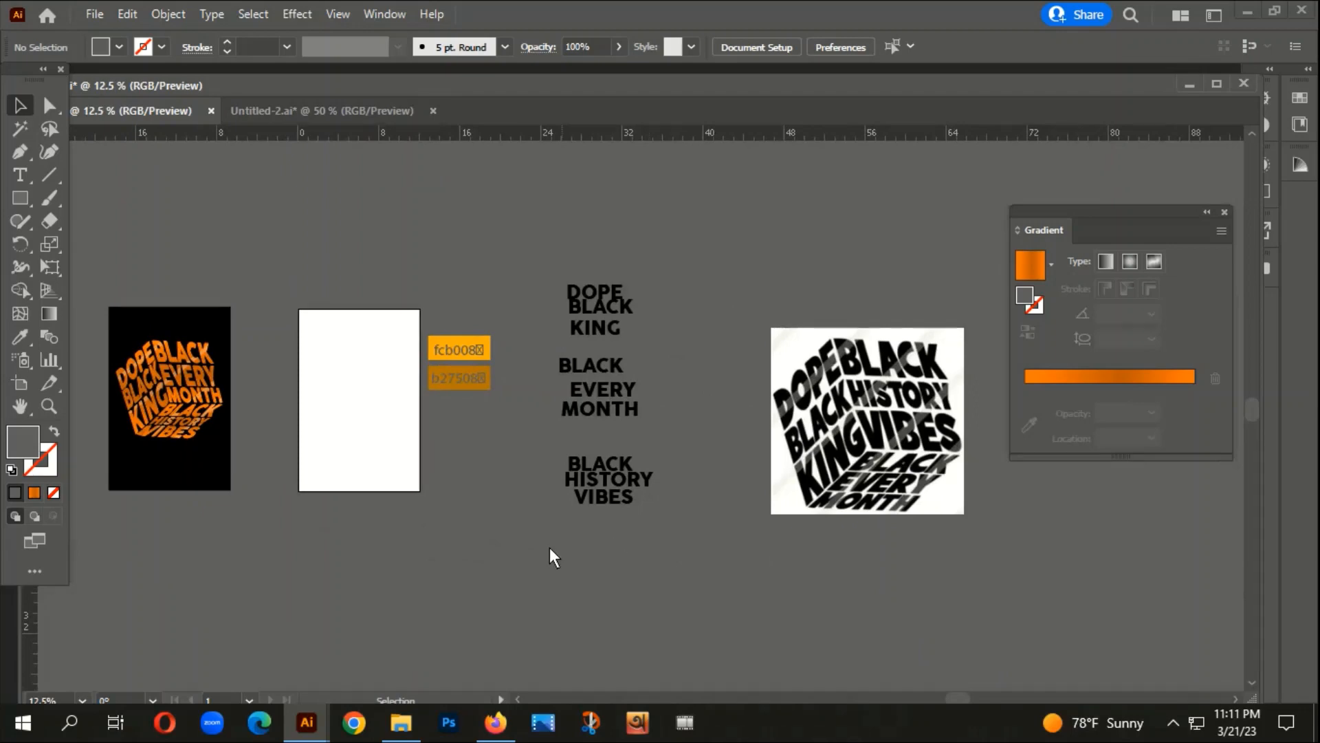
Step: Examine the finished orange text cube, the blank artboard, the text lines and the black-and-white reference cube image
left_click_drag(385, 518, 428, 522)
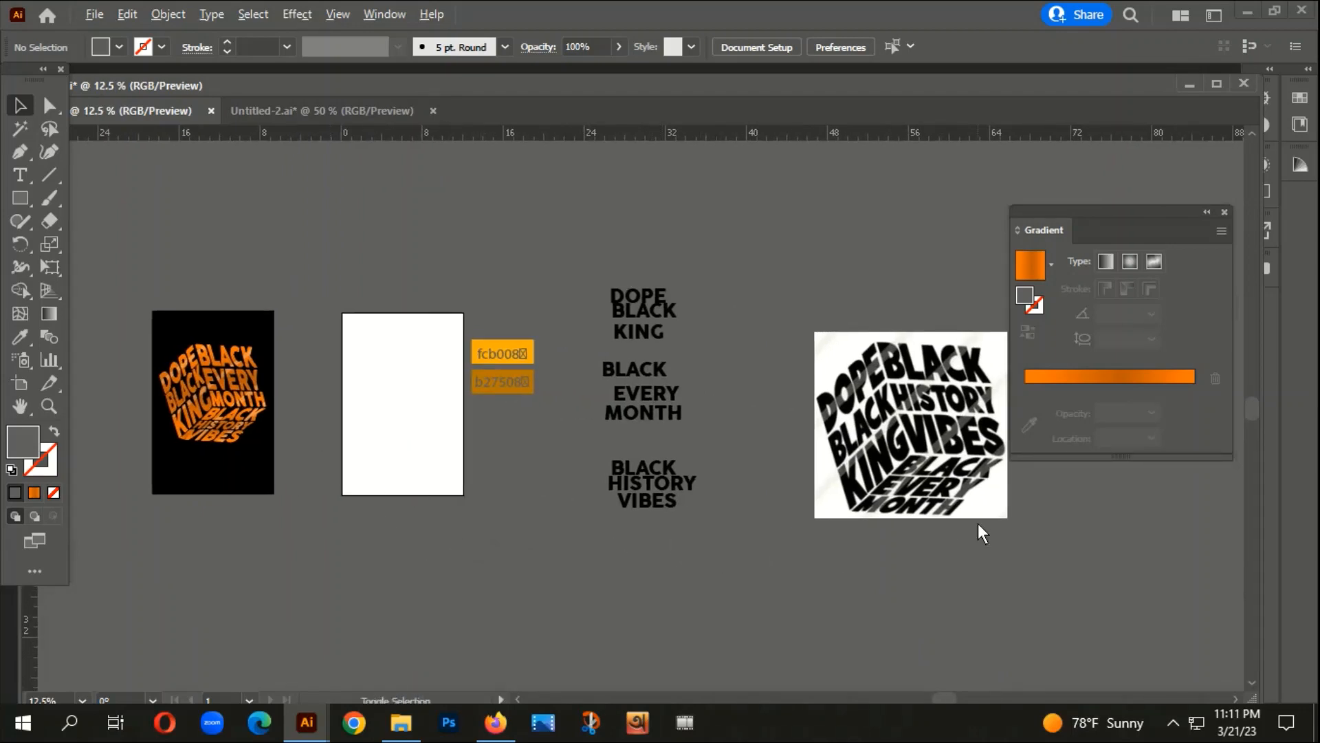
scroll(946, 586, "right", 5)
scroll(854, 456, "up", 3)
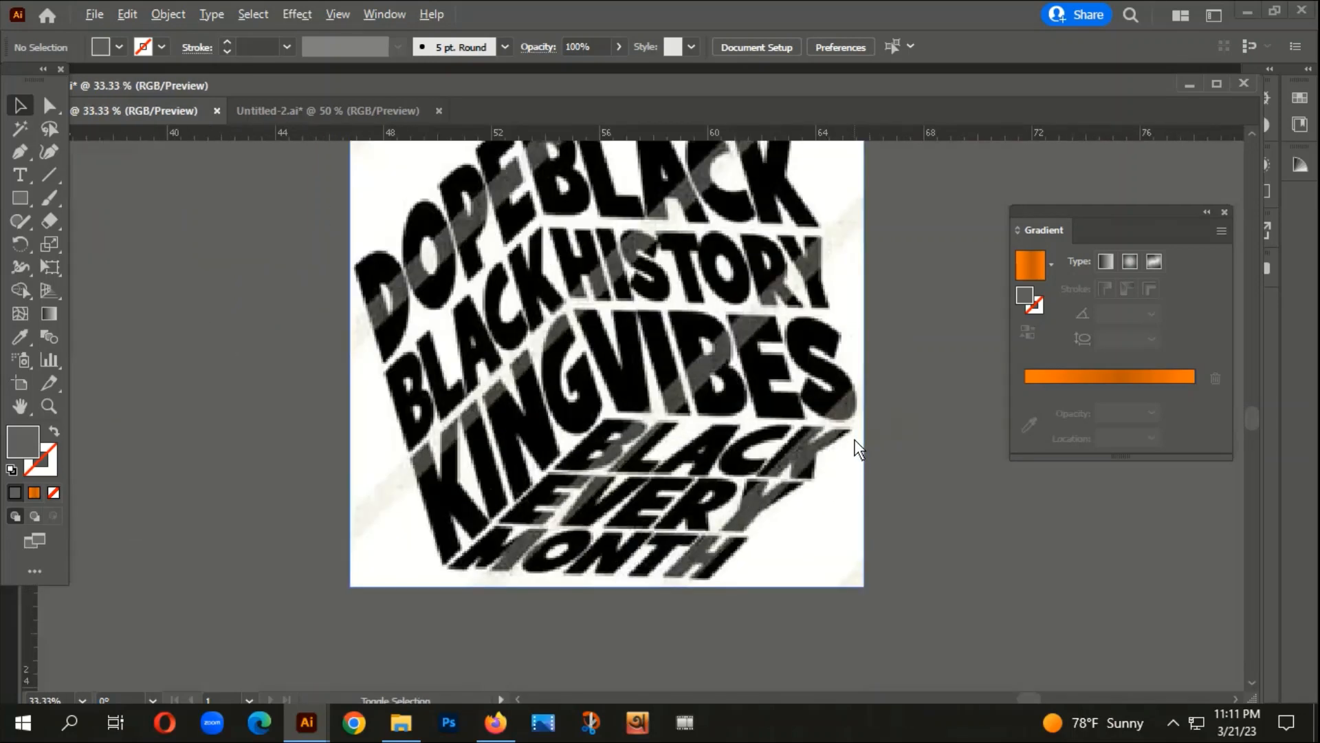
scroll(712, 496, "down", 3)
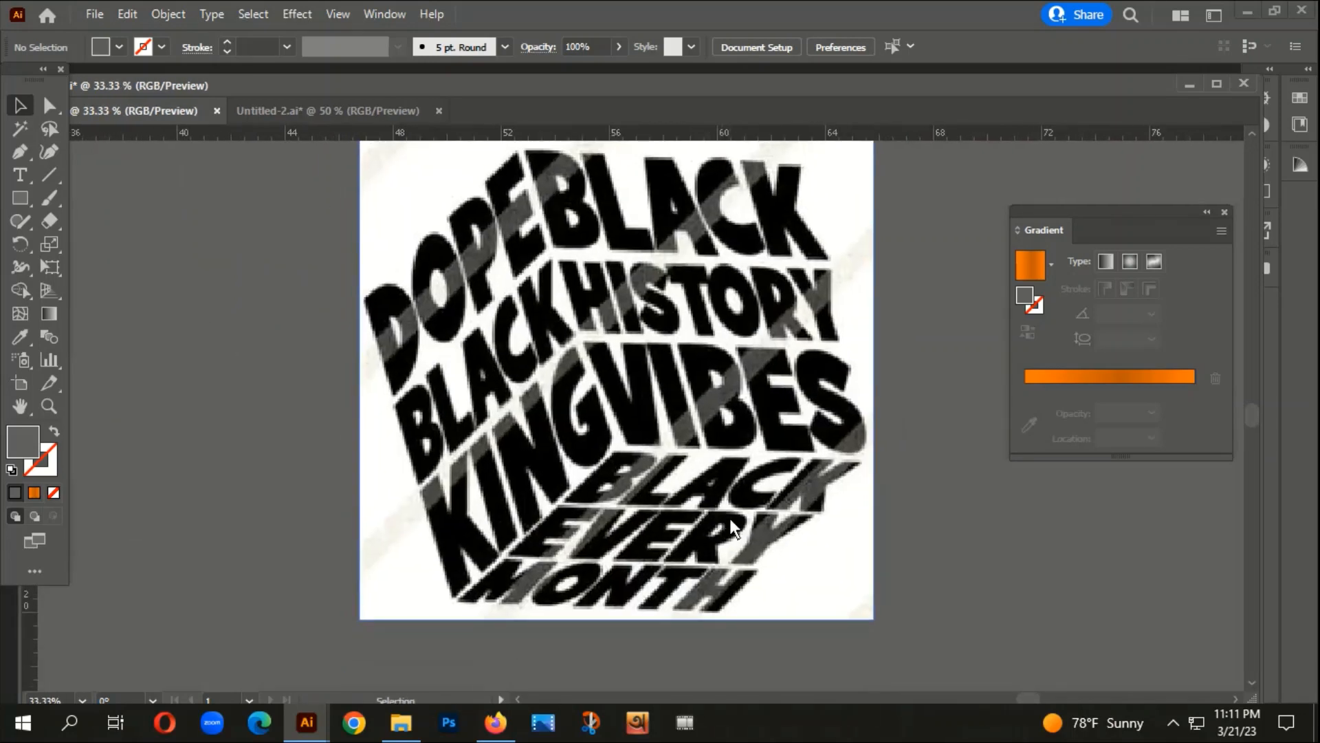
scroll(736, 520, "down", 1)
scroll(515, 595, "left", 3)
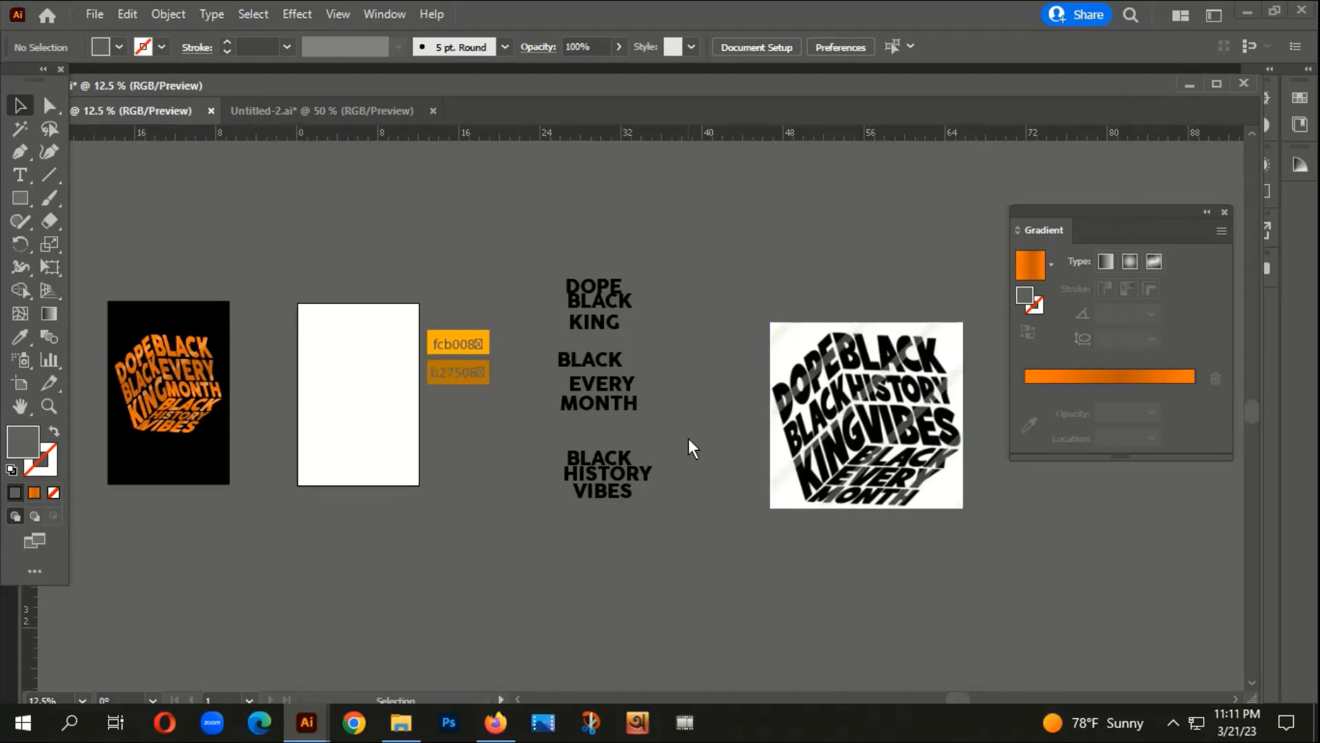
scroll(419, 534, "left", 3)
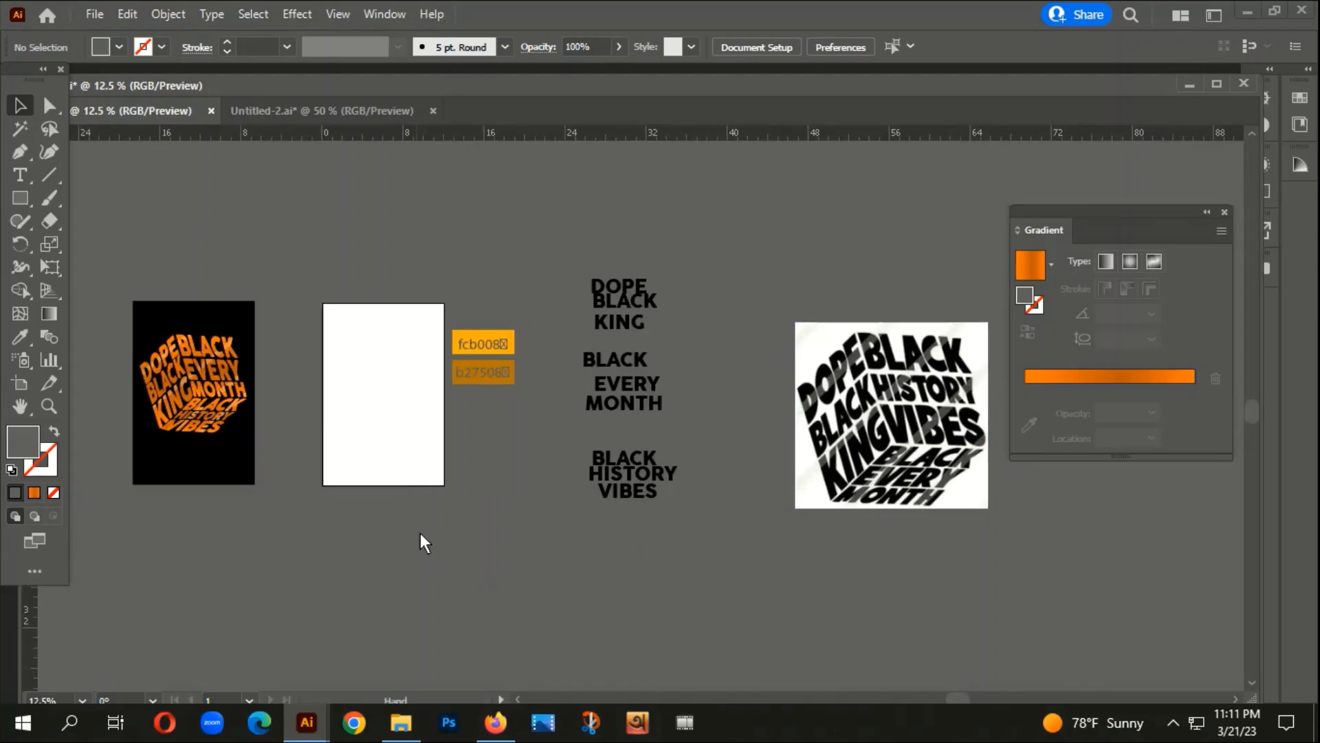
scroll(426, 457, "down", 1)
scroll(440, 404, "up", 2)
scroll(438, 405, "down", 2)
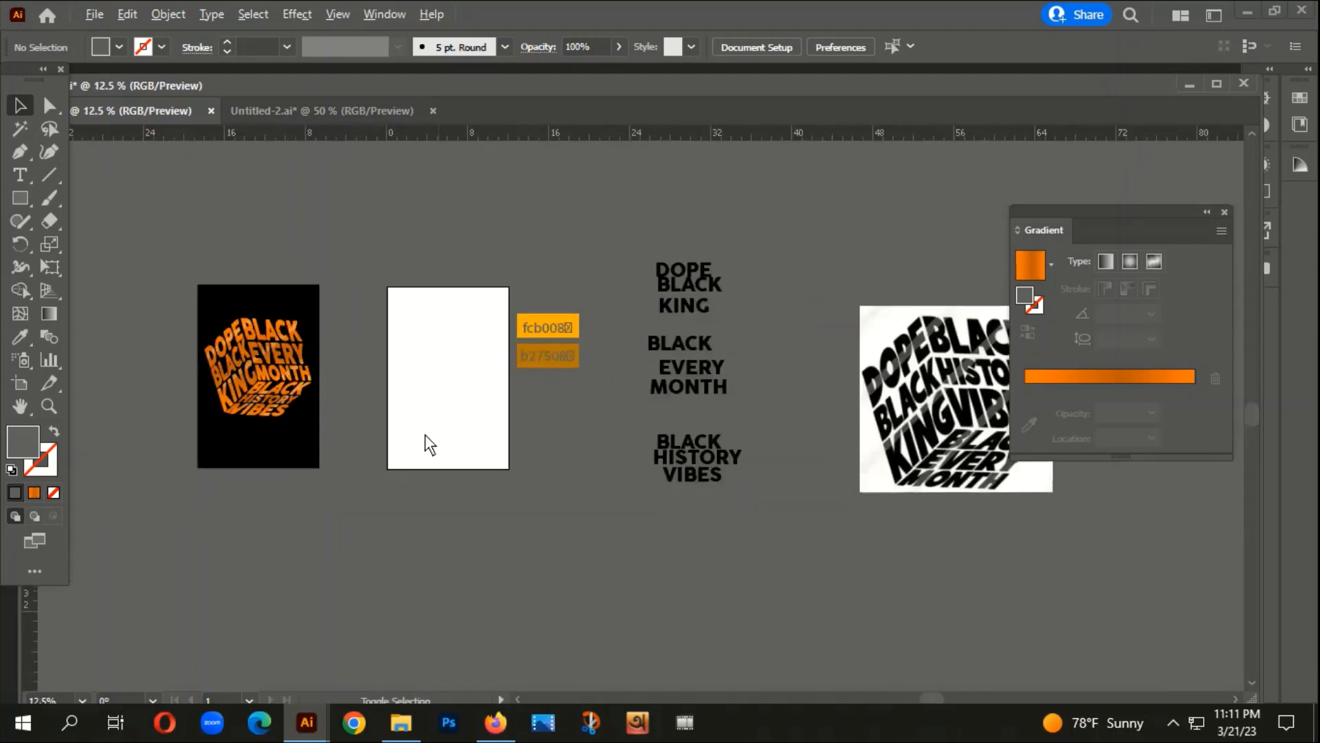
left_click_drag(385, 494, 399, 490)
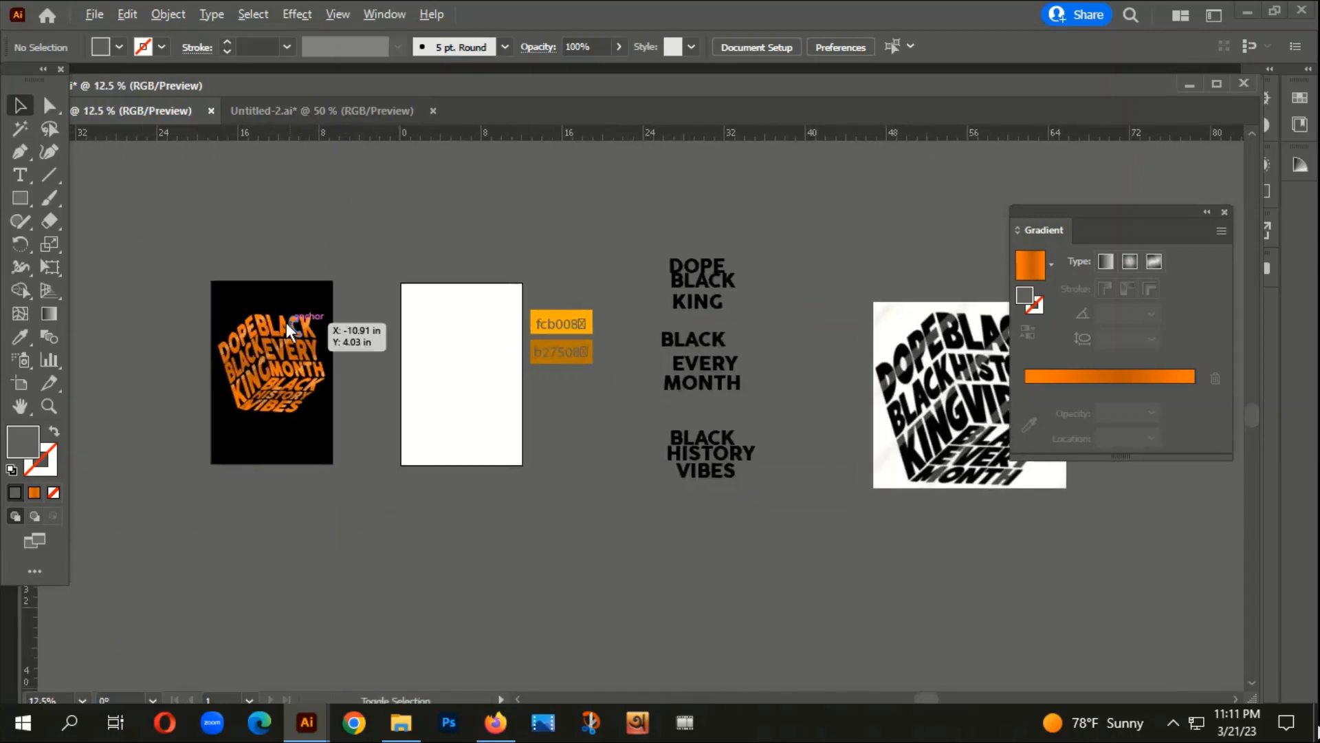
scroll(282, 324, "up", 3)
scroll(307, 456, "down", 3)
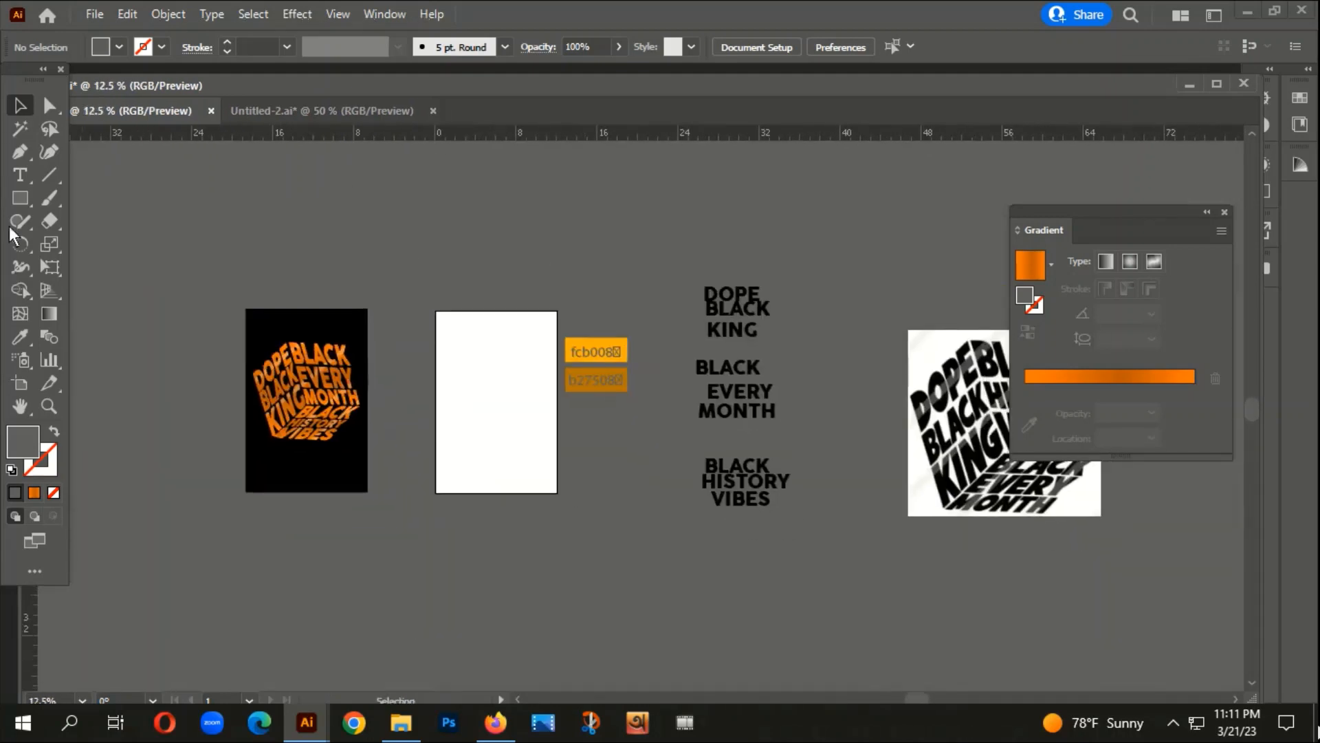
Step: Draw a rectangle covering the blank white artboard and fill it with black (000000)
left_click(22, 202)
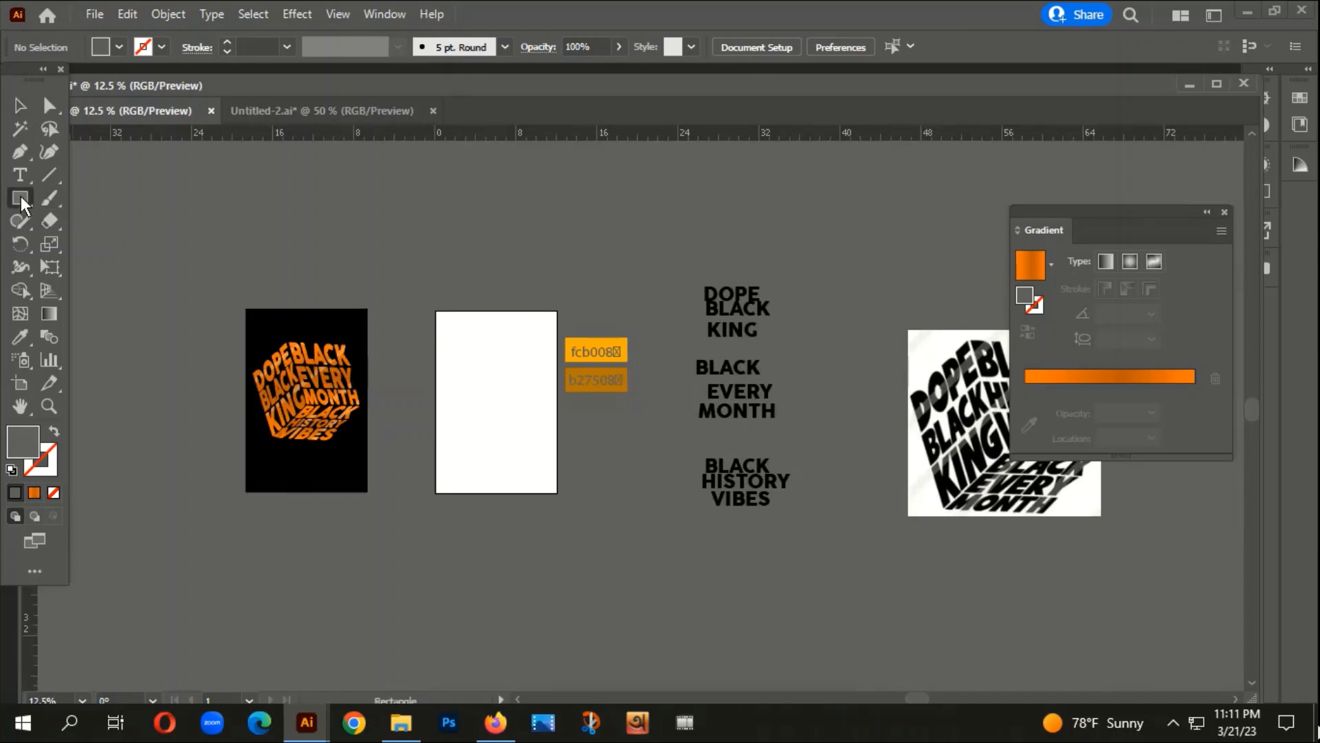
scroll(472, 467, "up", 1)
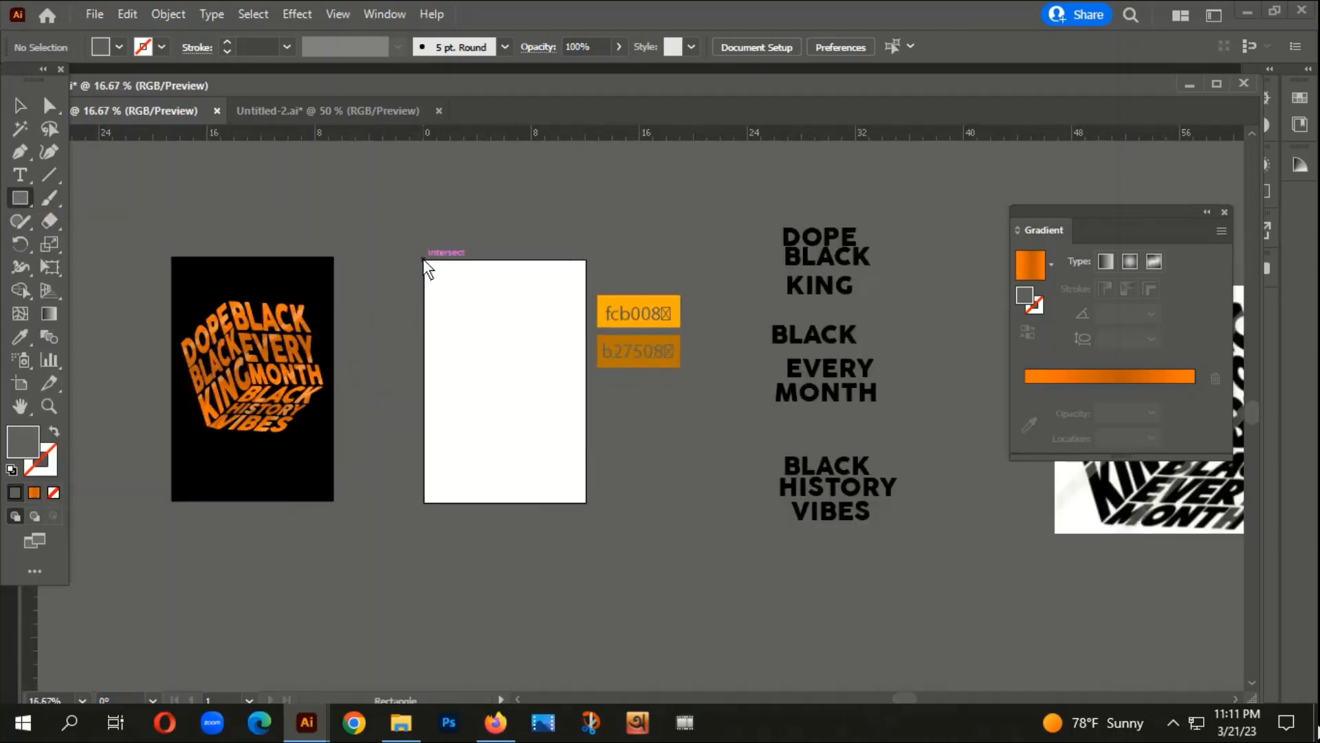
left_click_drag(423, 260, 584, 505)
double_click(10, 447)
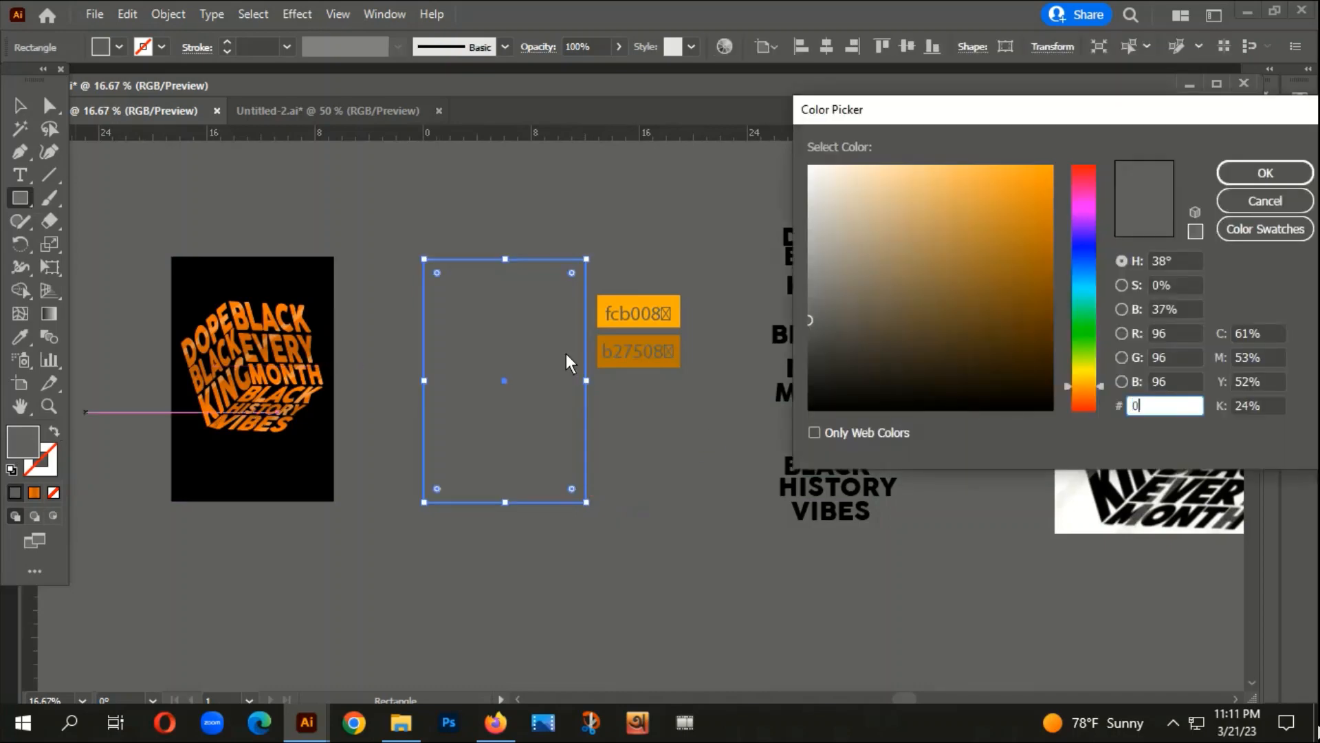
type("000000")
left_click(1257, 176)
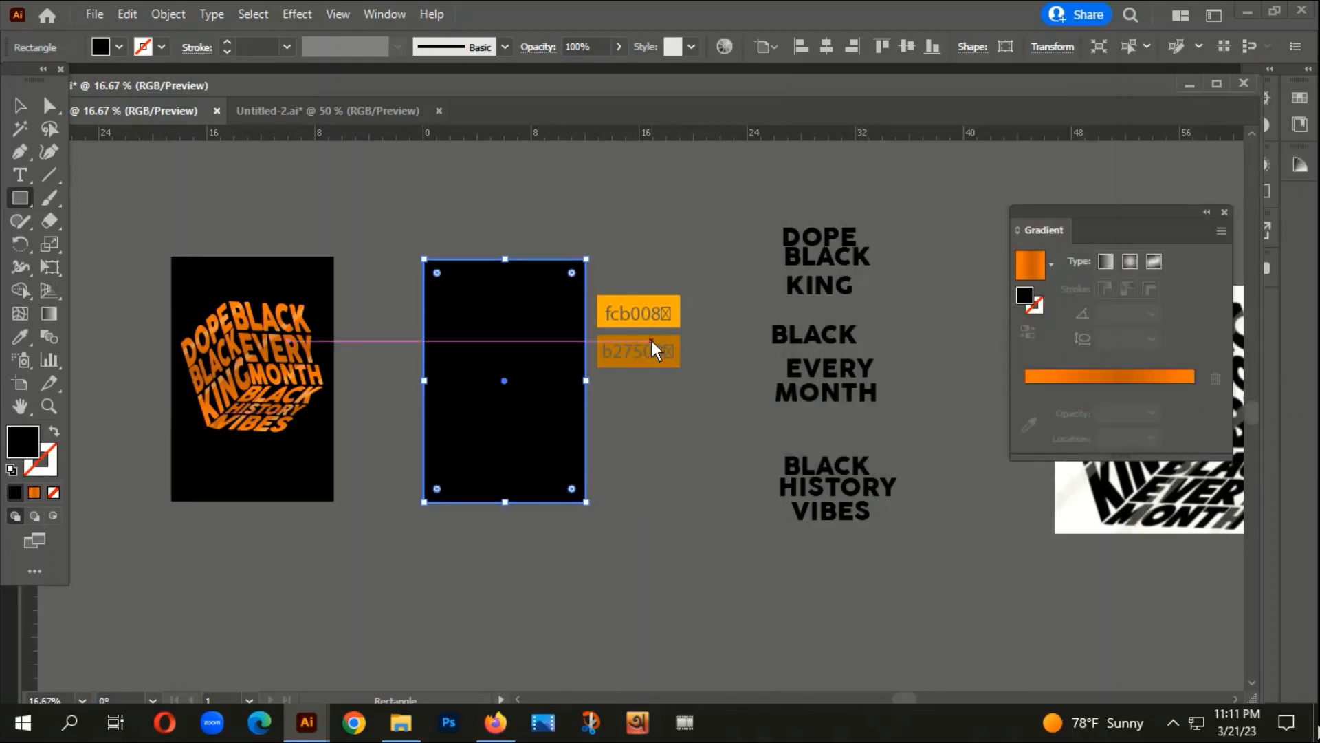
key("ctrl+shift+a")
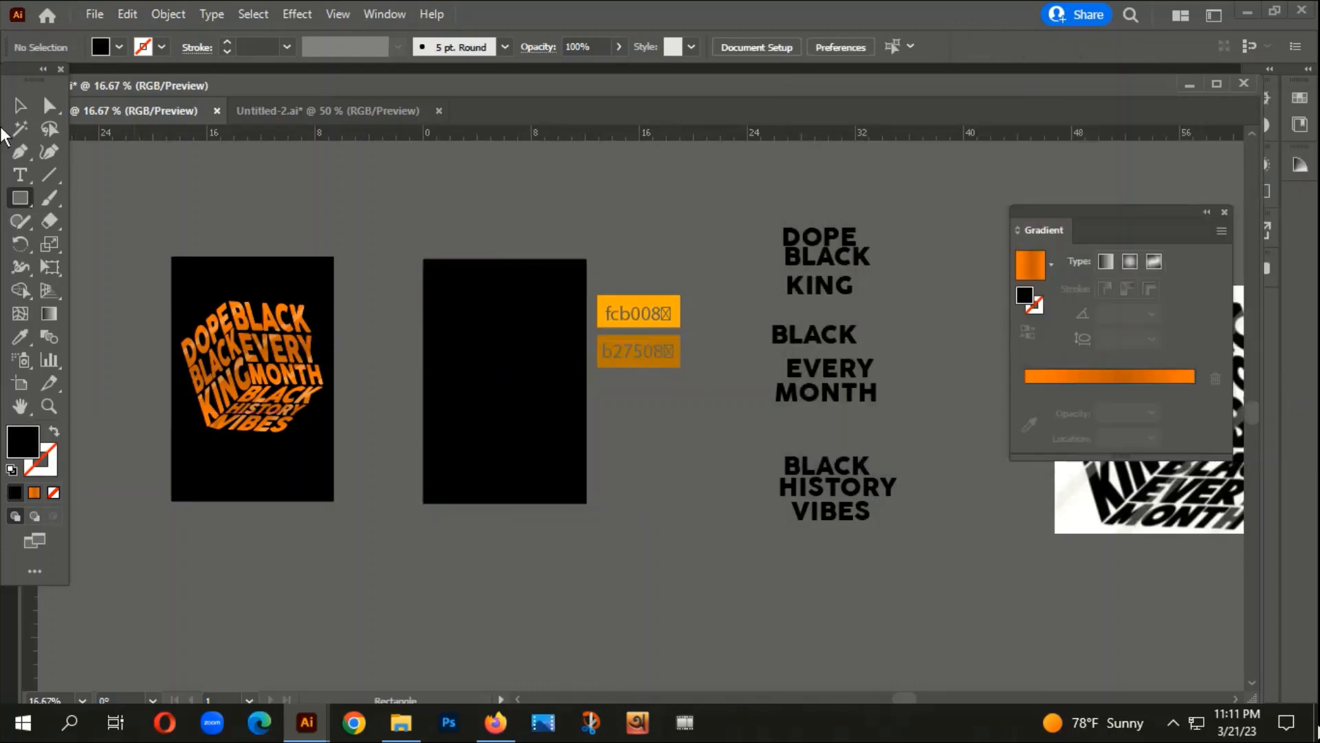
left_click(21, 108)
Step: Examine how the words are arranged on the faces of the black-and-white reference cube
left_click_drag(725, 465, 201, 373)
scroll(708, 236, "up", 1)
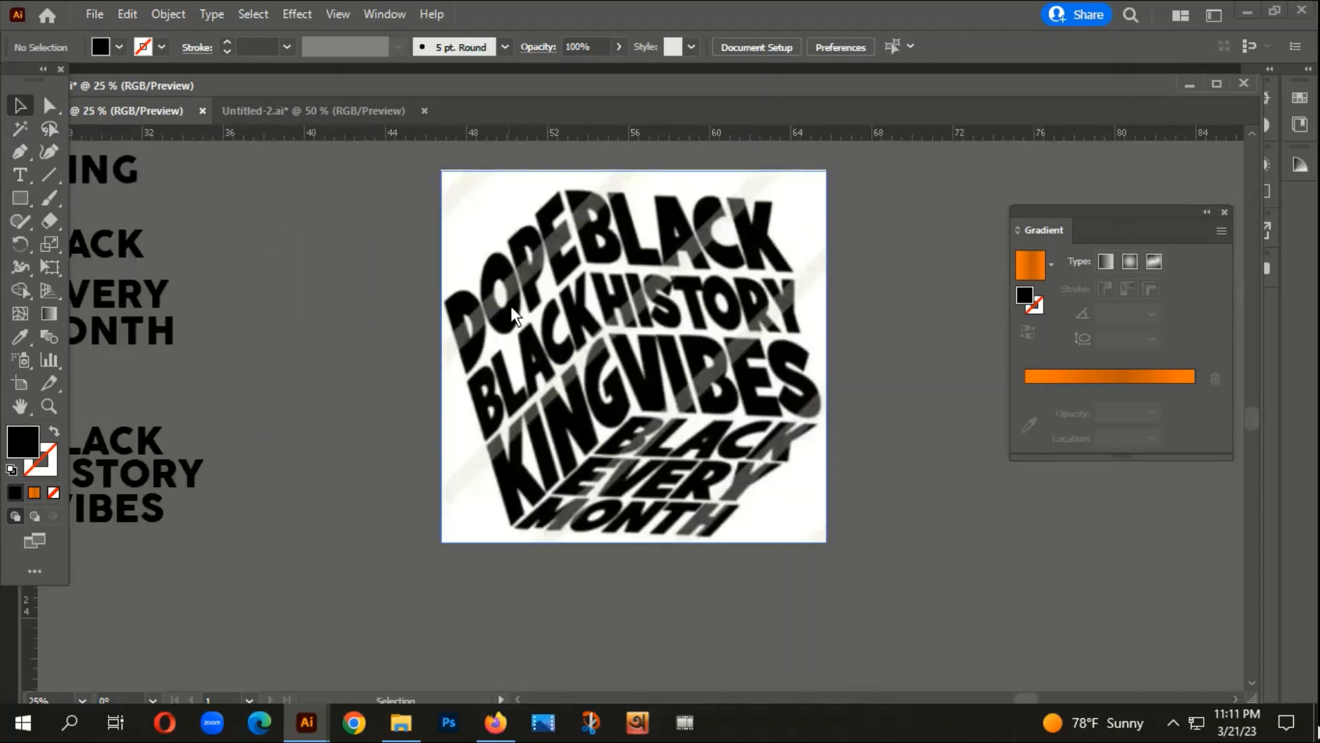
scroll(802, 345, "down", 2)
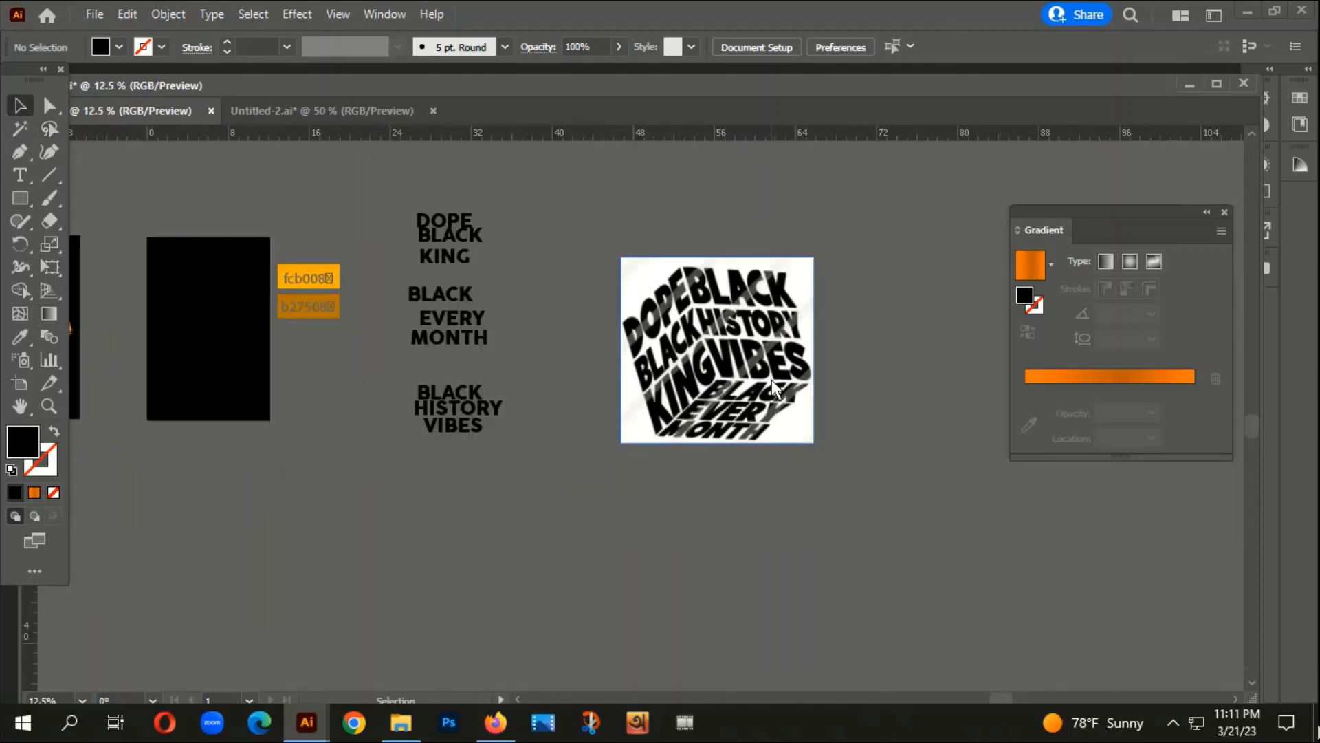
left_click_drag(713, 498, 765, 433)
scroll(729, 289, "up", 2)
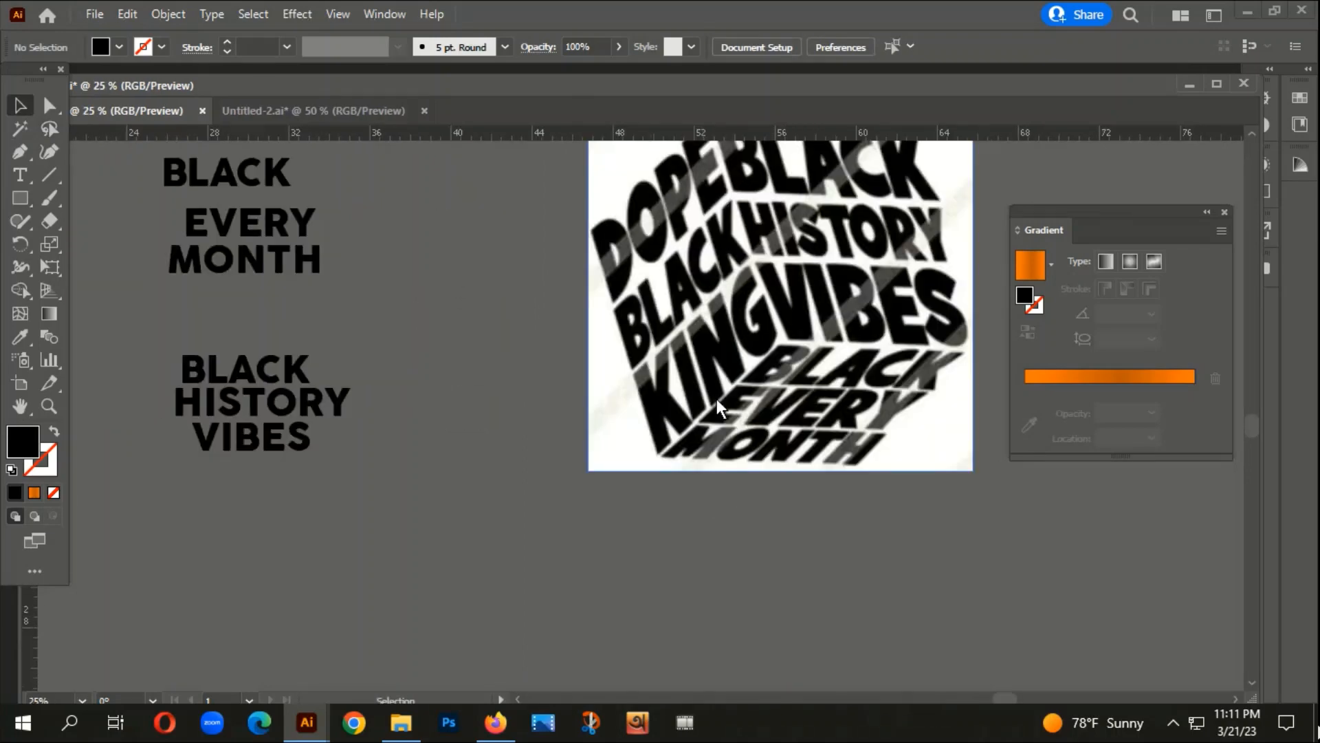
scroll(716, 399, "down", 2)
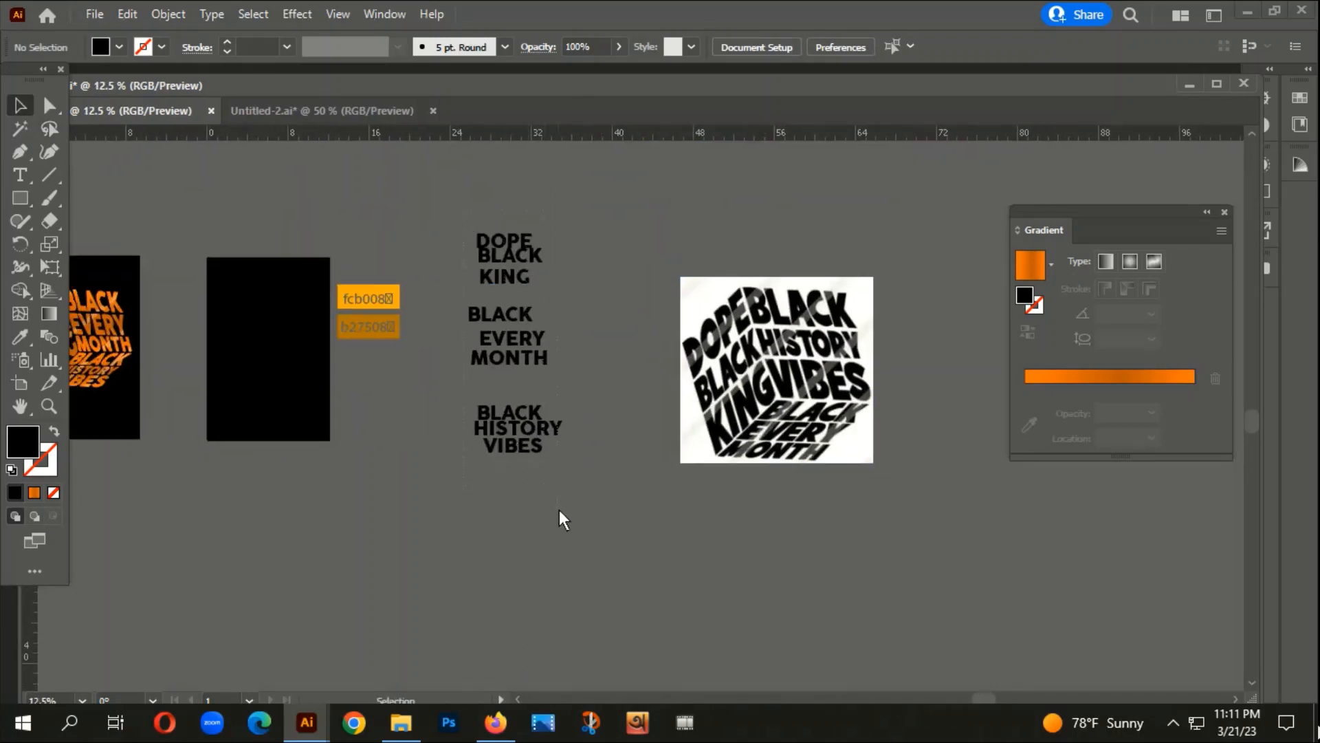
left_click(487, 285)
left_click(625, 375)
scroll(625, 392, "down", 1)
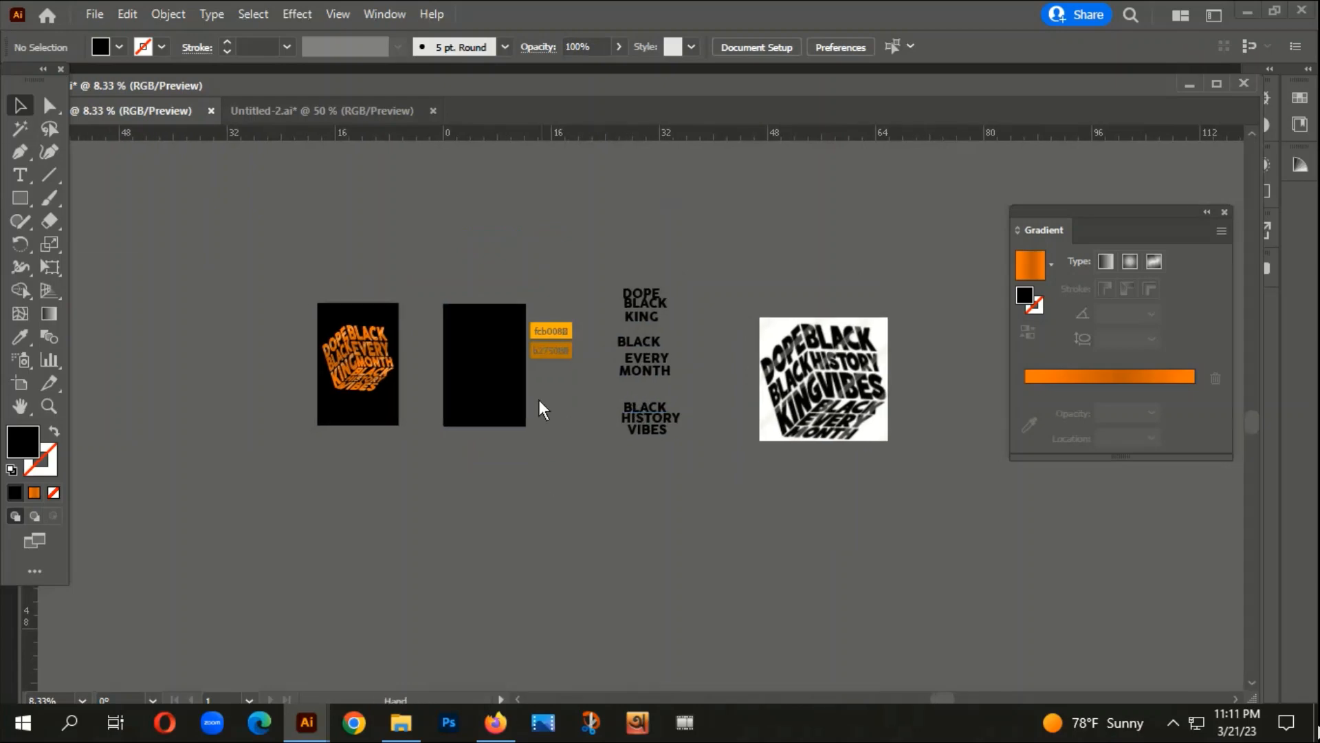
Step: Select the DOPE, BLACK and KING text lines and check which font they use
left_click(658, 312)
scroll(674, 314, "up", 1)
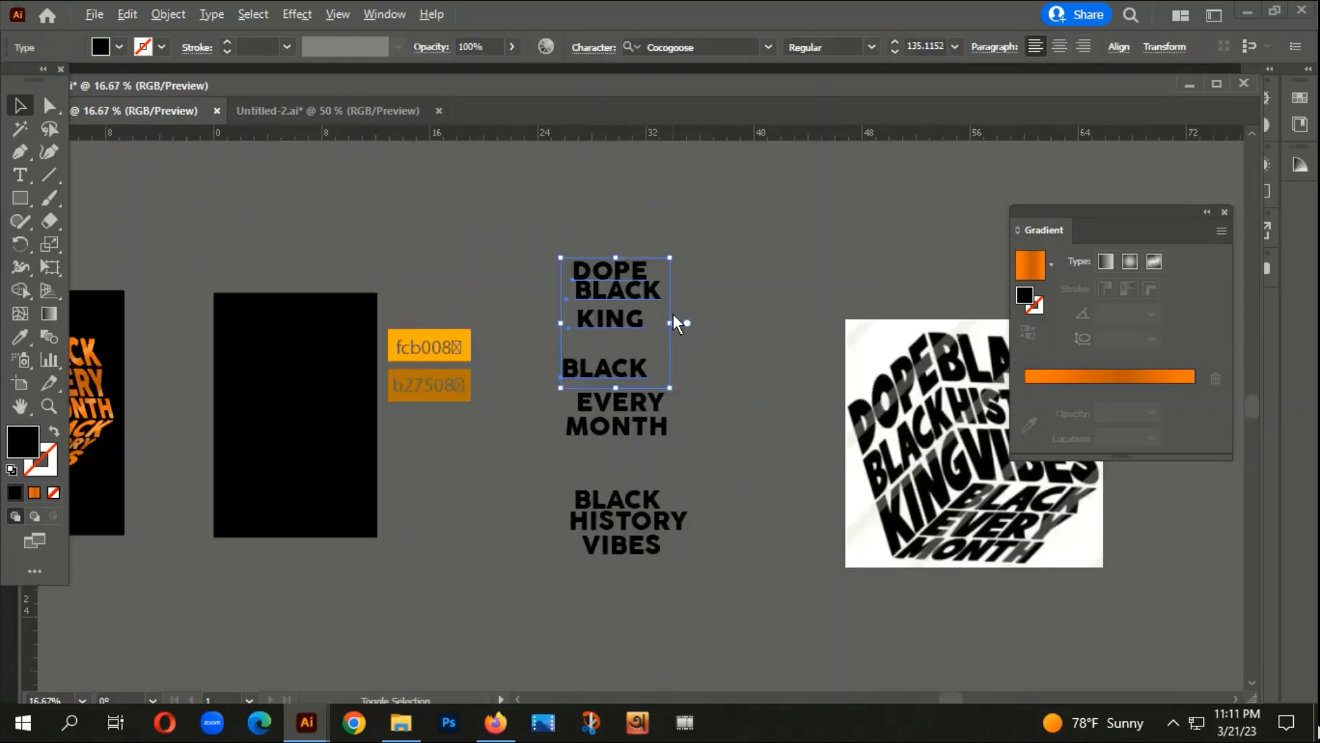
scroll(674, 314, "up", 1)
scroll(687, 344, "down", 1)
left_click_drag(734, 398, 626, 410)
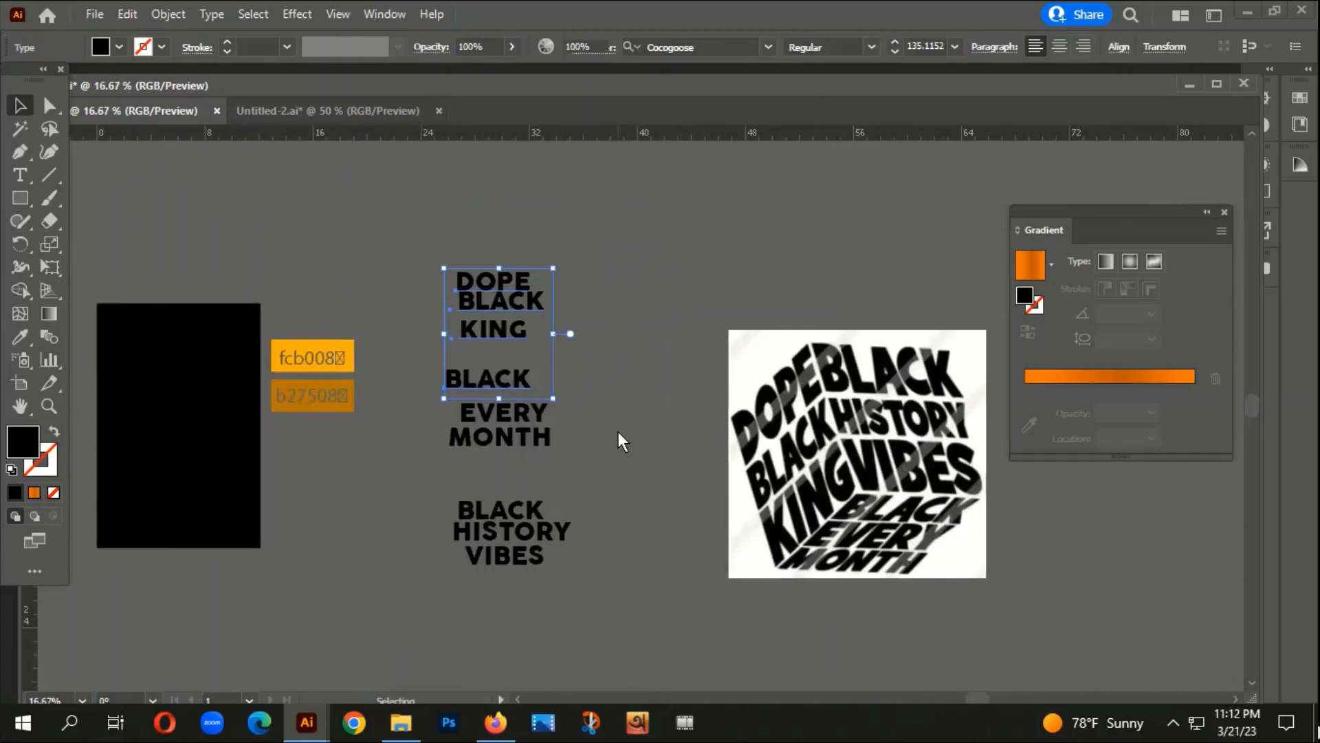
left_click(618, 431)
scroll(537, 313, "up", 1)
left_click(492, 333)
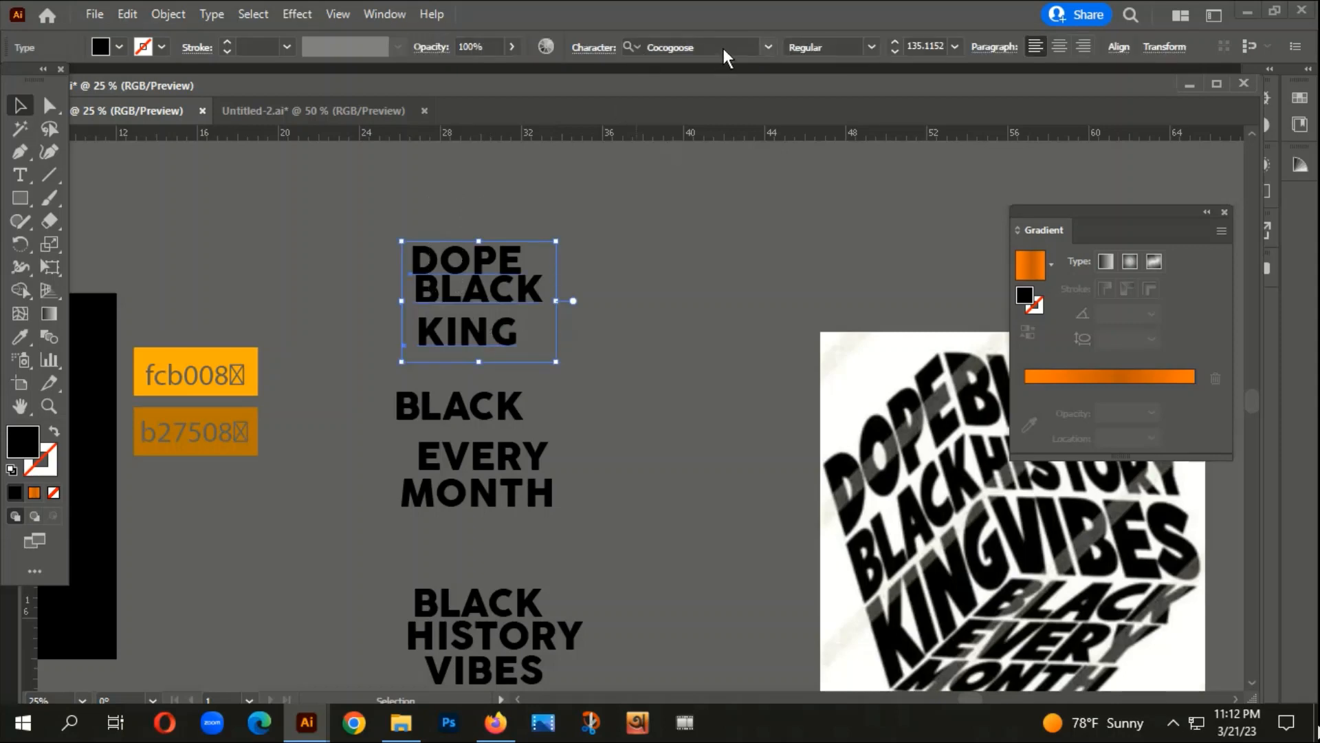
left_click(661, 47)
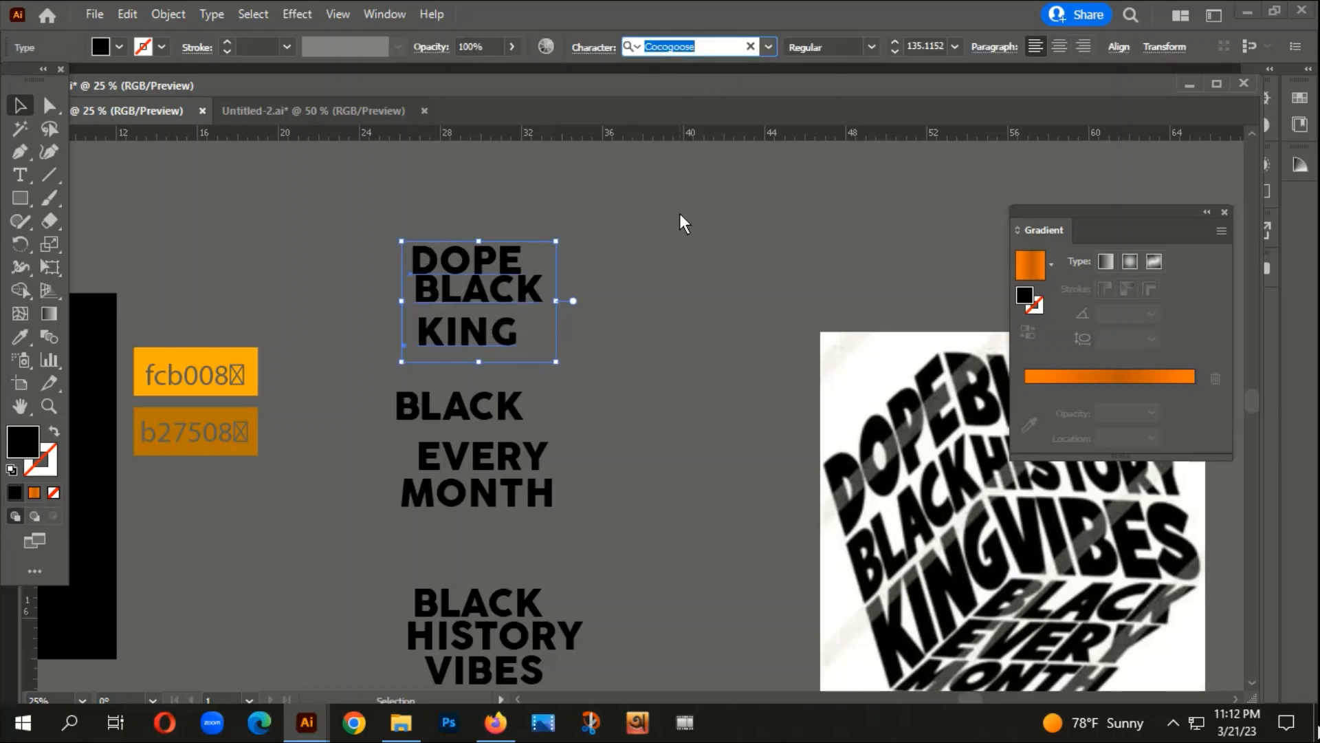
left_click(622, 330)
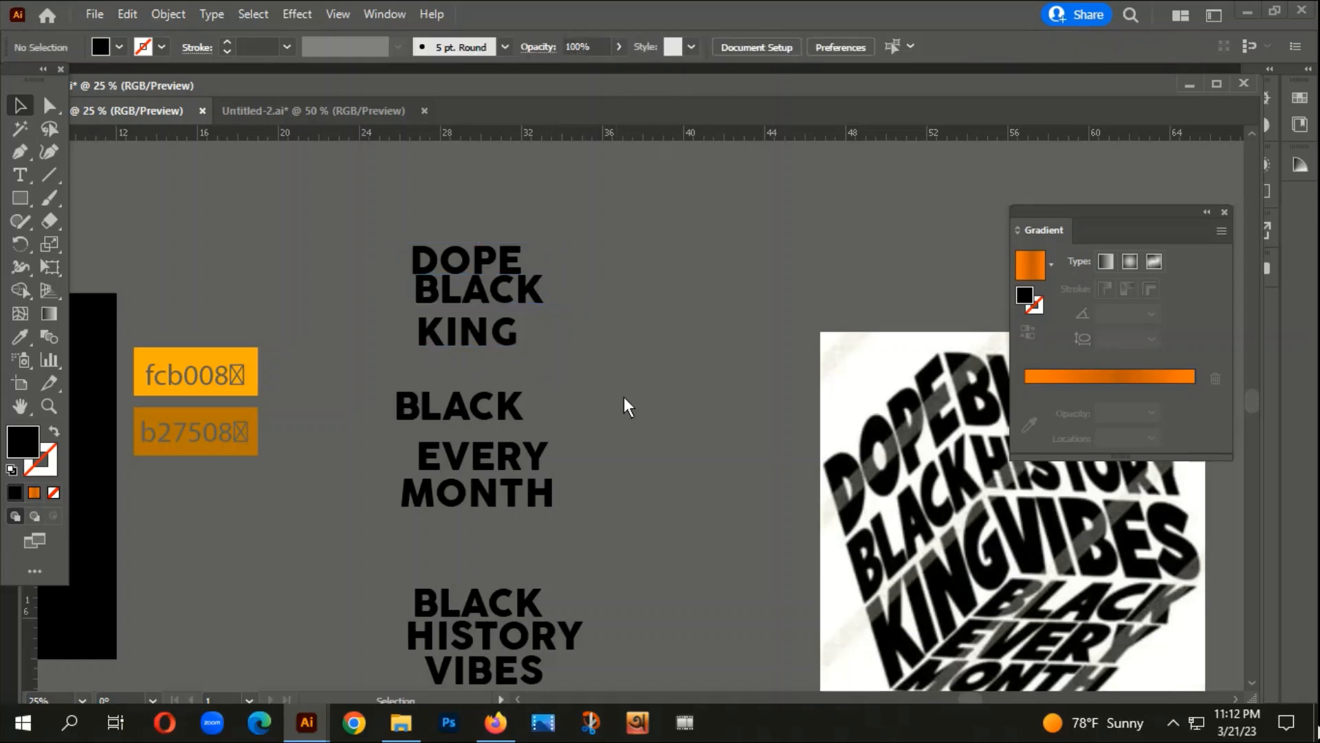
Step: Compare the lettering of the finished orange text cube with the plain text lines and the reference cube image
left_click_drag(625, 398, 514, 333)
scroll(612, 443, "down", 1)
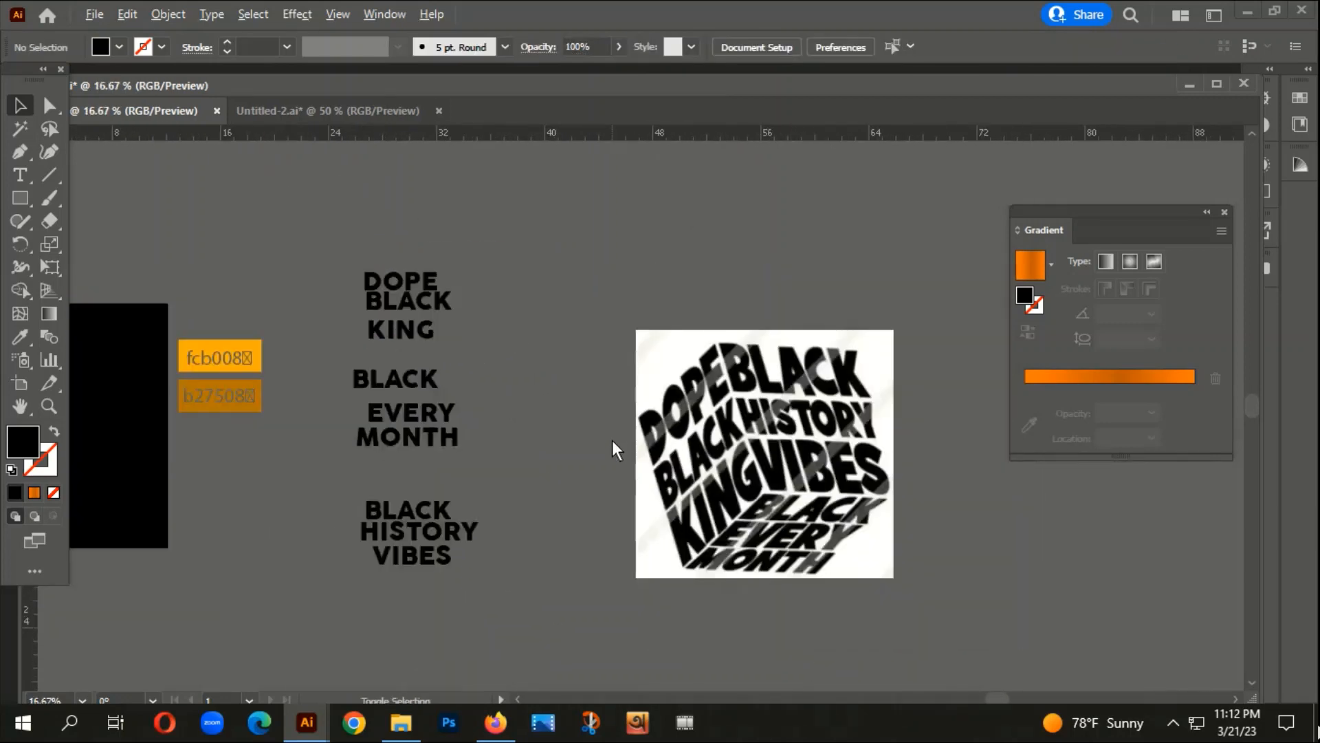
scroll(547, 407, "down", 1)
left_click_drag(374, 501, 611, 477)
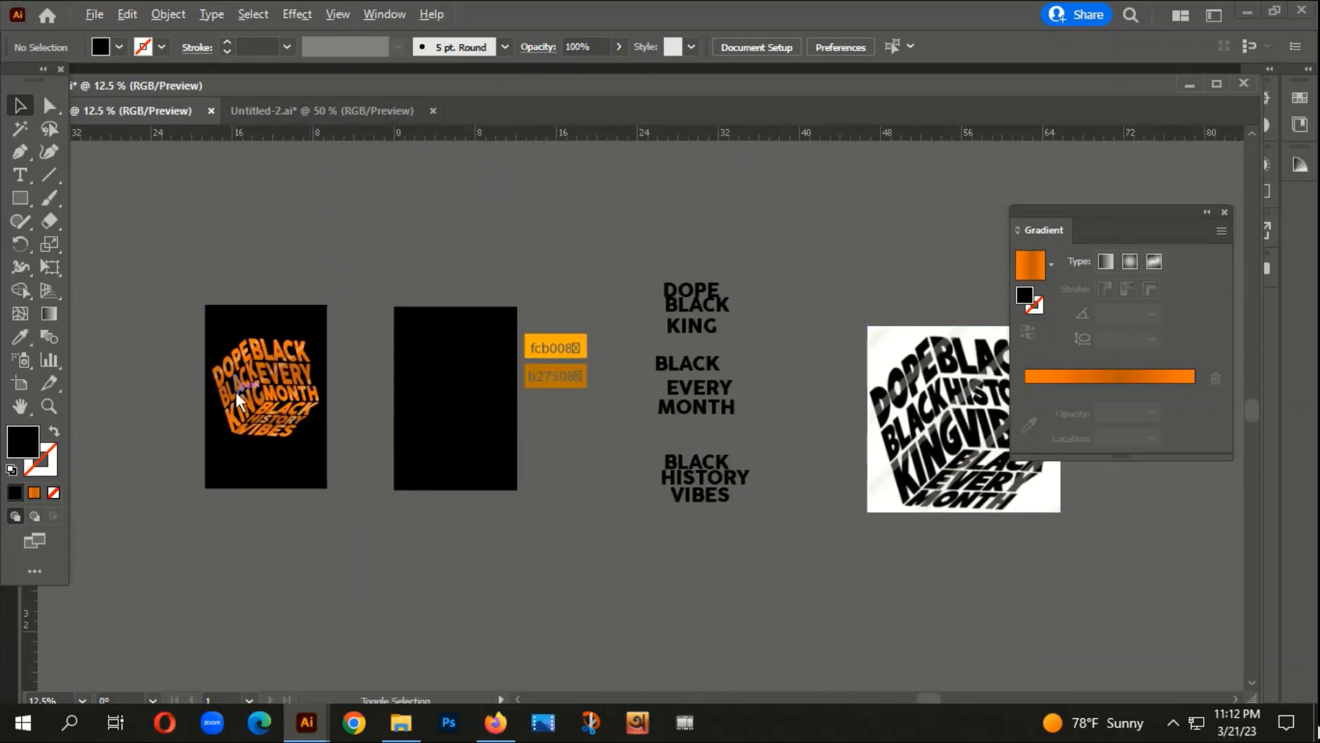
scroll(236, 392, "up", 2)
scroll(262, 366, "up", 1)
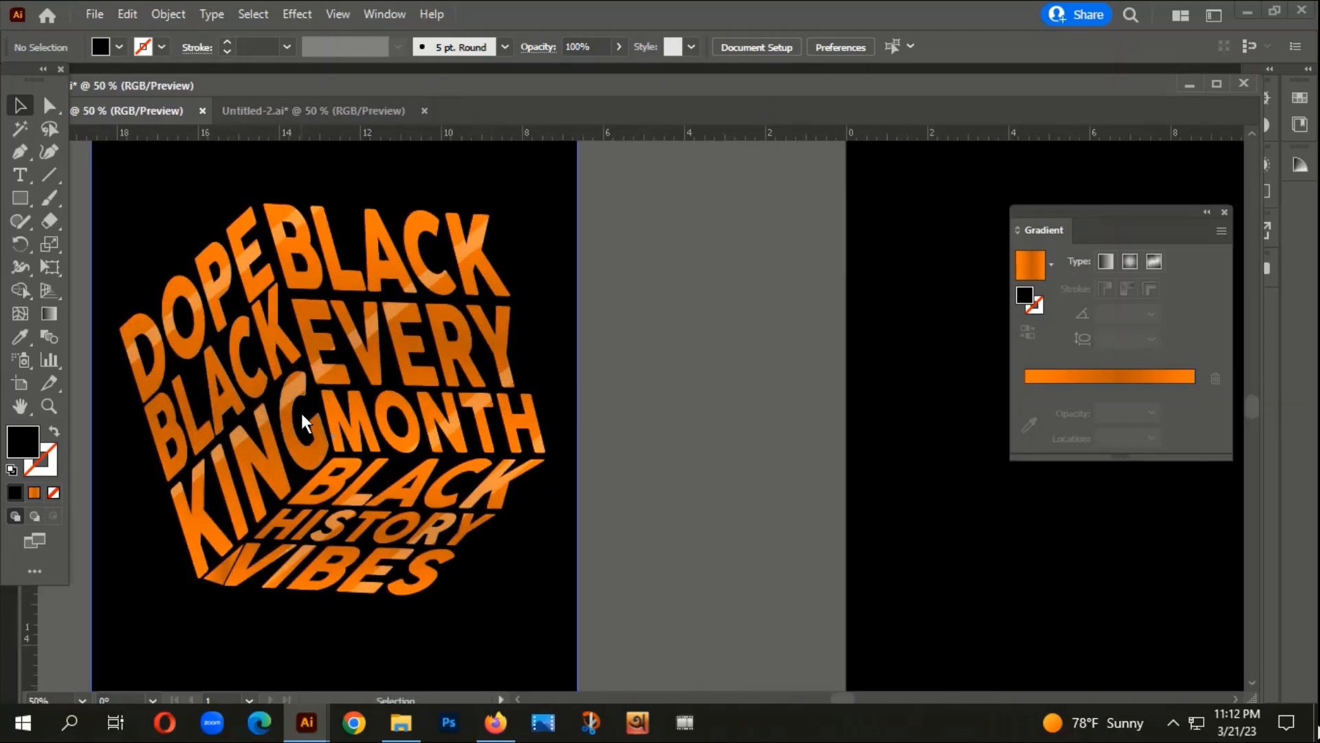
scroll(302, 433, "down", 1)
scroll(298, 426, "up", 2)
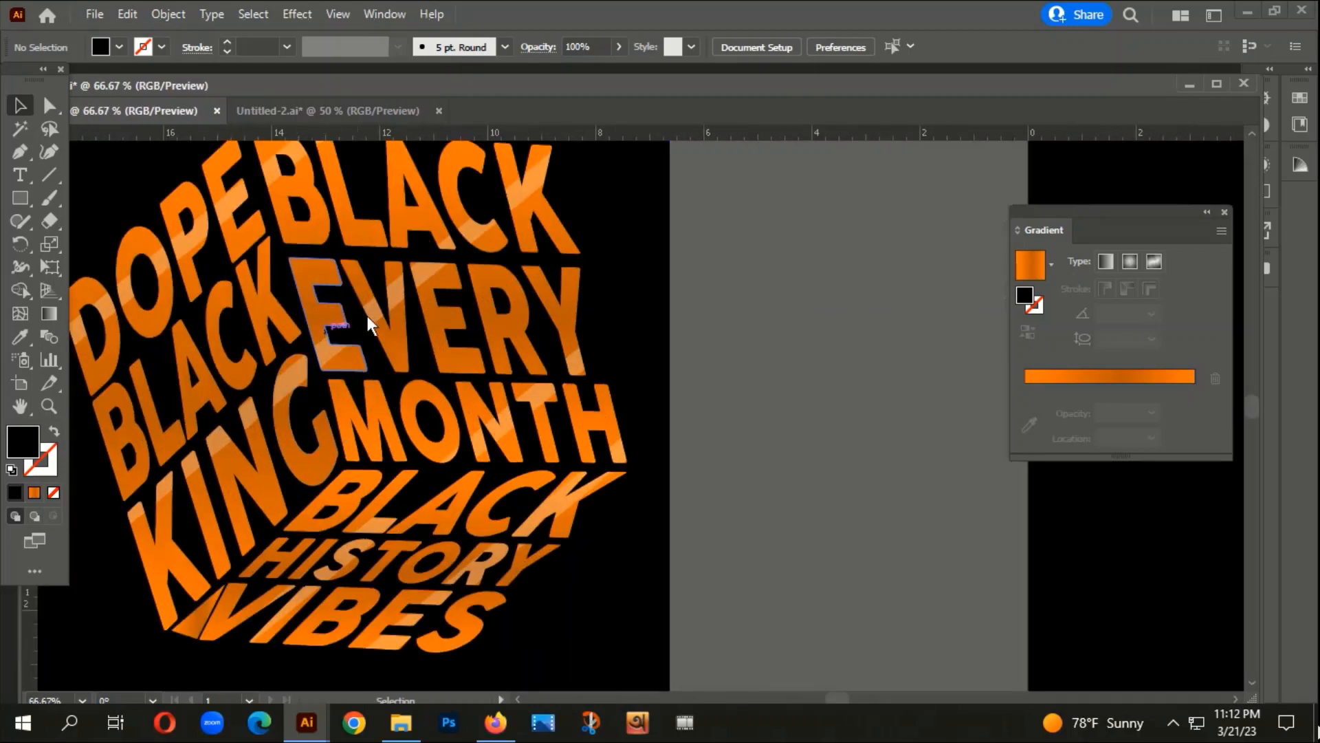
scroll(352, 455, "down", 3)
left_click_drag(727, 527, 306, 489)
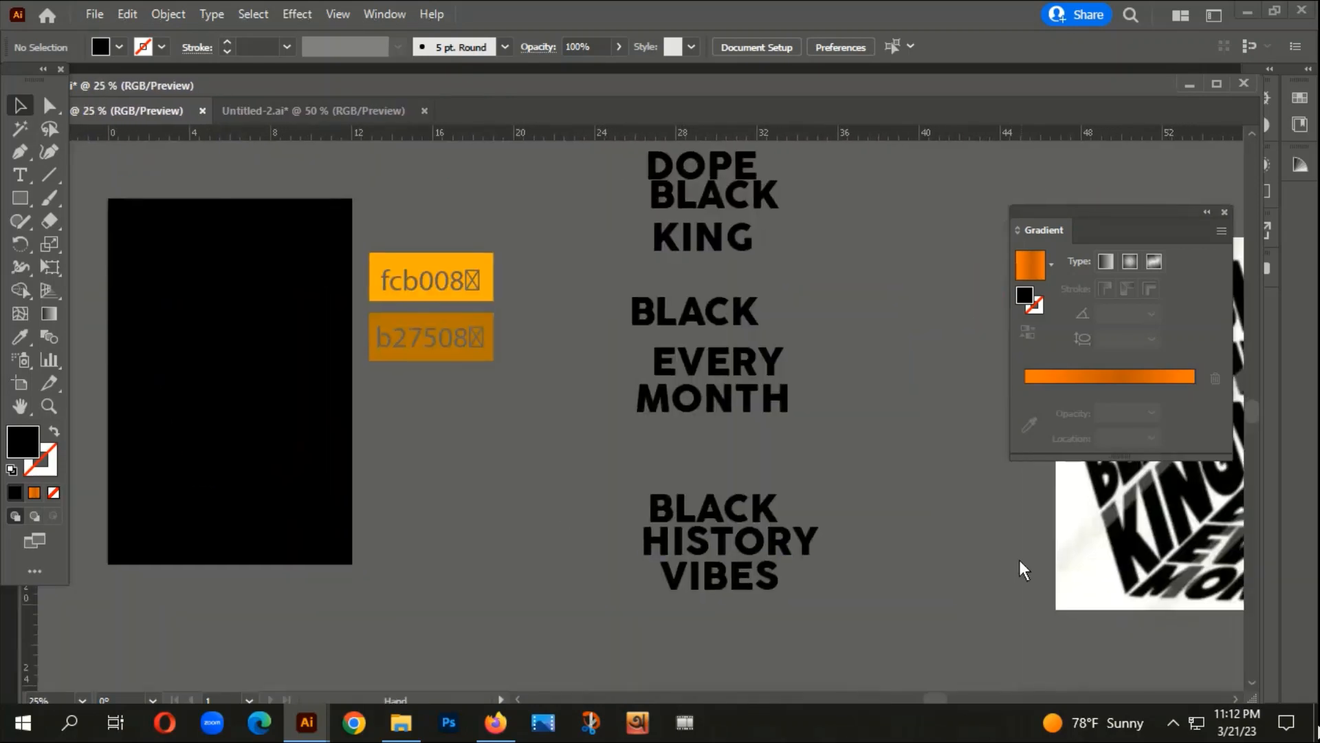
left_click_drag(1020, 560, 438, 572)
scroll(684, 480, "up", 3)
scroll(662, 402, "down", 5)
left_click_drag(365, 452, 531, 485)
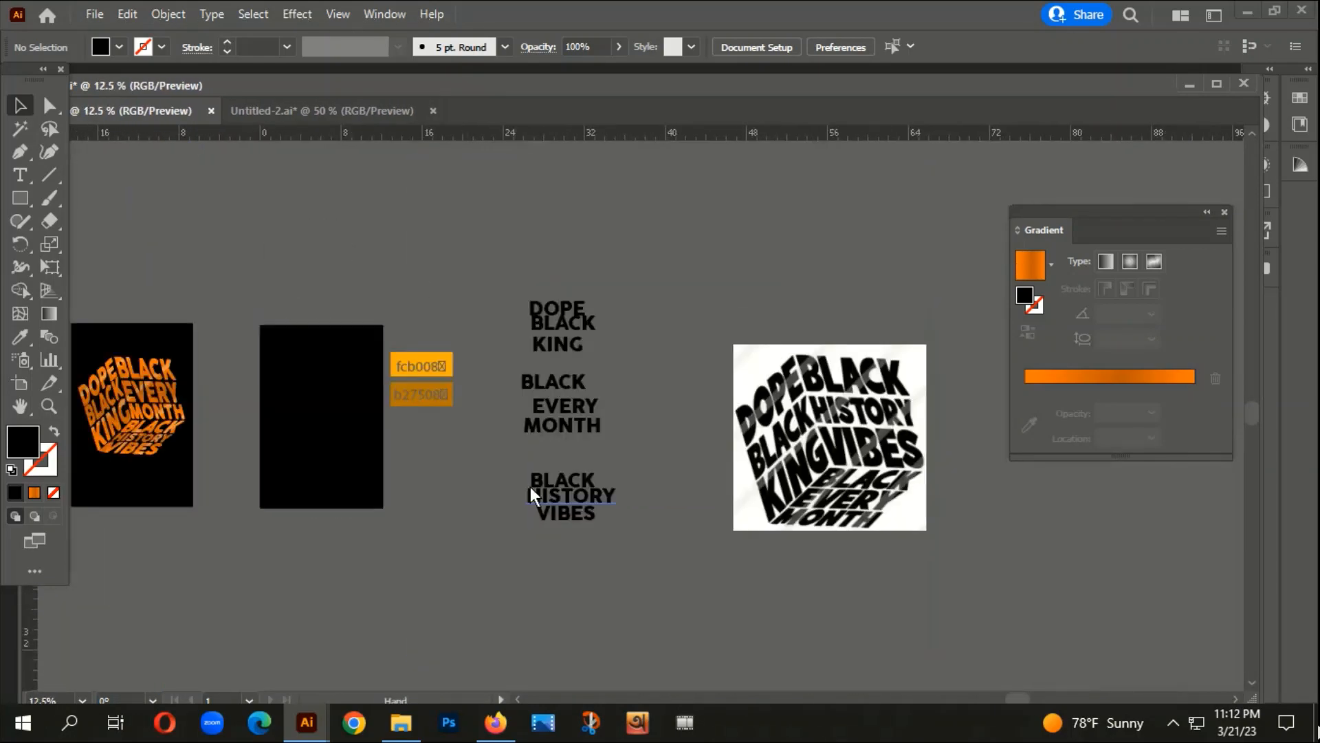
scroll(158, 393, "up", 3)
scroll(200, 361, "down", 1)
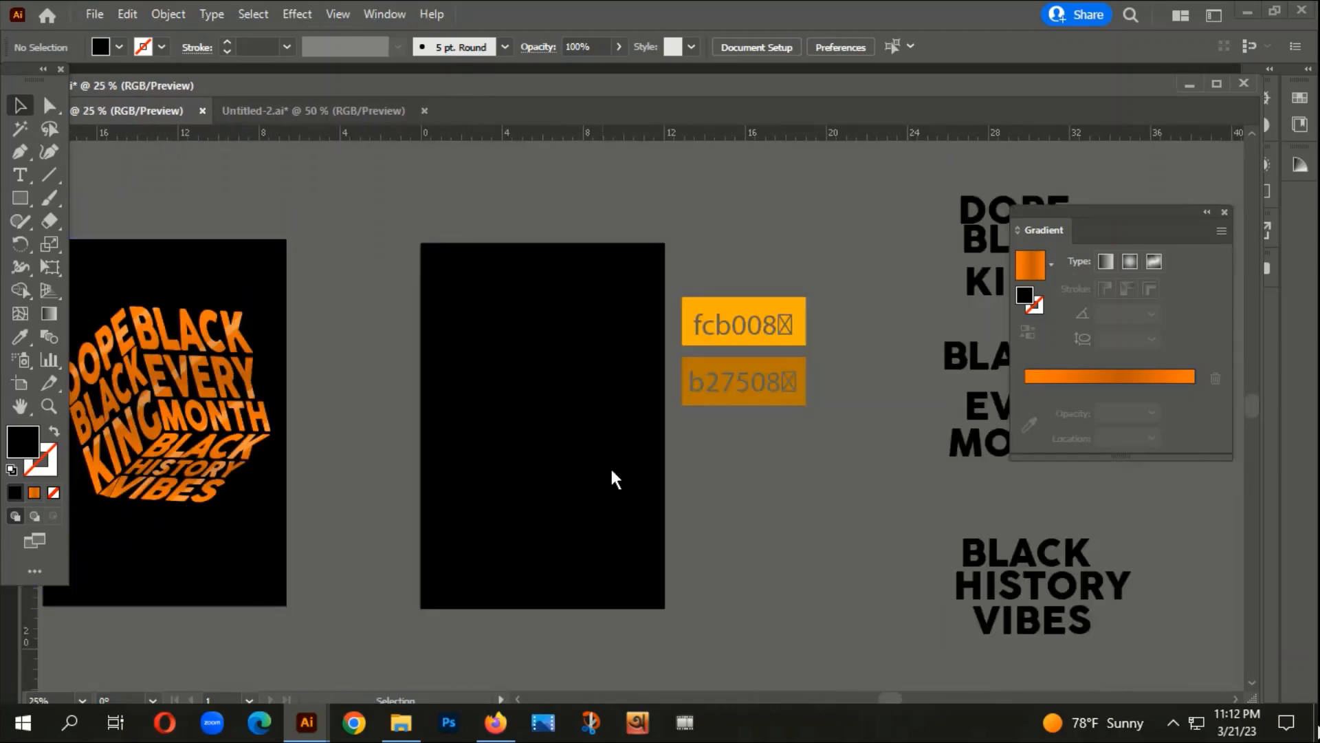
left_click_drag(614, 479, 495, 472)
scroll(595, 451, "down", 2)
left_click_drag(666, 509, 545, 484)
Step: Duplicate all the text lines beside the originals and convert the copy to outlines
left_click_drag(682, 566, 684, 565)
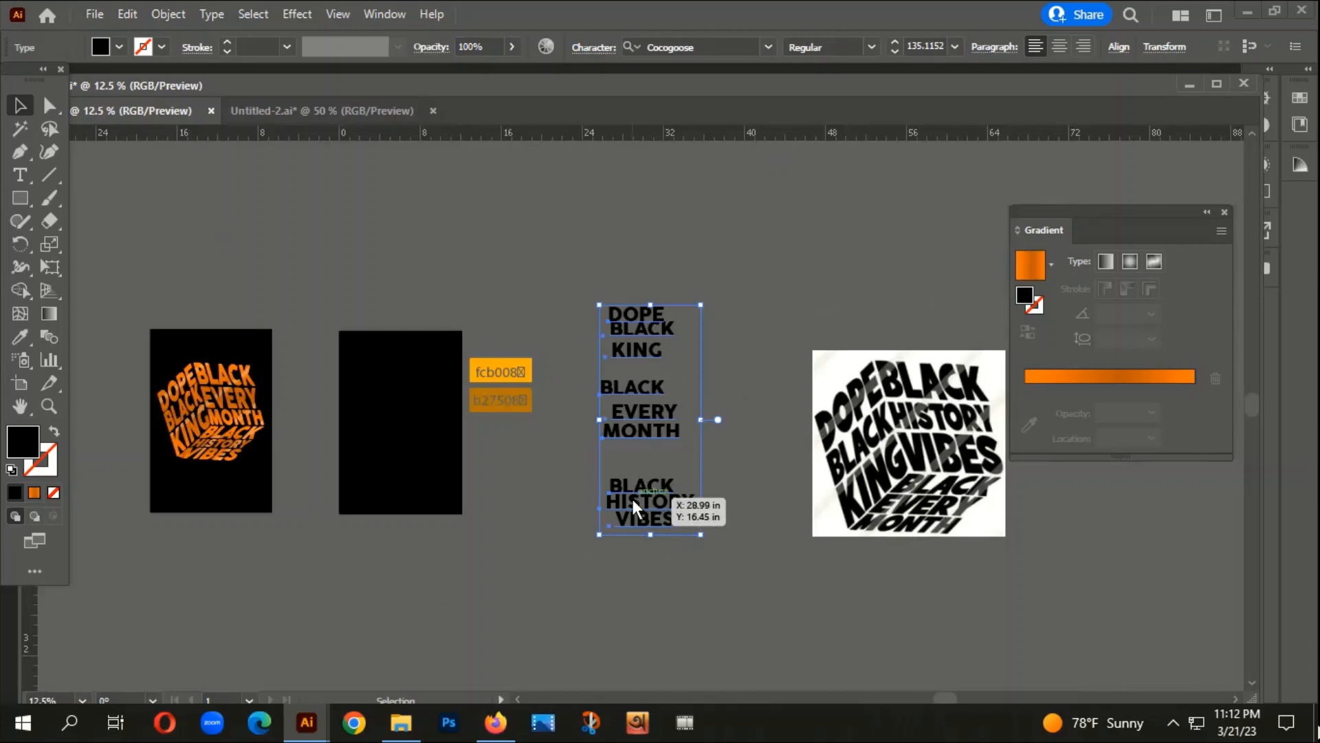
left_click_drag(647, 505, 749, 492)
right_click(751, 381)
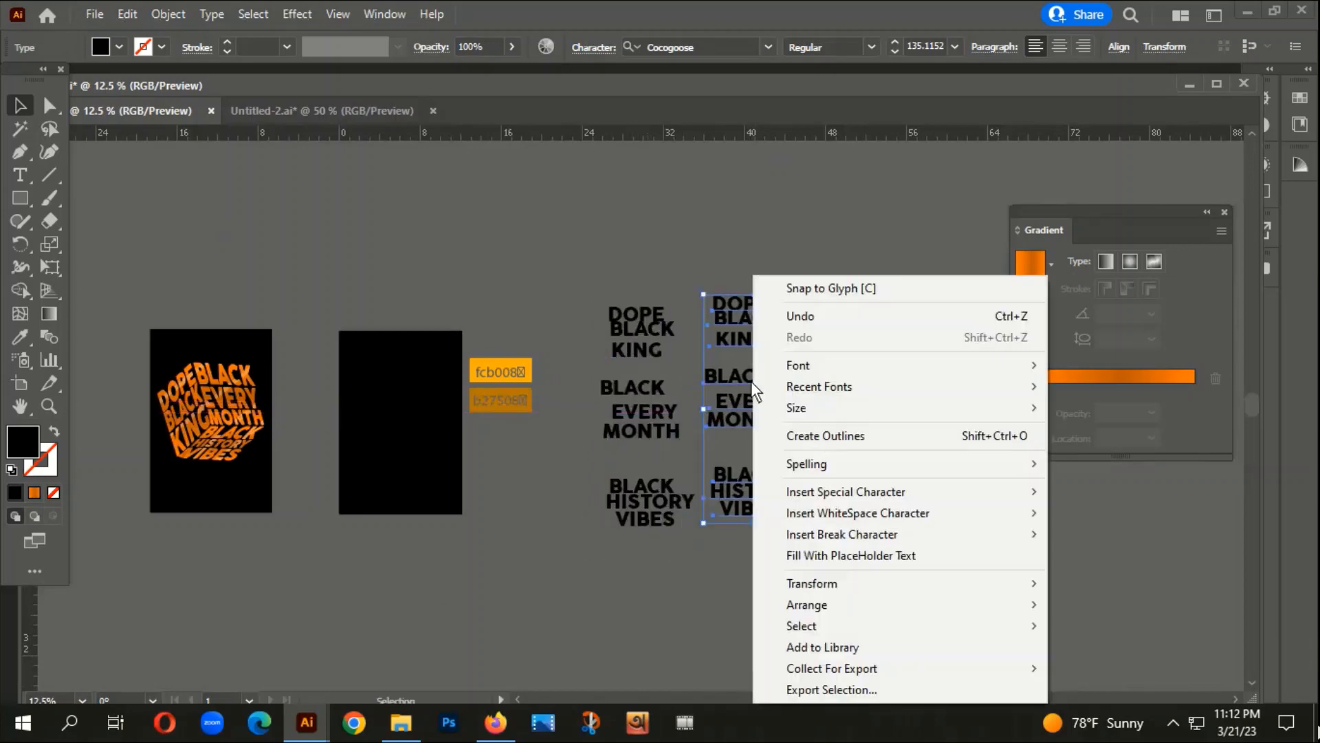
left_click(832, 436)
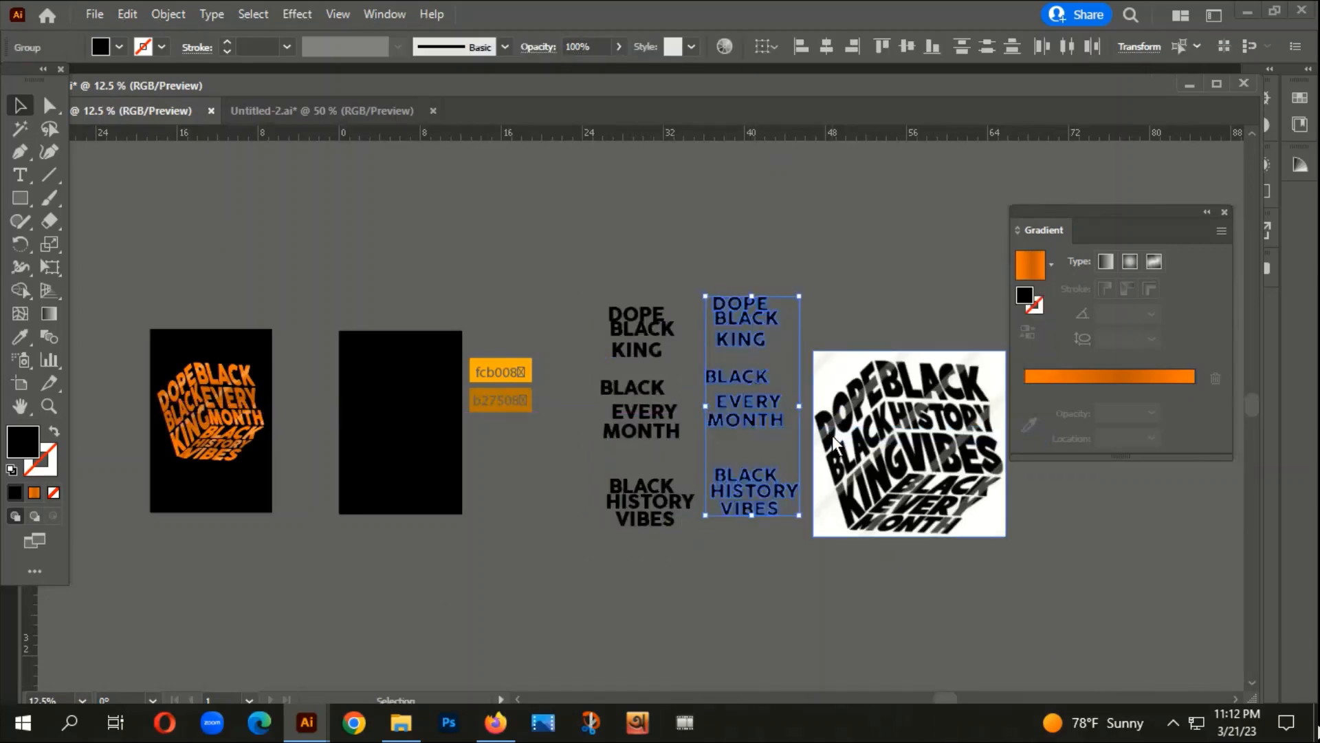
left_click(673, 526)
Step: Move the outlined copy of the words to the empty area beneath the two black artboards
left_click_drag(659, 599, 777, 459)
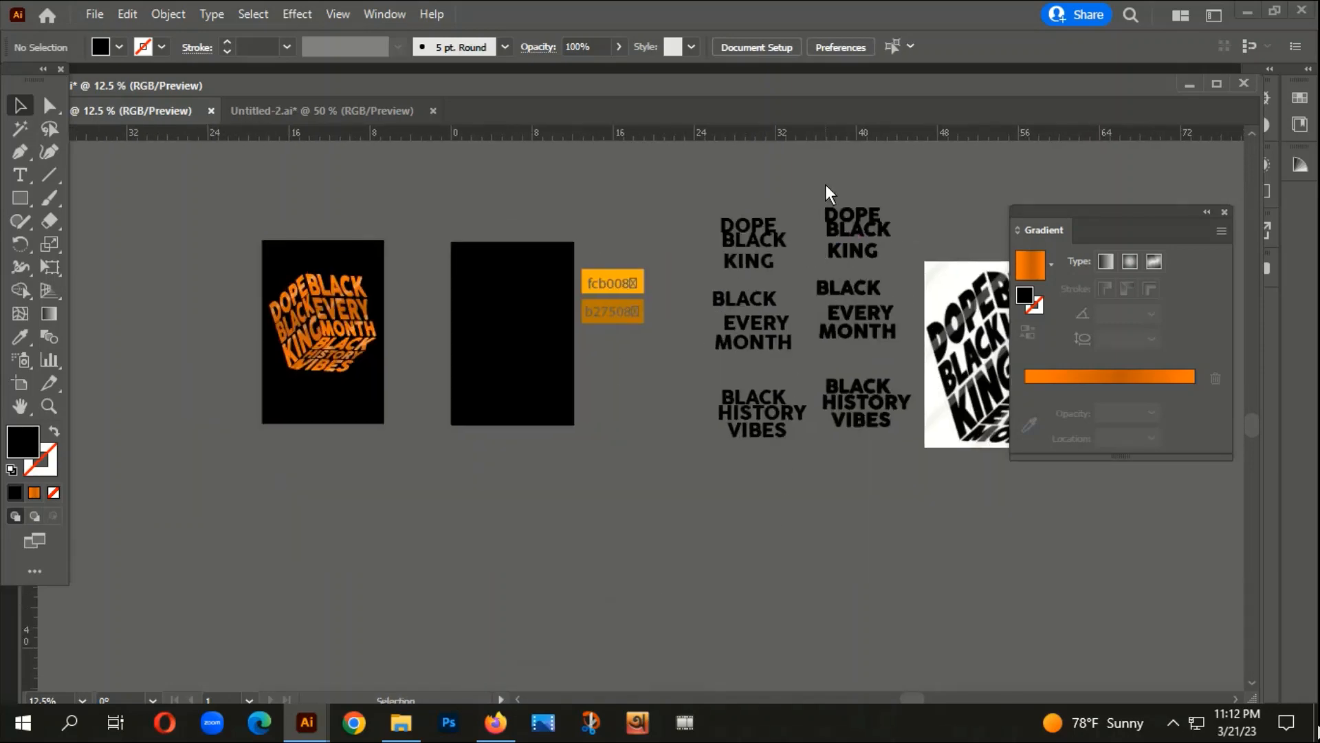
left_click_drag(868, 435, 387, 646)
left_click_drag(502, 580, 563, 457)
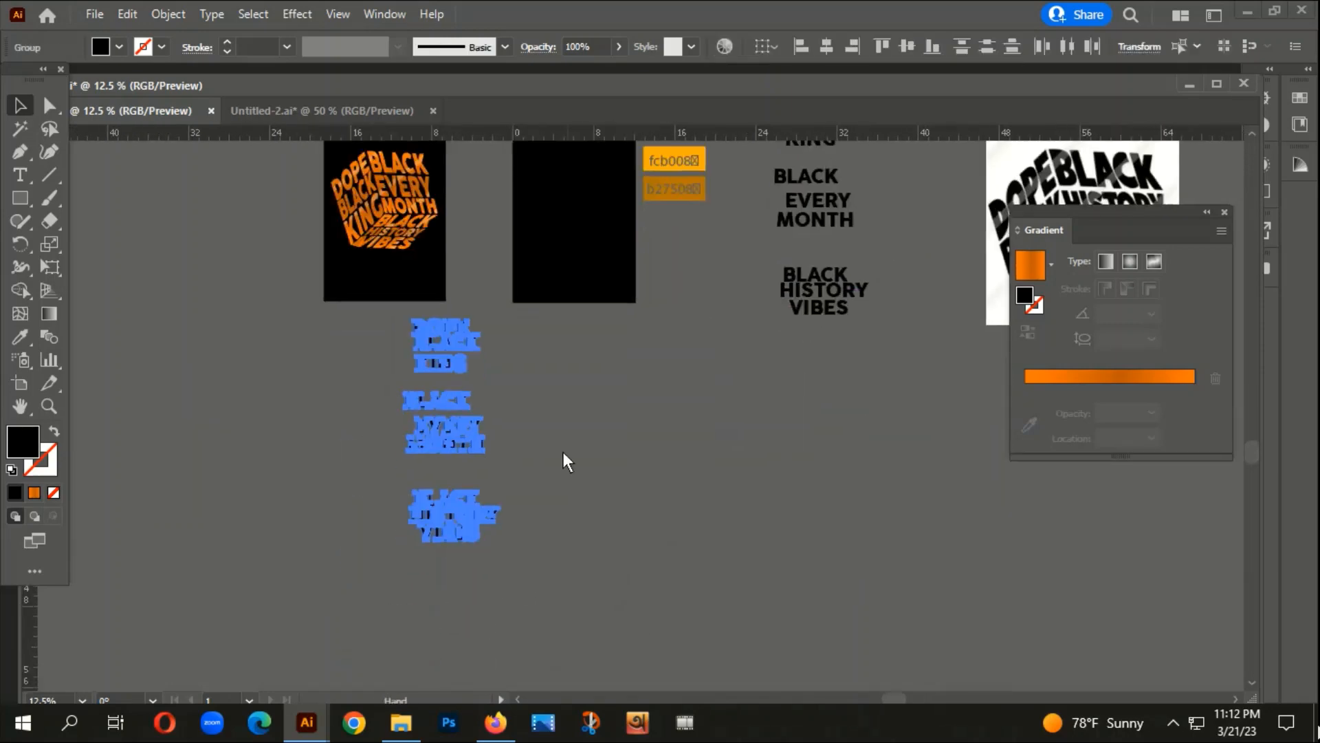
Step: Deselect the outlined words and place a vertical guide about 1 in inside the left edge of the empty black artboard
scroll(477, 375, "up", 2)
left_click(583, 315)
left_click_drag(583, 315, 650, 422)
scroll(479, 466, "down", 1)
left_click_drag(612, 522, 479, 468)
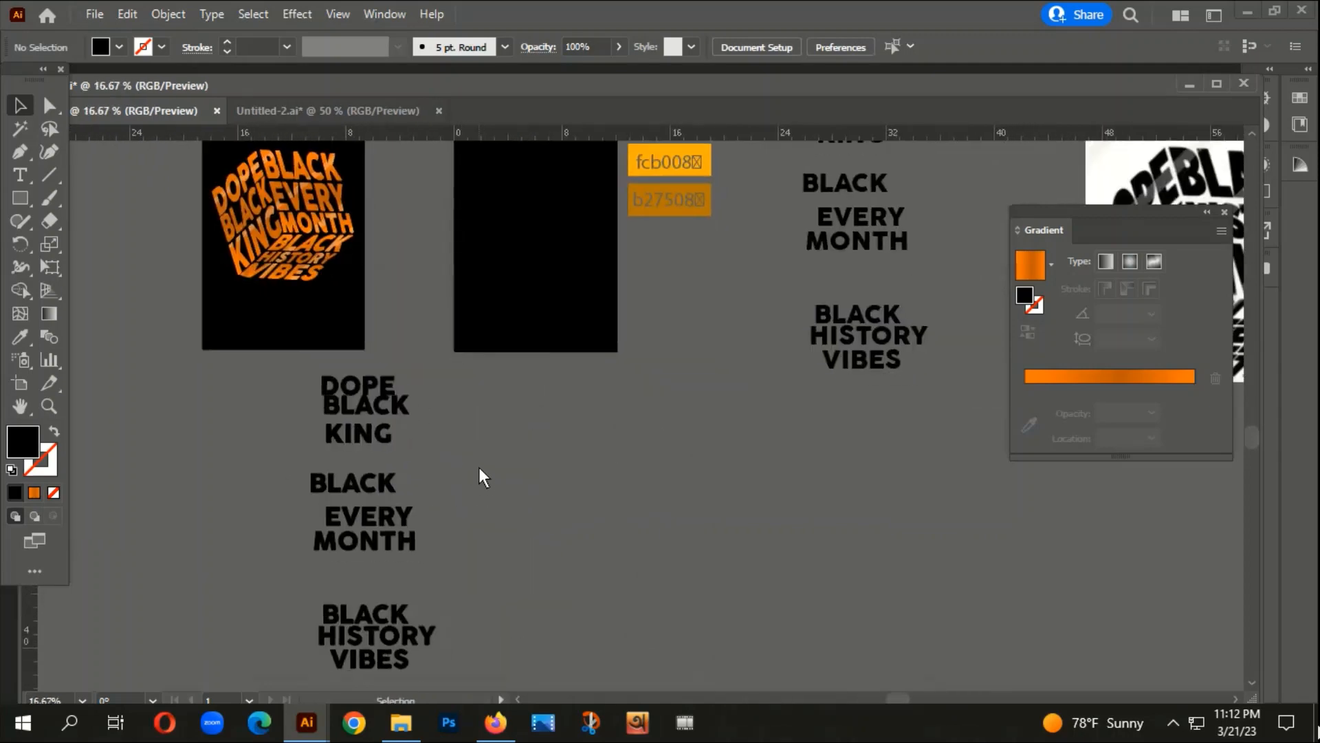
scroll(479, 468, "down", 1)
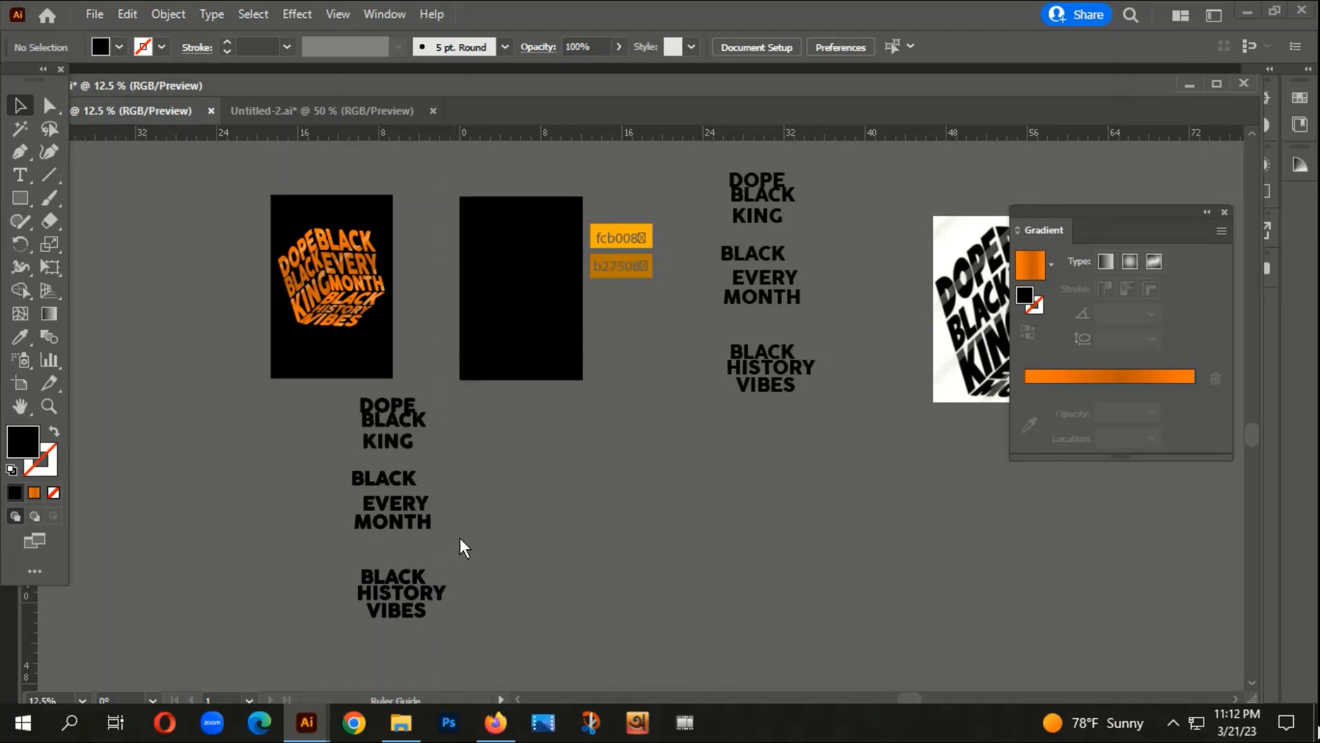
left_click_drag(459, 538, 471, 533)
scroll(462, 405, "up", 3)
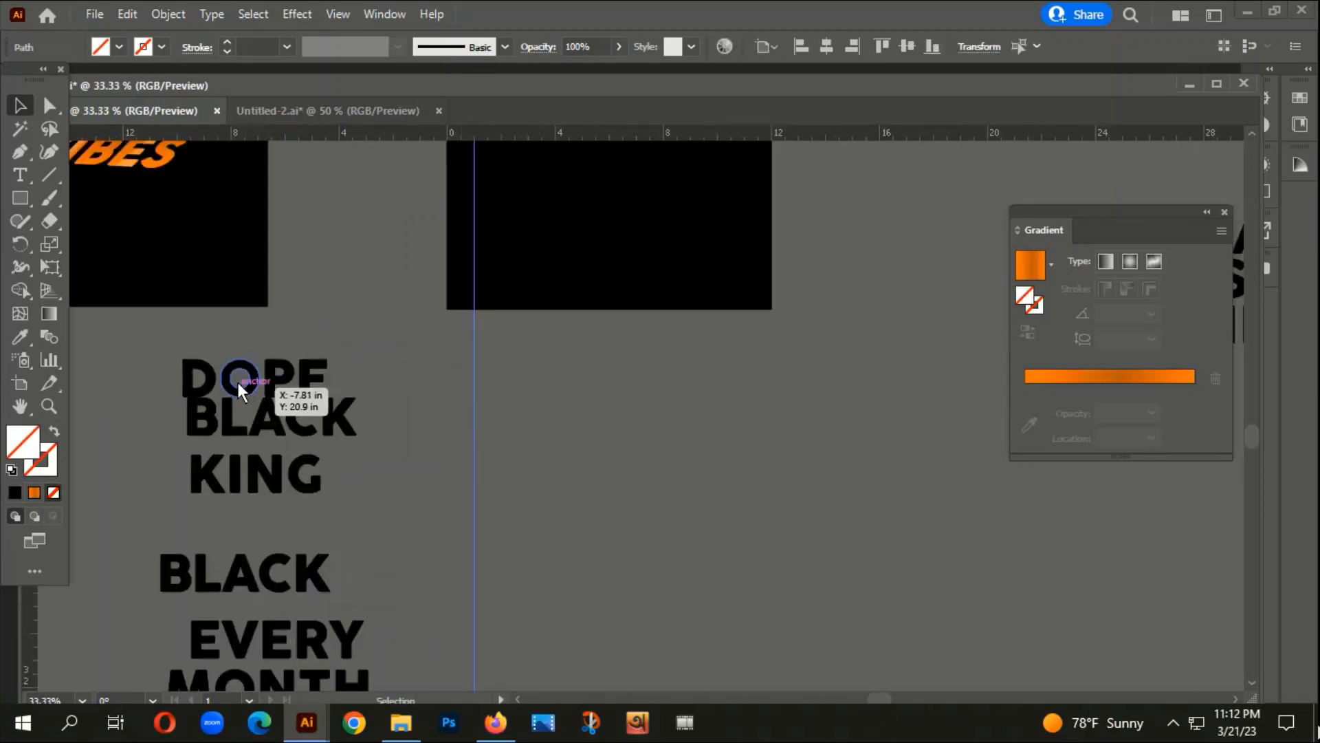
Step: Move the outlined DOPE BLACK KING block directly beneath the empty black artboard, flush with the vertical guide
left_click(272, 474)
left_click_drag(267, 476, 558, 434)
scroll(503, 473, "down", 2)
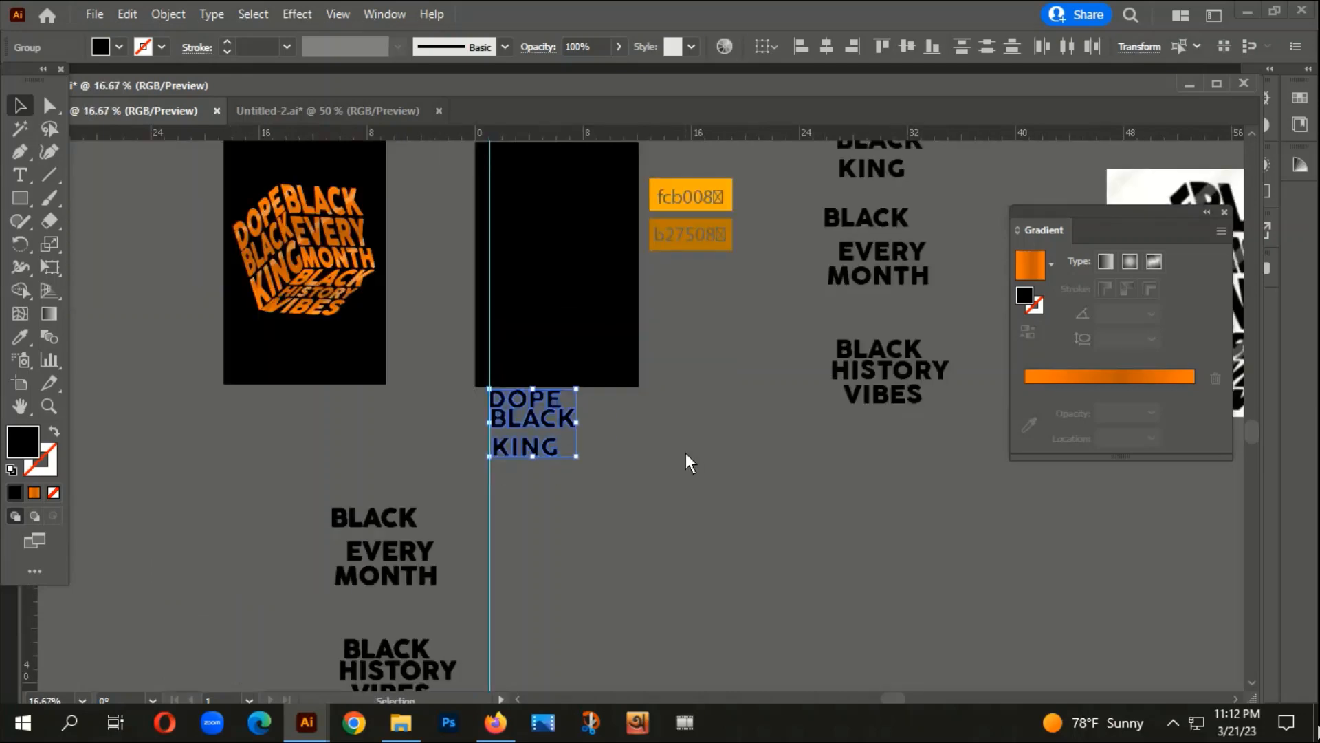
left_click_drag(686, 456, 409, 501)
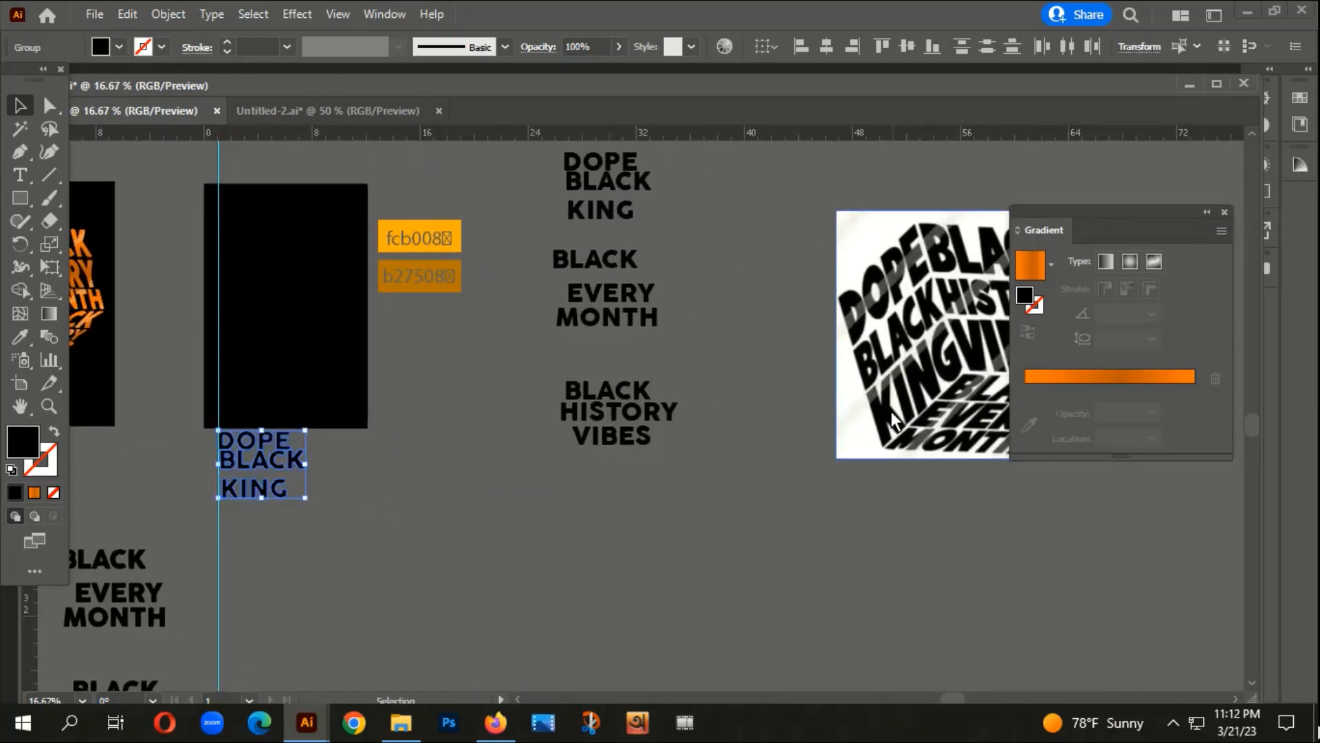
scroll(698, 438, "down", 1)
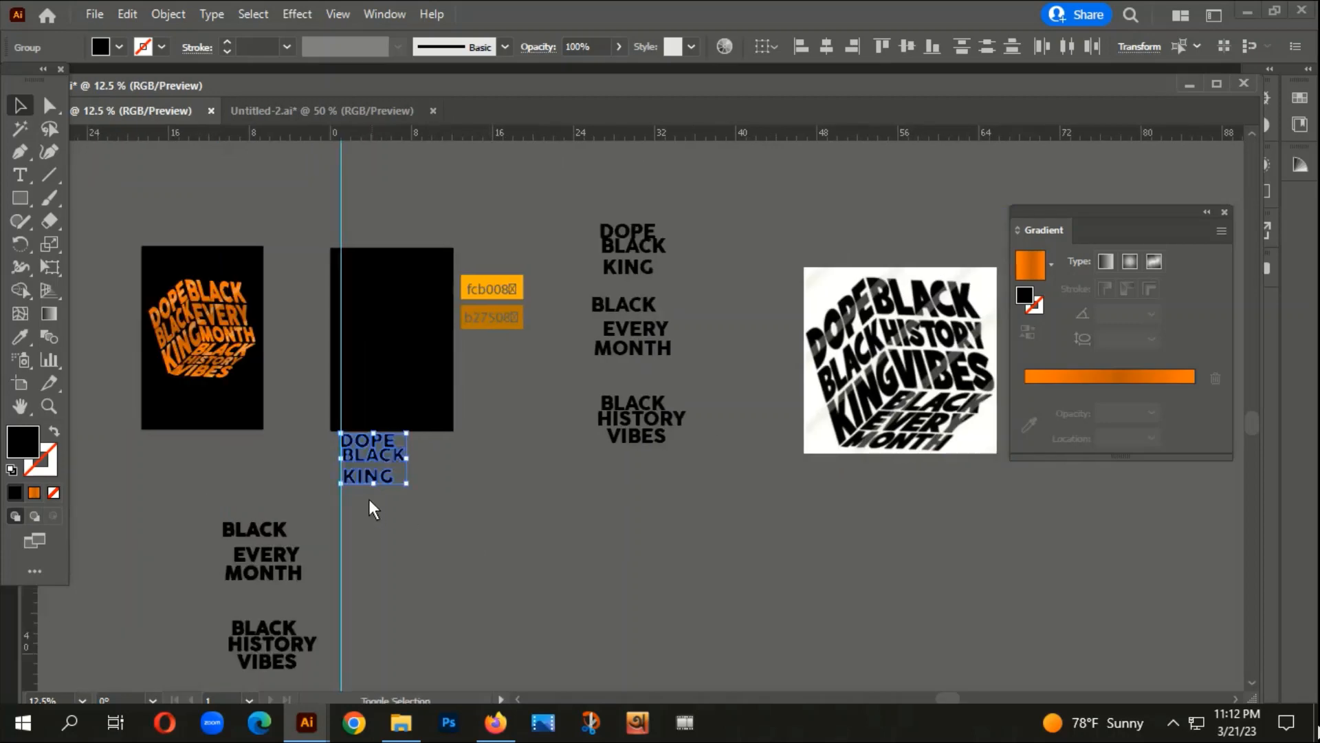
Step: Align BLACK and KING individually to the vertical guide and stack them closely under DOPE
scroll(369, 498, "up", 3)
left_click(365, 523)
scroll(337, 375, "up", 3)
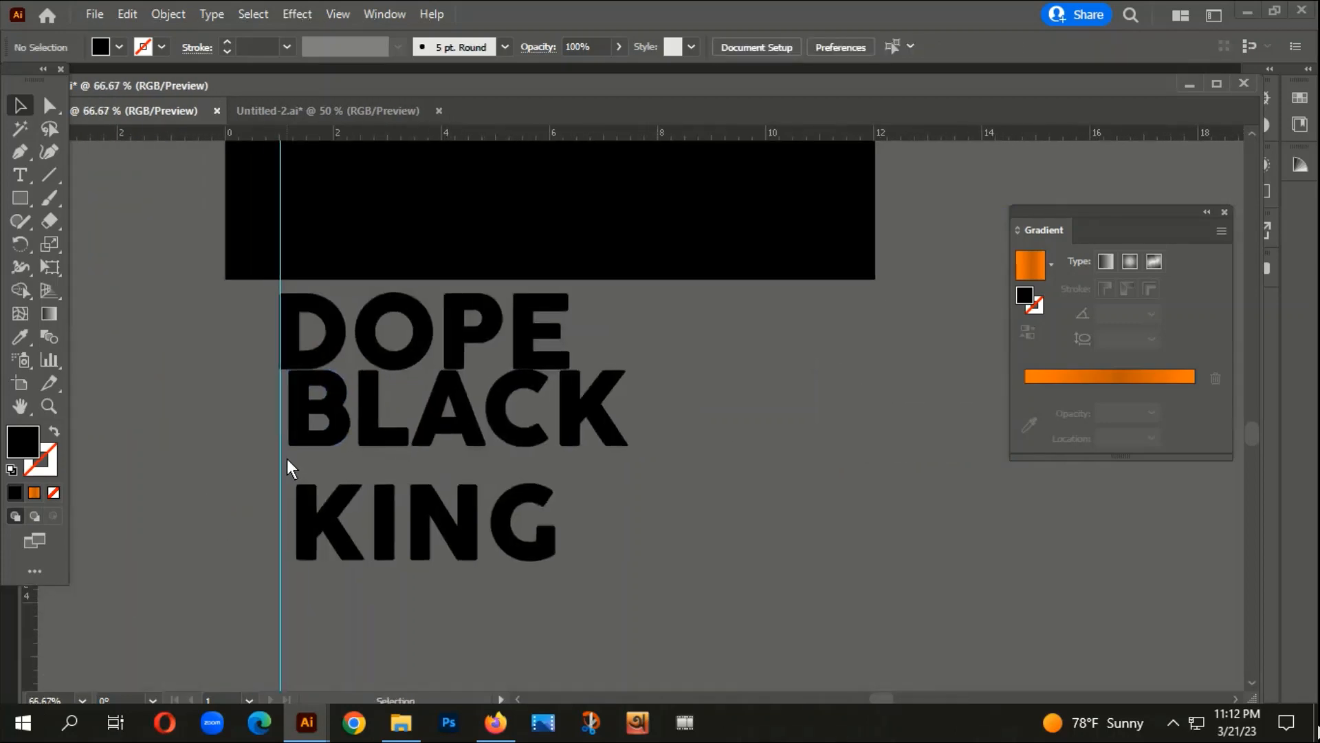
left_click_drag(306, 399, 293, 407)
scroll(307, 555, "up", 1)
double_click(317, 550)
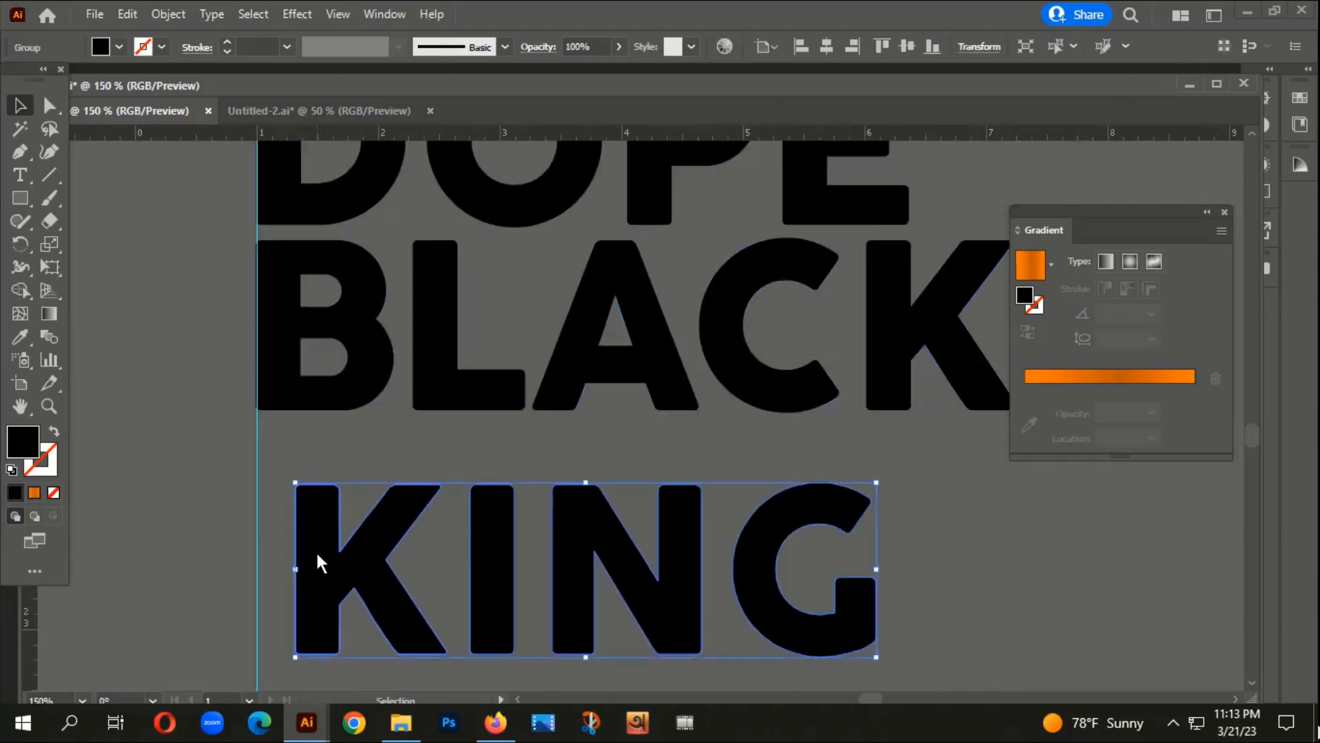
double_click(206, 443)
left_click_drag(321, 538, 286, 492)
scroll(364, 554, "down", 2)
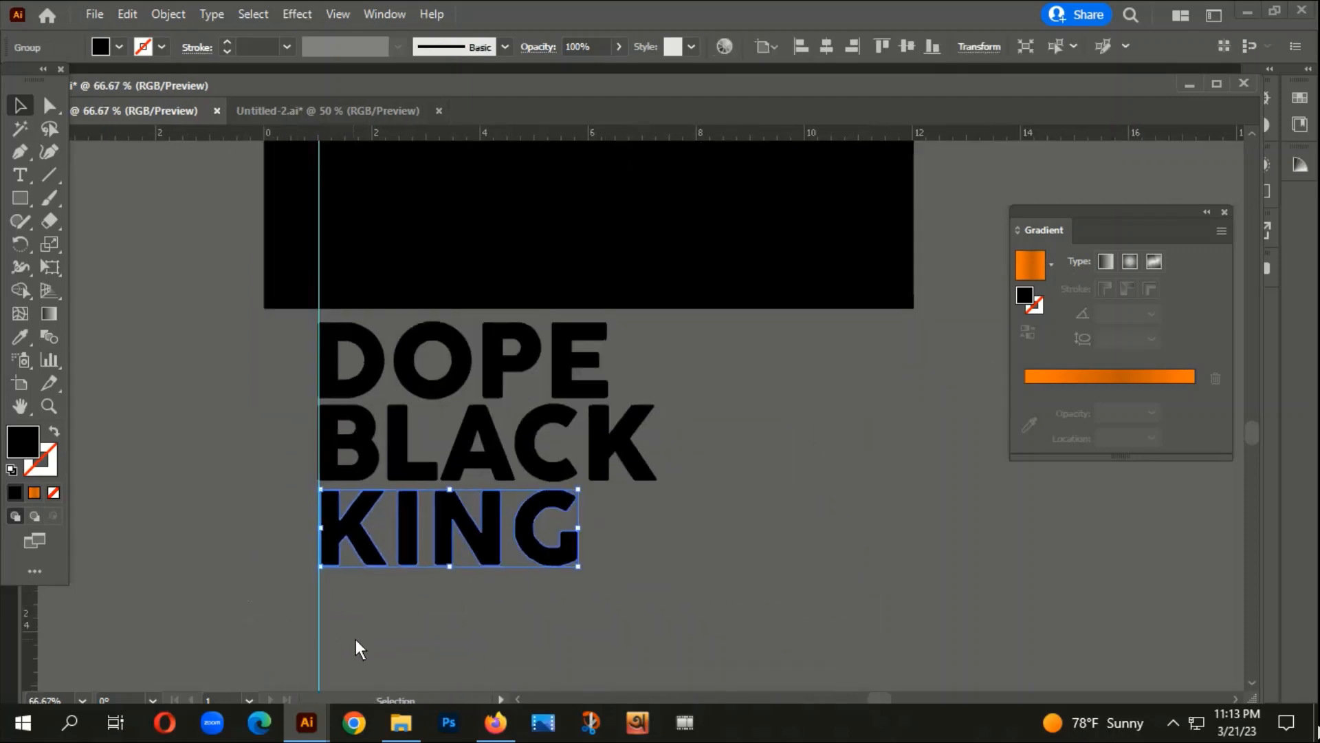
Step: Add a second vertical guide at the end of DOPE and narrow BLACK to reach that guide
left_click_drag(318, 610, 609, 534)
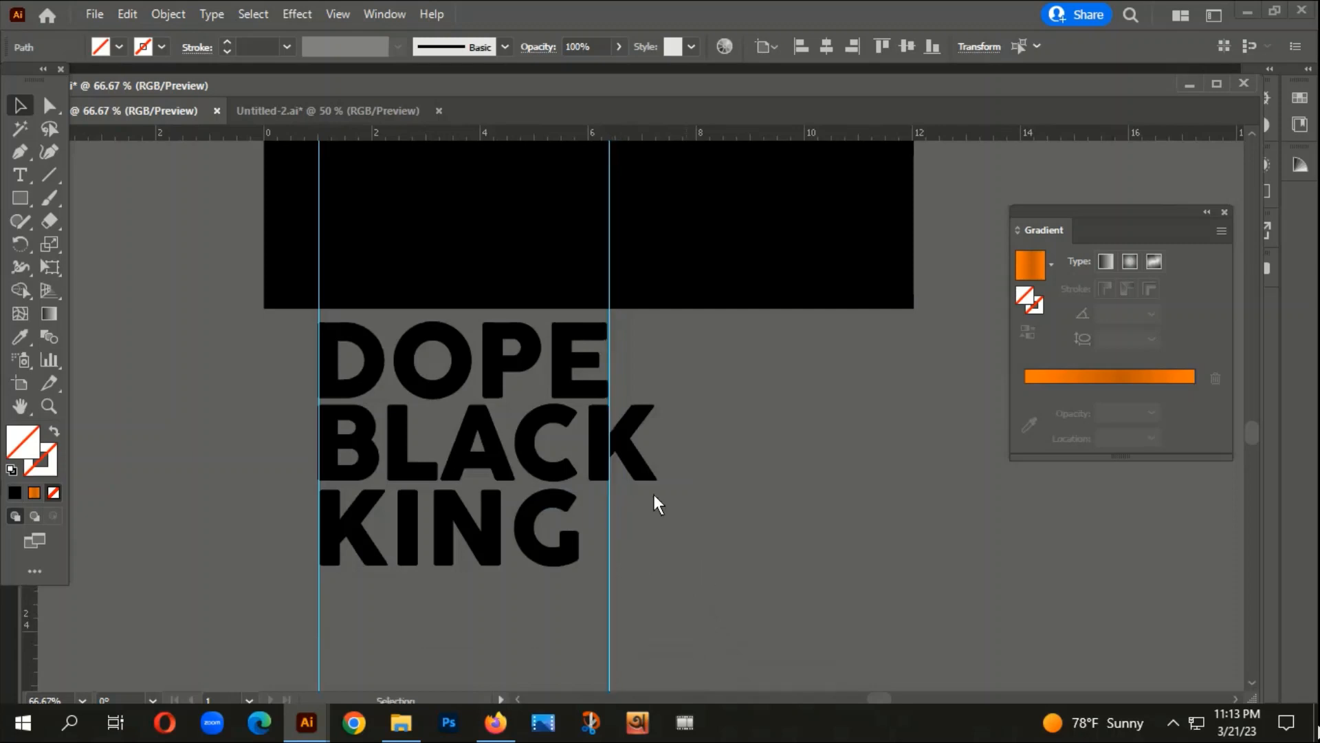
scroll(650, 503, "up", 3)
left_click(644, 502)
scroll(644, 501, "down", 3)
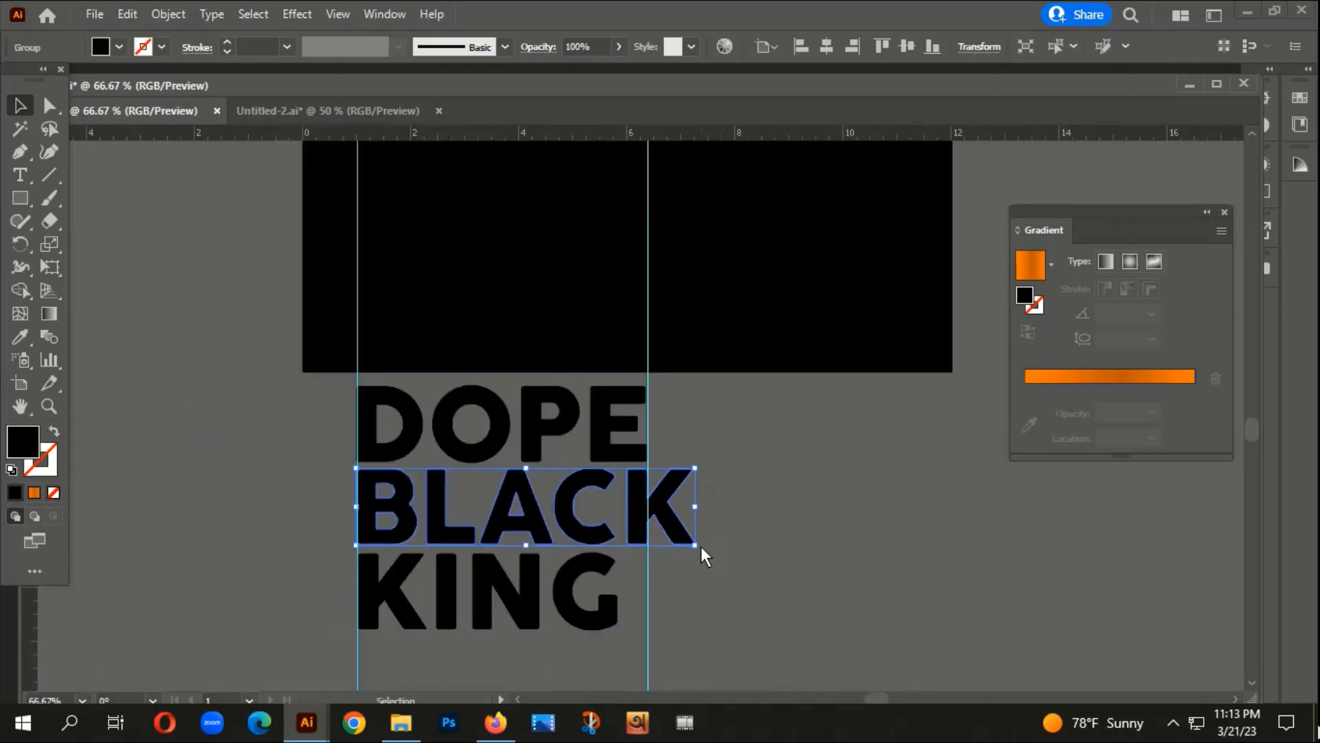
scroll(700, 546, "up", 1)
left_click_drag(694, 543, 634, 530)
scroll(652, 443, "up", 3)
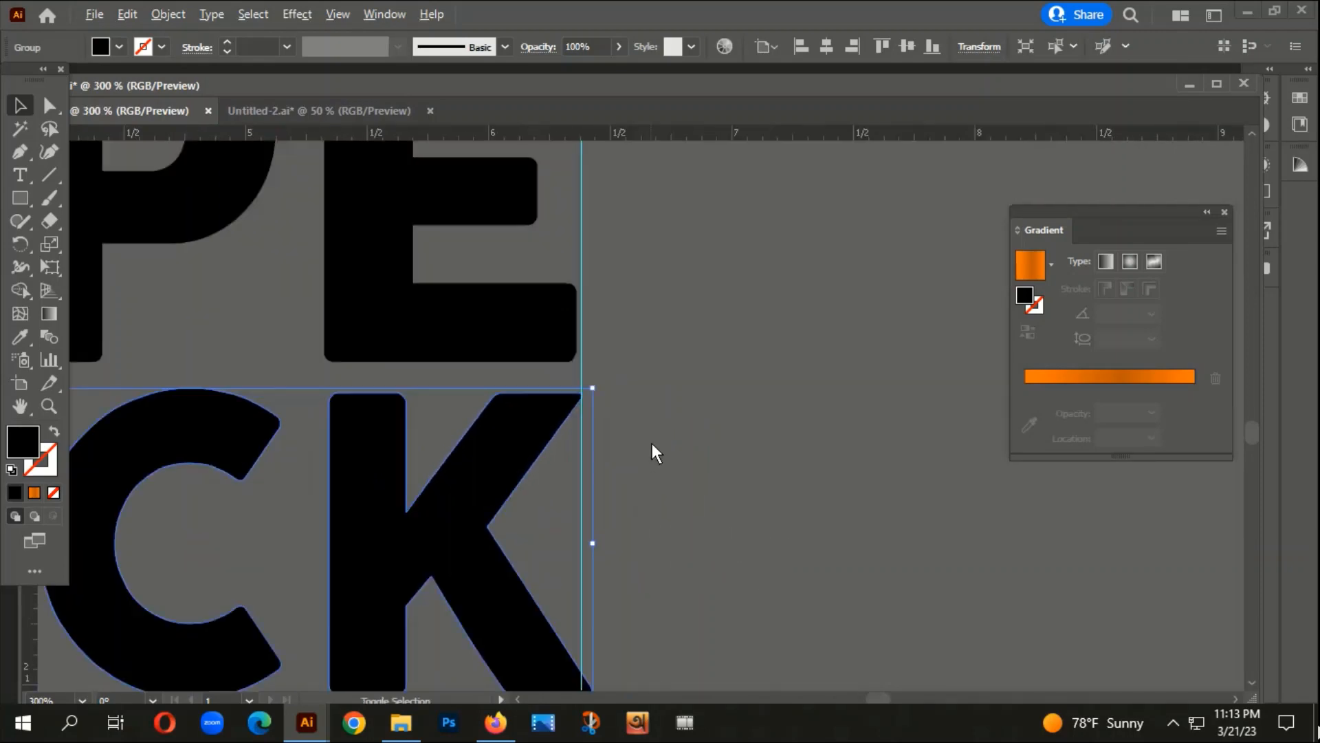
scroll(652, 443, "up", 1)
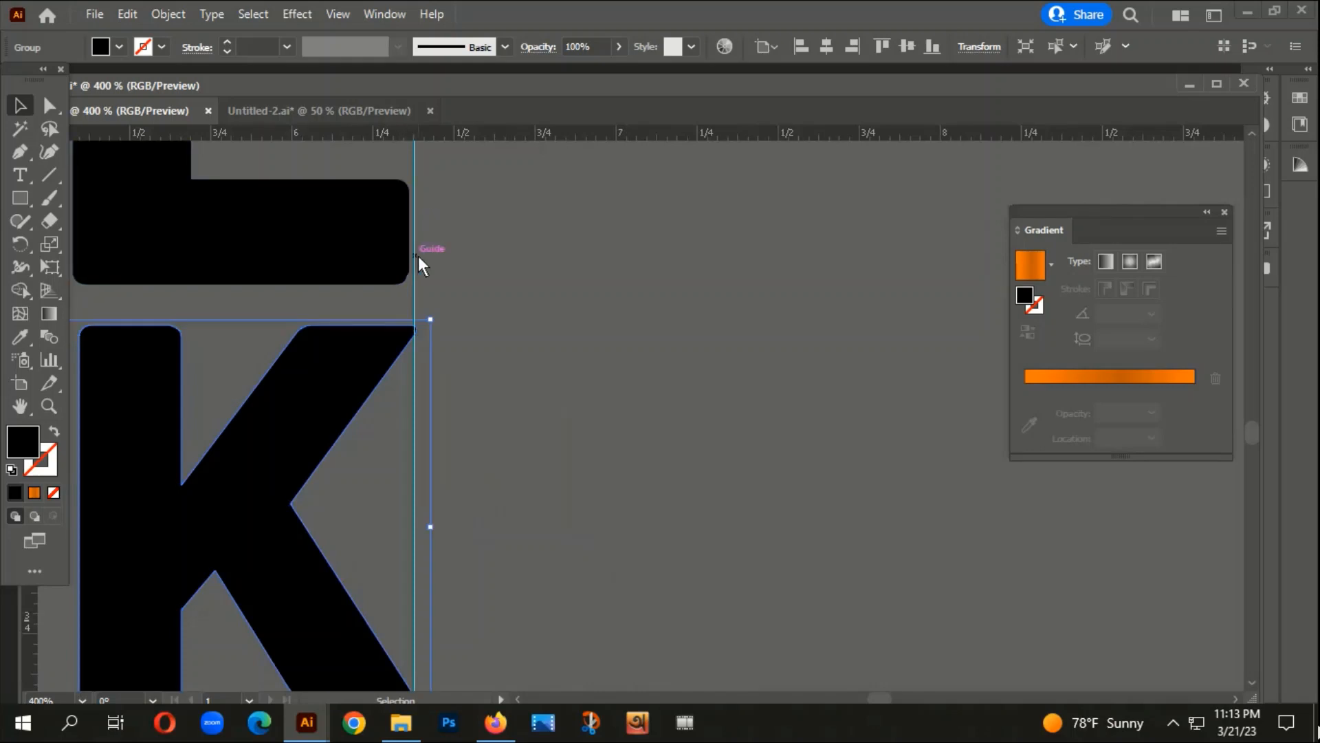
Step: Shift the second guide flush with the last letter of DOPE and adjust BLACK slightly to match
left_click_drag(415, 256, 410, 249)
left_click_drag(399, 372, 419, 337)
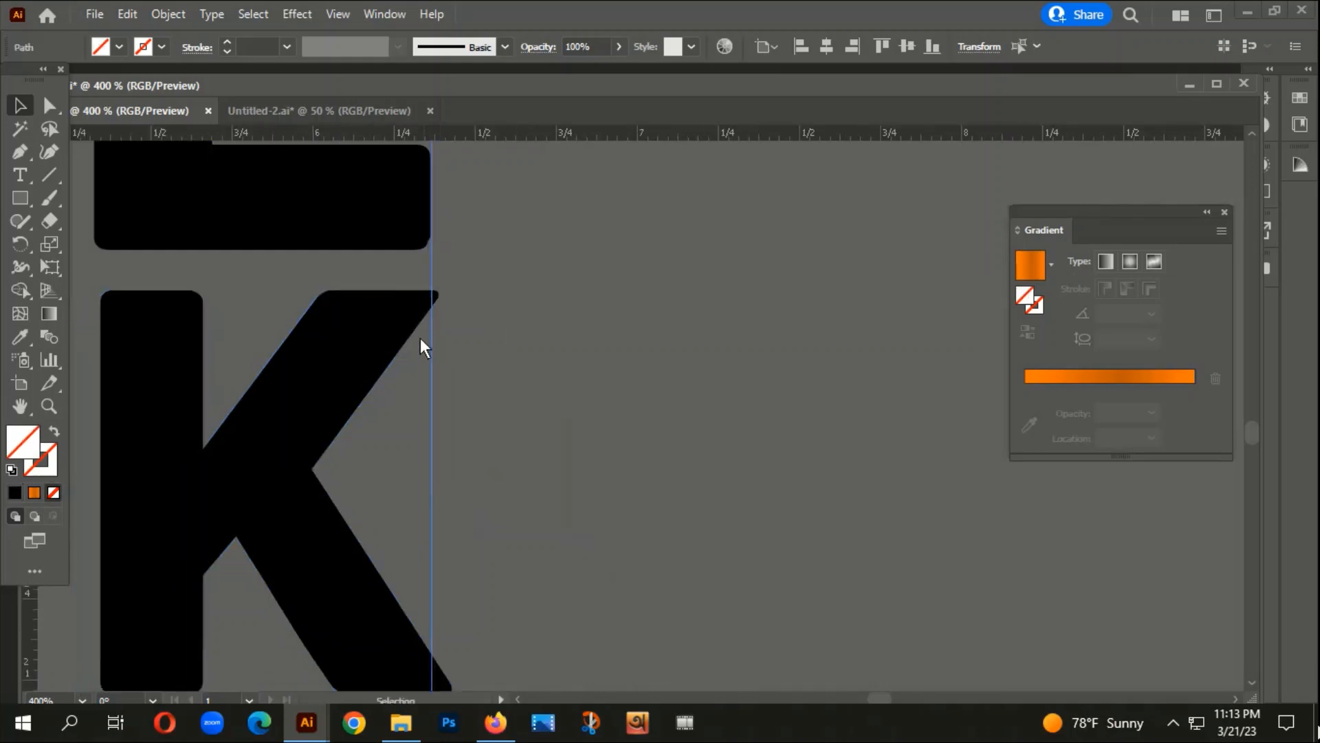
left_click(410, 333)
left_click_drag(481, 479, 480, 382)
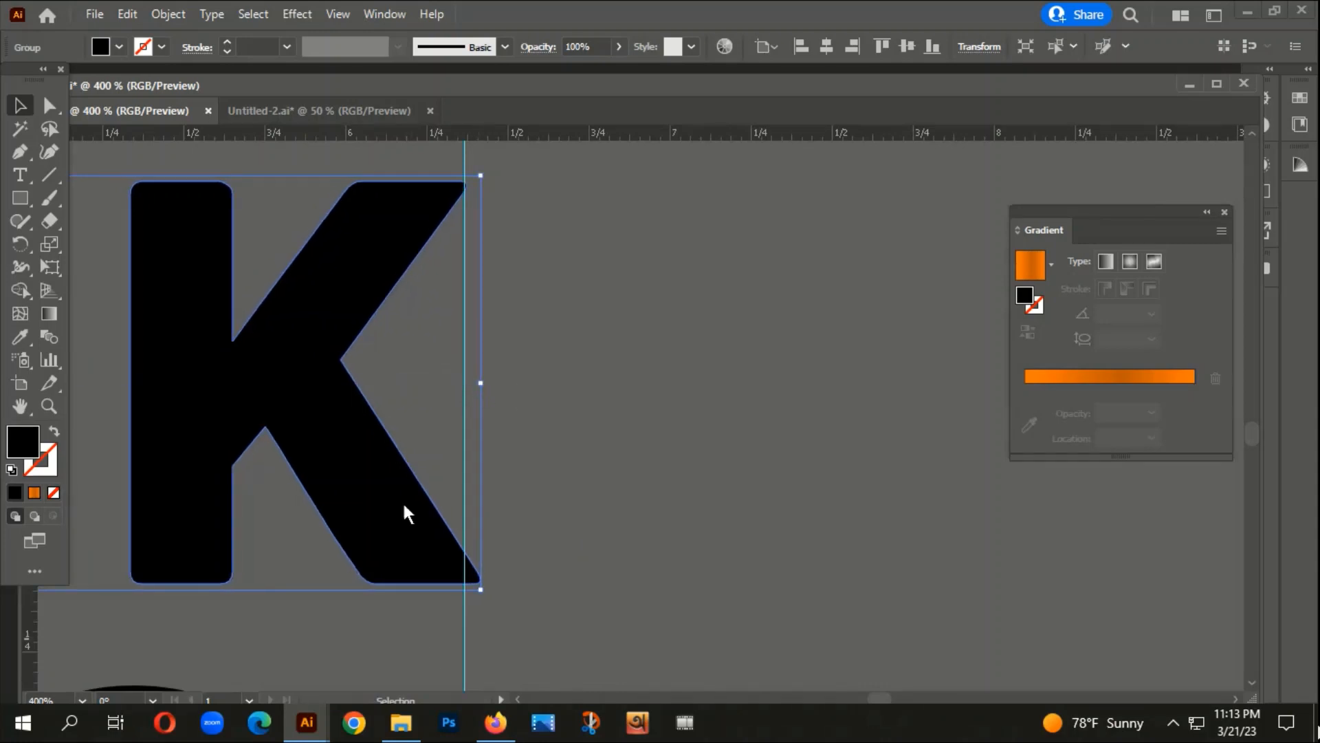
scroll(525, 563, "down", 4)
left_click(589, 591)
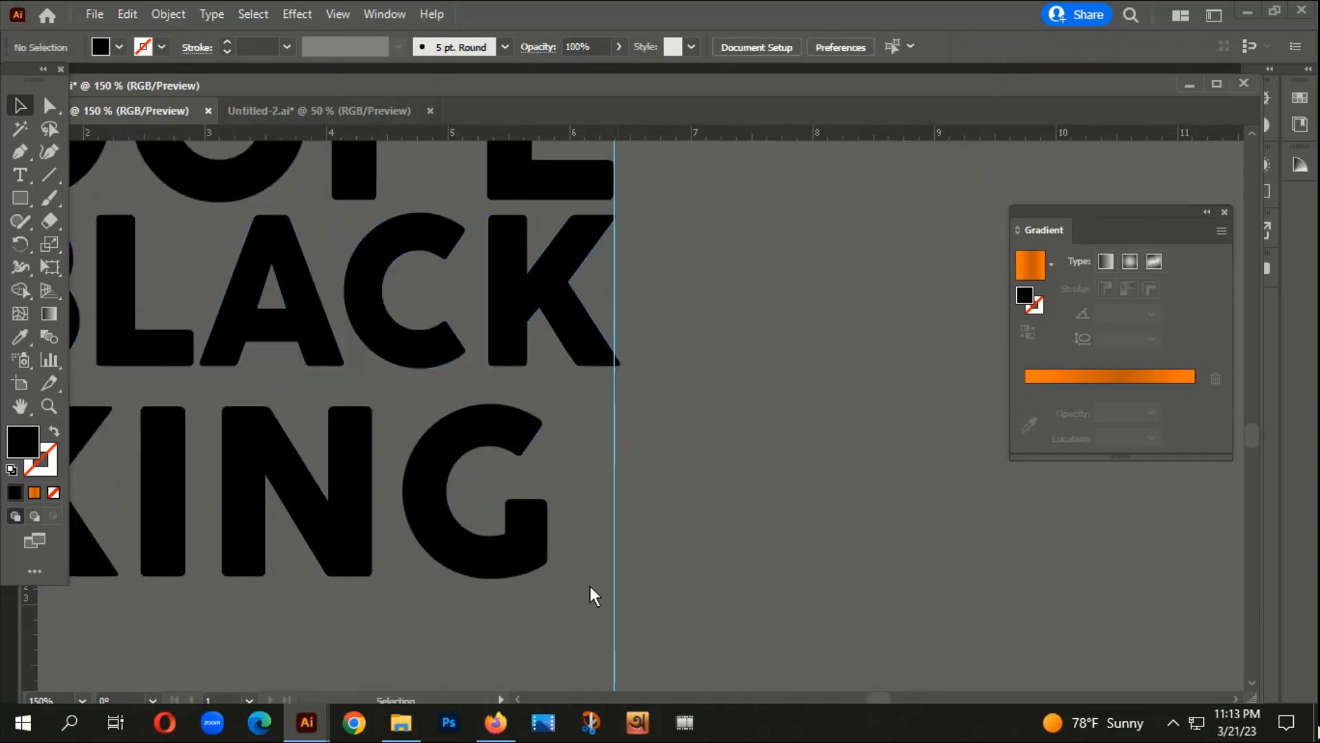
Step: Enlarge KING to span the full width between the two guides, closely beneath BLACK
scroll(327, 440, "up", 2)
left_click_drag(327, 440, 325, 429)
left_click_drag(914, 522, 790, 584)
left_click(900, 567)
scroll(898, 565, "down", 2)
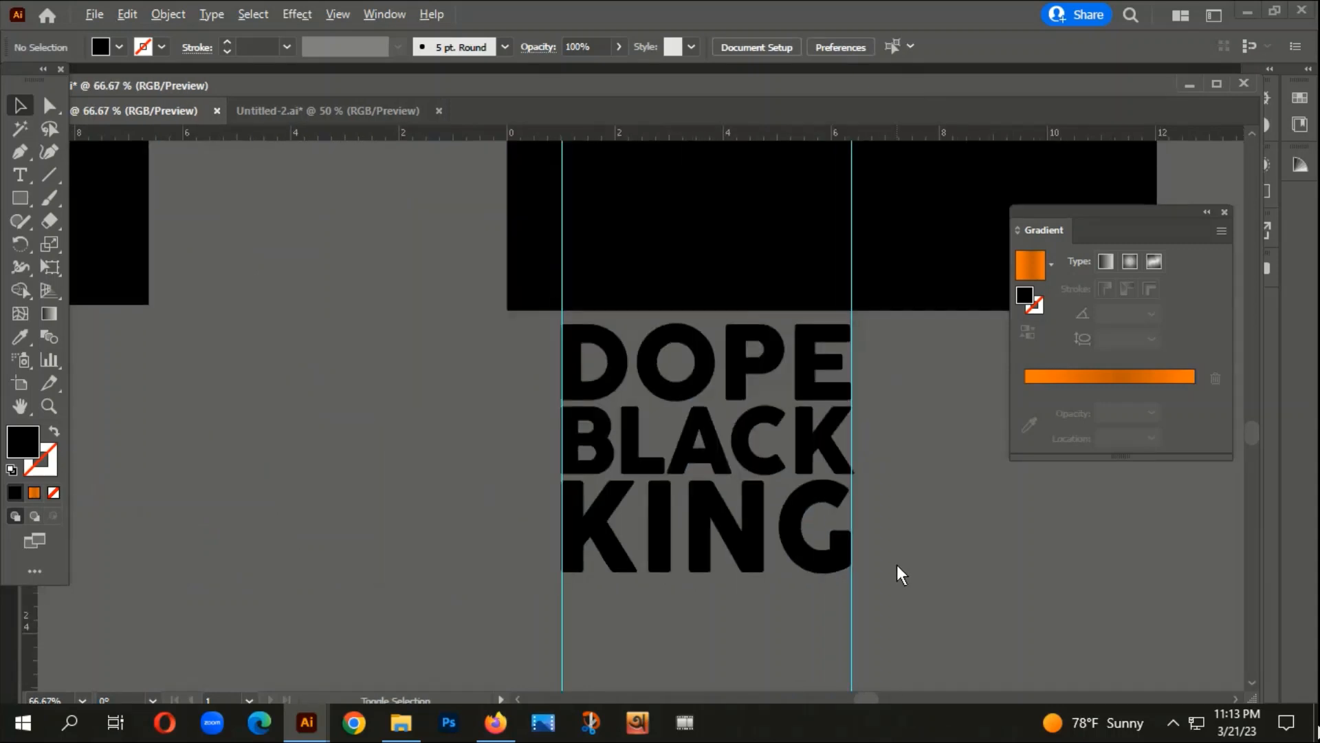
Step: Move the second outlined BLACK between the guides below KING and fit its width to both guides
left_click_drag(897, 564, 641, 423)
scroll(641, 423, "down", 2)
scroll(630, 519, "down", 2)
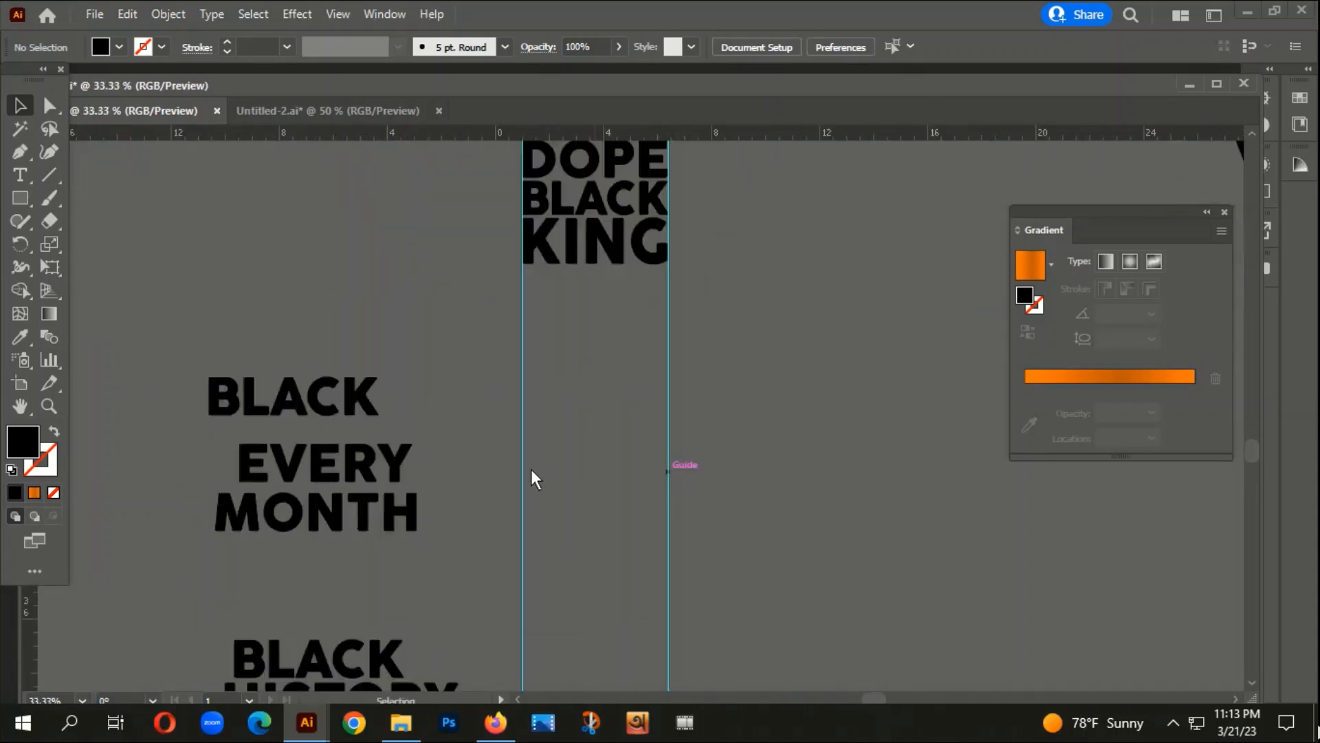
left_click_drag(303, 410, 608, 340)
scroll(660, 314, "up", 2)
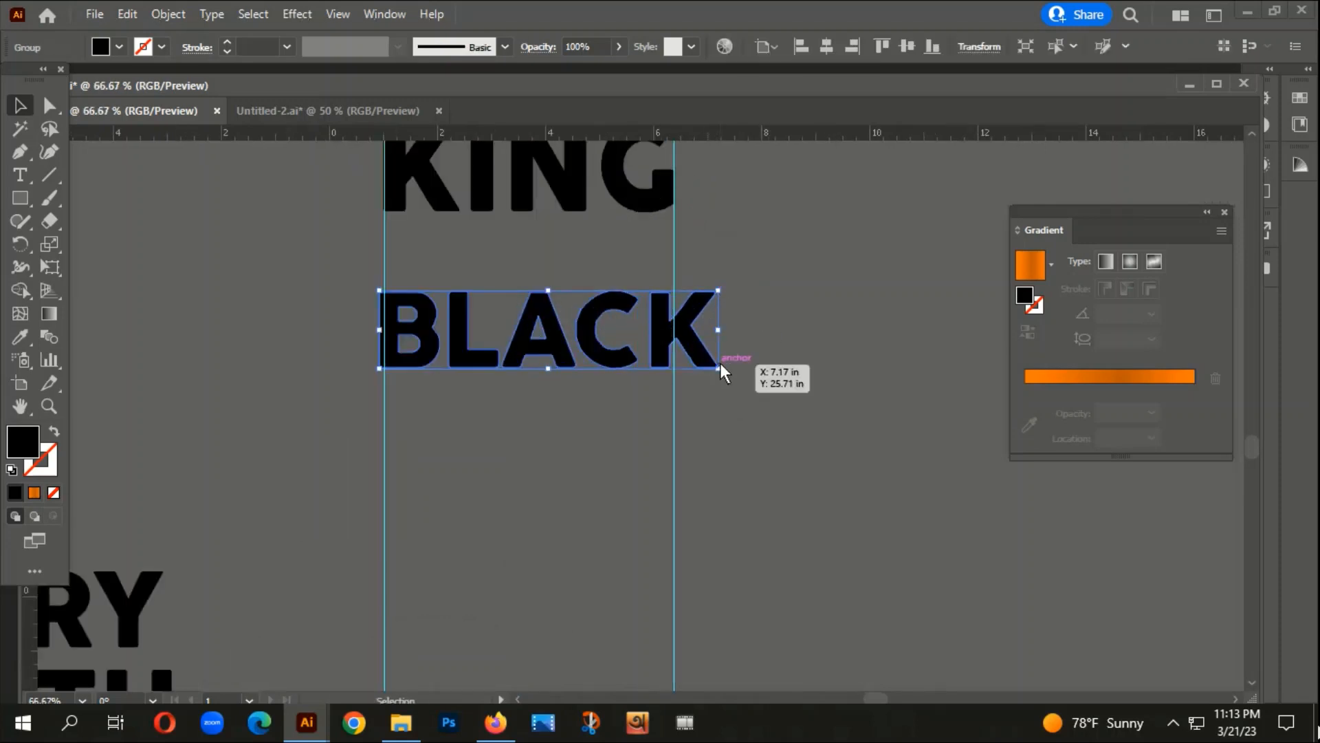
left_click_drag(721, 368, 676, 374)
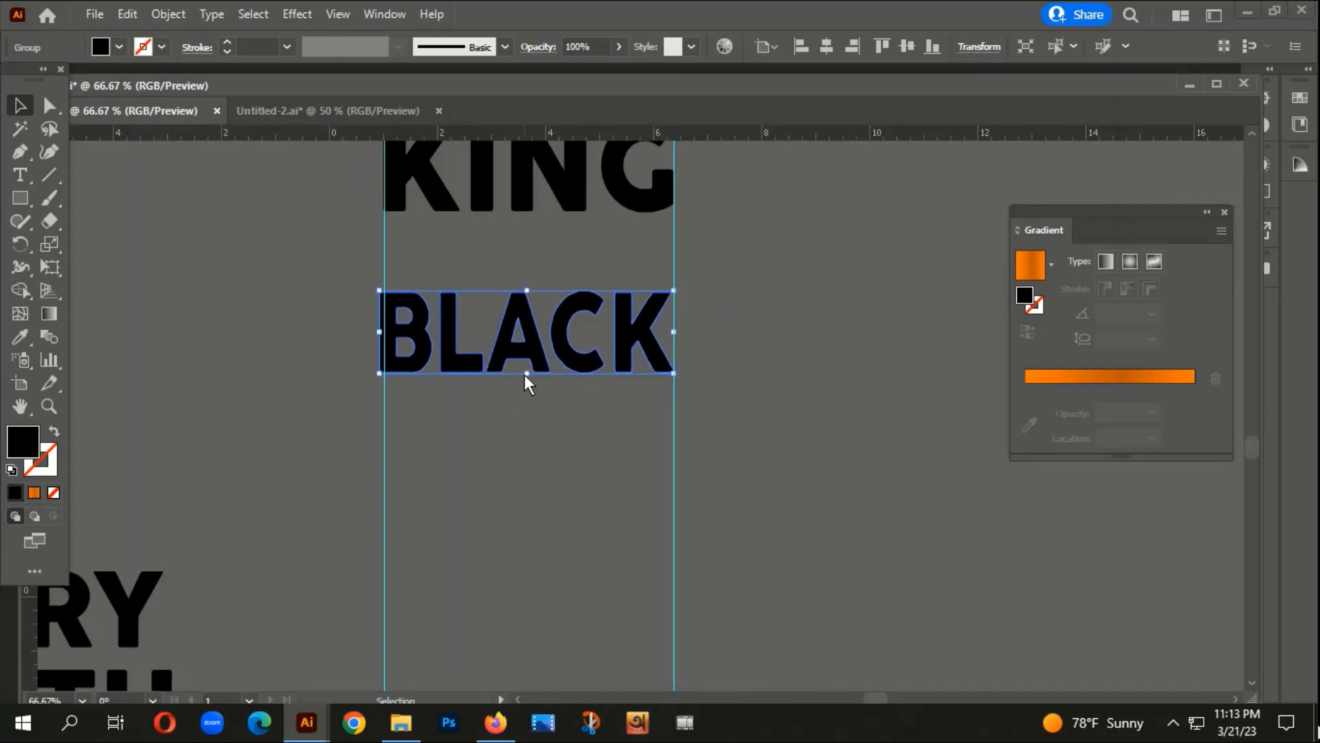
scroll(388, 356, "up", 3)
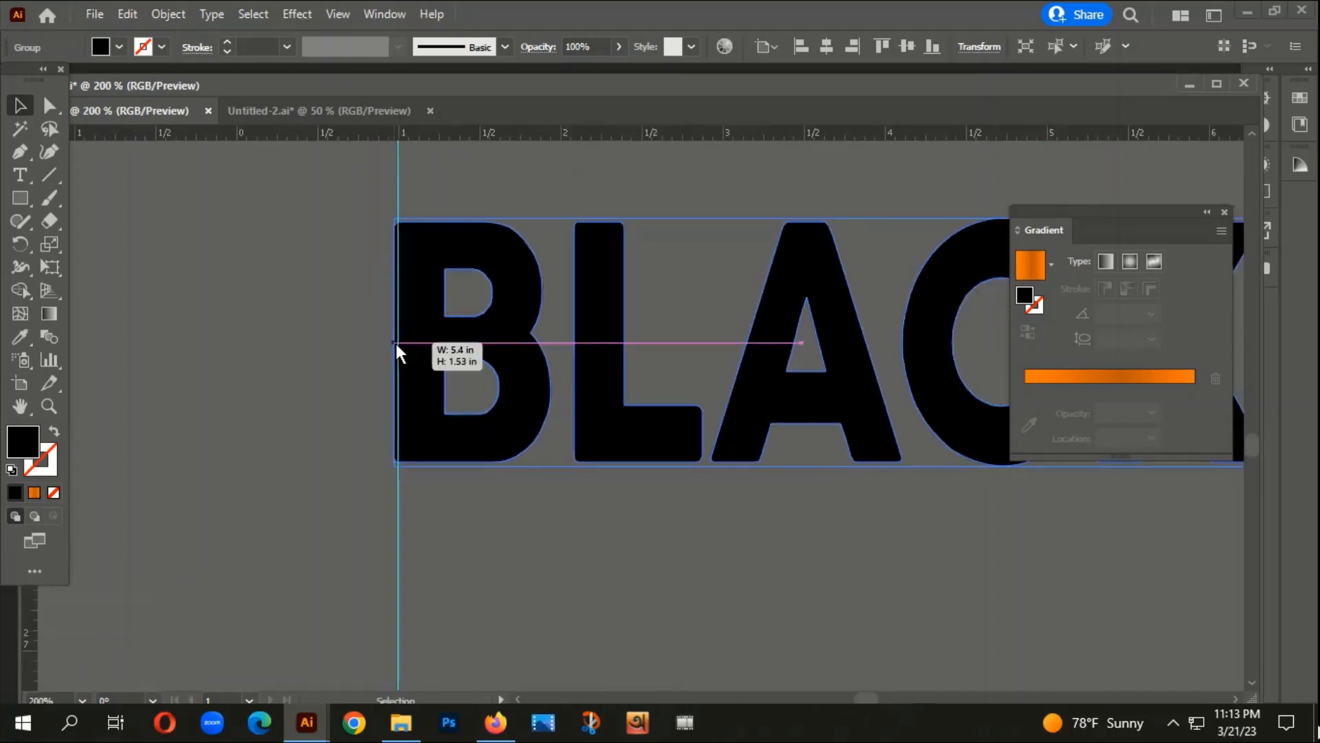
scroll(399, 345, "down", 3)
left_click(517, 505)
left_click_drag(518, 505, 563, 469)
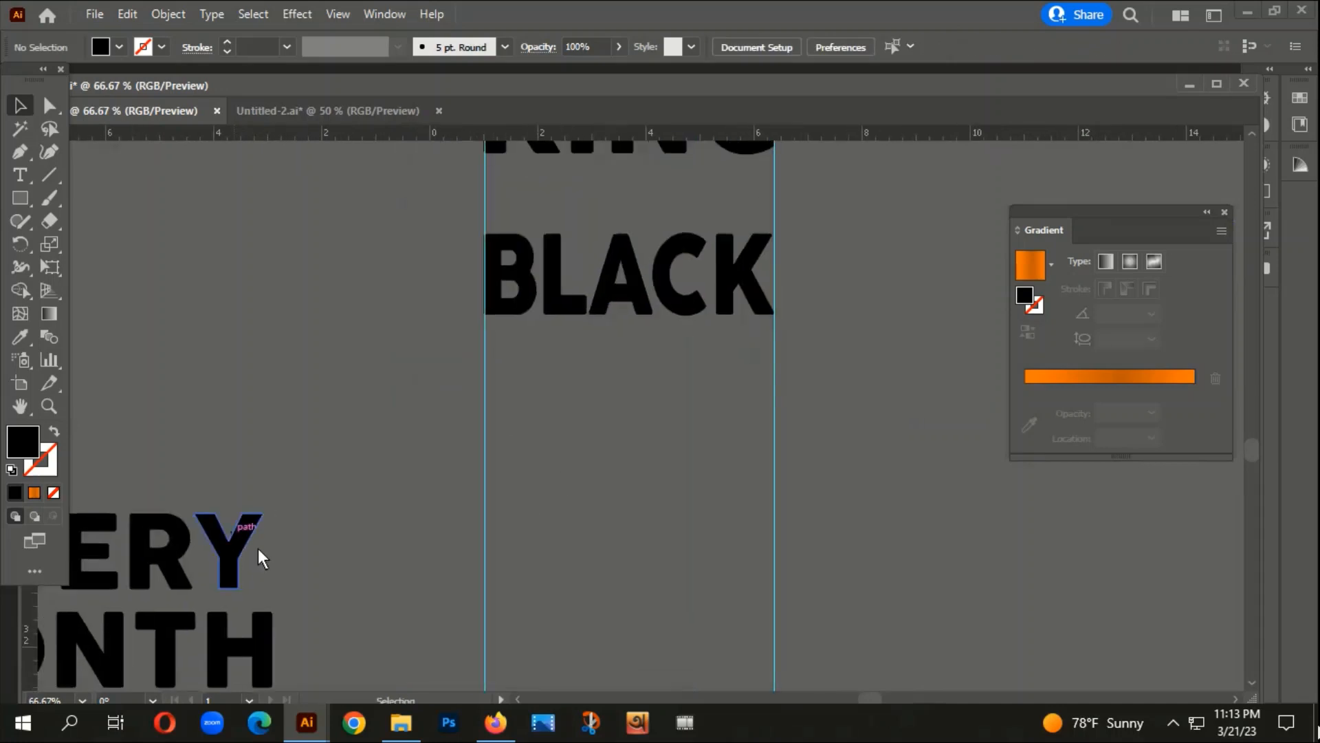
Step: Place EVERY directly under the second BLACK and resize it to fit between the two guides
left_click_drag(426, 561, 521, 492)
left_click_drag(253, 496, 827, 299)
scroll(873, 296, "up", 1)
left_click_drag(952, 308, 891, 352)
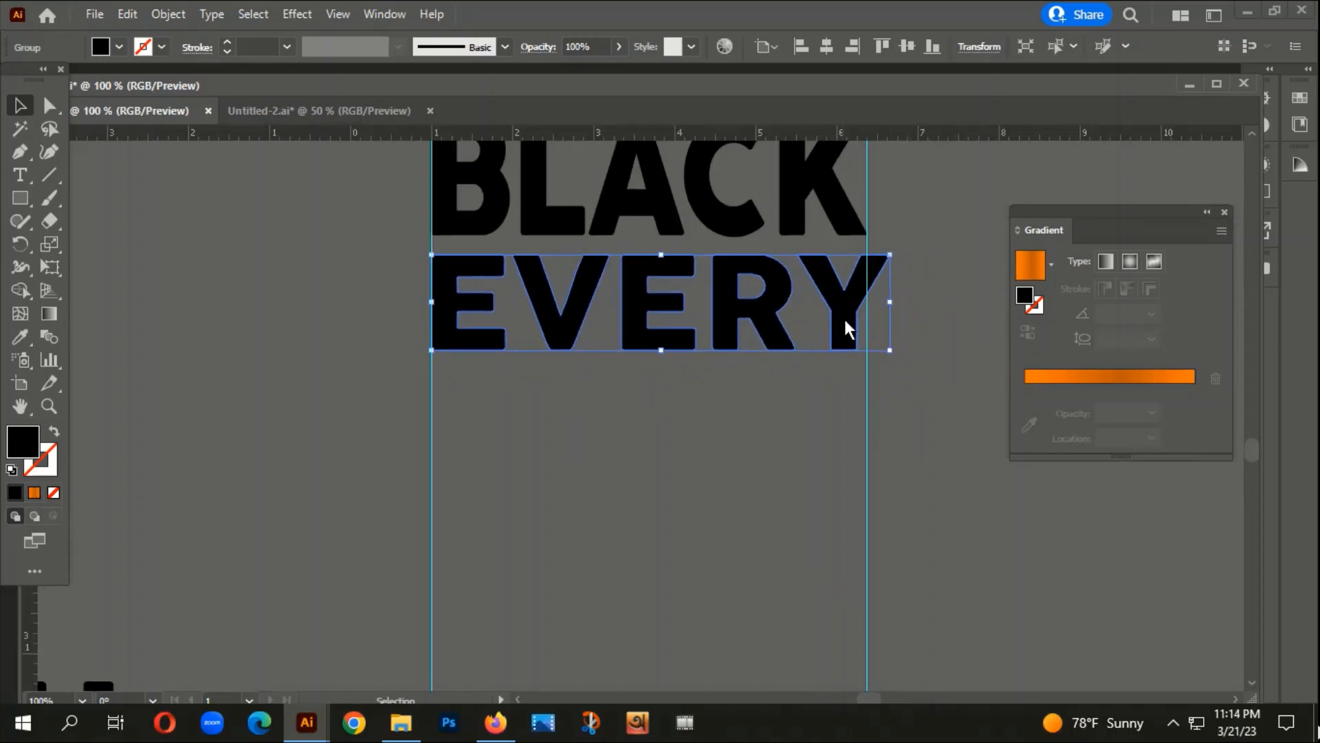
left_click_drag(844, 317, 824, 306)
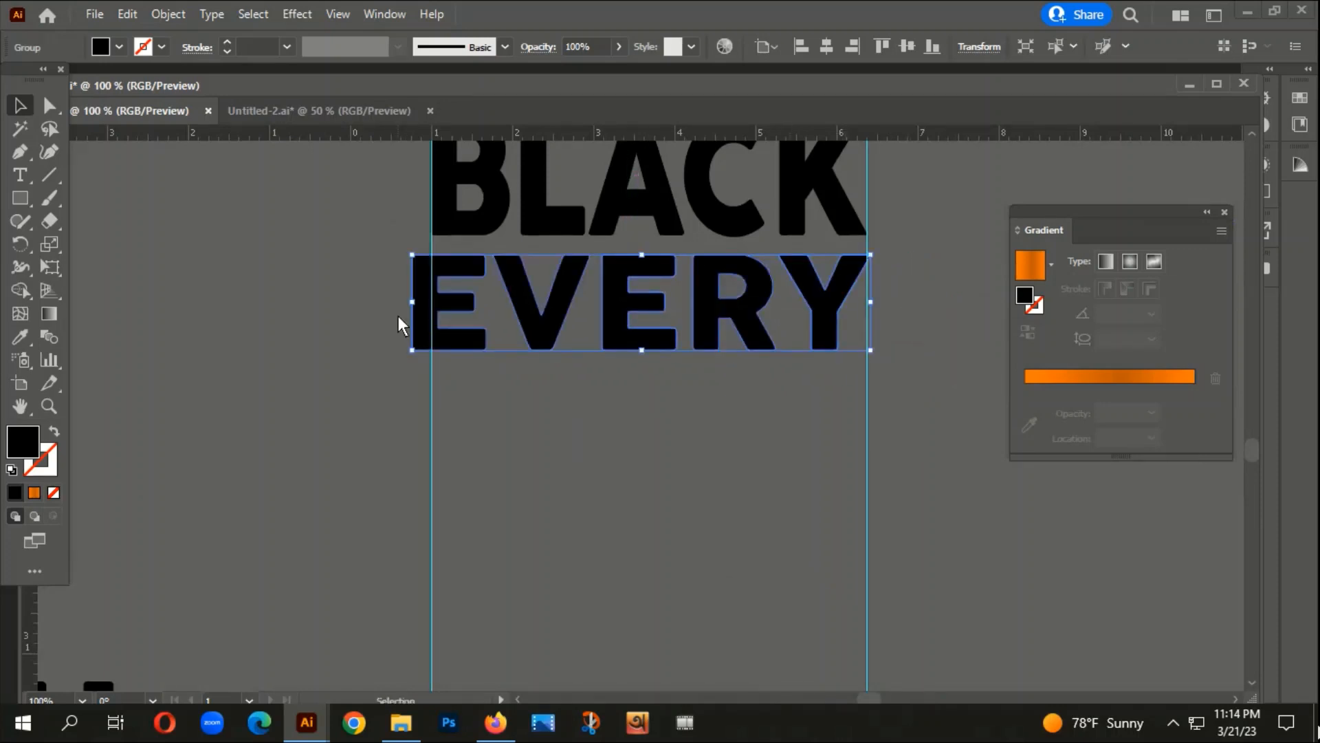
left_click_drag(416, 298, 436, 293)
left_click_drag(889, 297, 868, 291)
left_click(746, 407)
Step: Move MONTH beneath EVERY, start it at the first guide and narrow it to end at the second guide
scroll(746, 407, "down", 1)
scroll(662, 507, "down", 4)
left_click_drag(404, 664, 555, 574)
scroll(475, 450, "down", 1)
scroll(463, 432, "down", 2)
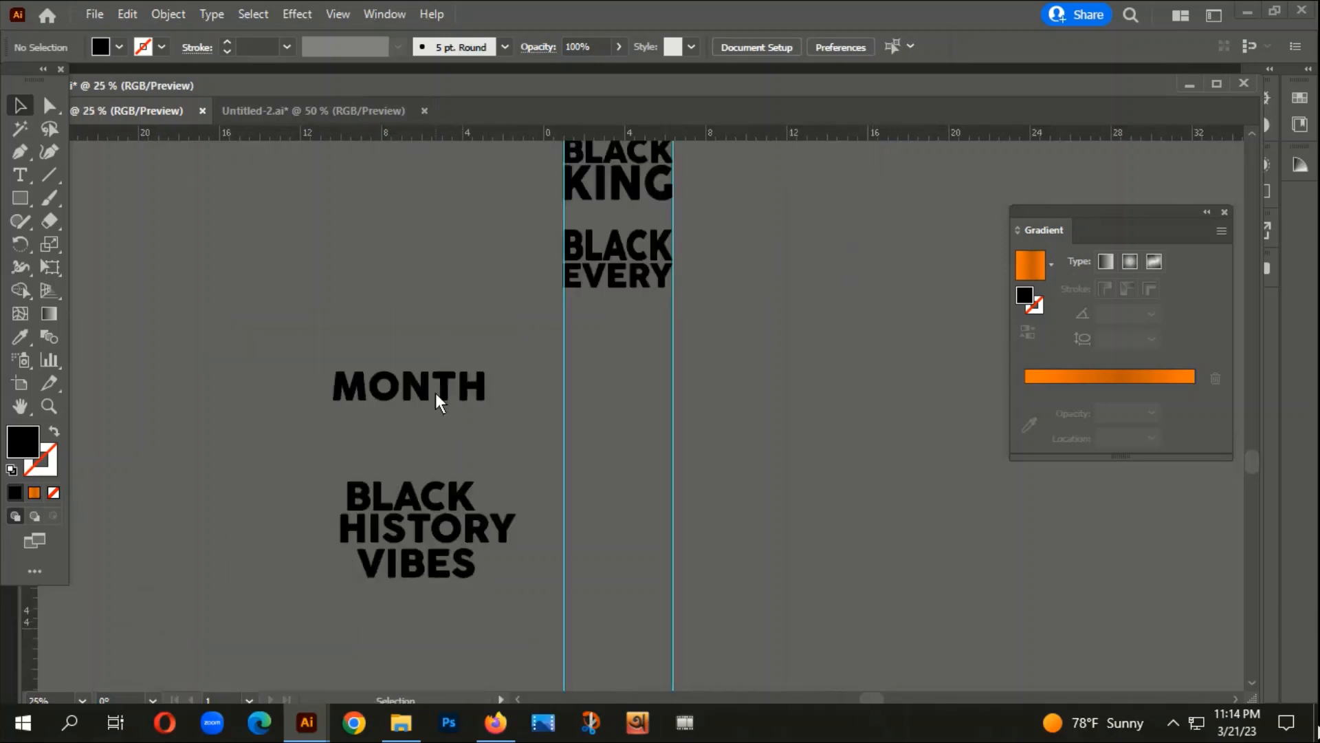
left_click_drag(435, 393, 657, 315)
scroll(502, 315, "up", 5)
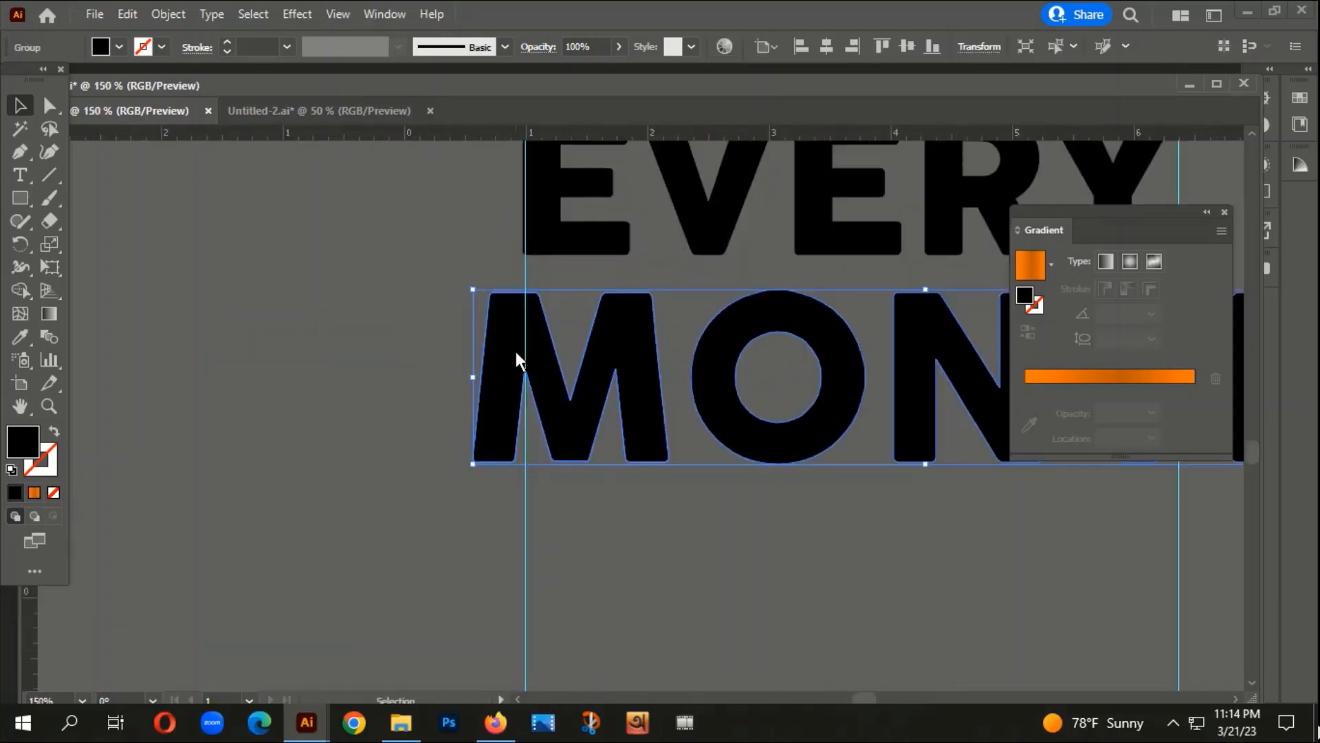
left_click_drag(516, 352, 604, 337)
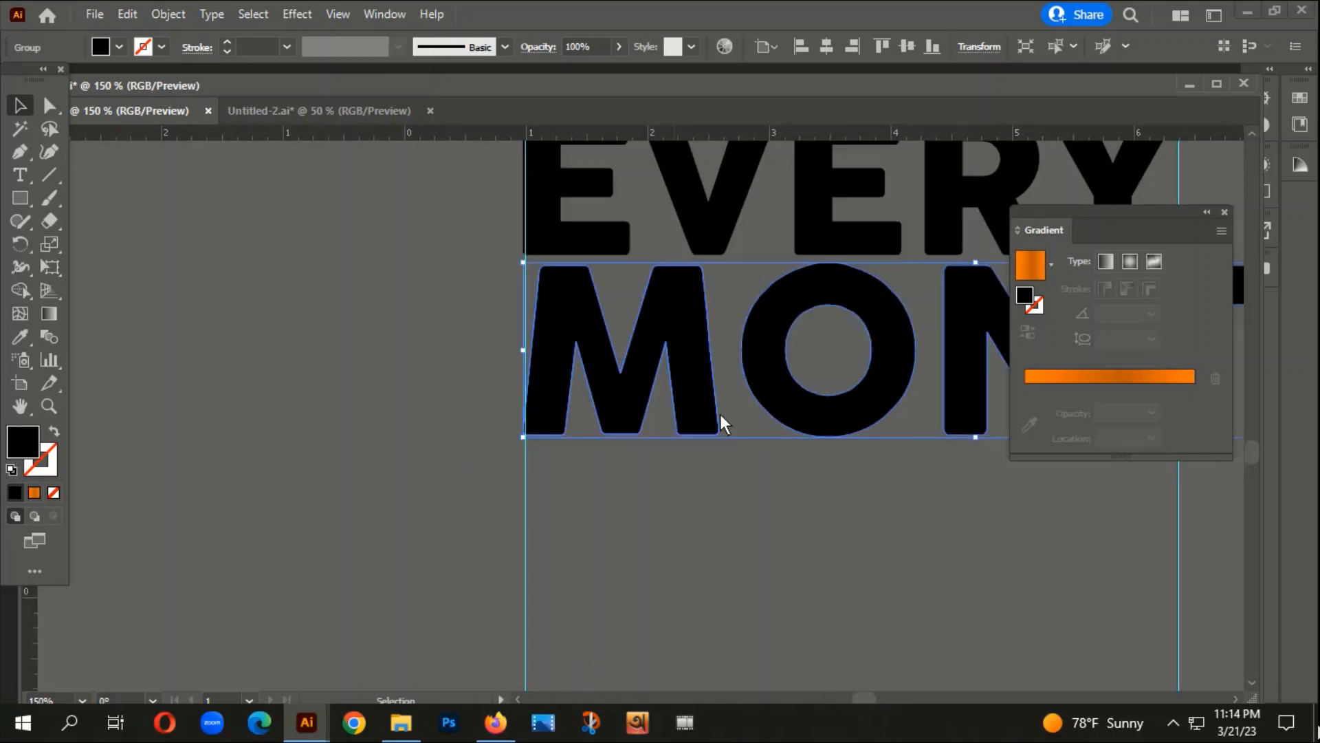
scroll(722, 416, "right", 10)
left_click_drag(877, 299, 629, 328)
scroll(640, 488, "left", 4)
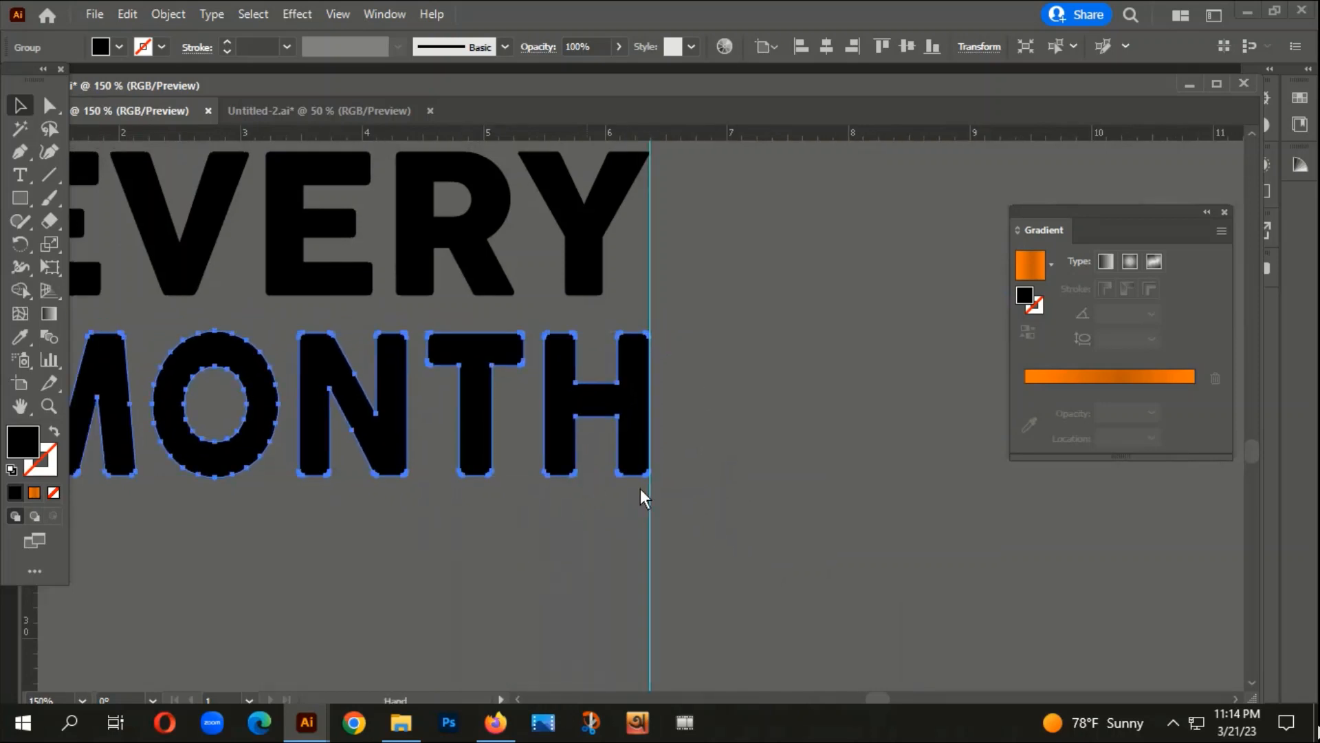
Step: Move MONTH closer beneath EVERY and make the outer edge of its M flush with the first guide
scroll(629, 476, "down", 2)
left_click(596, 480)
scroll(533, 436, "up", 2)
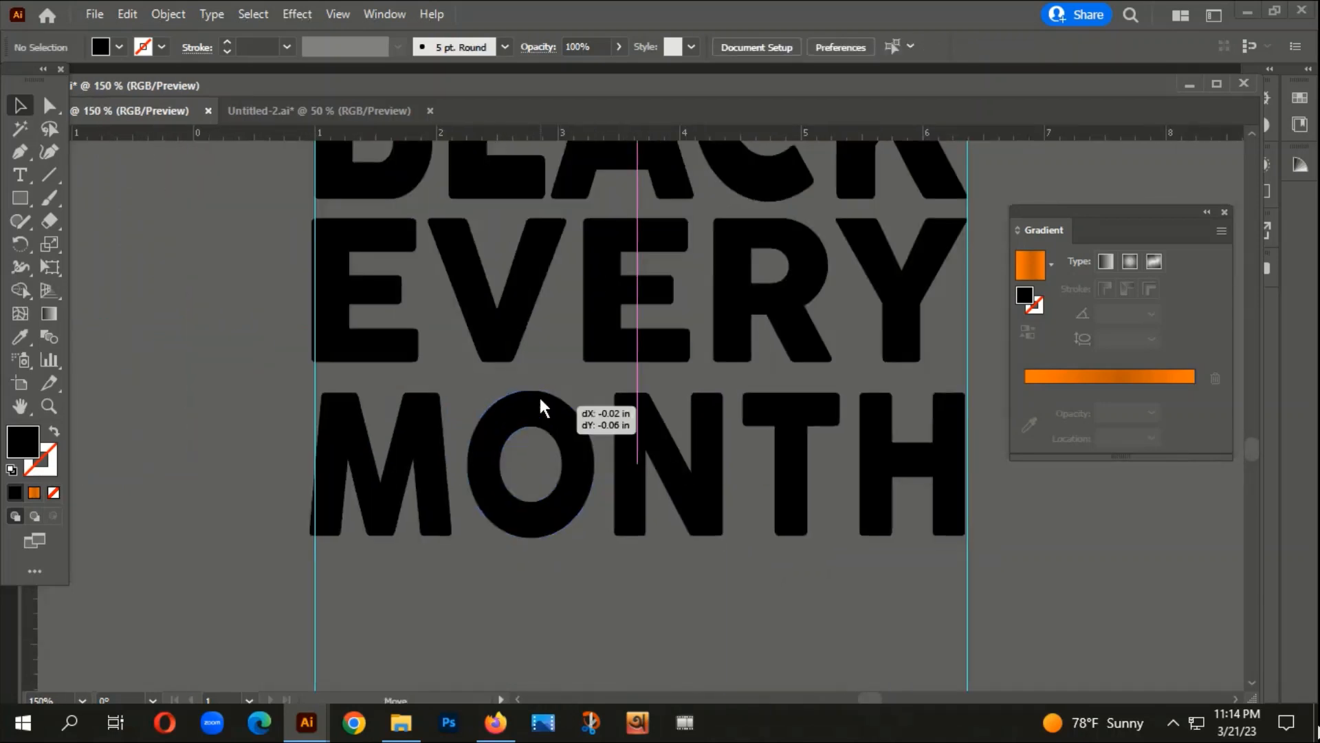
left_click(537, 391)
scroll(333, 420, "up", 2)
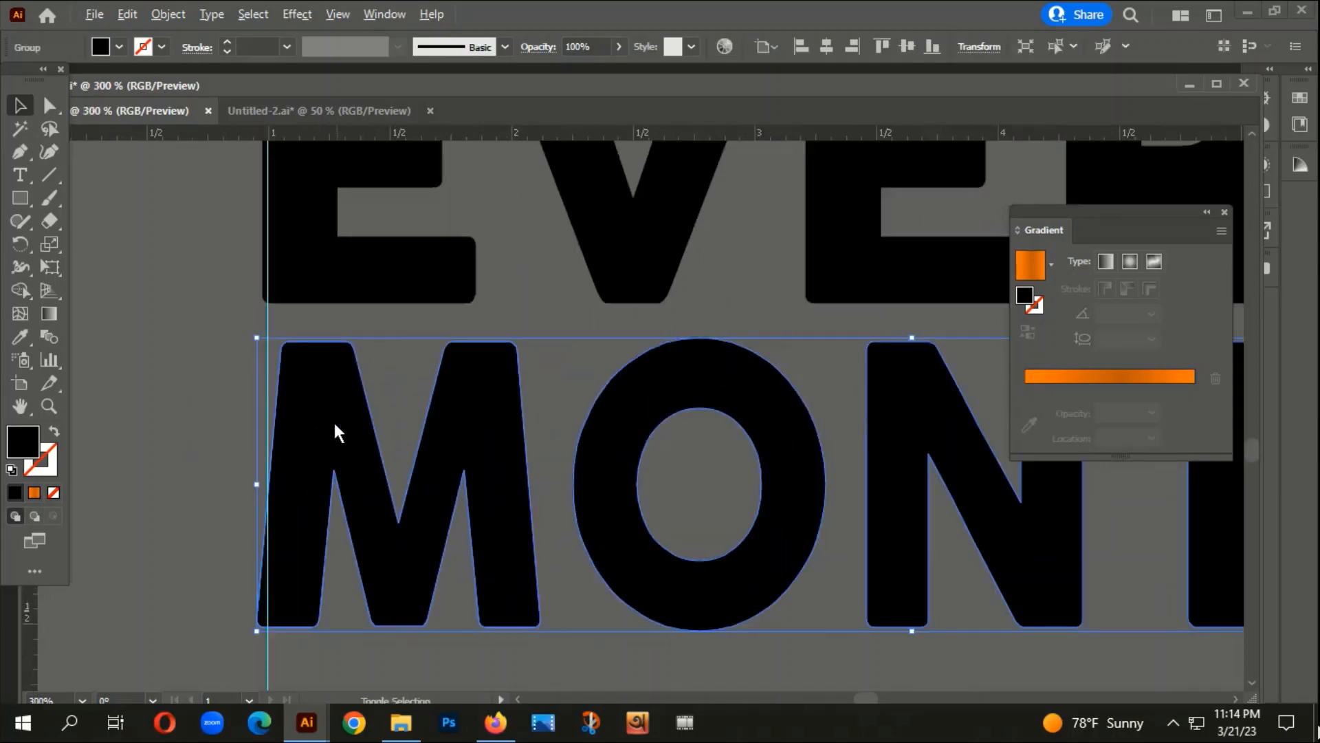
left_click_drag(270, 480, 270, 481)
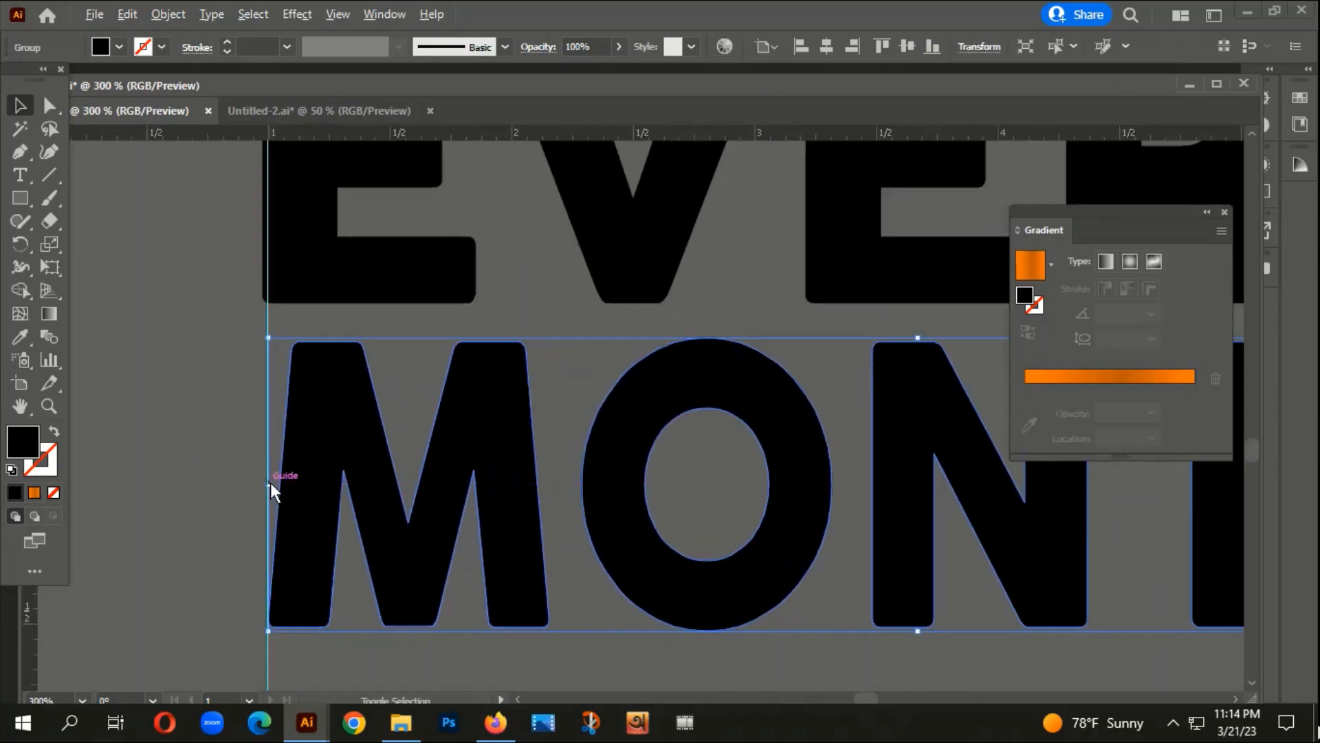
scroll(270, 481, "down", 2)
scroll(755, 532, "right", 1)
scroll(765, 446, "up", 1)
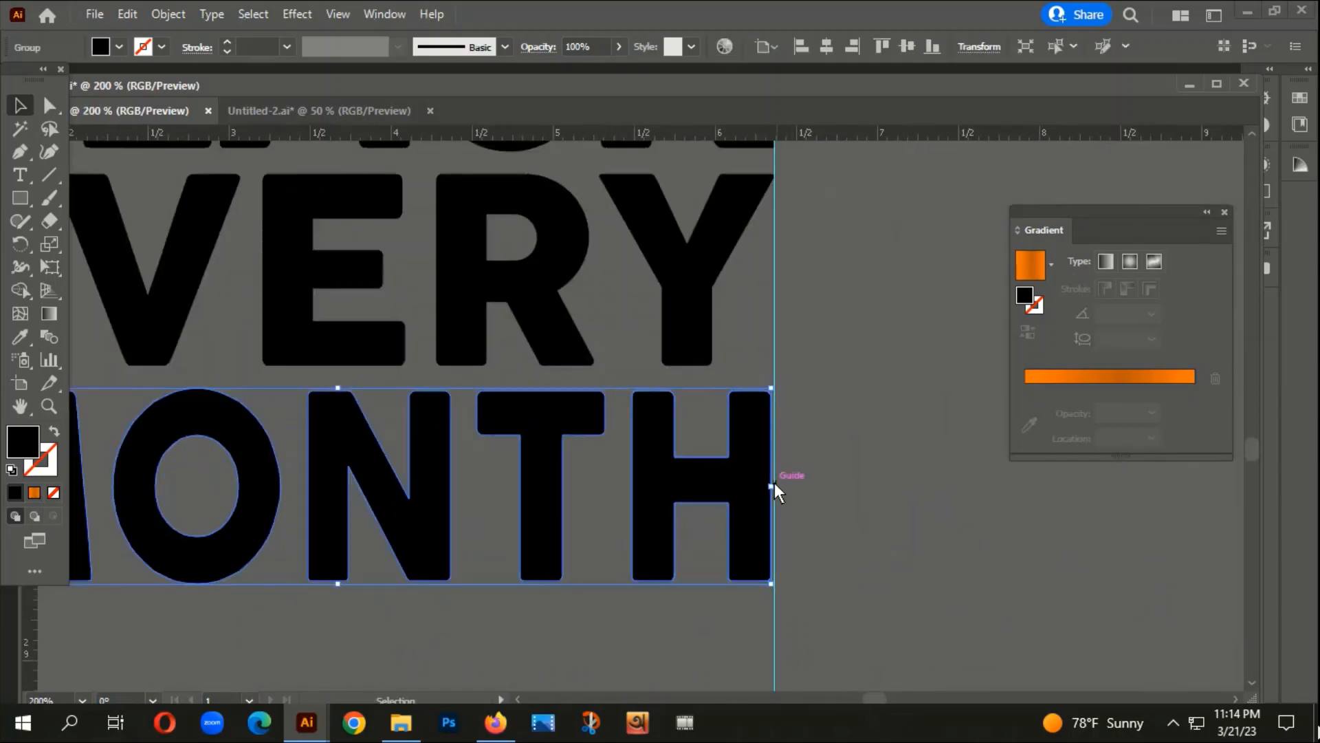
left_click(834, 488)
scroll(818, 488, "down", 1)
scroll(795, 488, "down", 2)
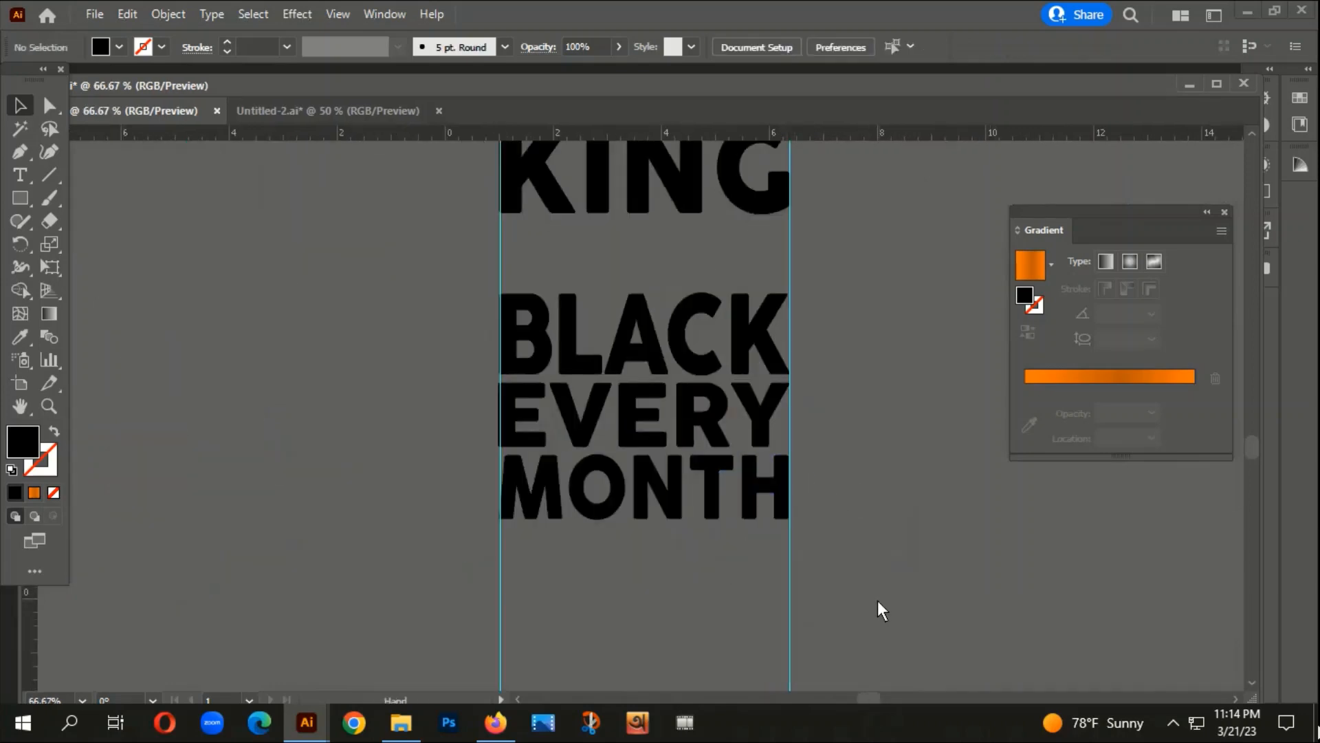
Step: Move the outlined BLACK, HISTORY and VIBES together over the guides beneath MONTH
scroll(710, 445, "down", 3)
scroll(674, 447, "down", 1)
left_click(445, 490)
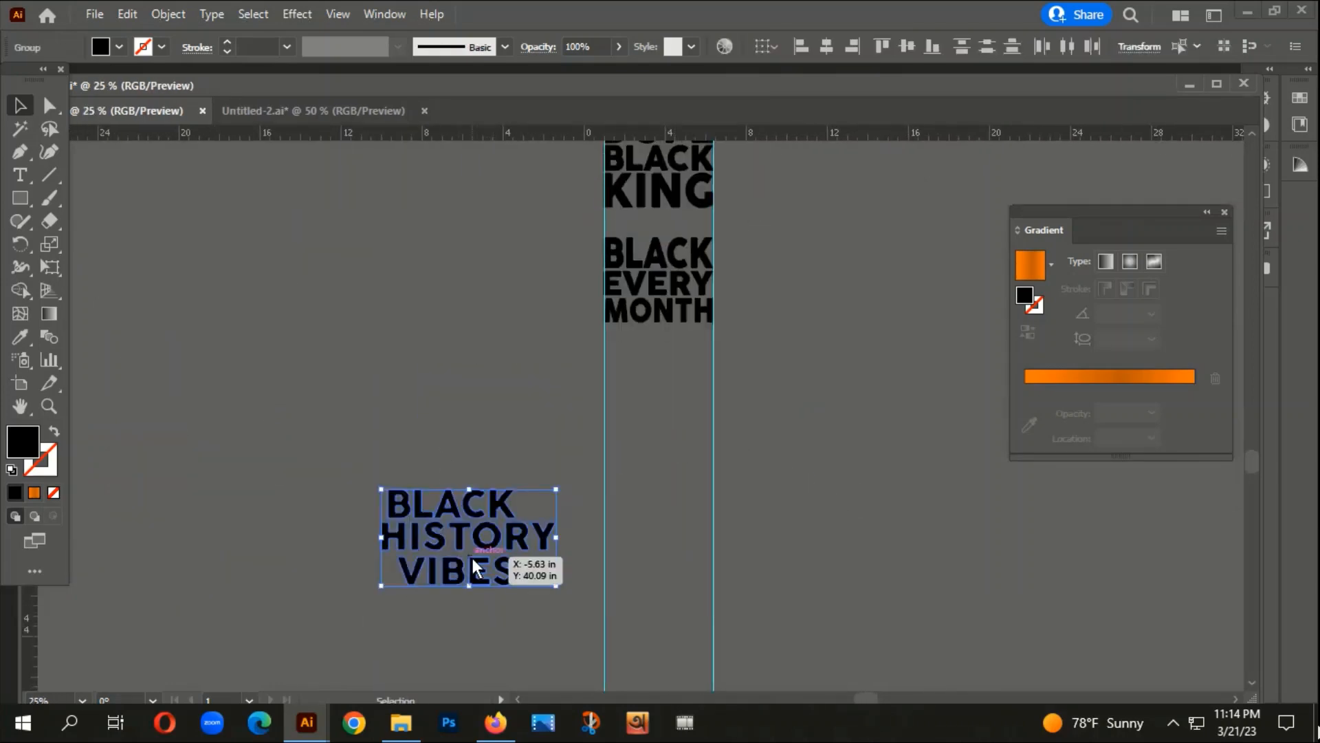
left_click(440, 567, "shift")
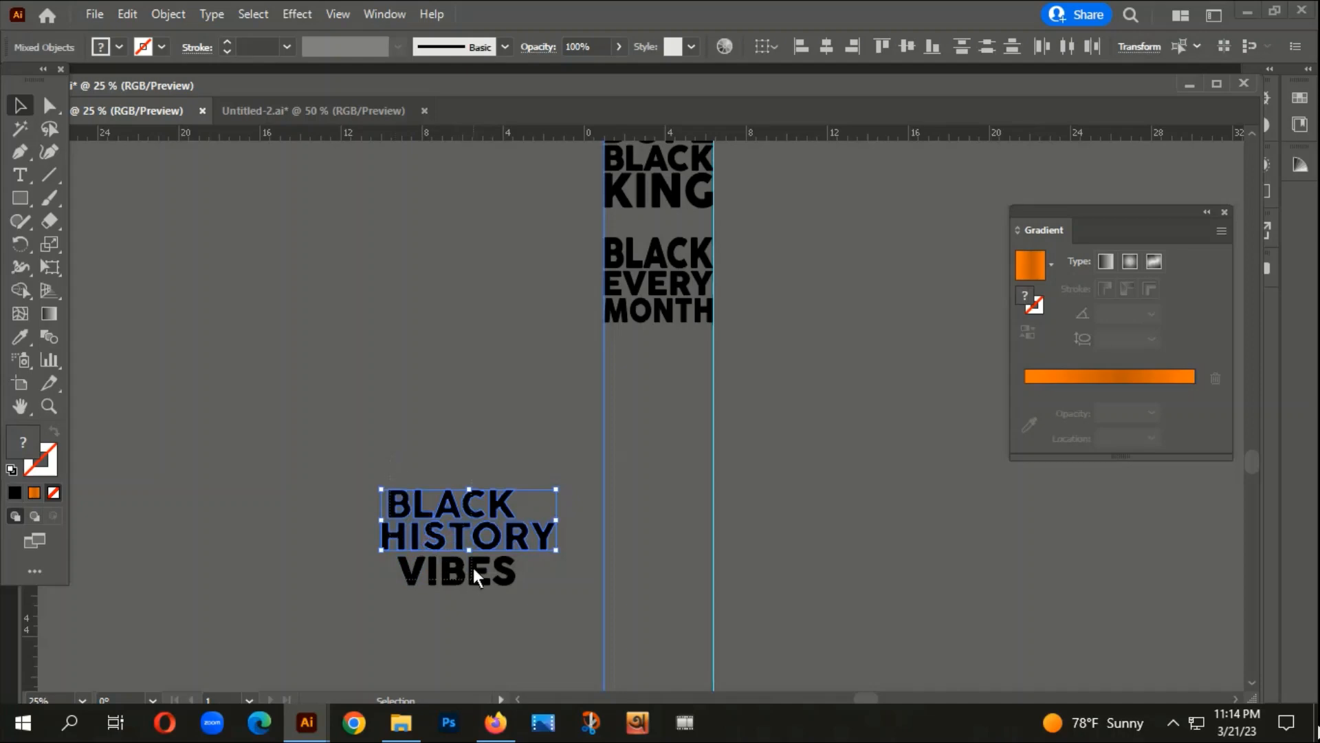
left_click_drag(473, 567, 608, 378)
scroll(606, 378, "up", 3)
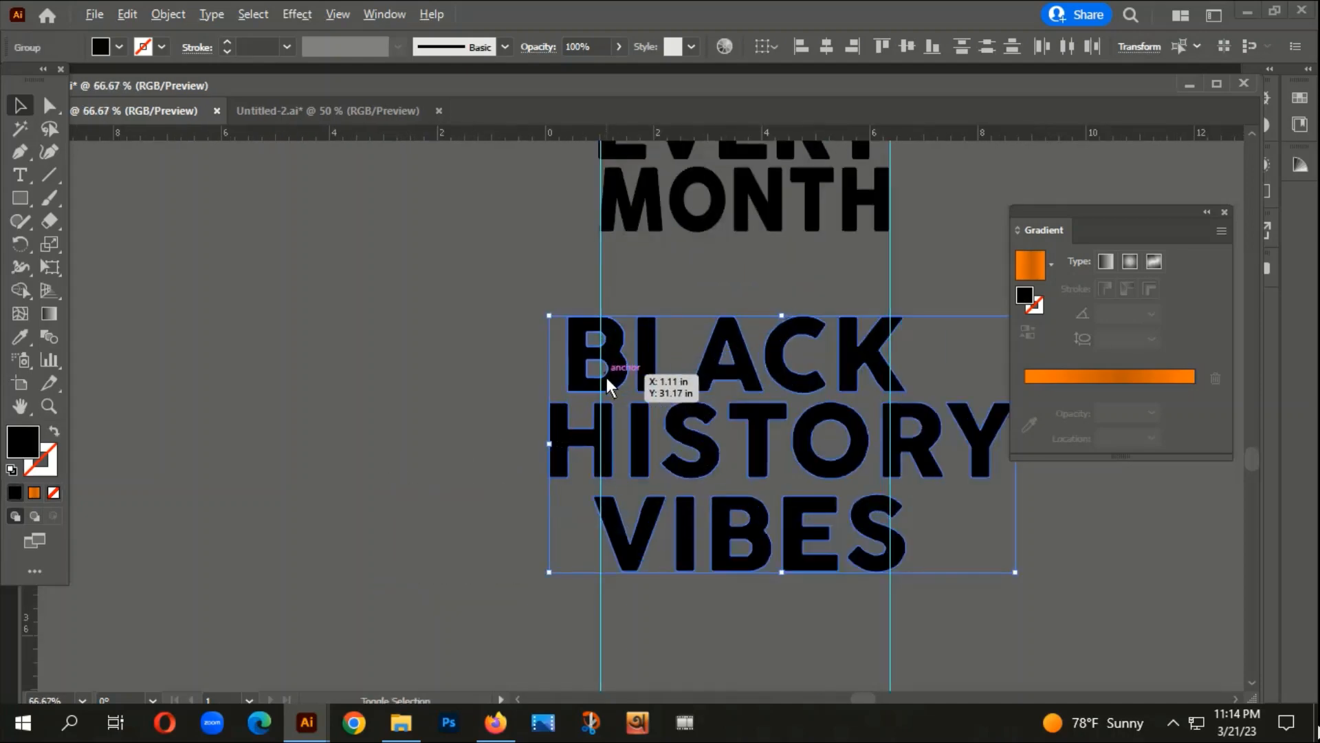
scroll(606, 378, "down", 3)
scroll(604, 378, "up", 4)
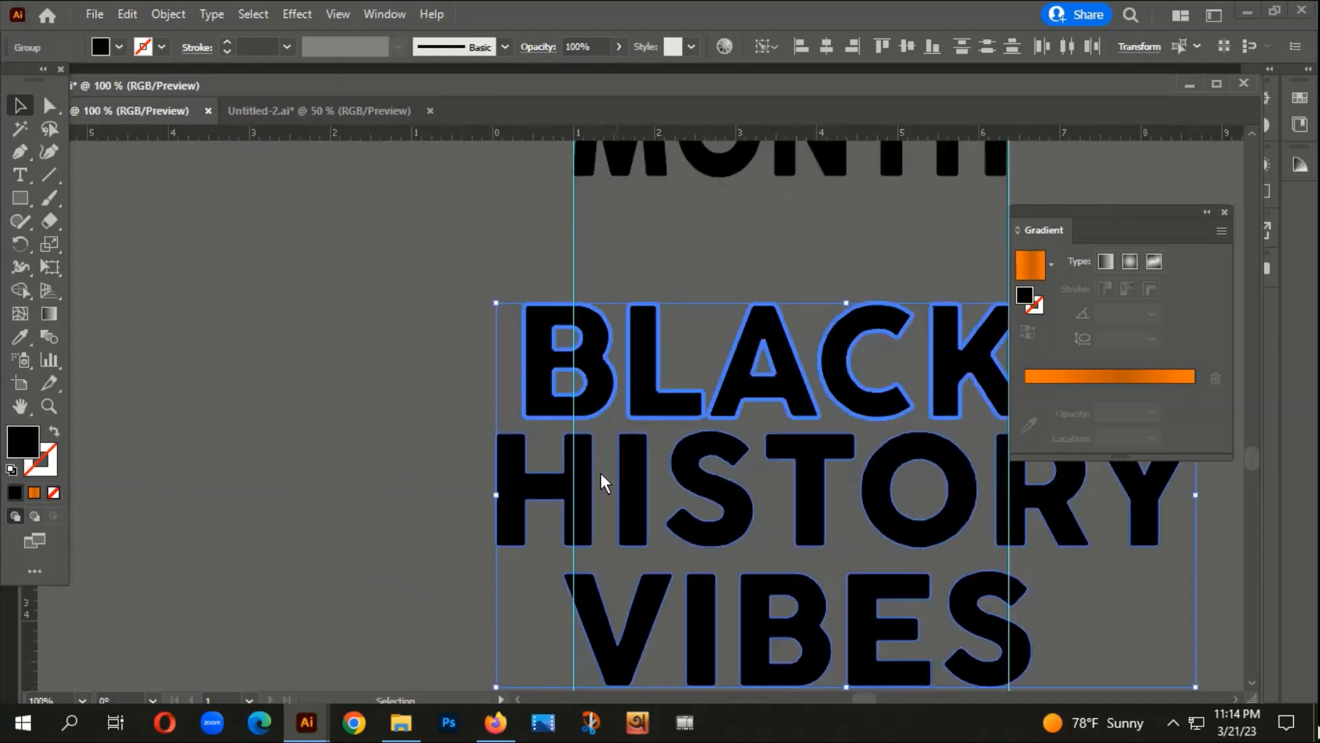
Step: Align the third BLACK's B with the first guide and scale the word down to end at the second guide
left_click_drag(600, 474, 462, 569)
left_click(346, 547)
left_click_drag(469, 464, 500, 444)
left_click_drag(743, 460, 610, 449)
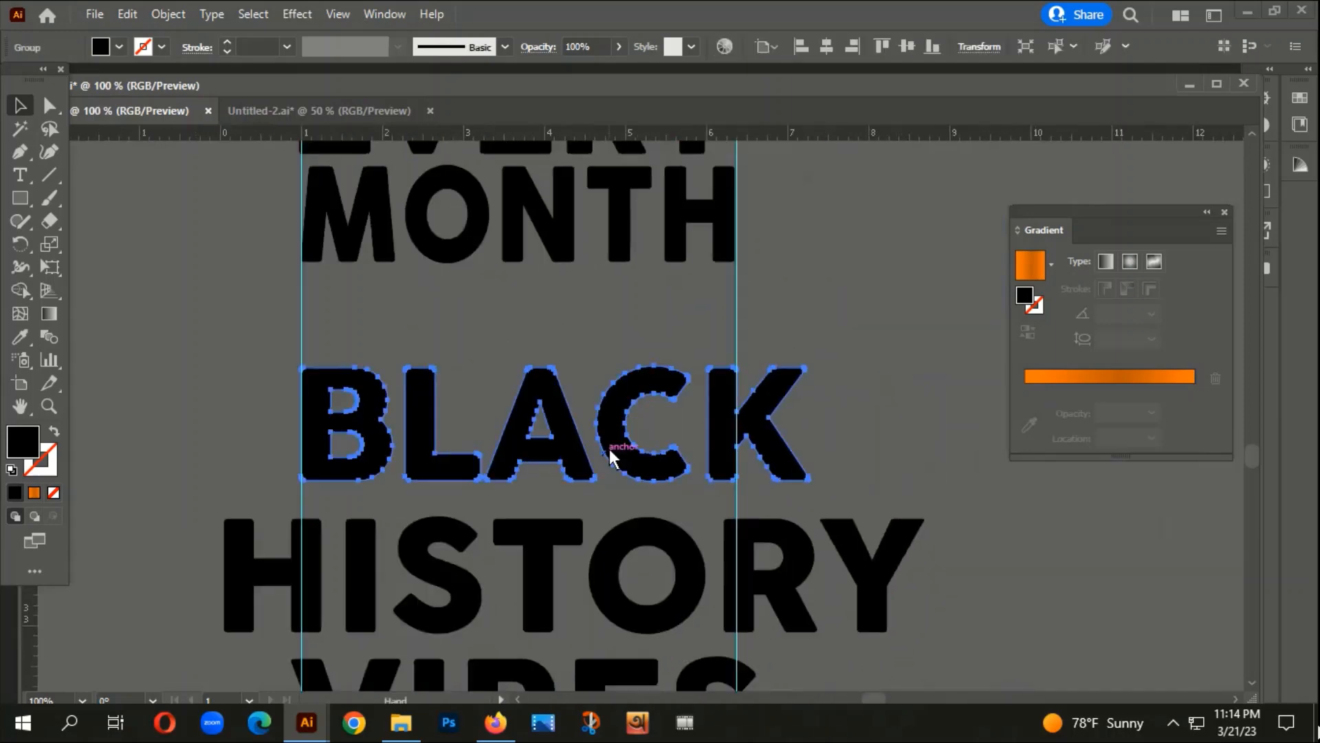
left_click_drag(813, 482, 737, 469)
scroll(452, 522, "down", 1)
Step: Place HISTORY directly under the third BLACK, narrow it to fit between both guides and stretch it slightly taller
left_click(237, 551)
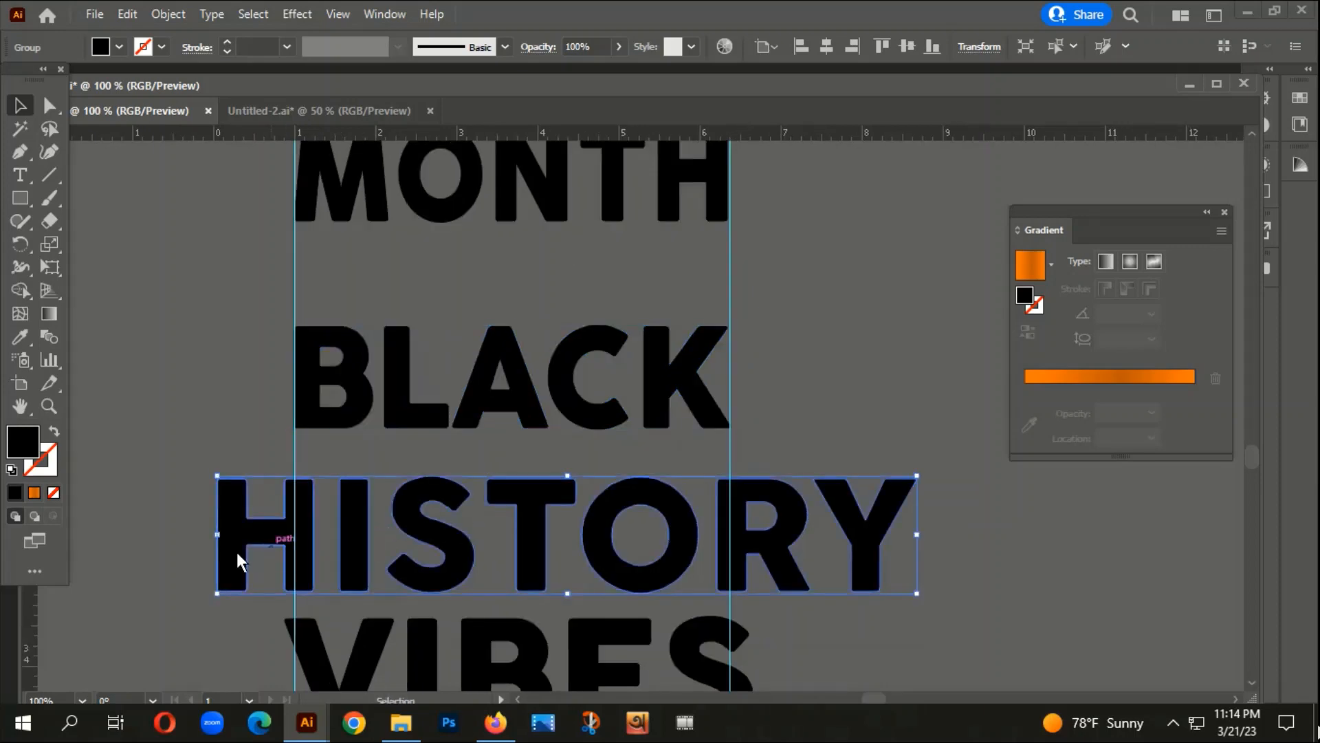
left_click_drag(218, 591, 307, 473)
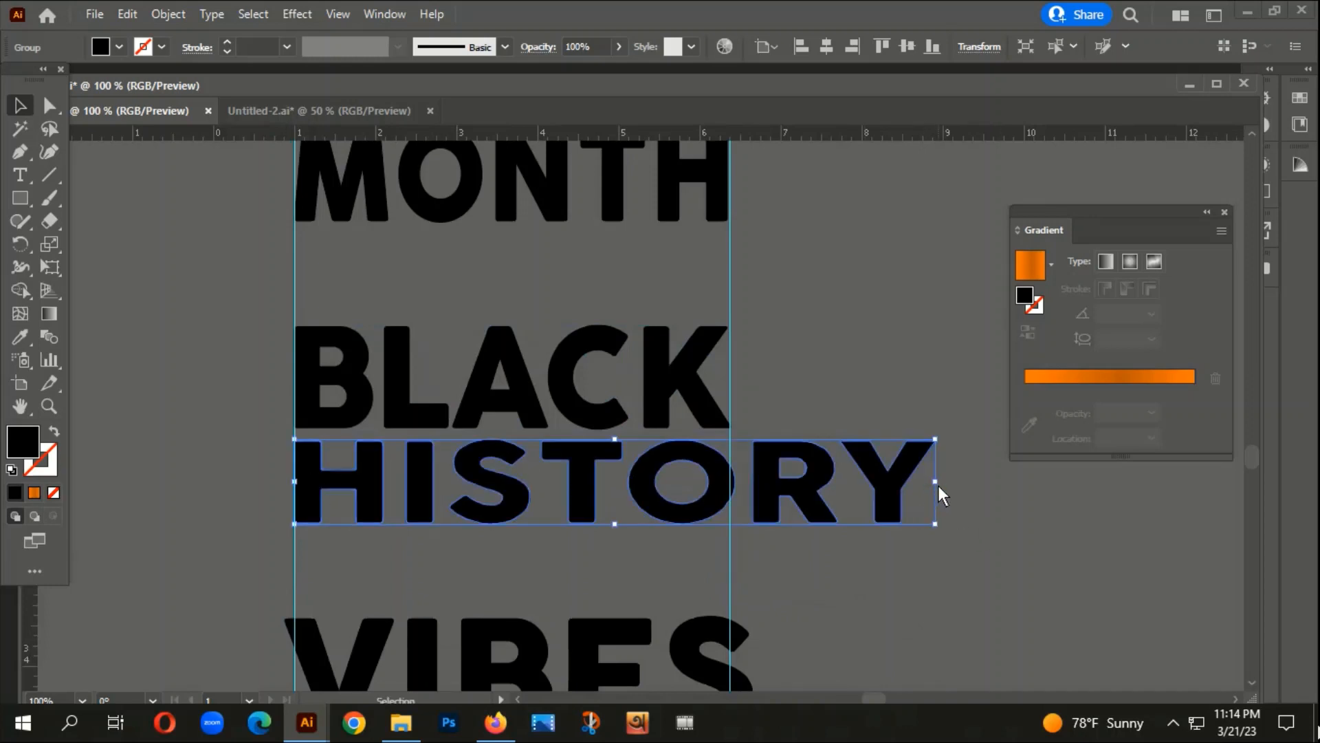
left_click_drag(934, 485, 730, 480)
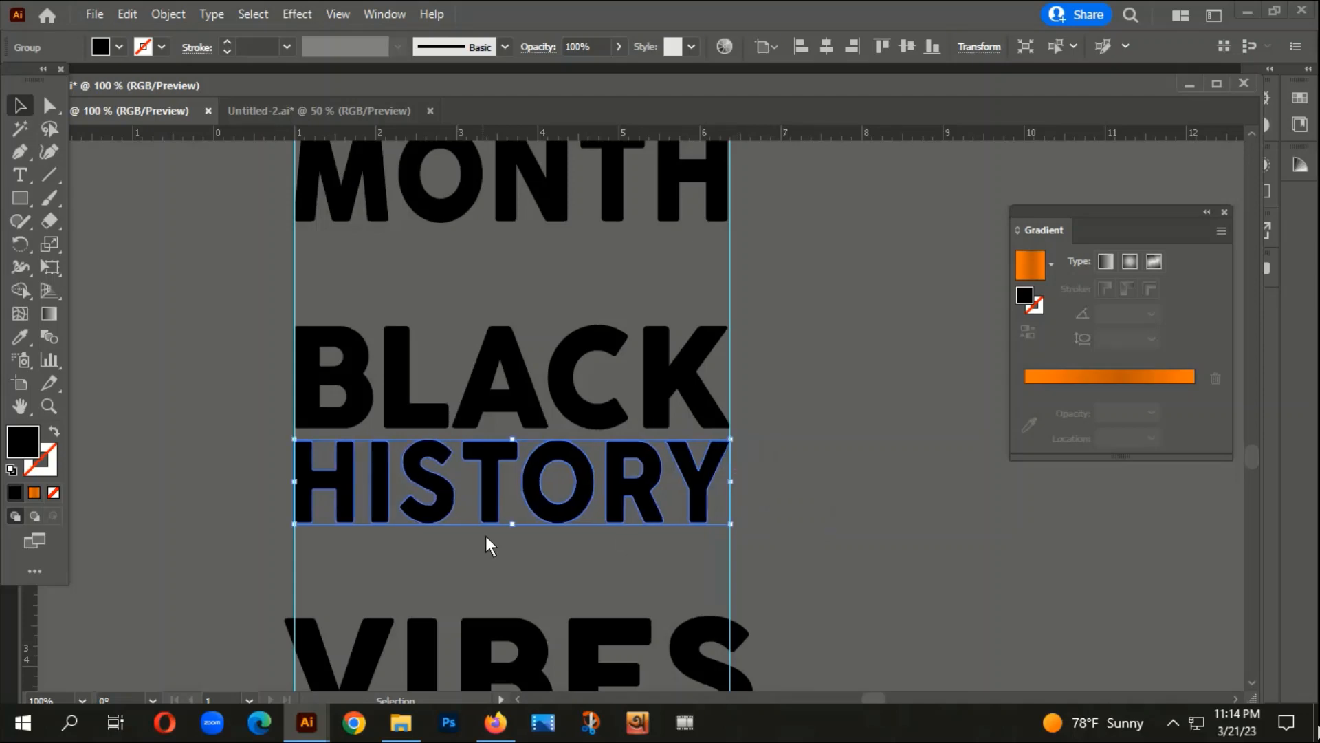
left_click_drag(511, 526, 511, 534)
left_click(836, 548)
Step: Move VIBES beneath HISTORY starting at the first guide and scale it down to end at the second guide
left_click_drag(751, 576, 757, 501)
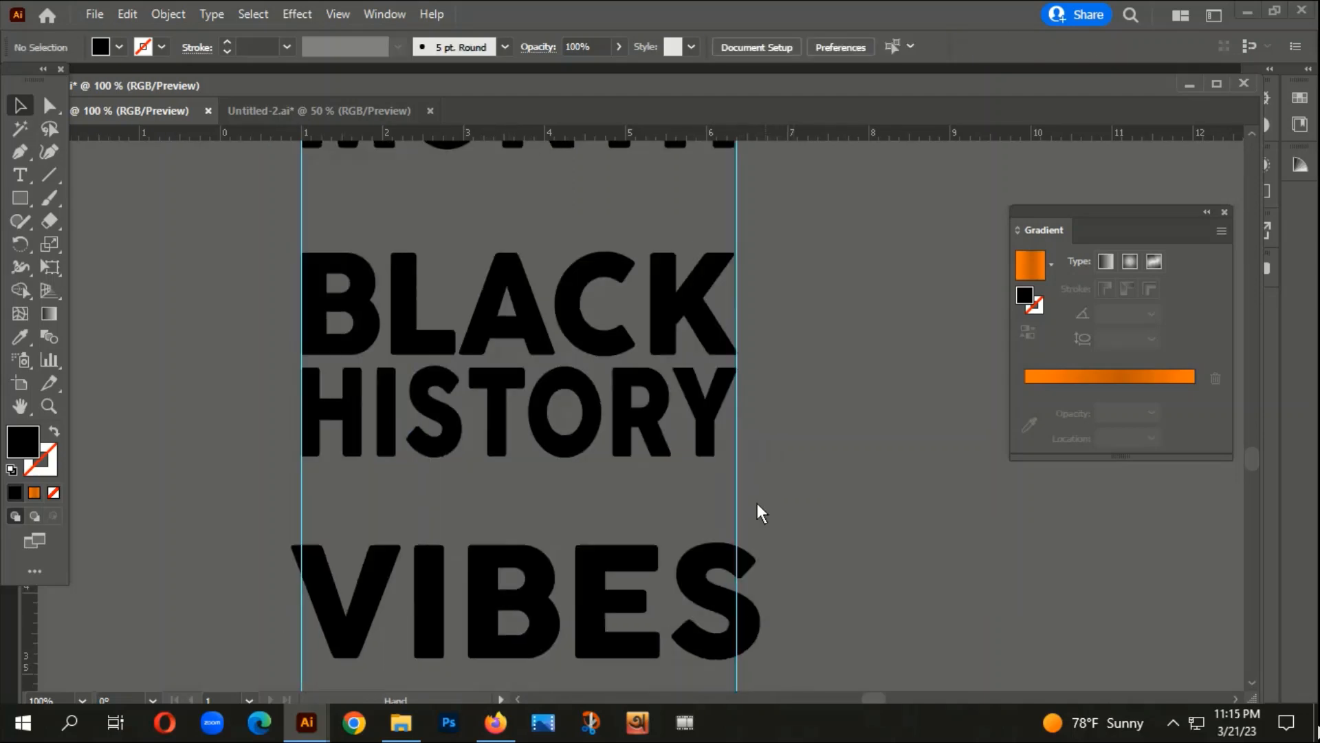
left_click_drag(493, 617, 505, 556)
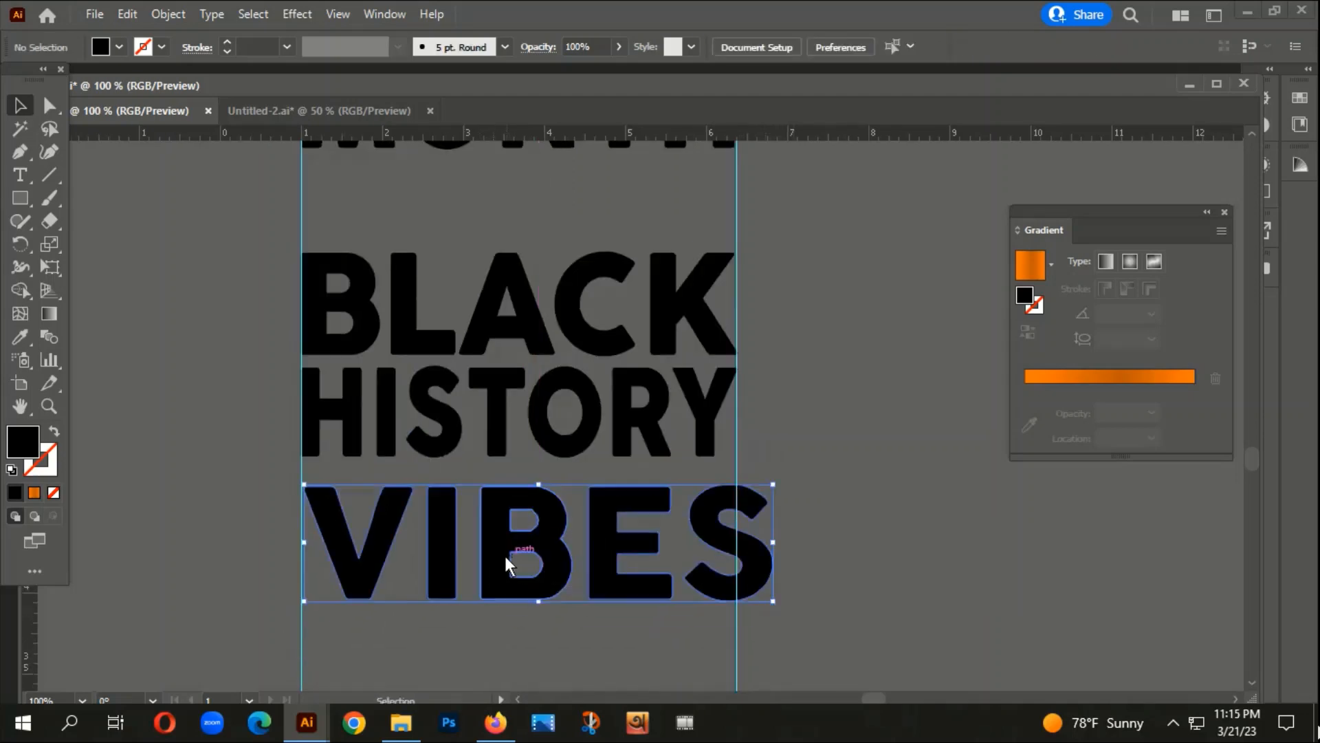
left_click_drag(774, 601, 736, 593)
left_click(797, 622)
left_click_drag(586, 538, 584, 520)
left_click(862, 596)
Step: Nudge VIBES up to tighten the gap beneath HISTORY
scroll(868, 593, "down", 1)
scroll(612, 474, "up", 2)
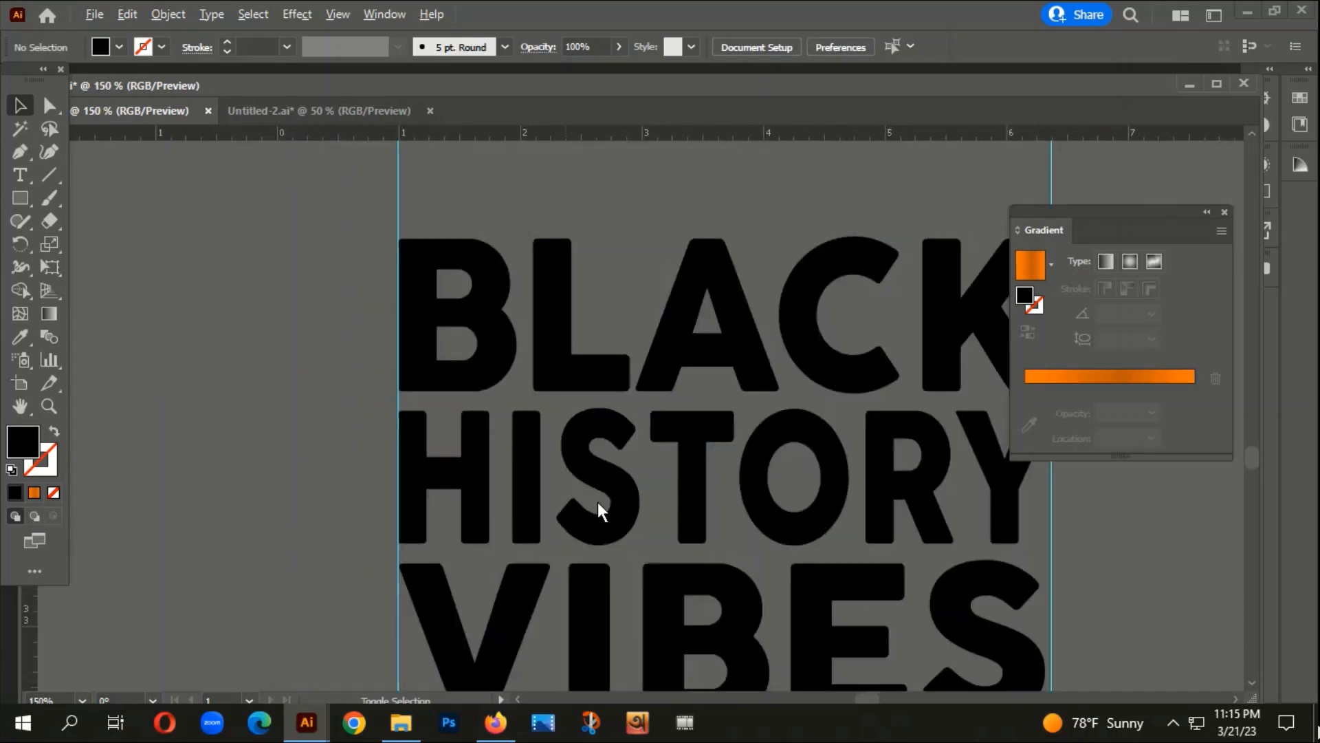
left_click_drag(592, 606, 589, 595)
left_click_drag(988, 650, 830, 531)
left_click(913, 548)
Step: Select both vertical guides around the finished word blocks and delete them
scroll(914, 549, "down", 3)
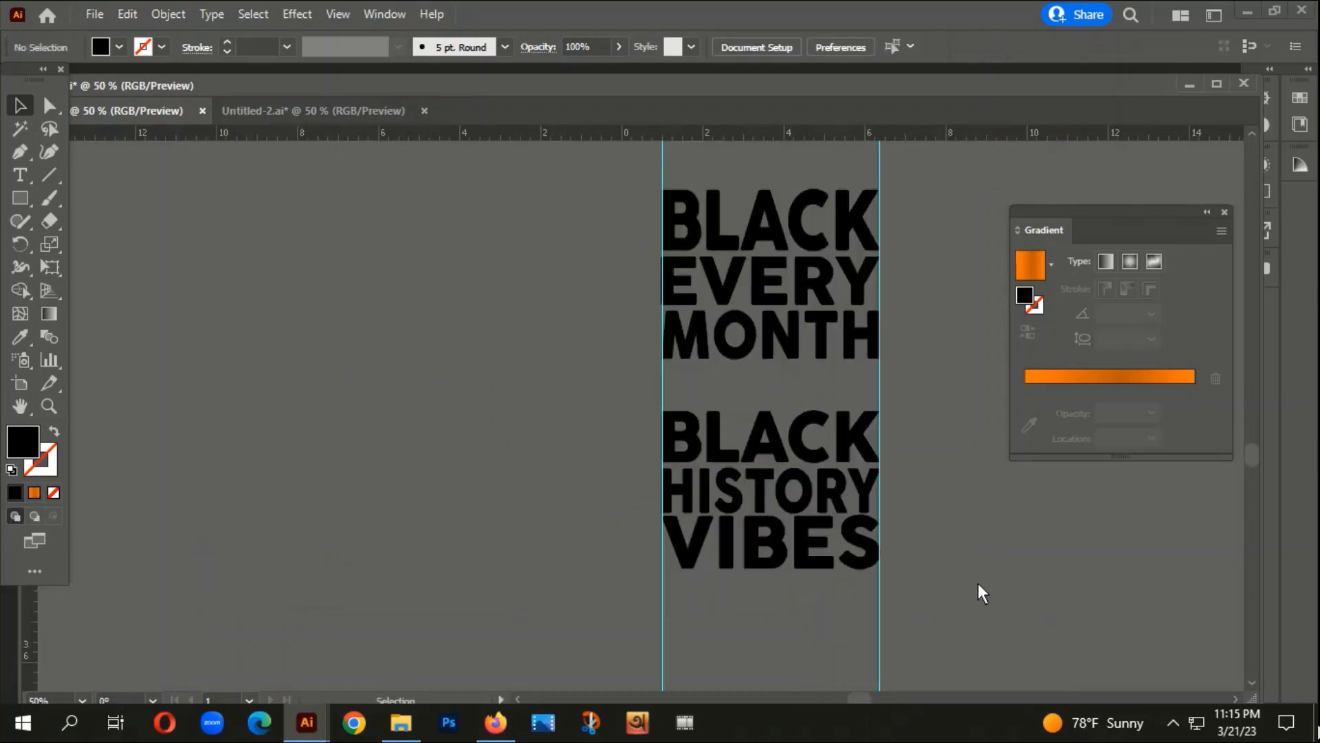
left_click_drag(1027, 589, 795, 558)
scroll(660, 530, "down", 2)
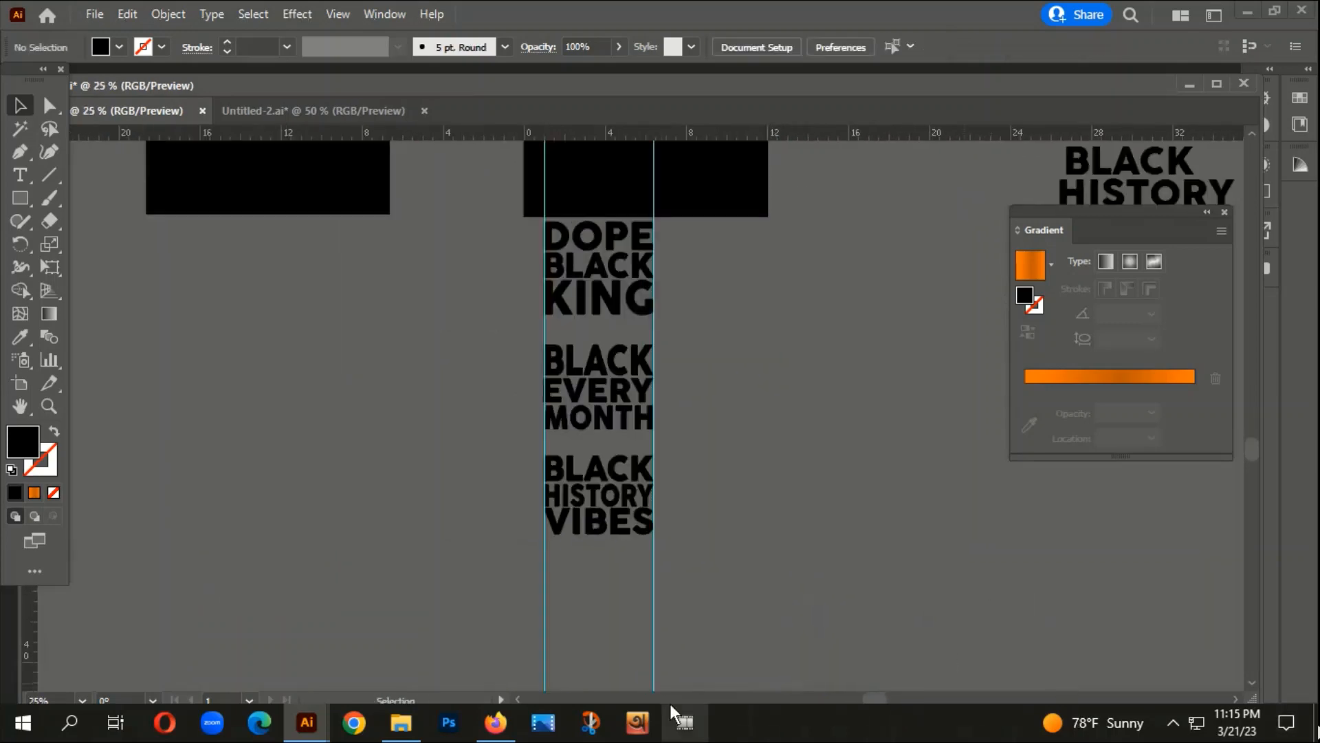
left_click_drag(498, 546, 713, 636)
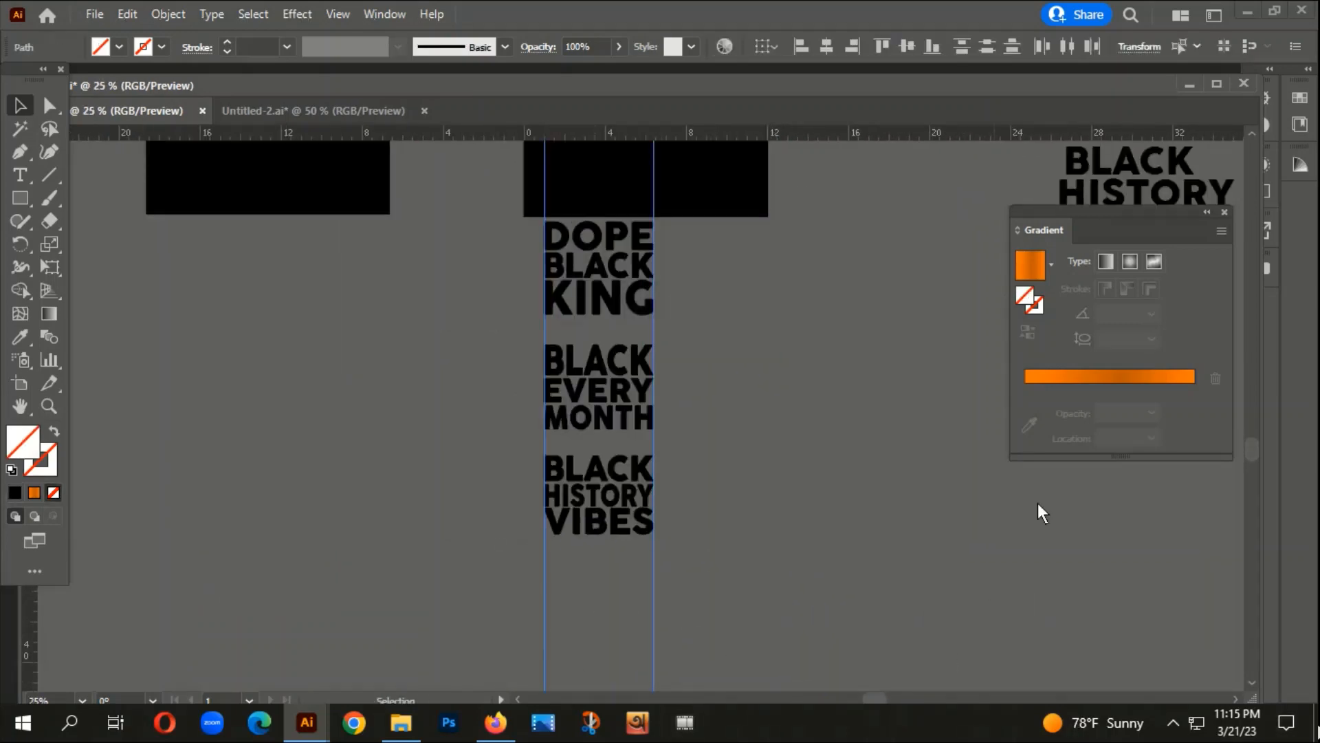
key("Delete")
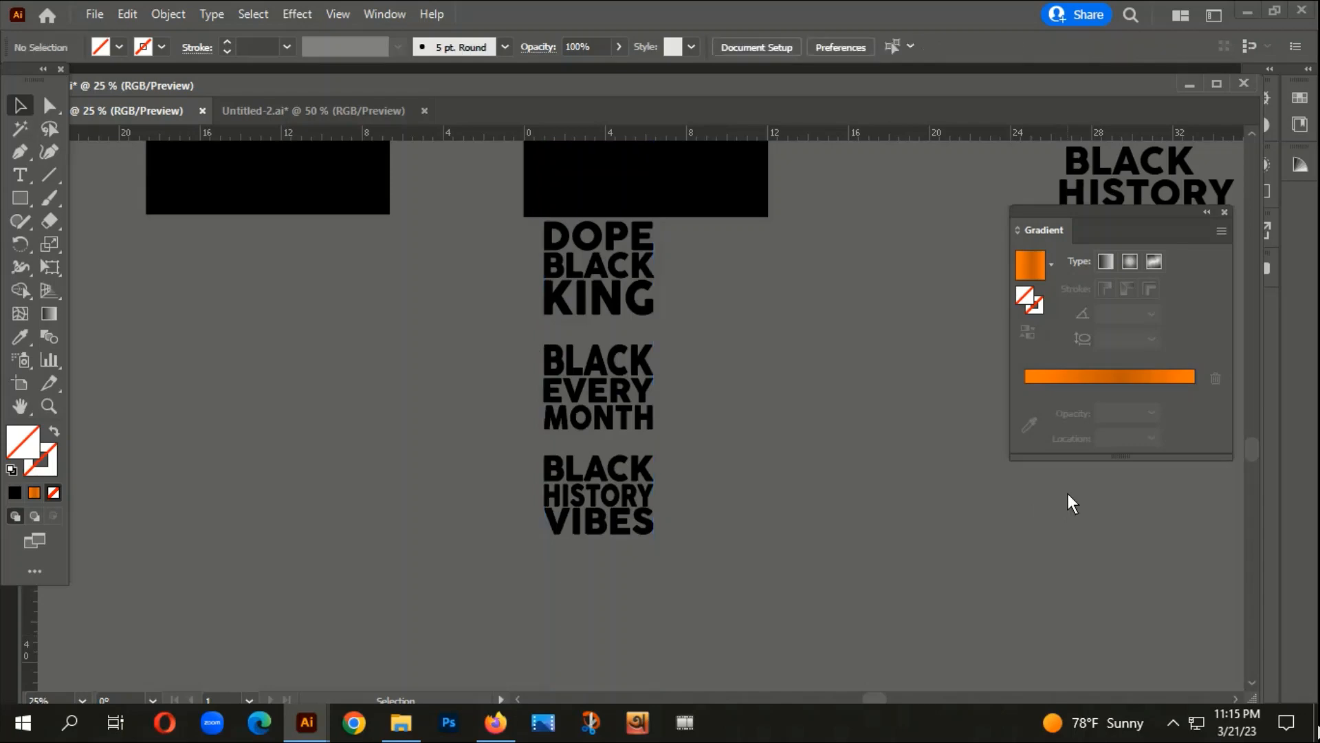
Step: Move the black-and-white reference cube image beneath the original BLACK HISTORY VIBES text
scroll(767, 563, "down", 2)
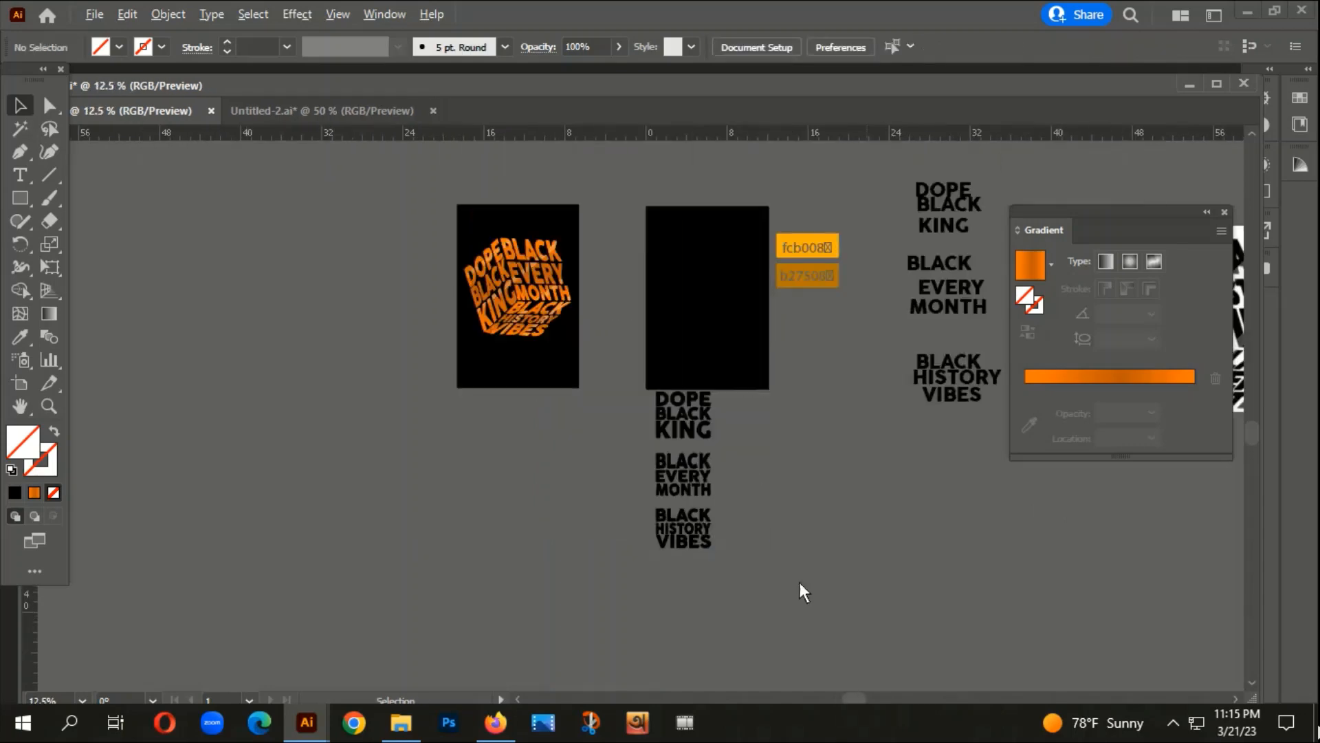
left_click_drag(801, 582, 212, 556)
left_click_drag(604, 310, 343, 534)
scroll(344, 535, "up", 2)
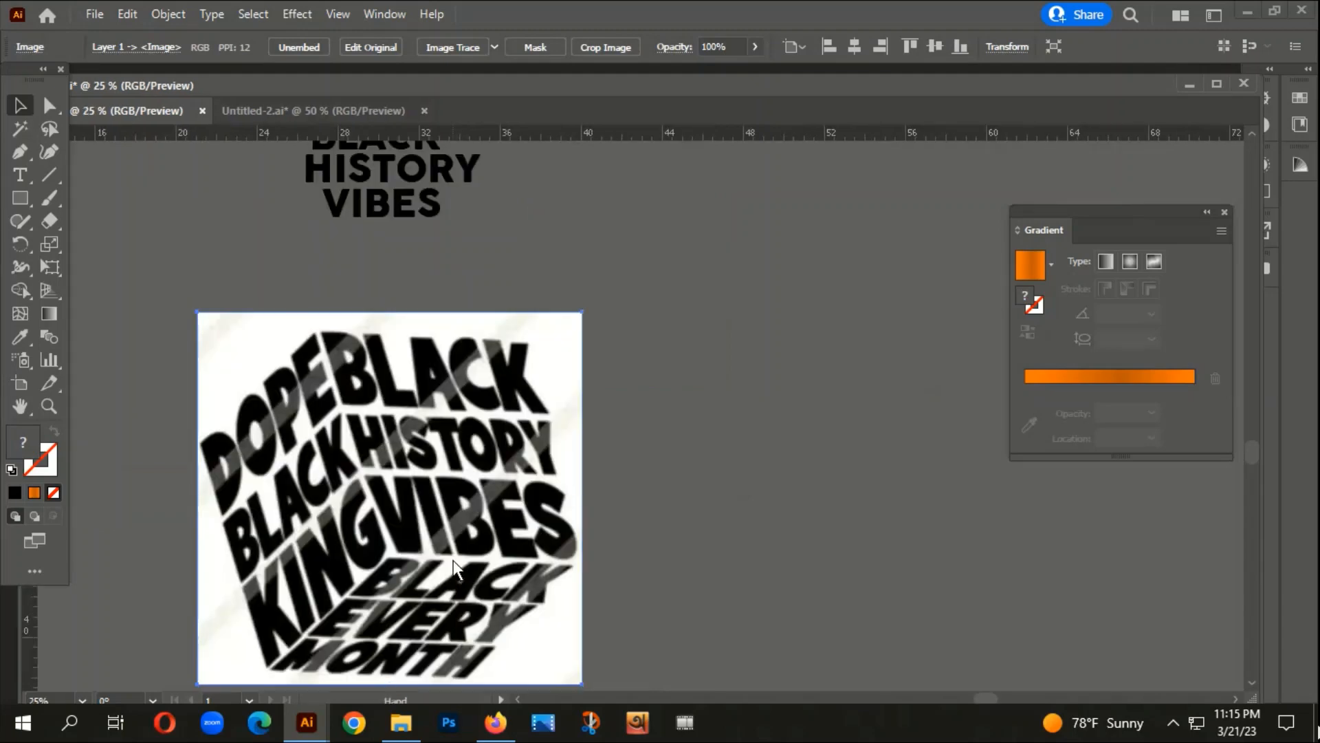
left_click_drag(457, 569, 521, 504)
Step: Switch to Firefox and search the web for "box shape"
left_click(493, 725)
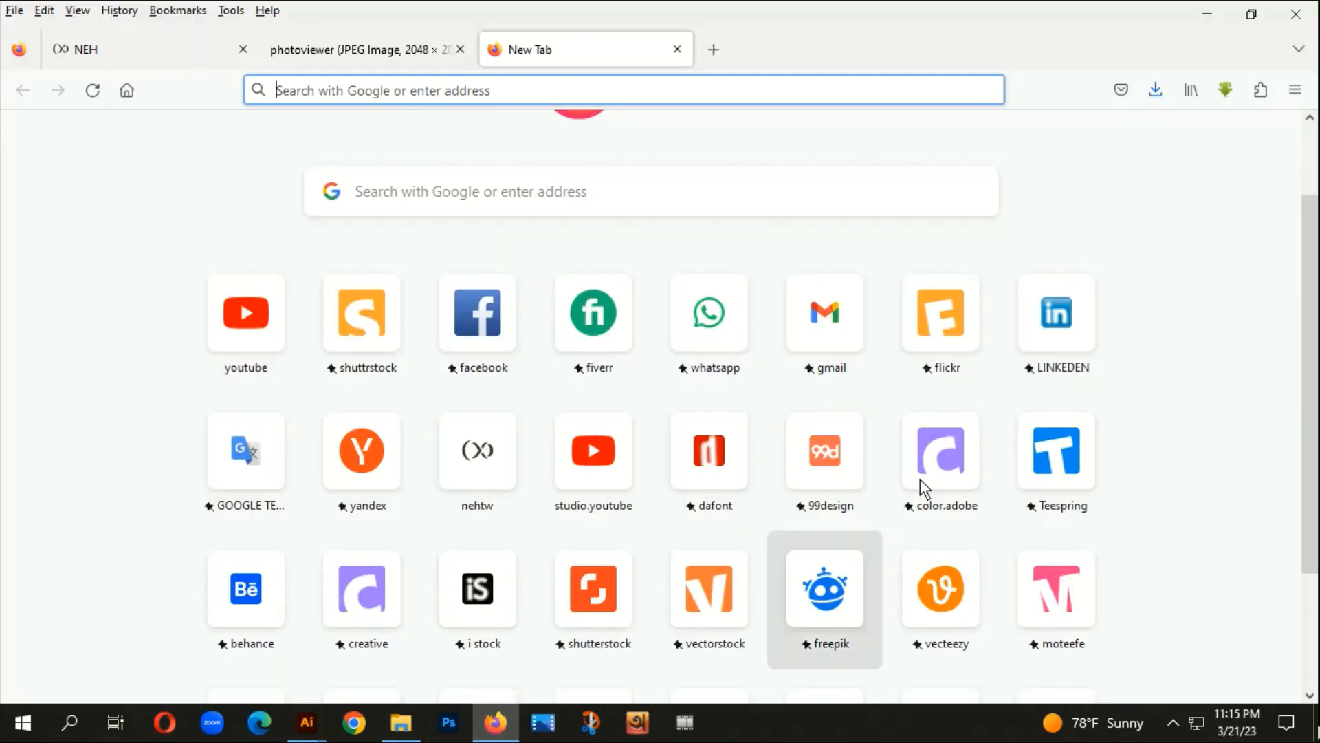
left_click(462, 94)
type("bo")
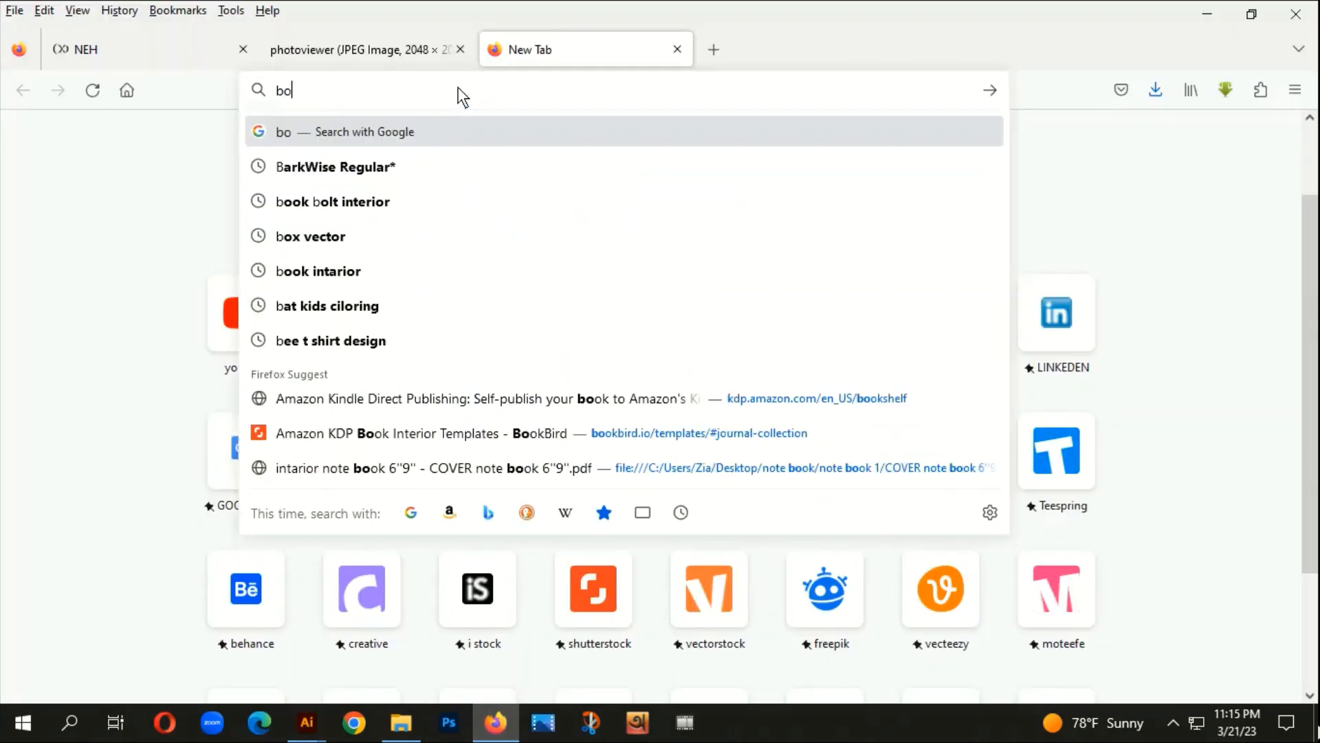
type("x s")
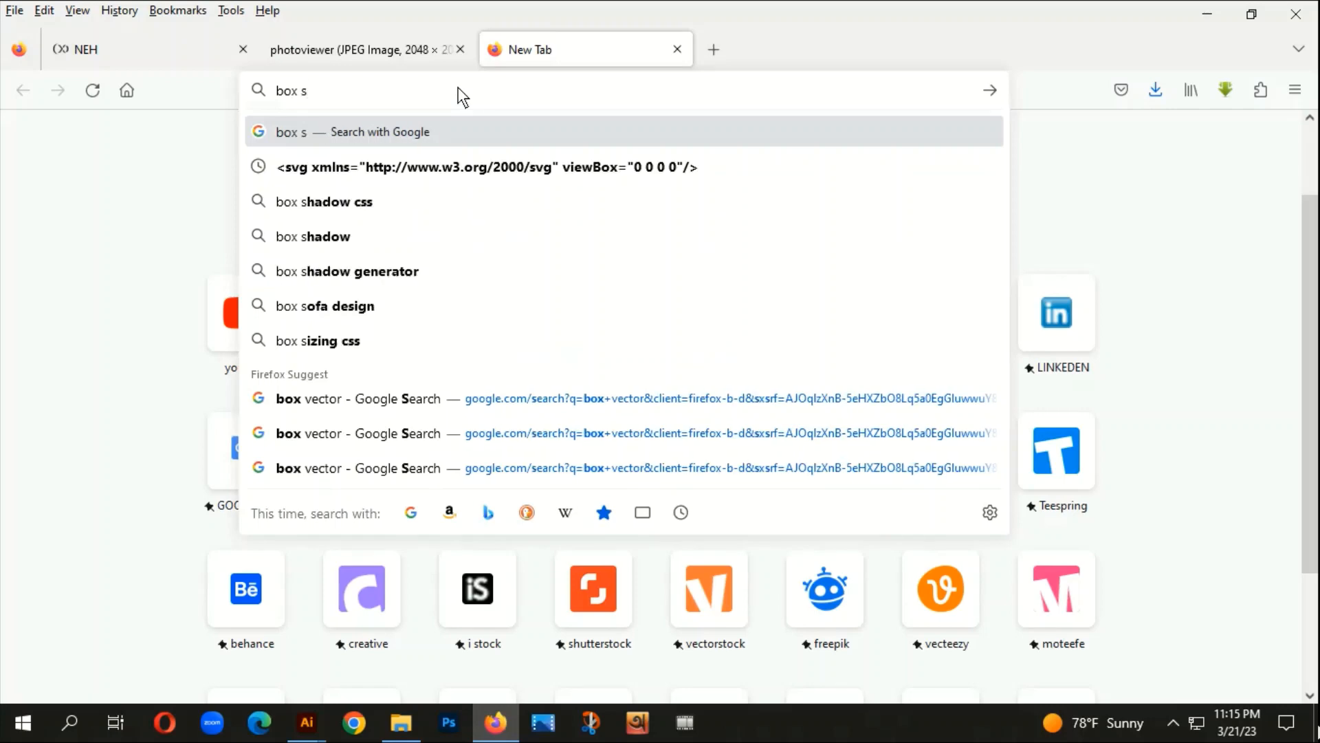
type("hape")
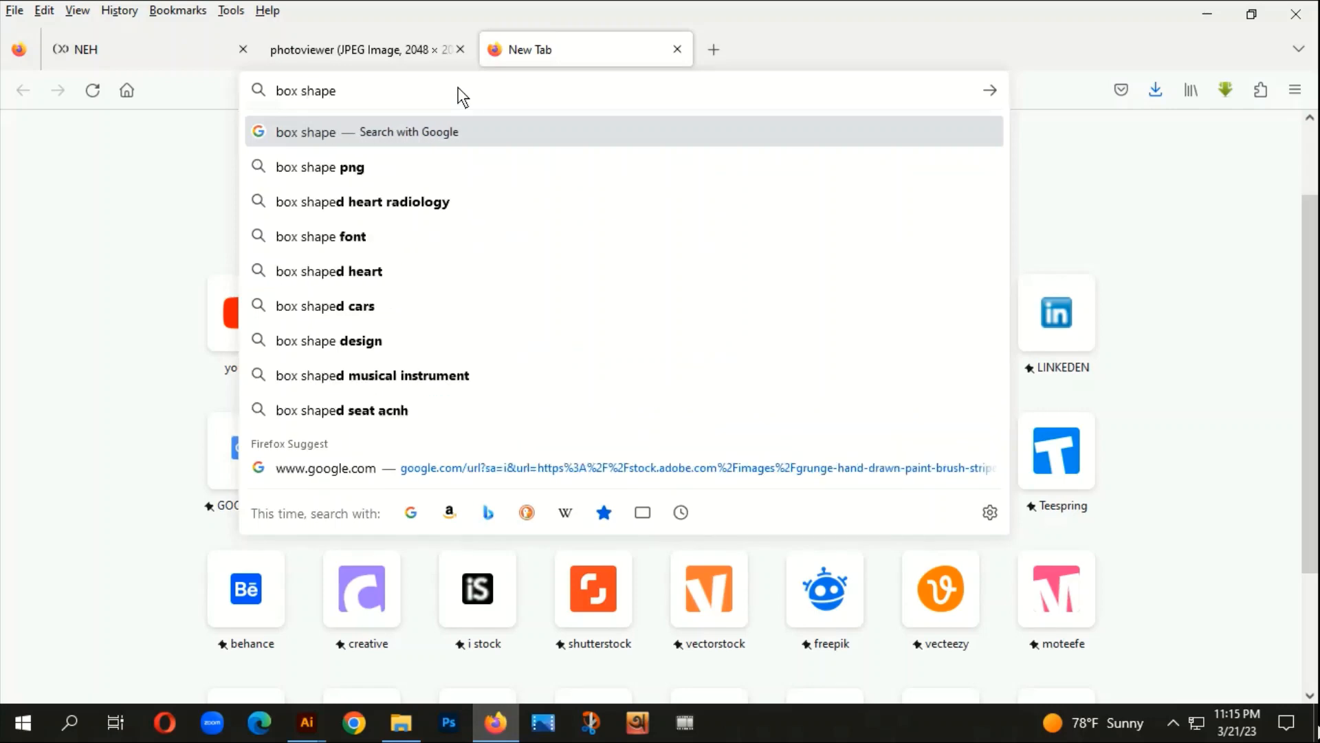
key("Return")
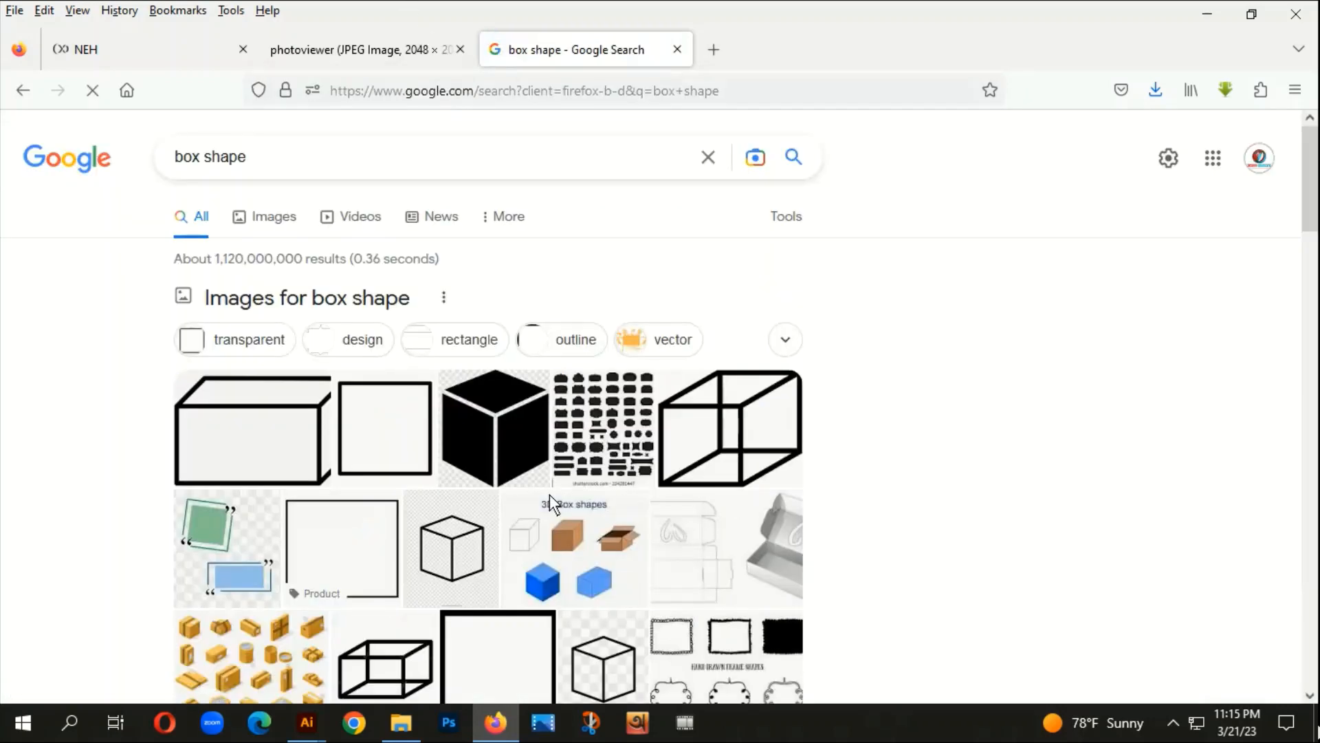
Step: Look through the box shape search results for a cube outline and return to the Illustrator document
scroll(558, 396, "down", 2)
scroll(488, 337, "down", 5)
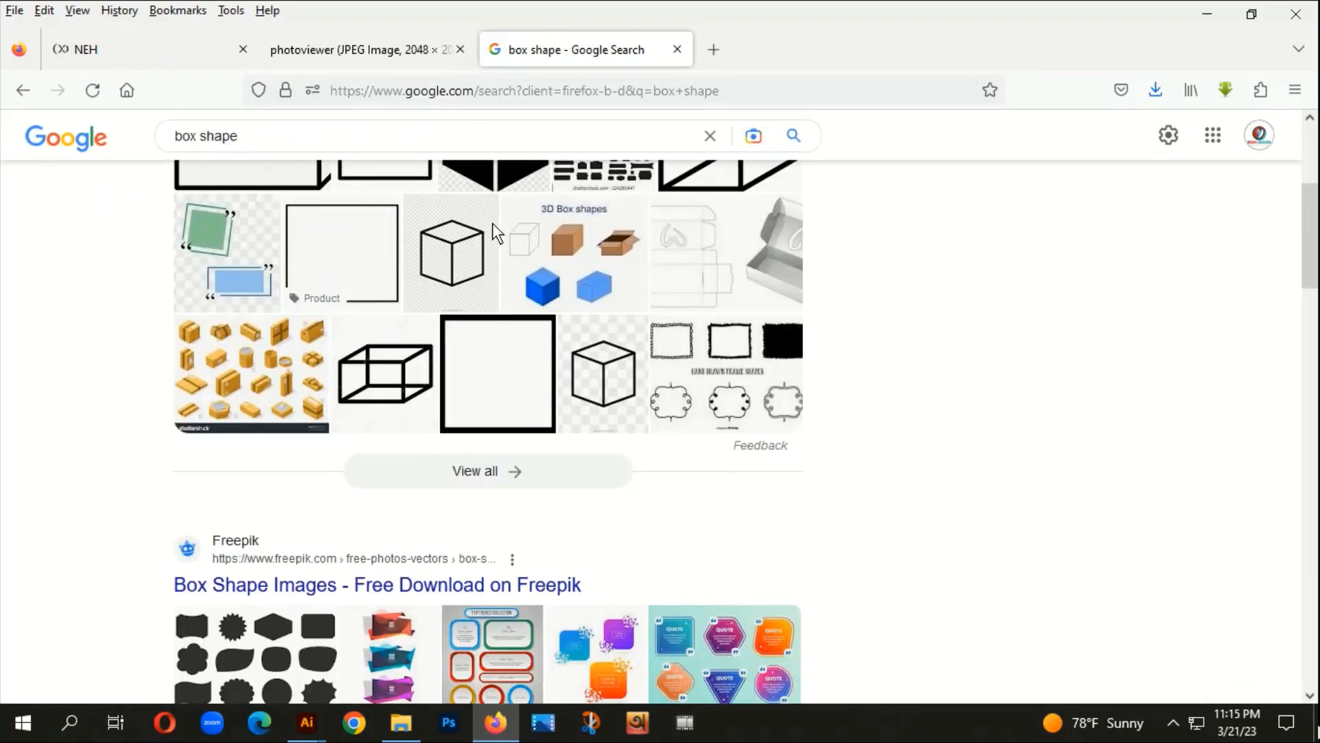
scroll(420, 481, "down", 8)
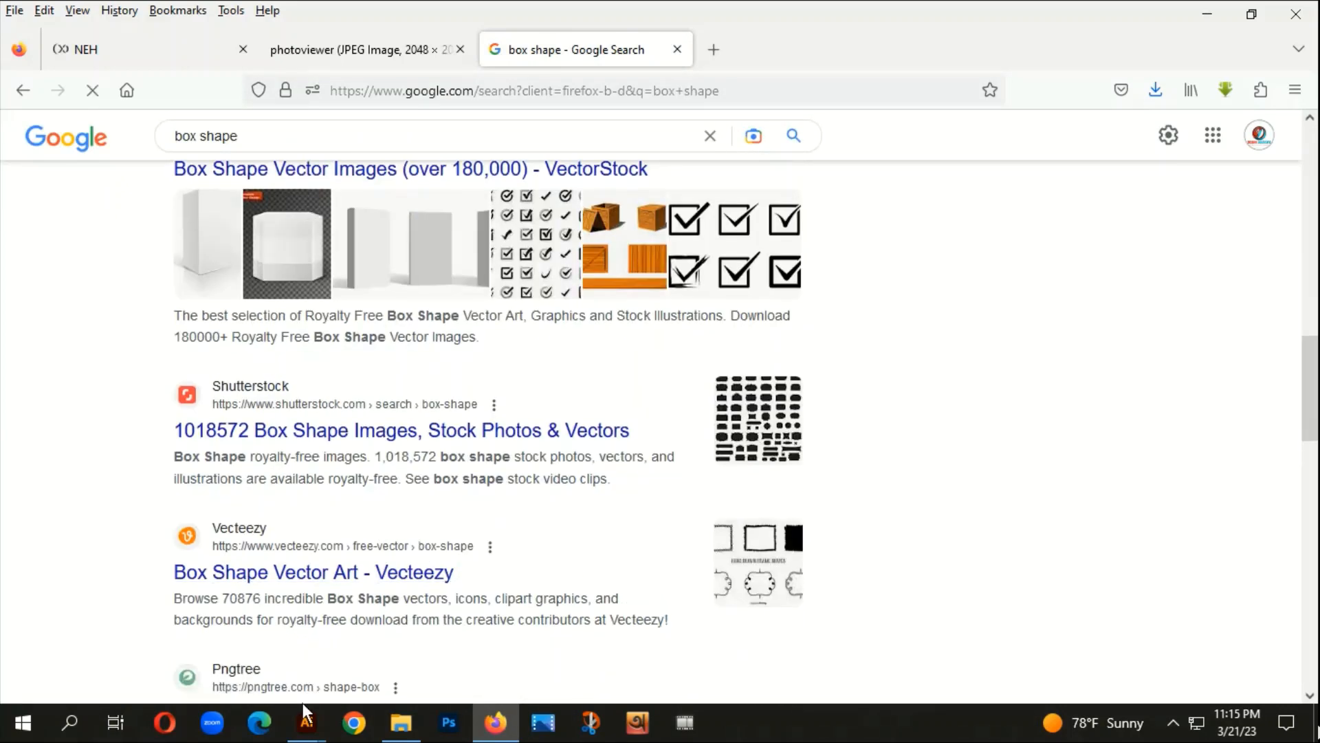
mouse_move(328, 727)
left_click(375, 653)
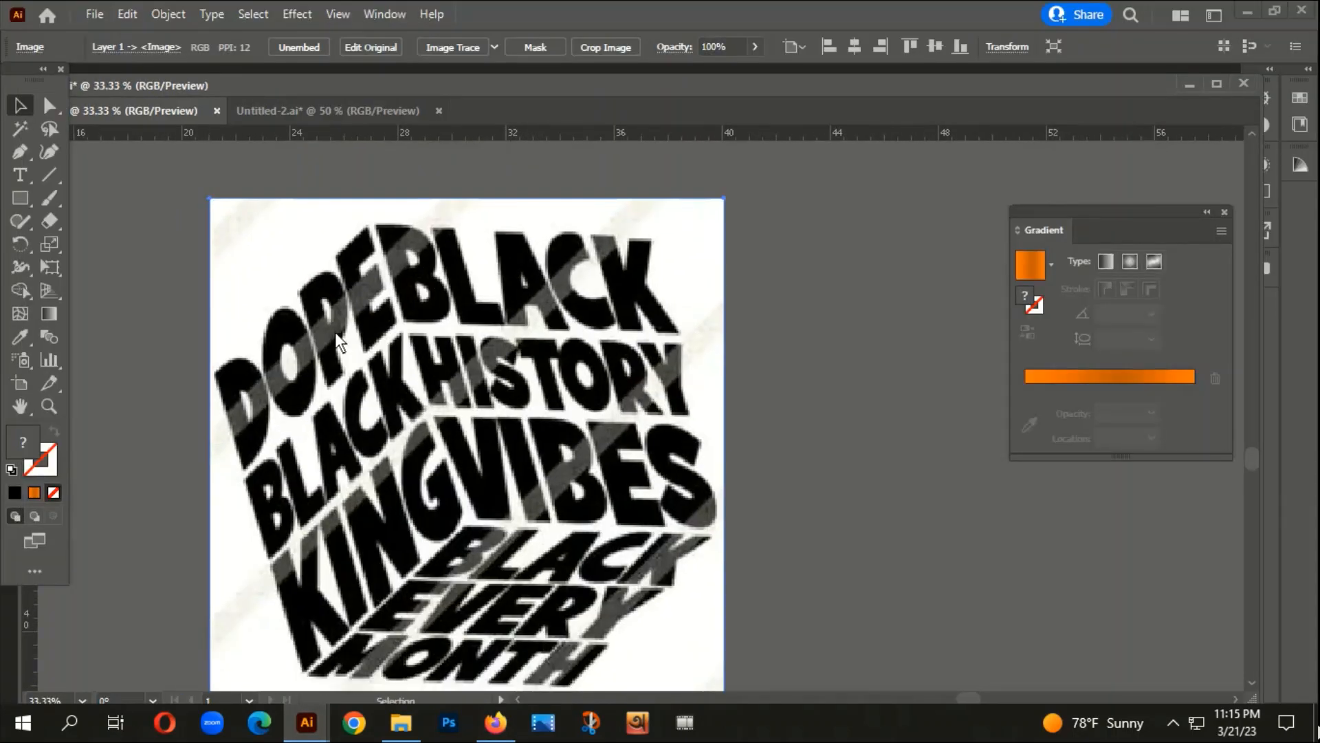
Step: Activate the Pen tool and set the stroke colour to dark brown 4c340c
left_click(20, 152)
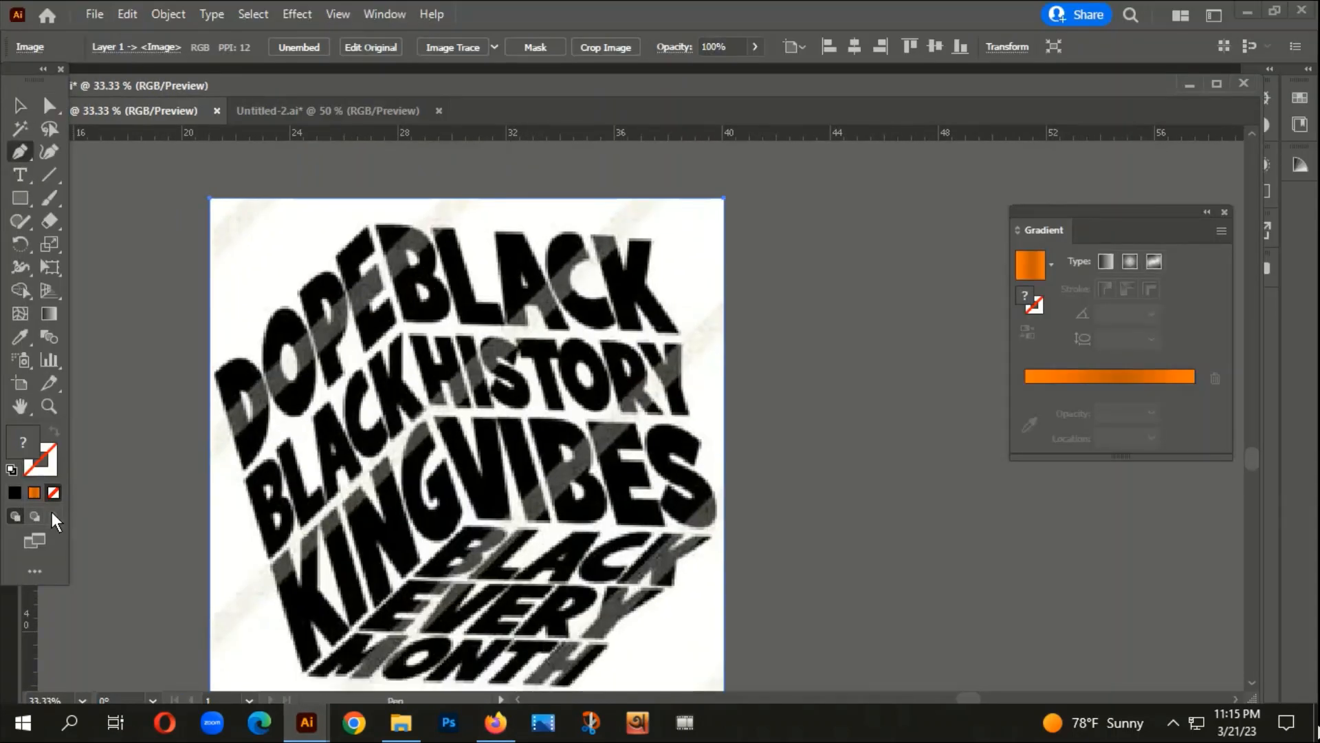
double_click(52, 441)
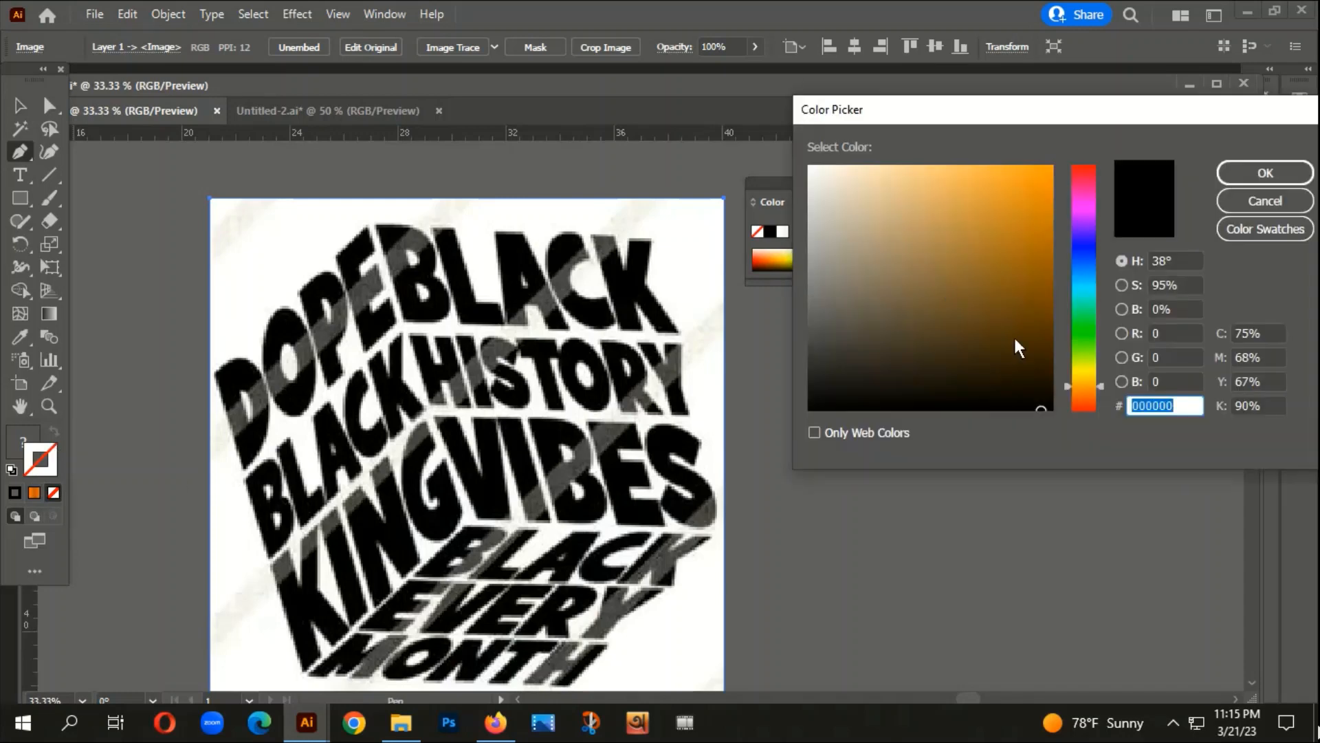
left_click(1018, 347)
left_click(1259, 174)
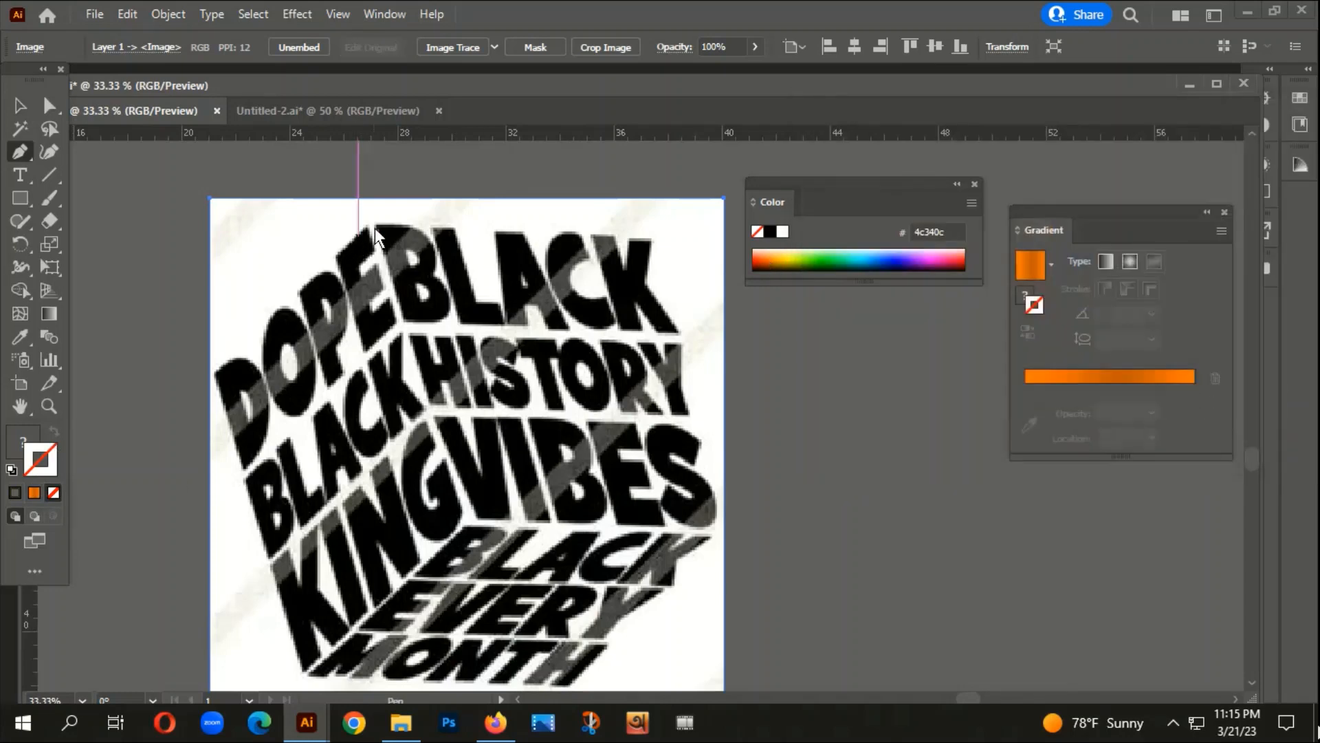
Step: Start a path at the reference cube's top corner between DOPE and BLACK and set its stroke to green 15cc15
left_click_drag(592, 414, 603, 407)
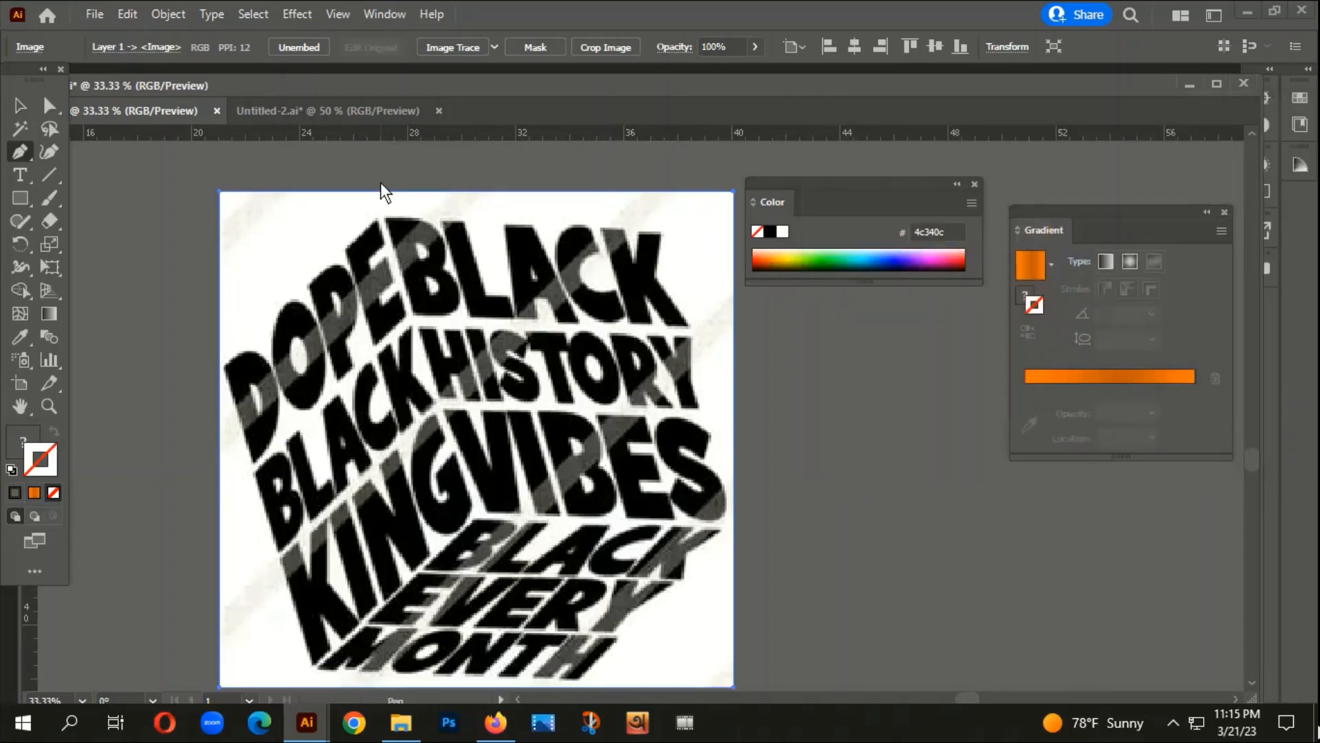
left_click(382, 218)
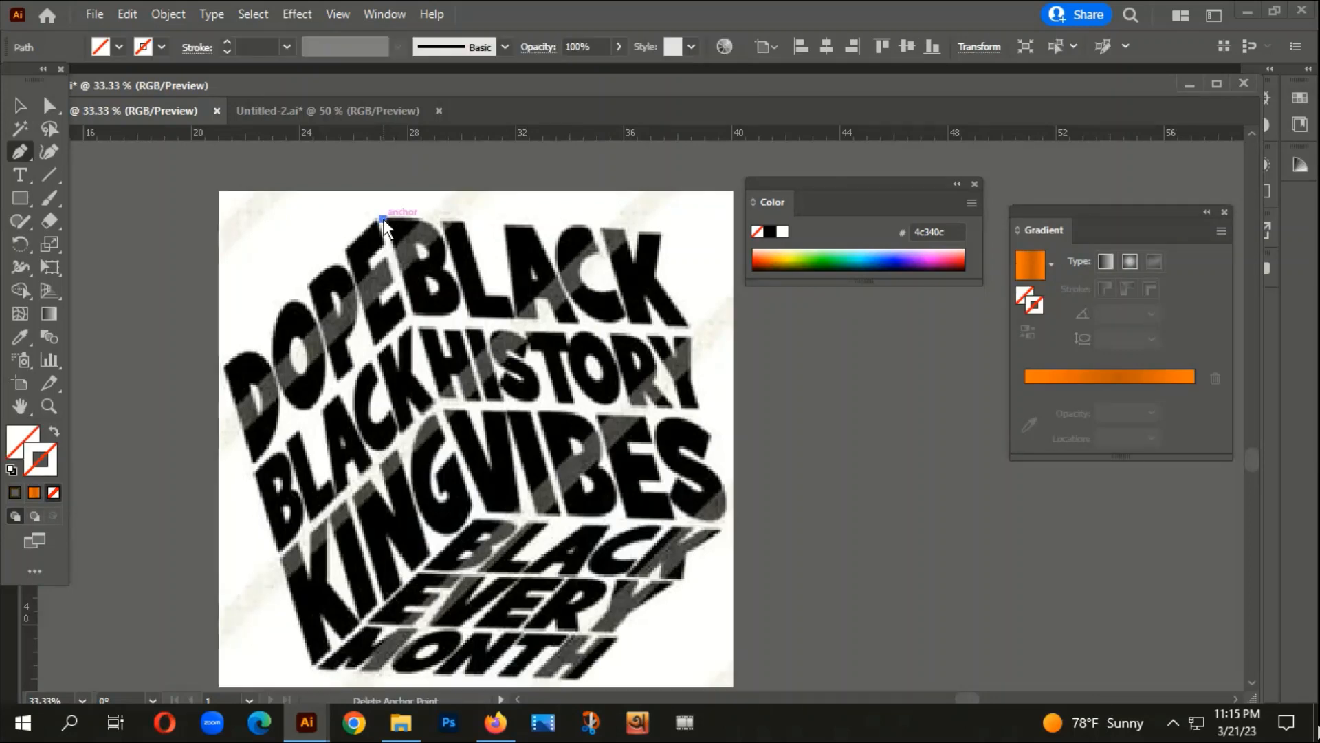
double_click(33, 472)
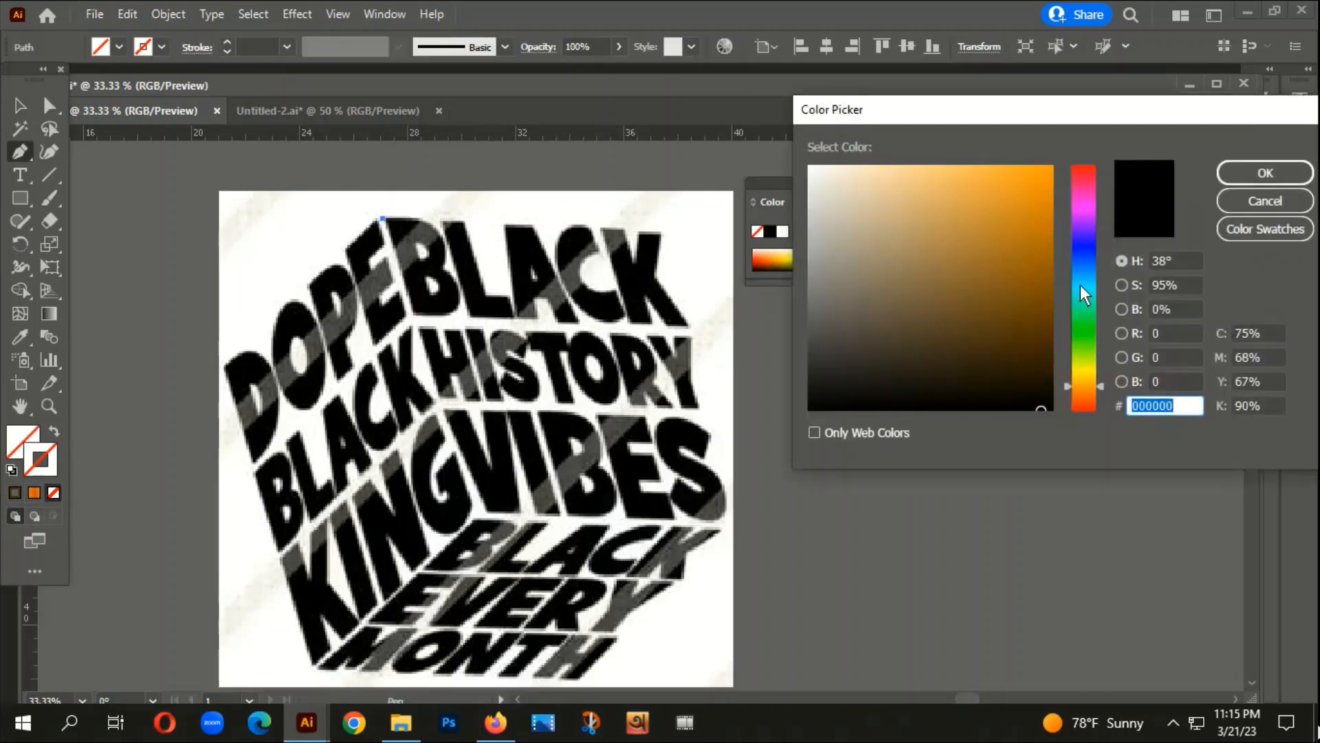
left_click(1079, 324)
left_click(1030, 217)
left_click(1237, 172)
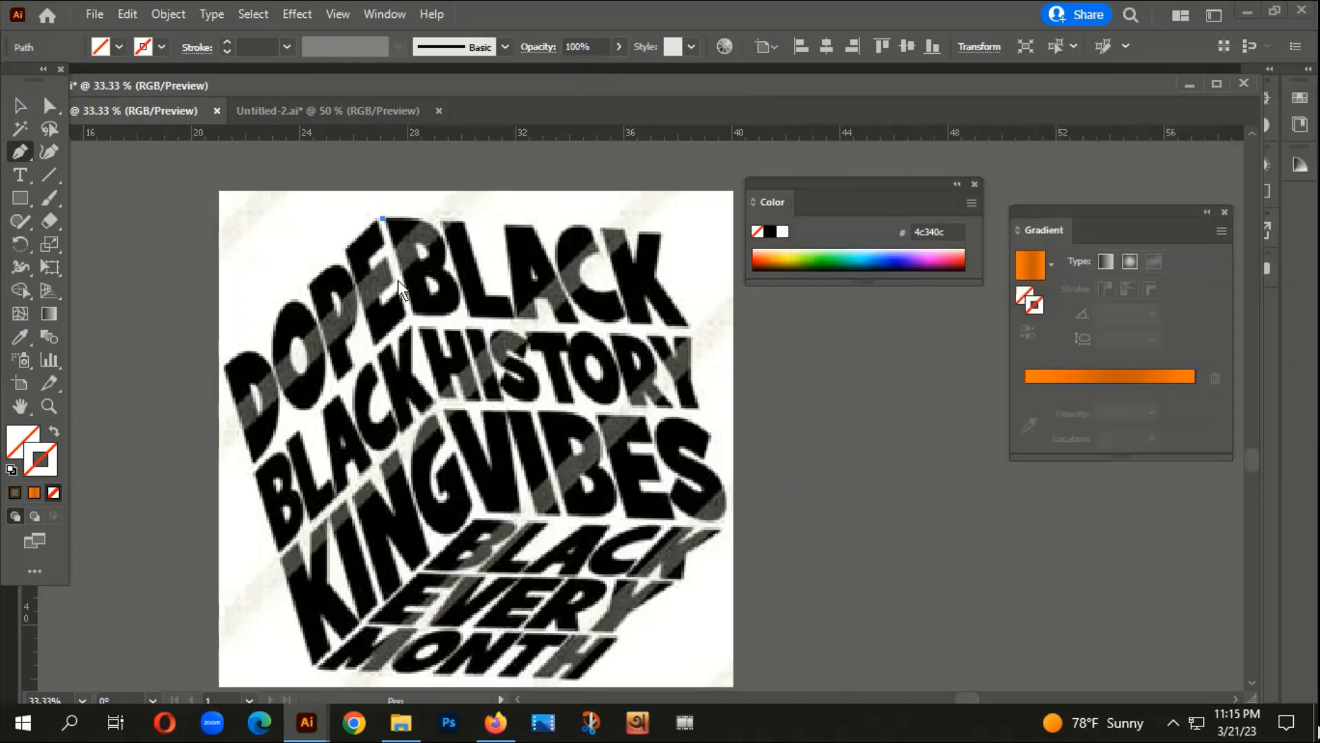
Step: Trace a closed four-cornered outline around the BLACK HISTORY VIBES face of the reference cube with the Pen tool
left_click(660, 232)
left_click(698, 406)
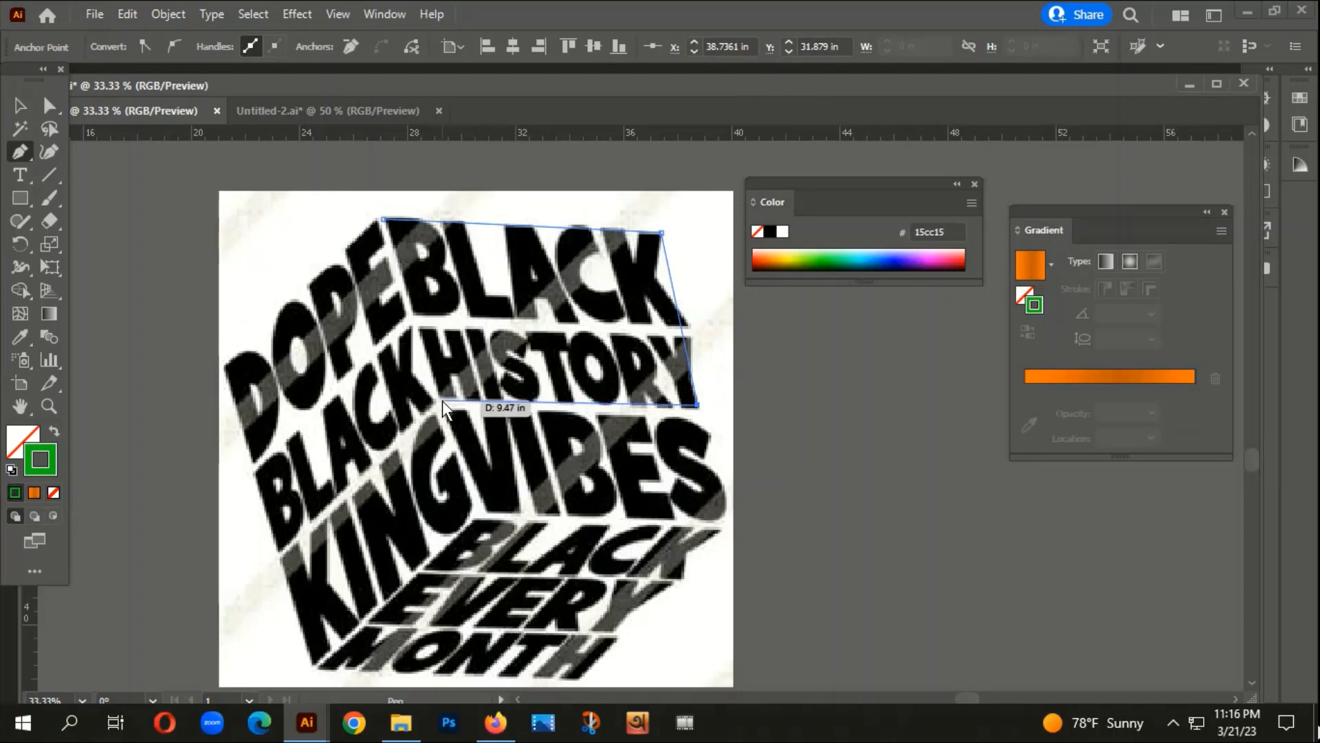
scroll(448, 403, "down", 1)
left_click_drag(628, 452, 586, 385)
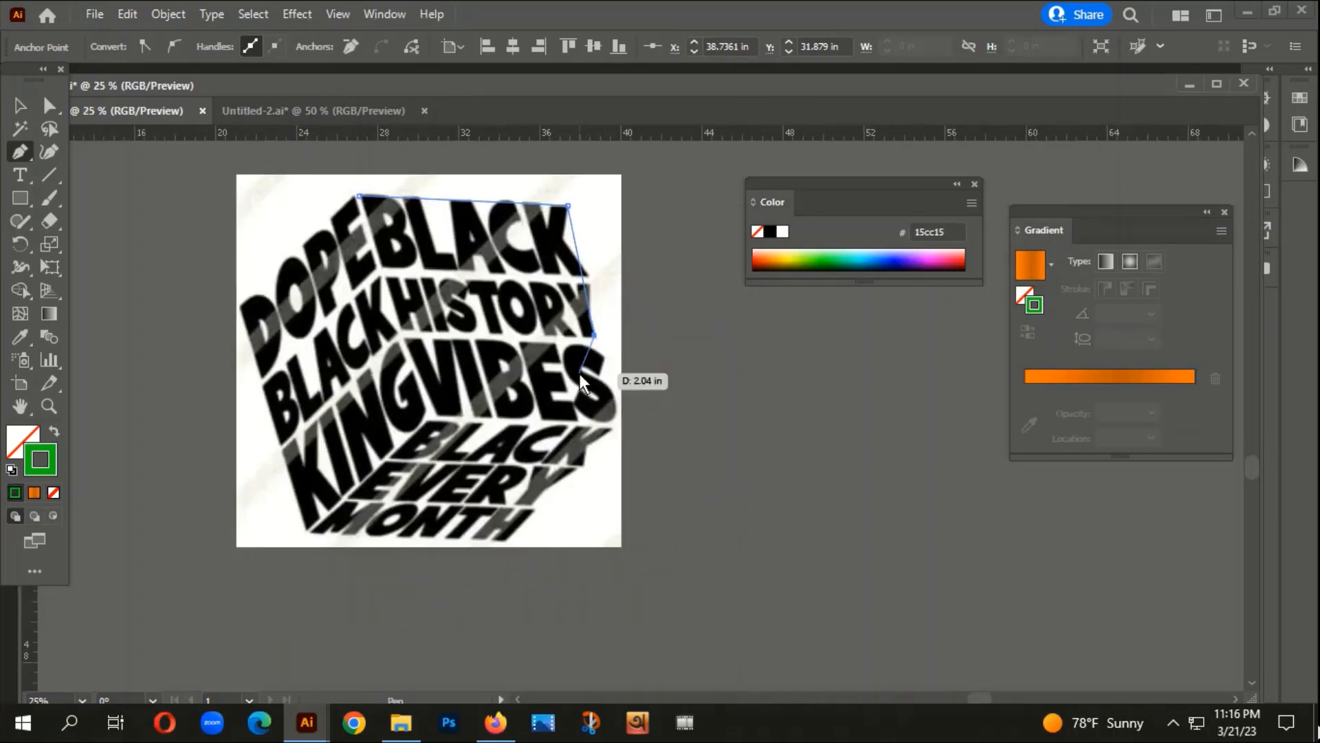
key("ctrl+z")
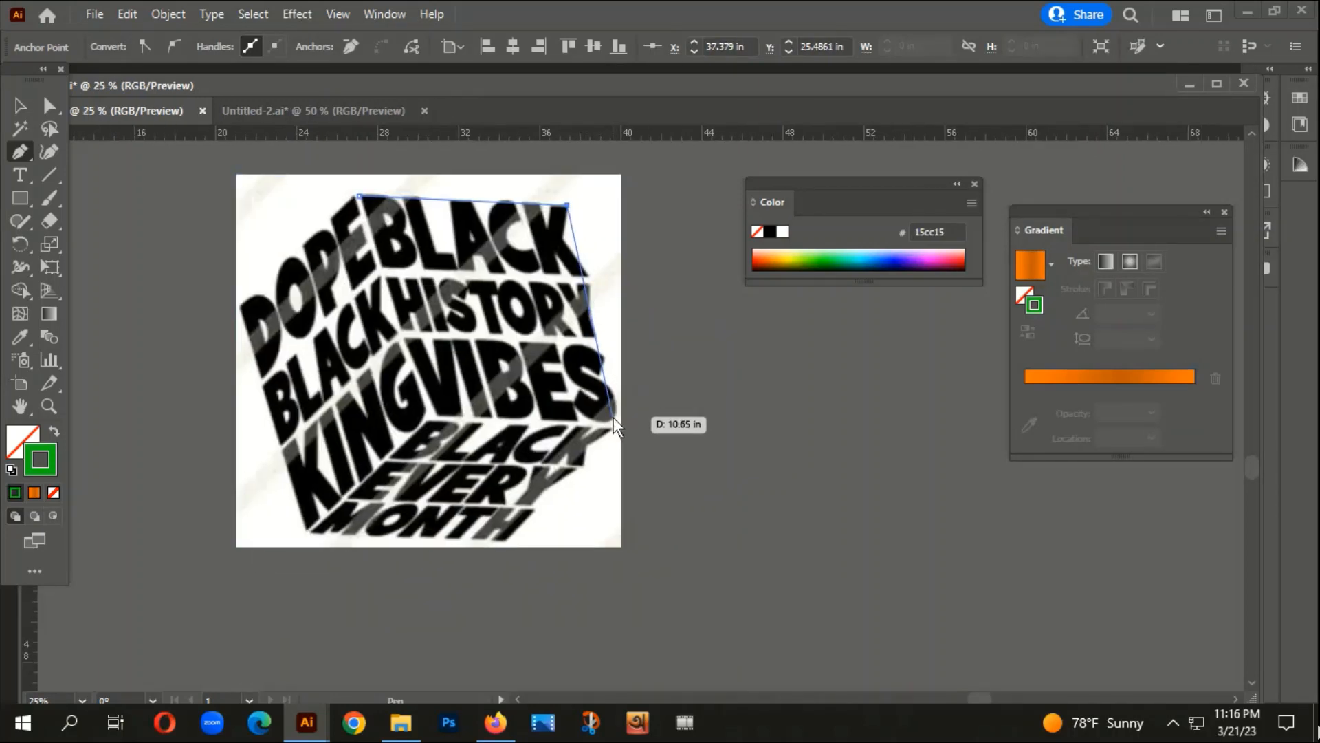
left_click(615, 416)
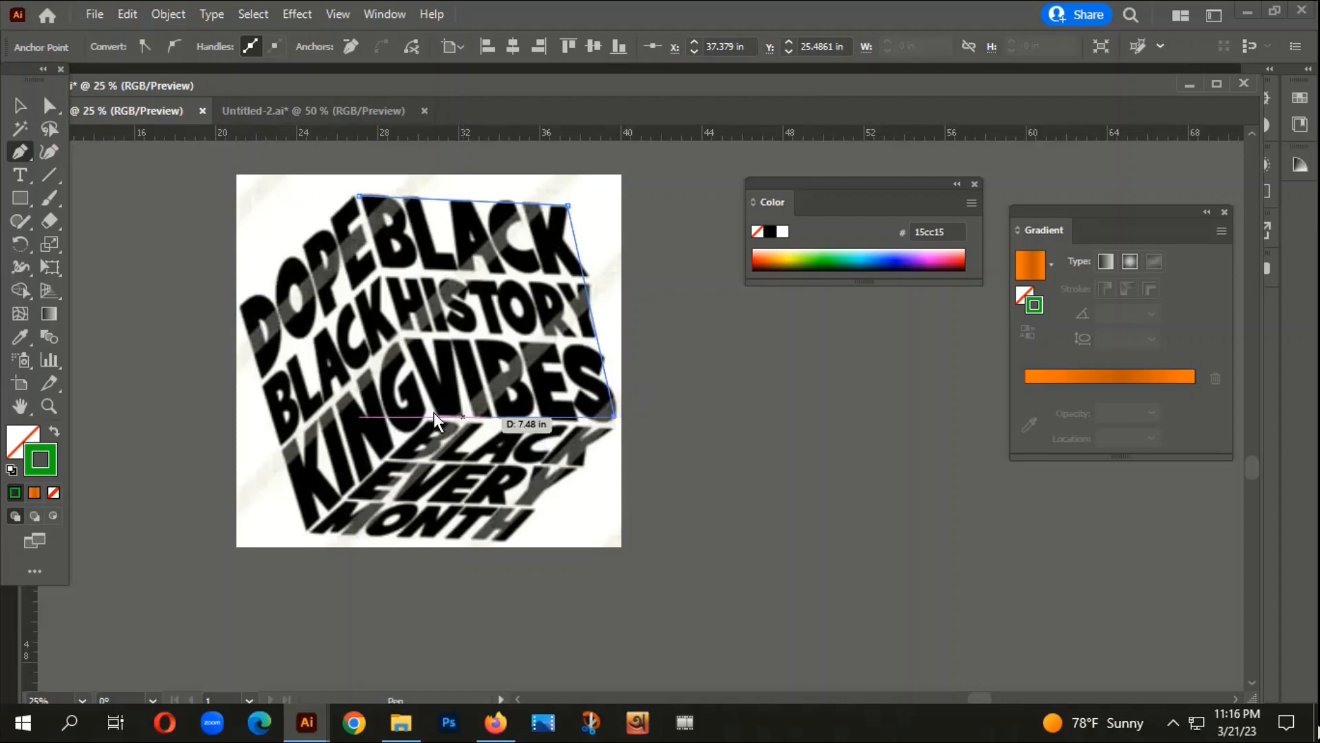
left_click(434, 416)
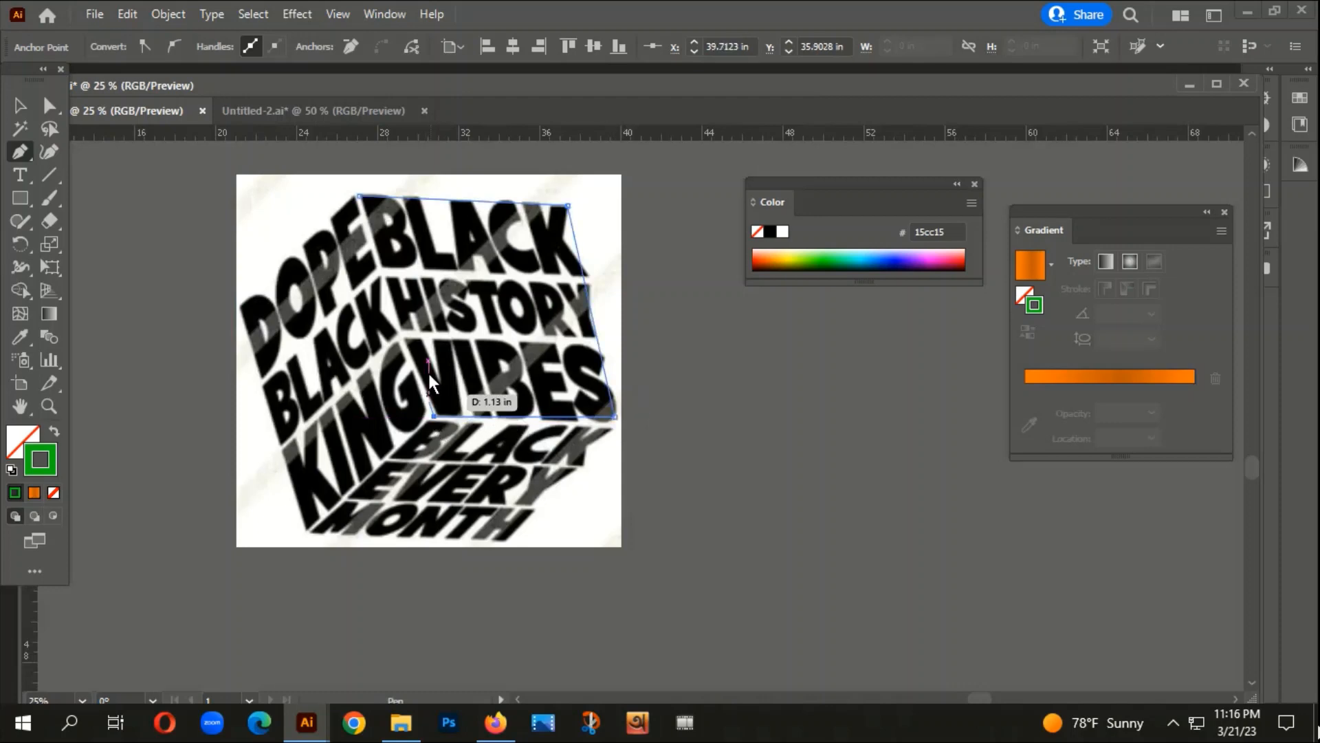
left_click(358, 197)
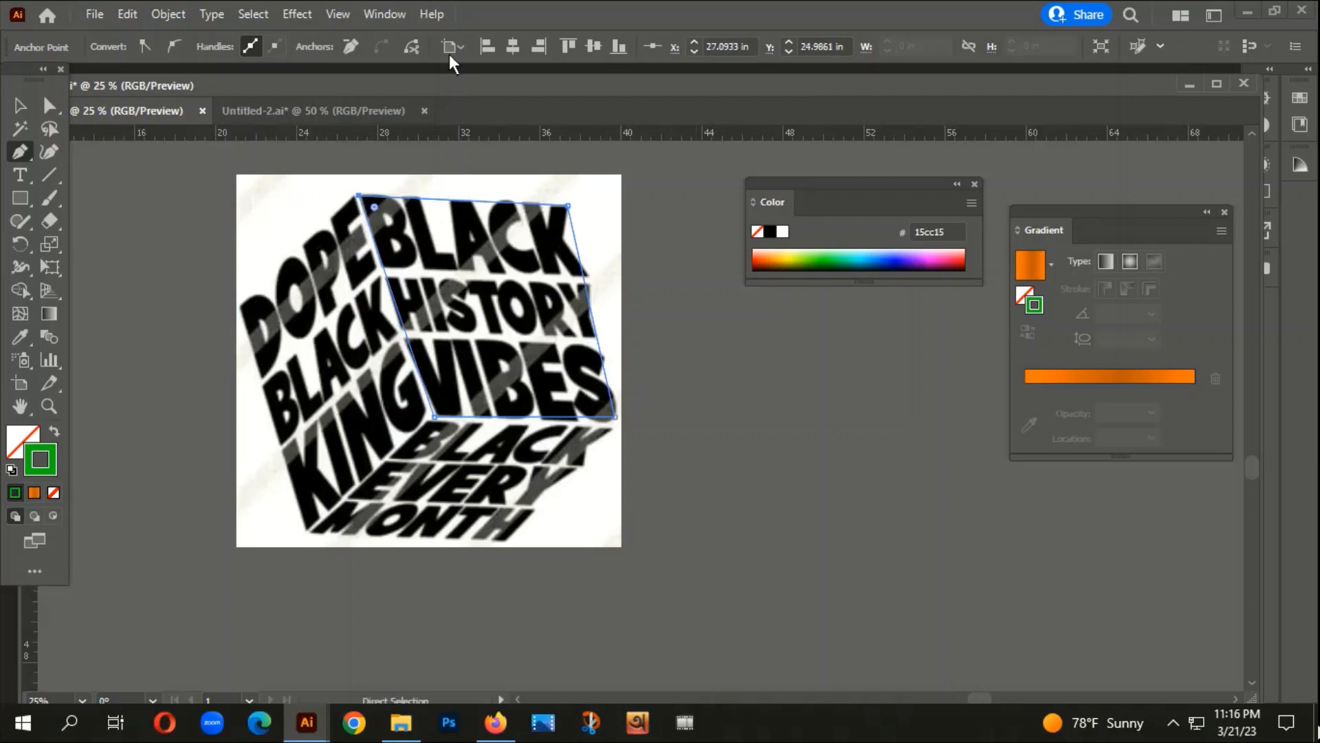
left_click(20, 105)
left_click(147, 280)
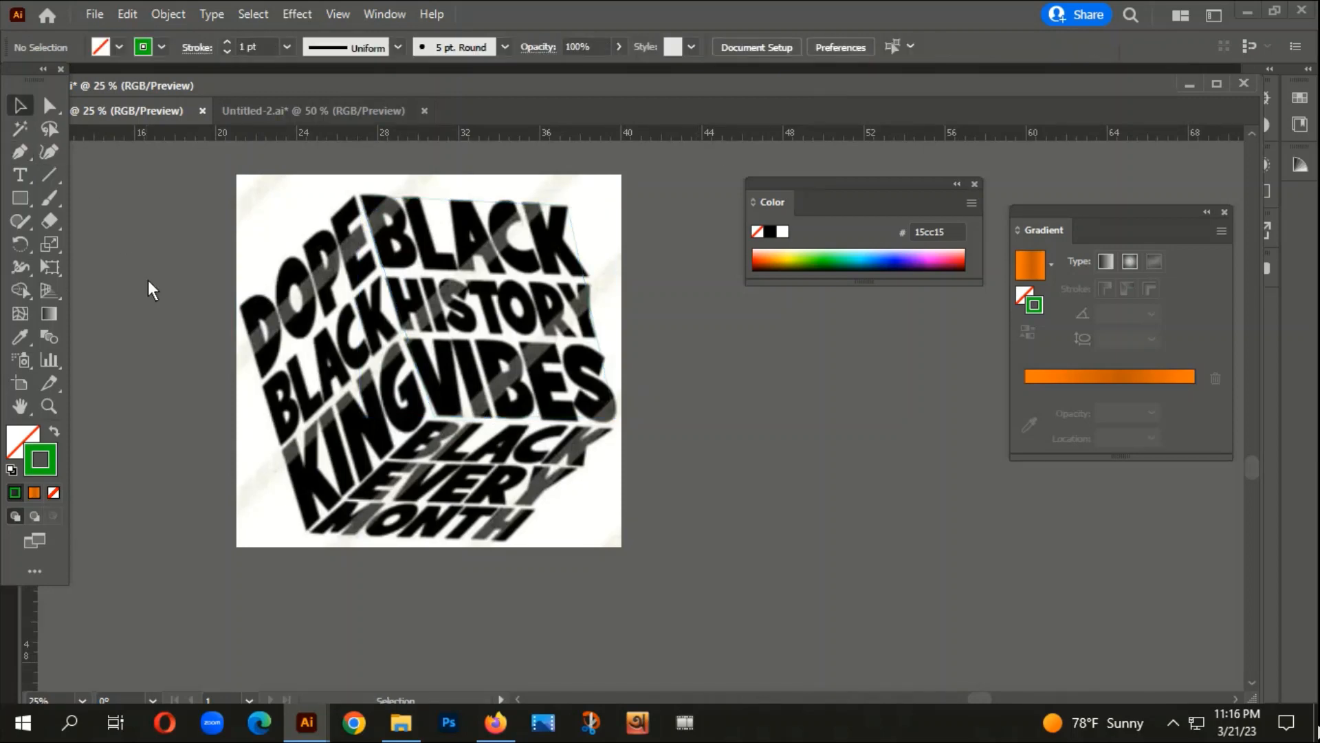
Step: Set the stroke weight of the BLACK HISTORY VIBES face outline to 5 pt
left_click(434, 197)
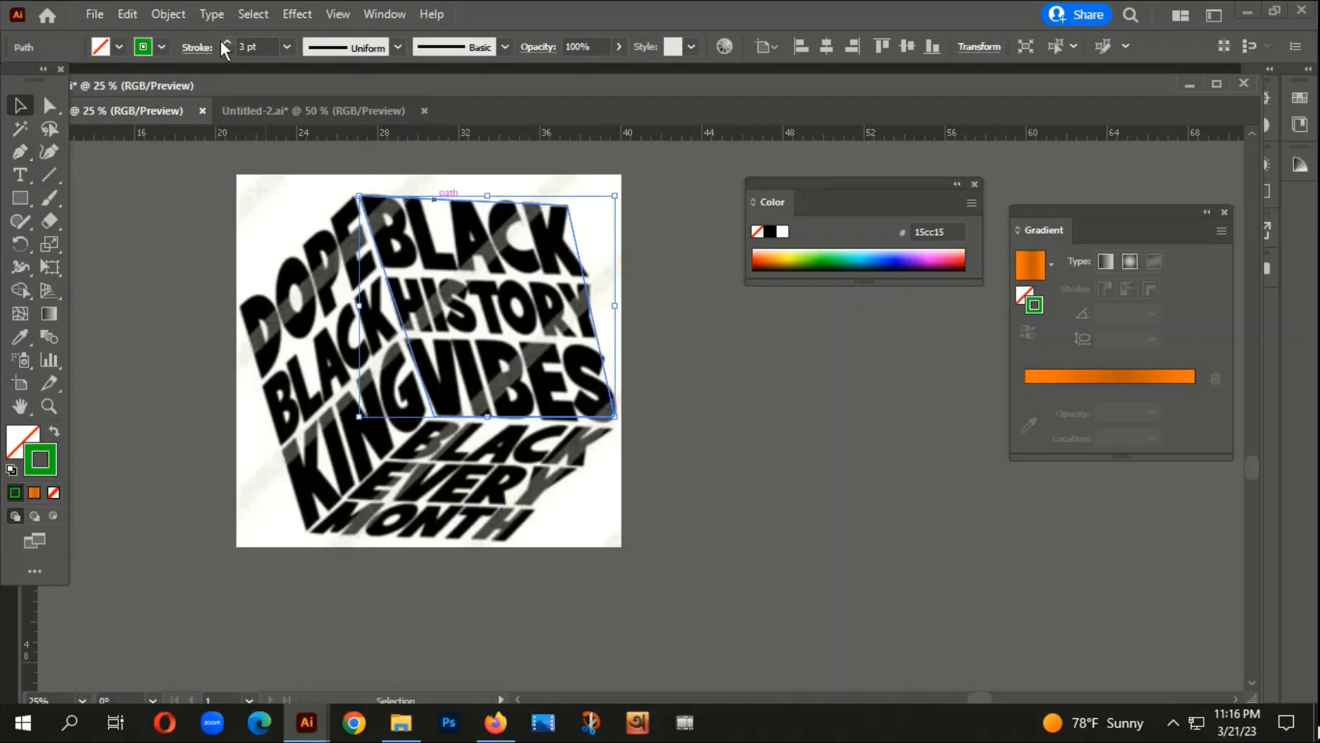
left_click(226, 42)
left_click(226, 42)
left_click(106, 174)
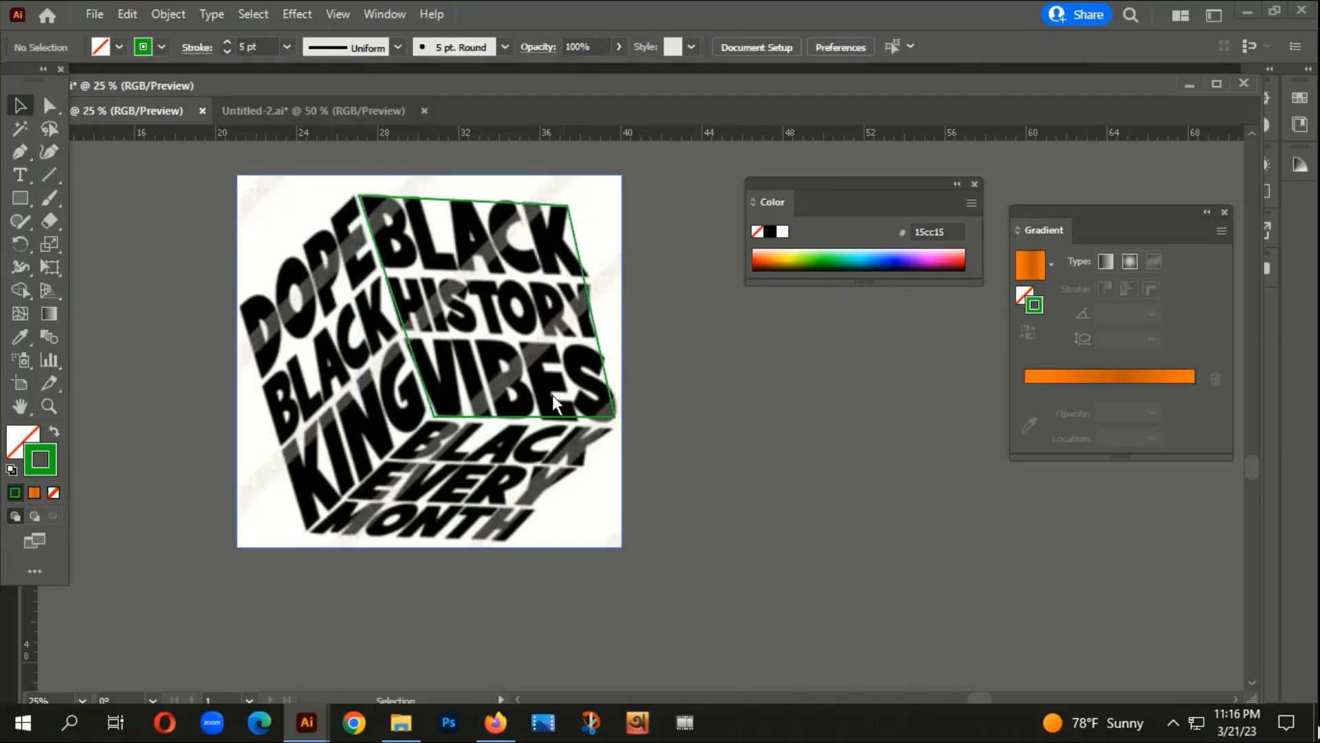
Step: Change the stroke colour of the BLACK HISTORY VIBES face outline to red f40b27
left_click(414, 198)
double_click(31, 471)
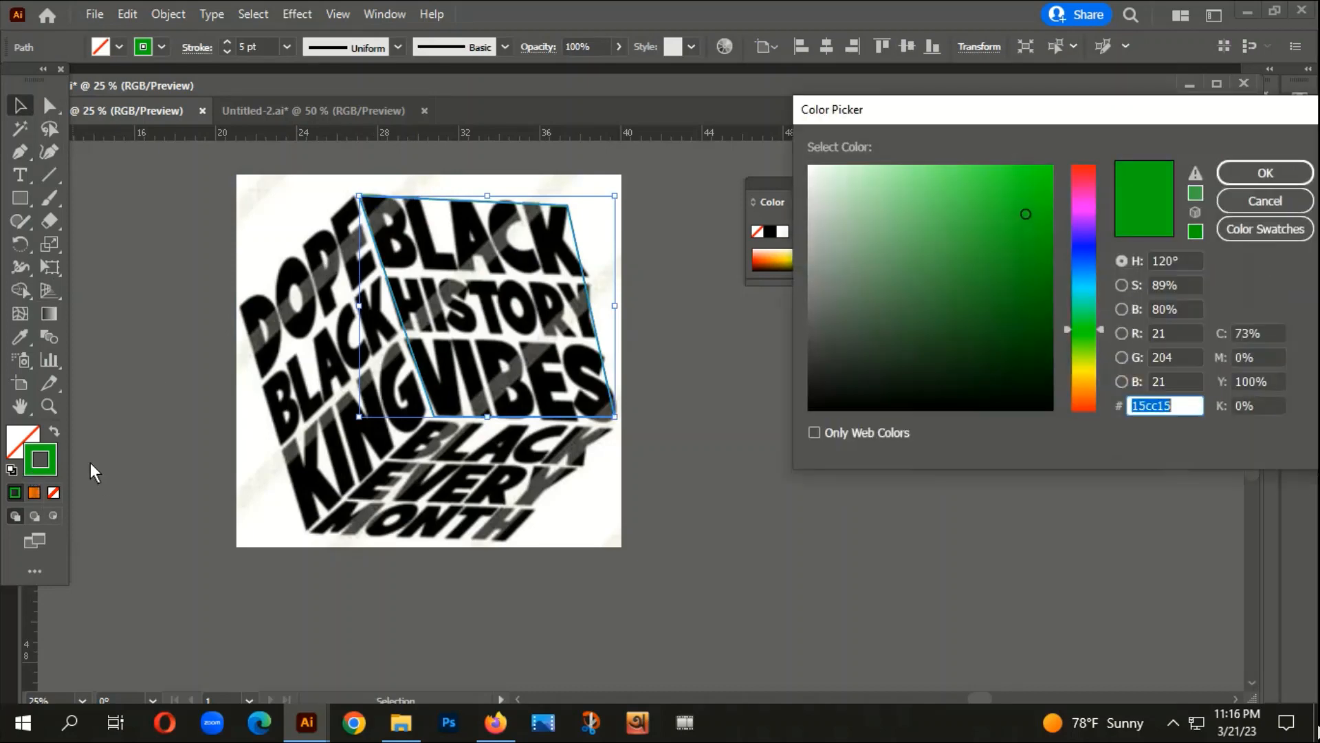
left_click(1085, 169)
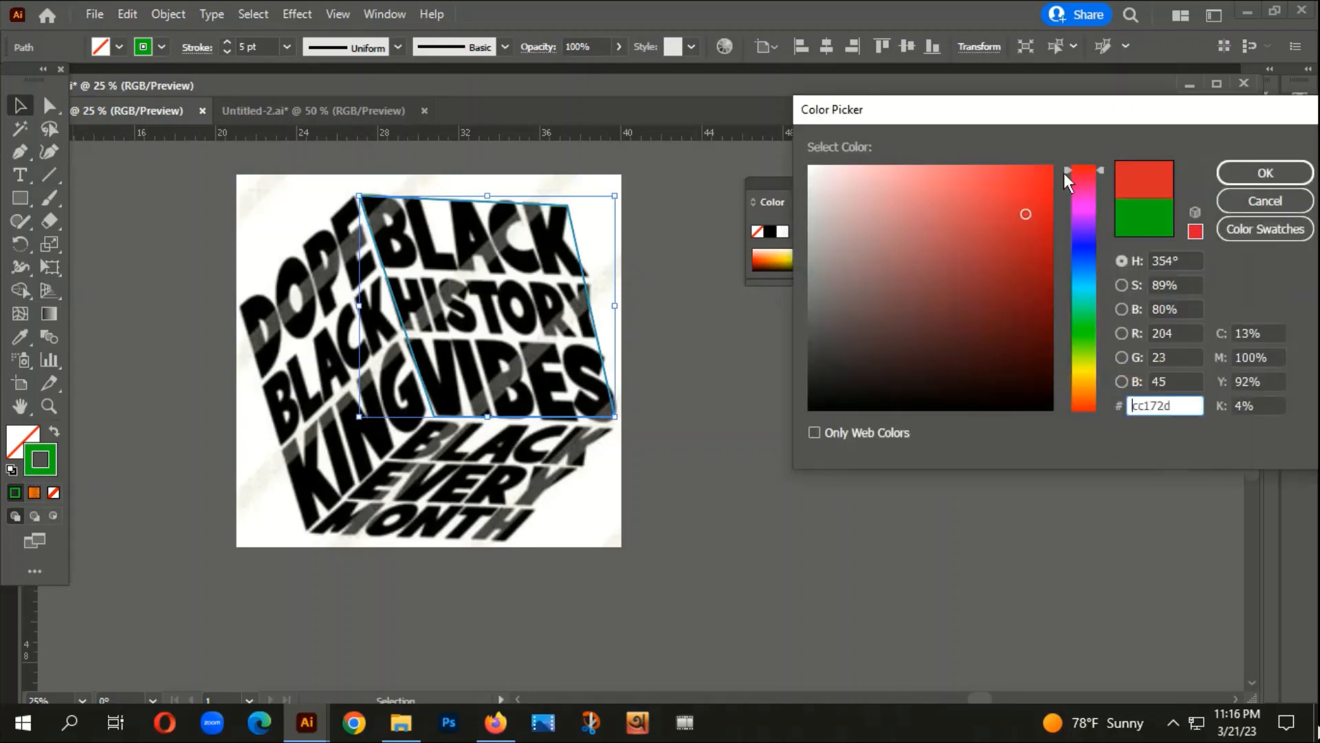
left_click(1043, 176)
left_click(1262, 175)
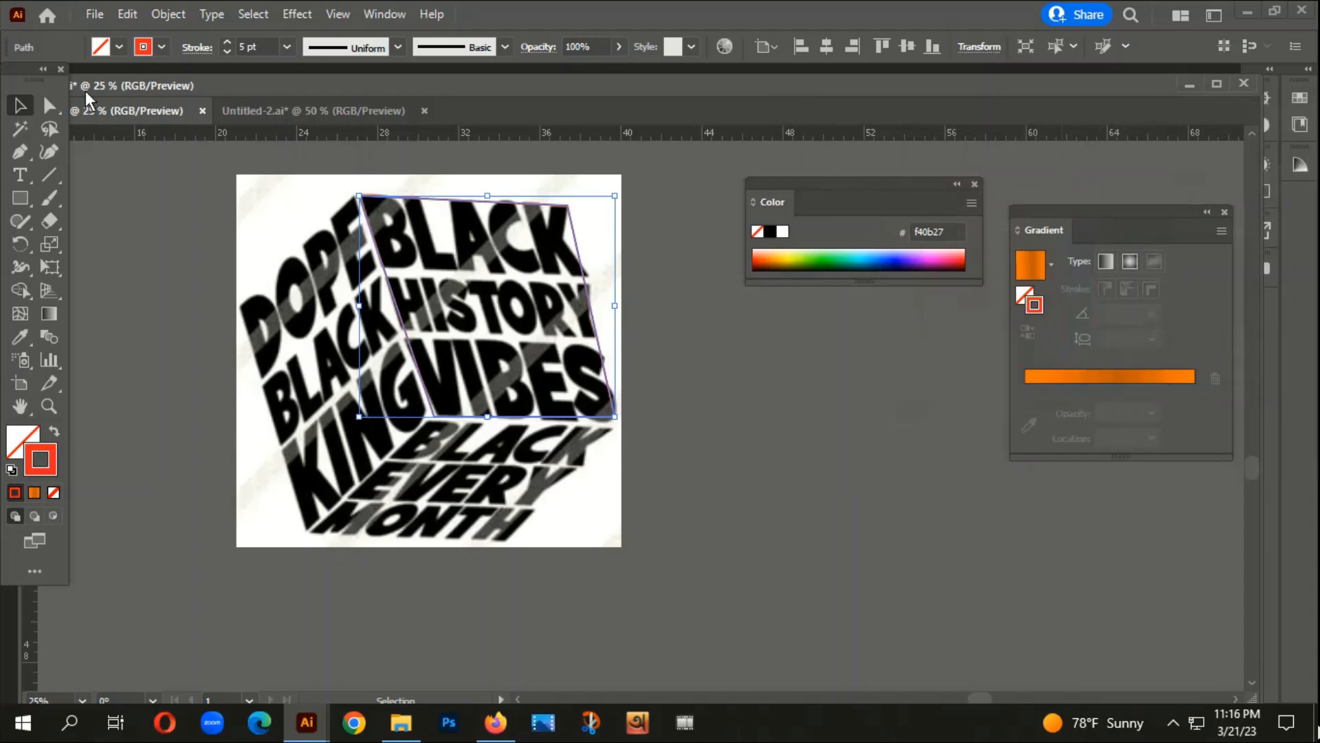
left_click(159, 361)
scroll(227, 399, "left", 2)
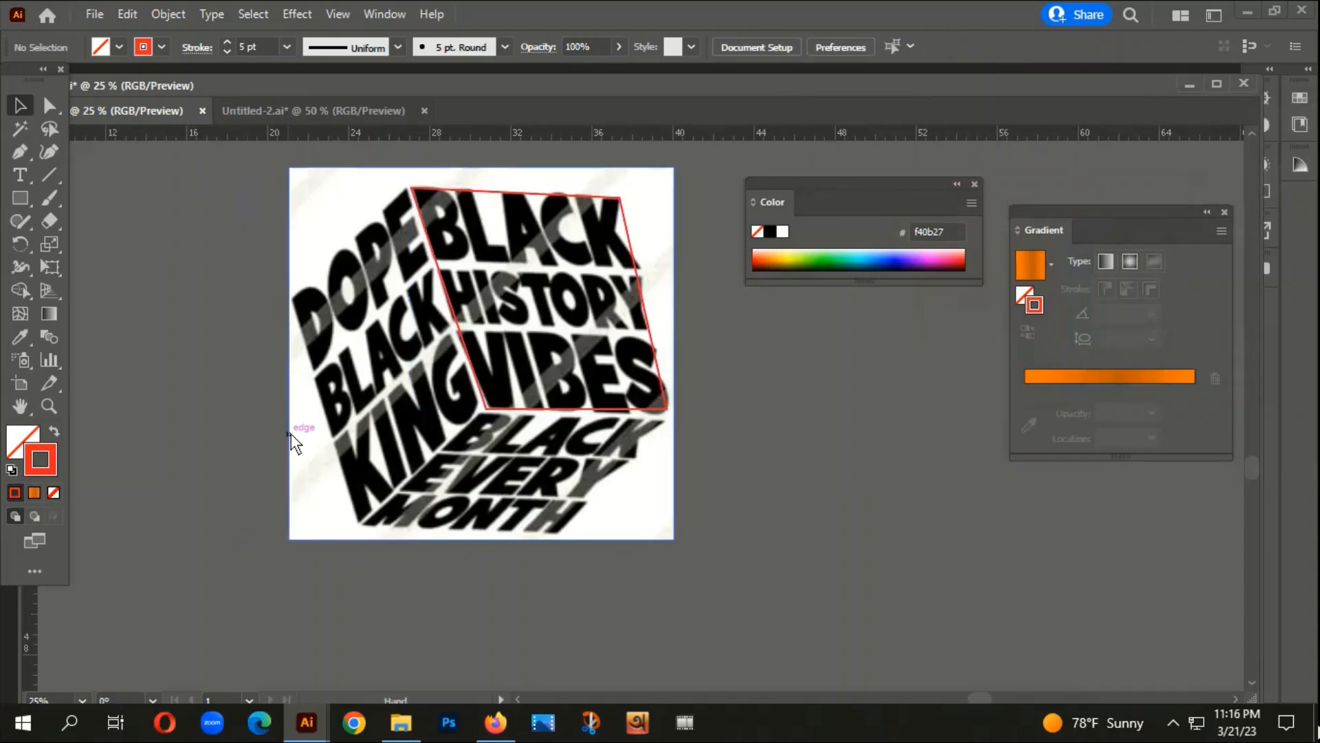
Step: Trace a closed four-cornered outline around the DOPE BLACK KING face of the cube with the Pen tool
left_click(21, 151)
scroll(417, 184, "up", 1)
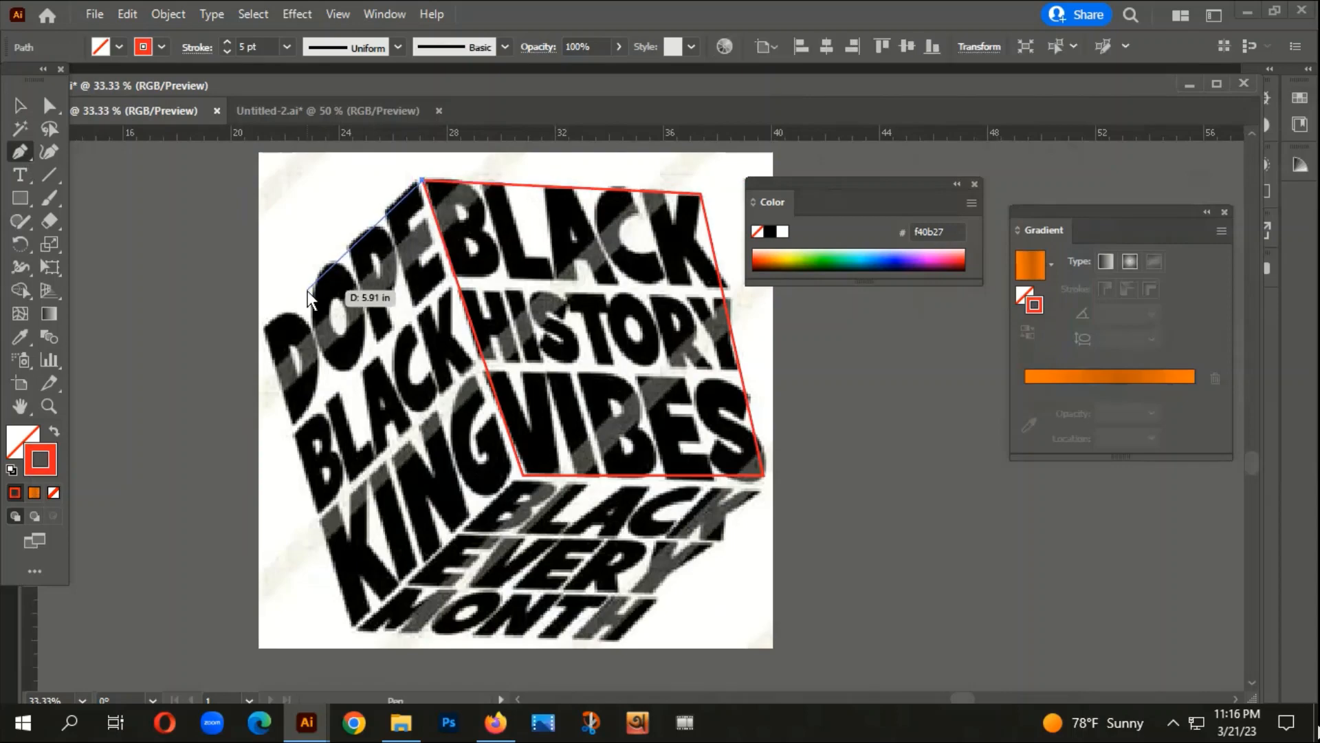
scroll(427, 195, "up", 2)
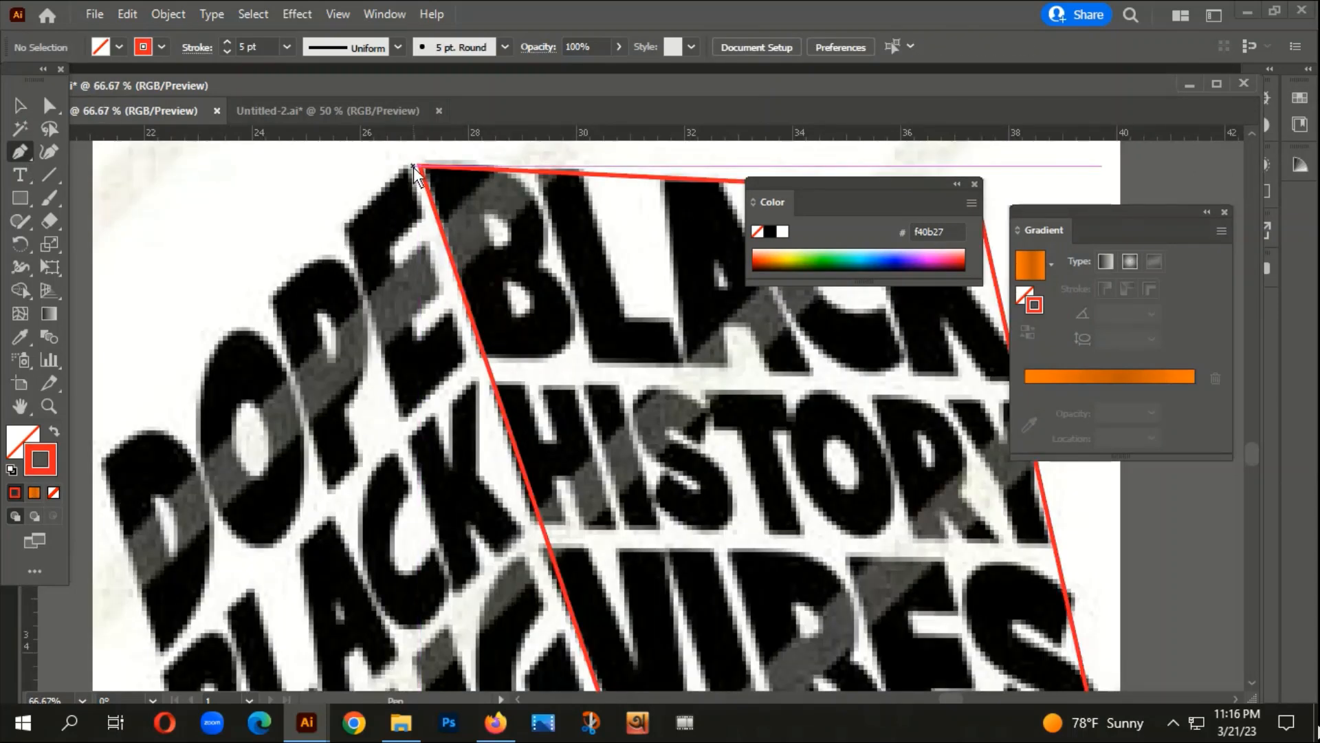
left_click(413, 167)
scroll(413, 169, "down", 1)
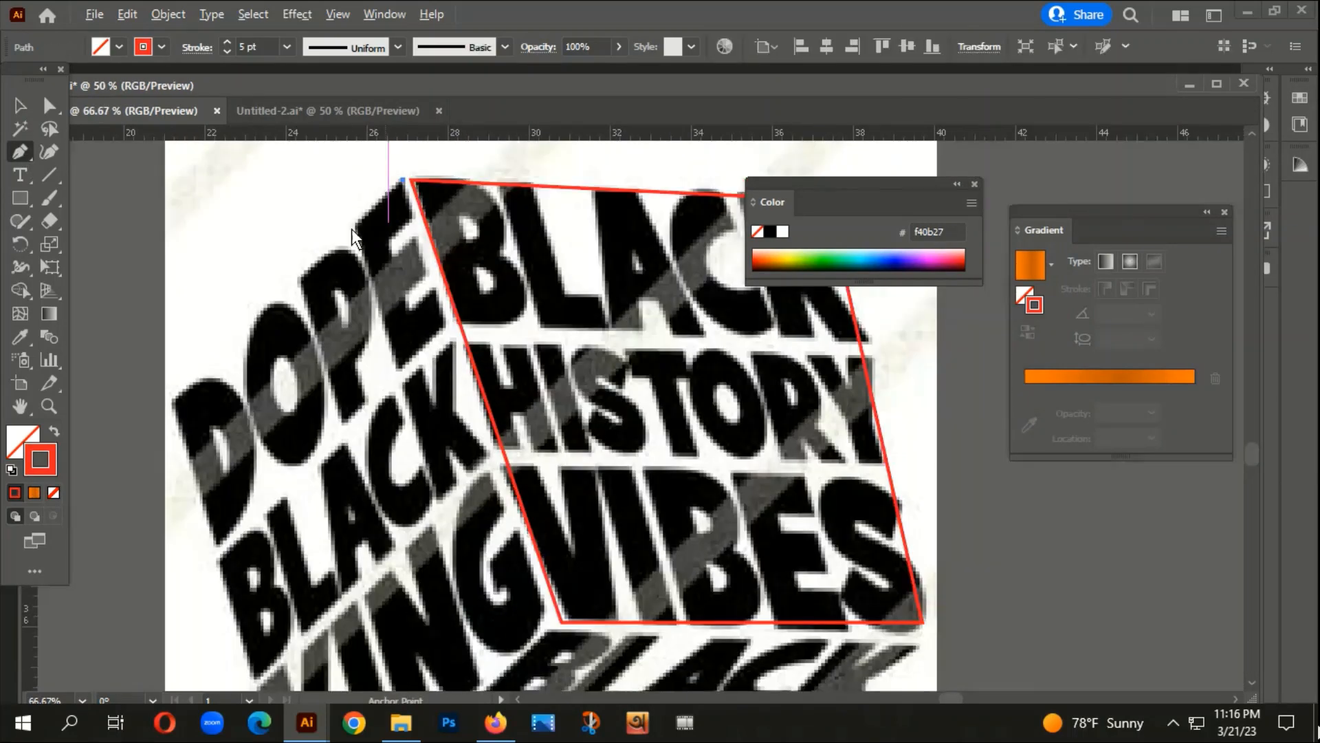
left_click(172, 401)
scroll(172, 399, "down", 2)
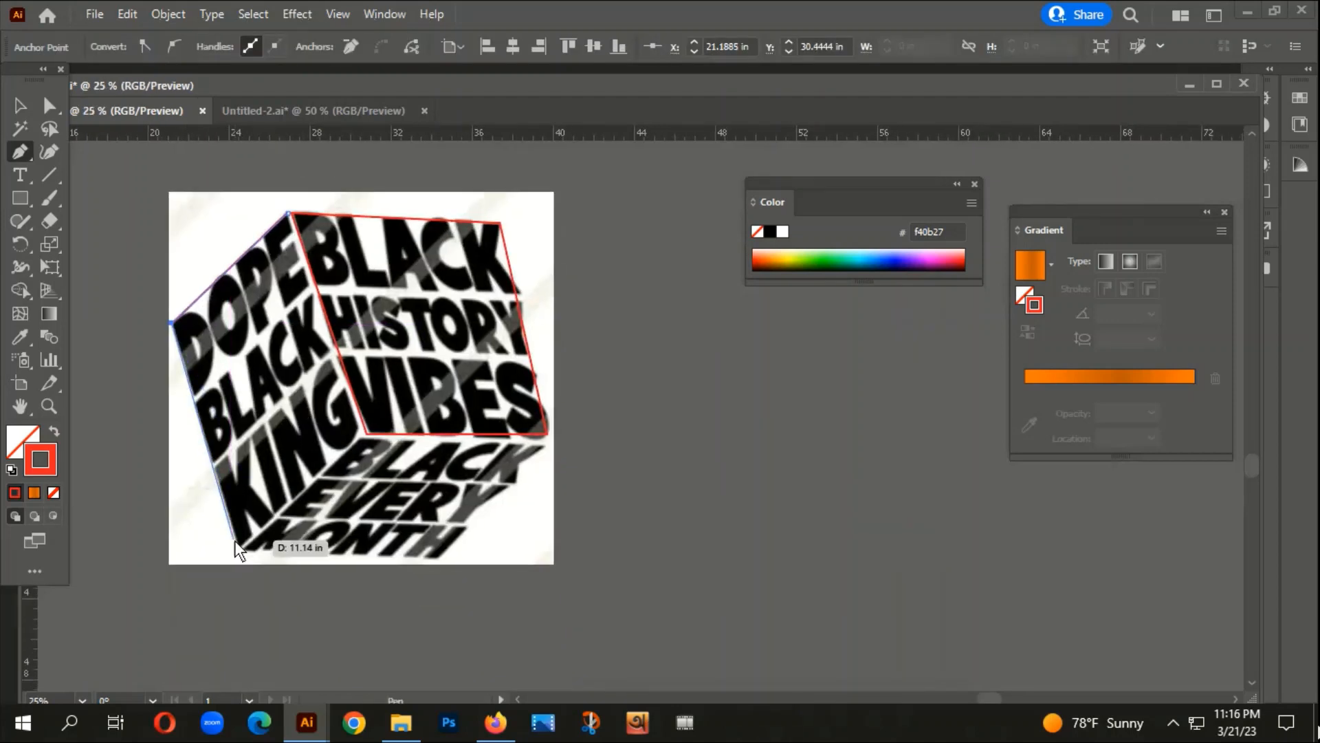
left_click(238, 547)
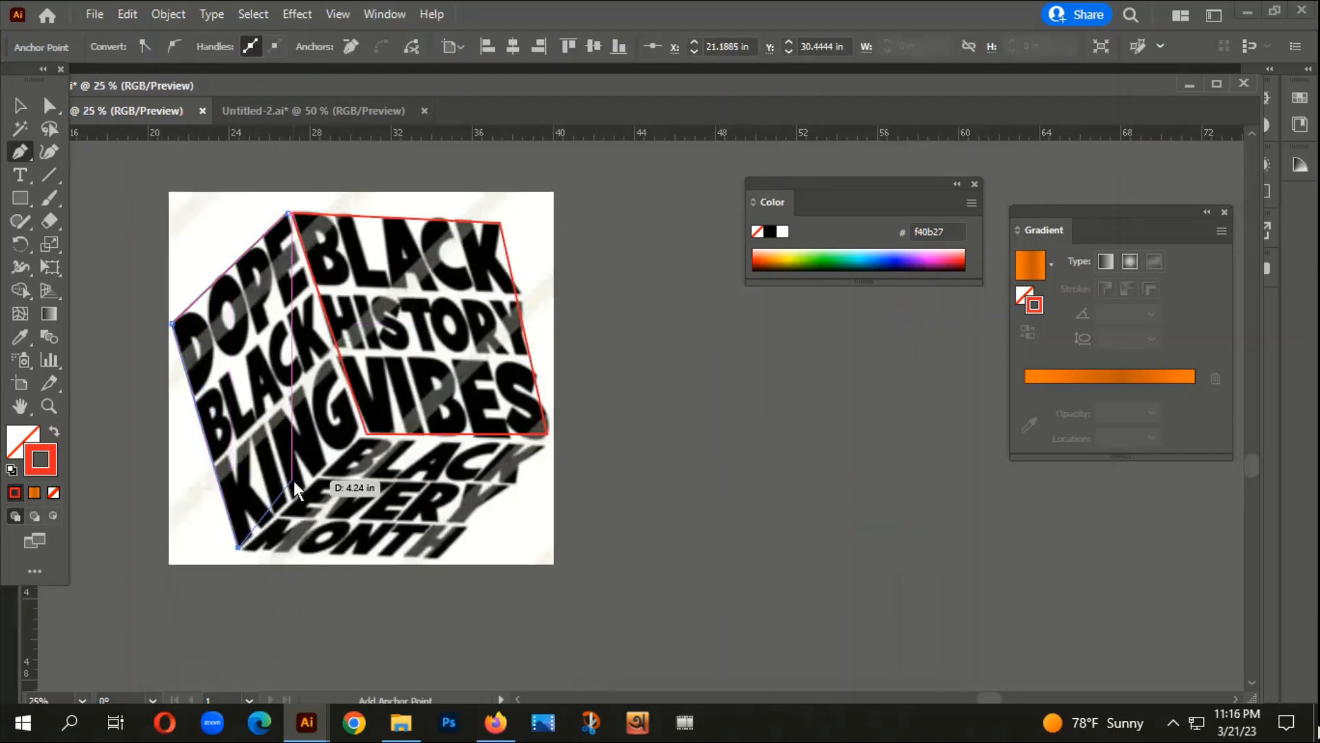
left_click(357, 434)
left_click(291, 218)
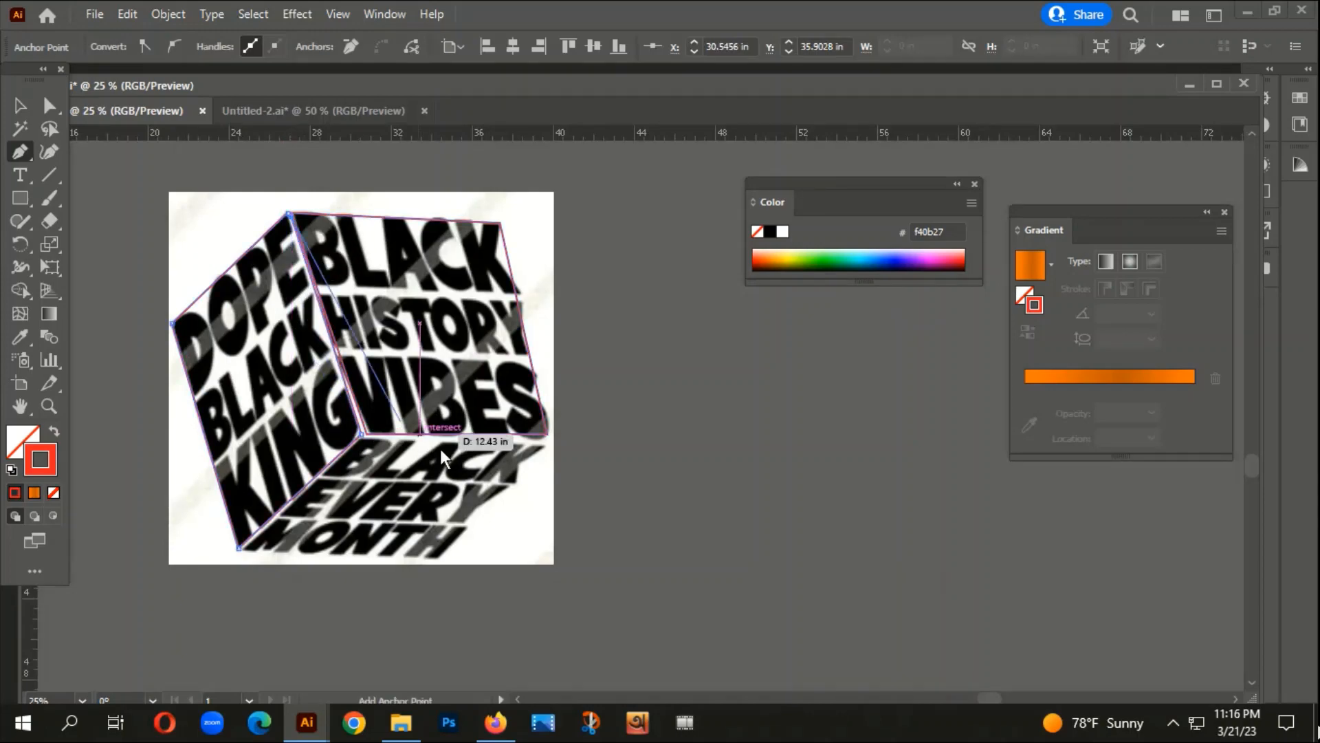
mouse_move(447, 447)
left_mouse_down()
mouse_move(437, 371)
mouse_move(442, 427)
left_mouse_up()
scroll(315, 221, "up", 6)
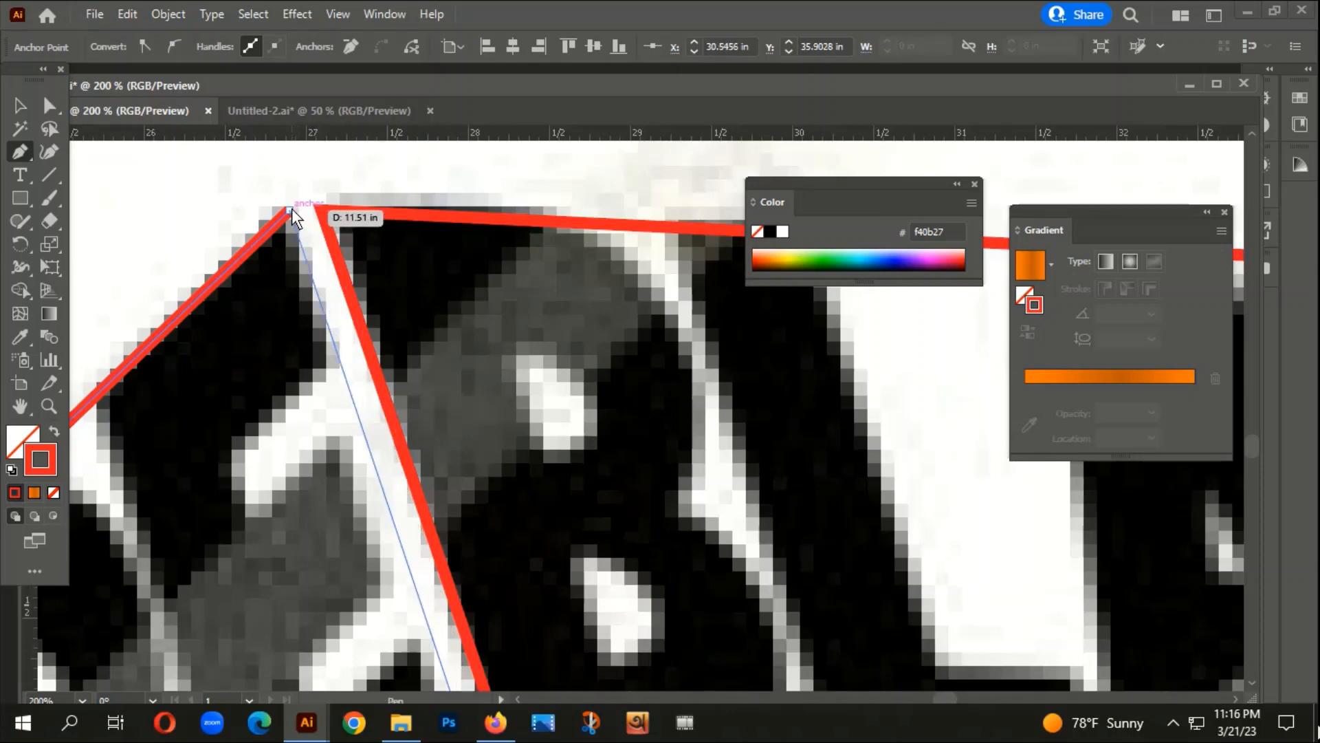
left_click(291, 209)
Step: Trace a closed four-cornered outline around the cube's bottom BLACK EVERY MONTH face
scroll(302, 209, "down", 6)
left_click_drag(444, 433, 442, 303)
scroll(368, 315, "up", 1)
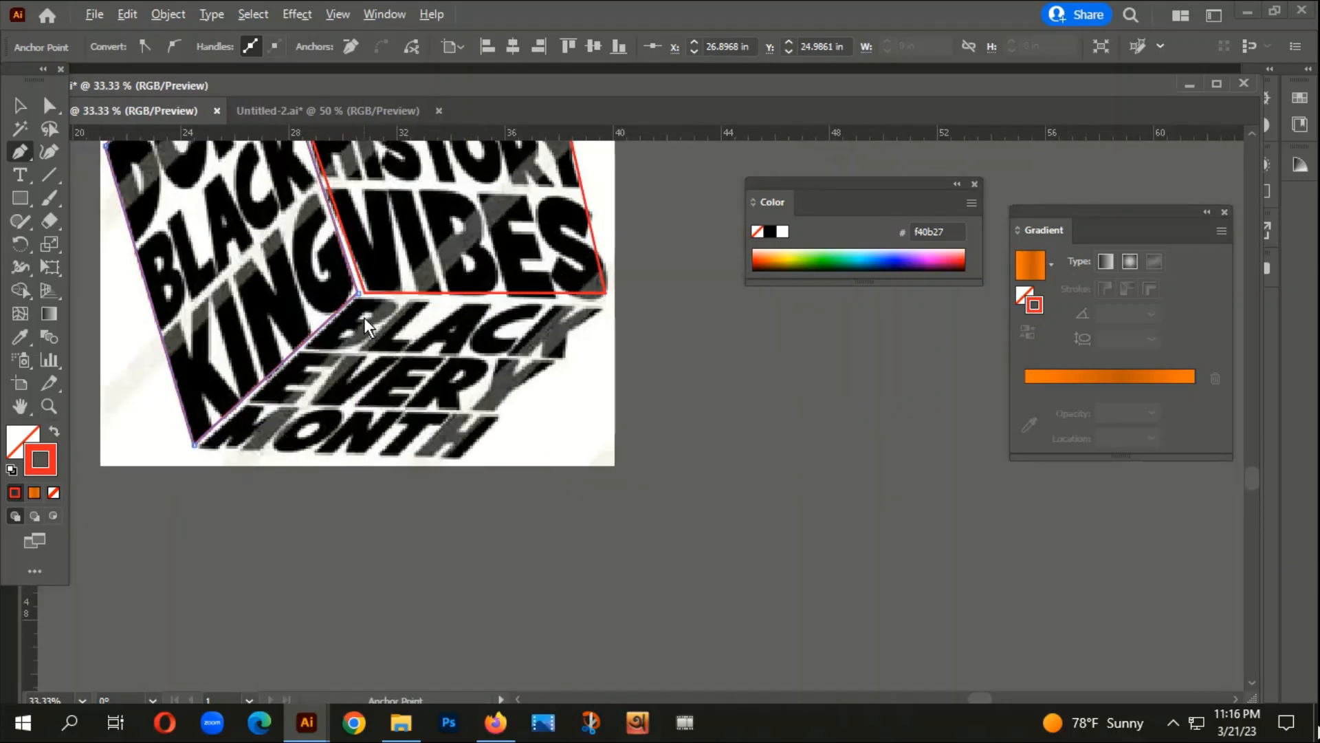
left_click(601, 310)
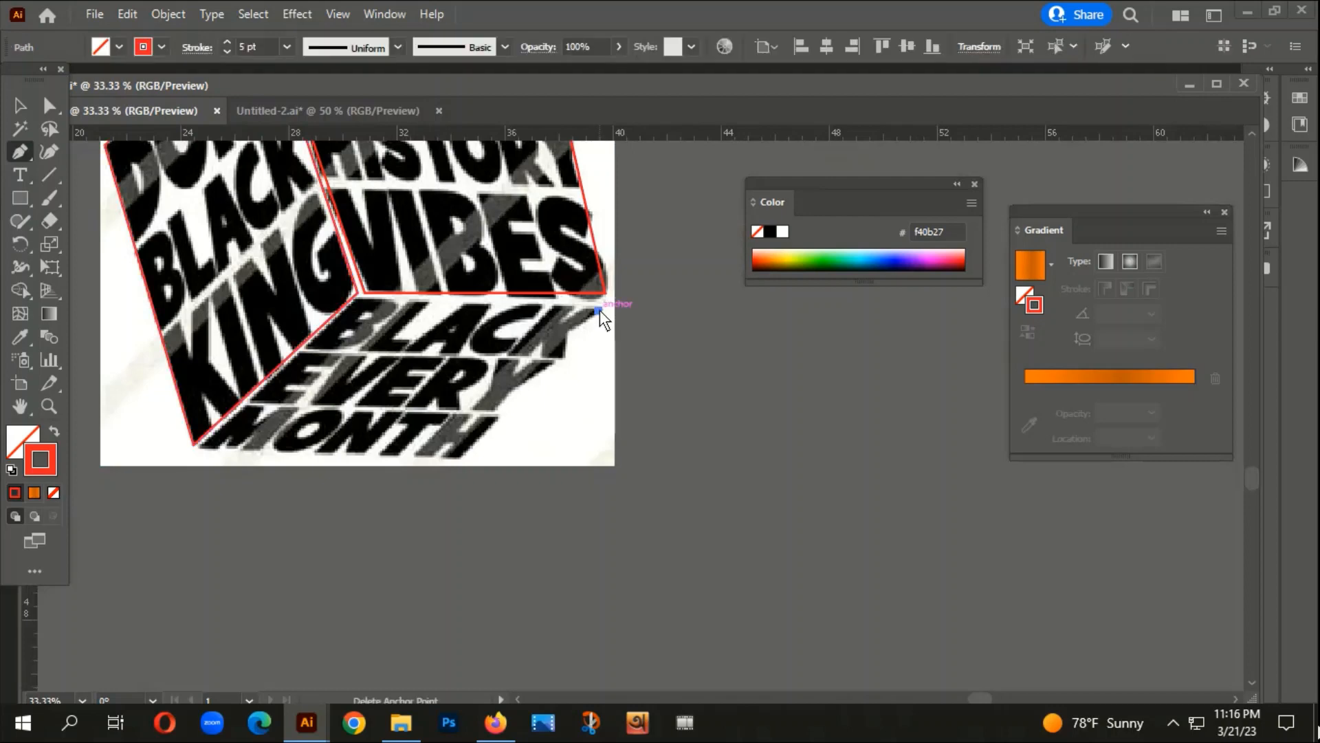
left_click(464, 459)
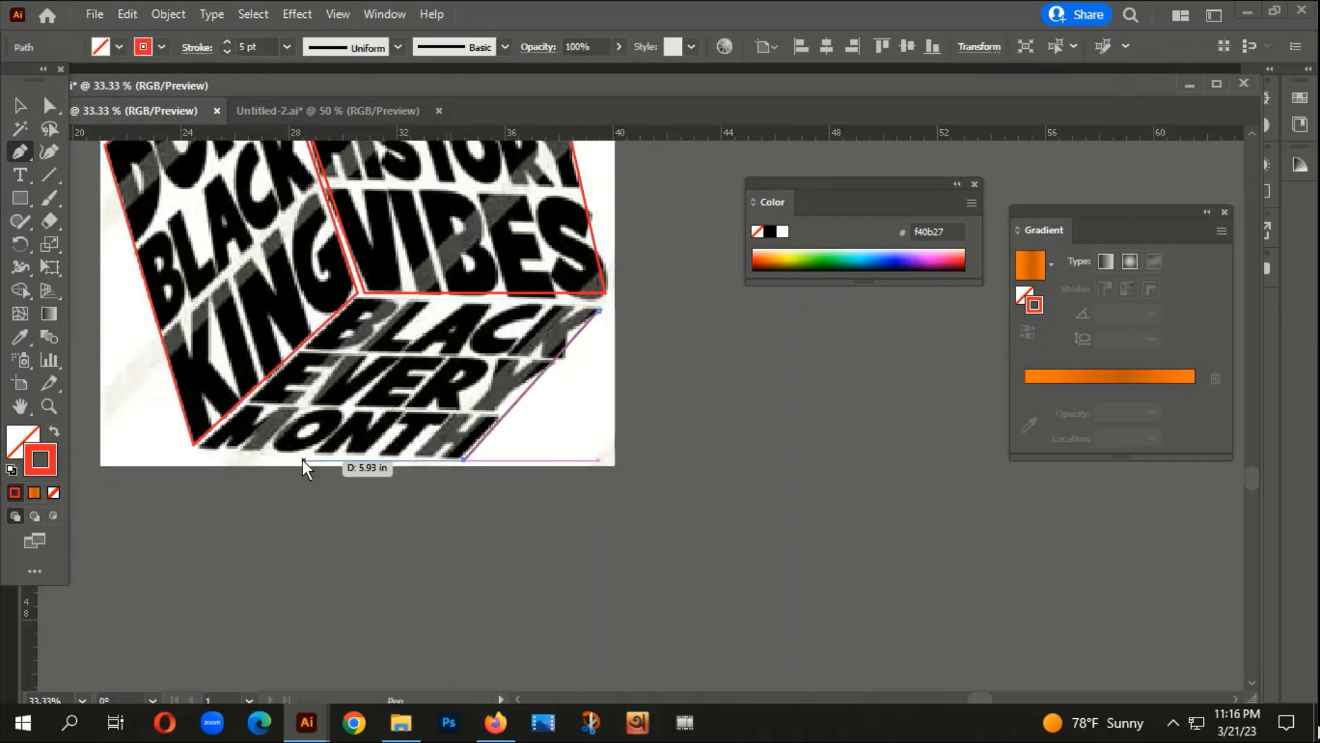
left_click(200, 446)
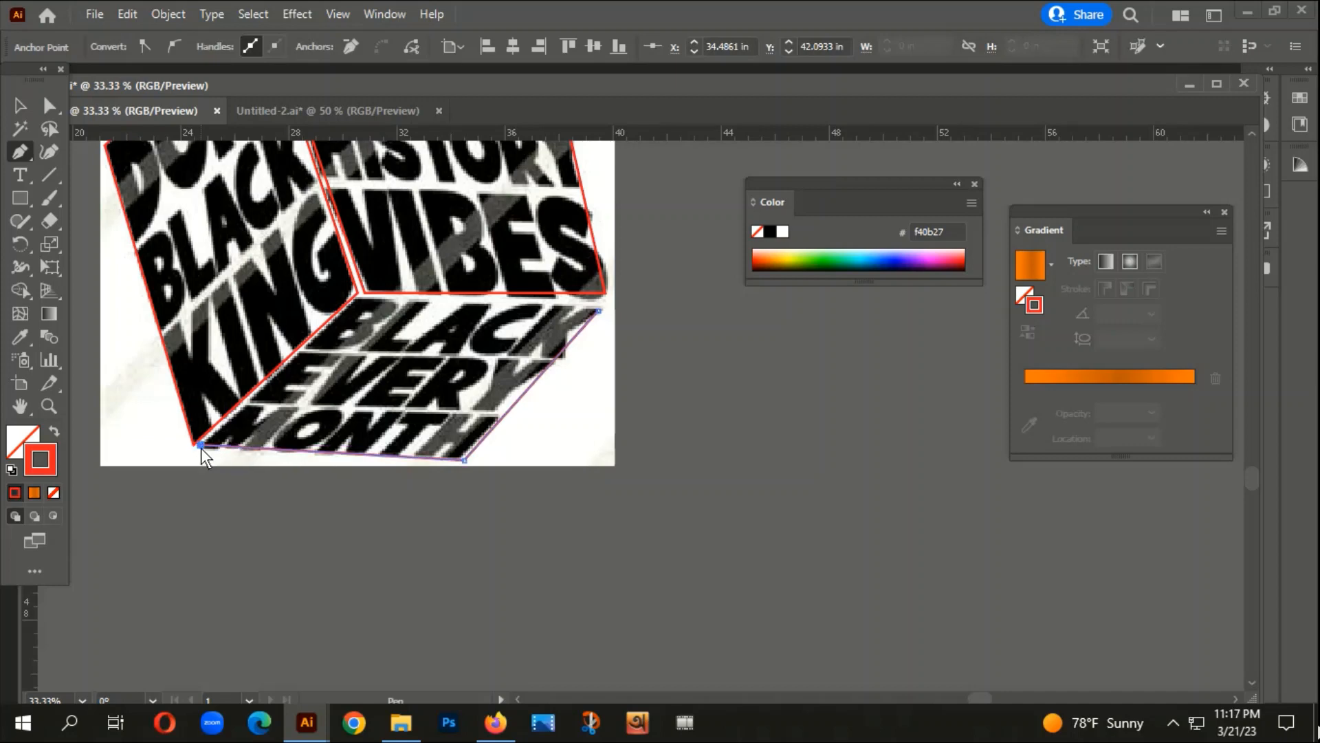
left_click(361, 298)
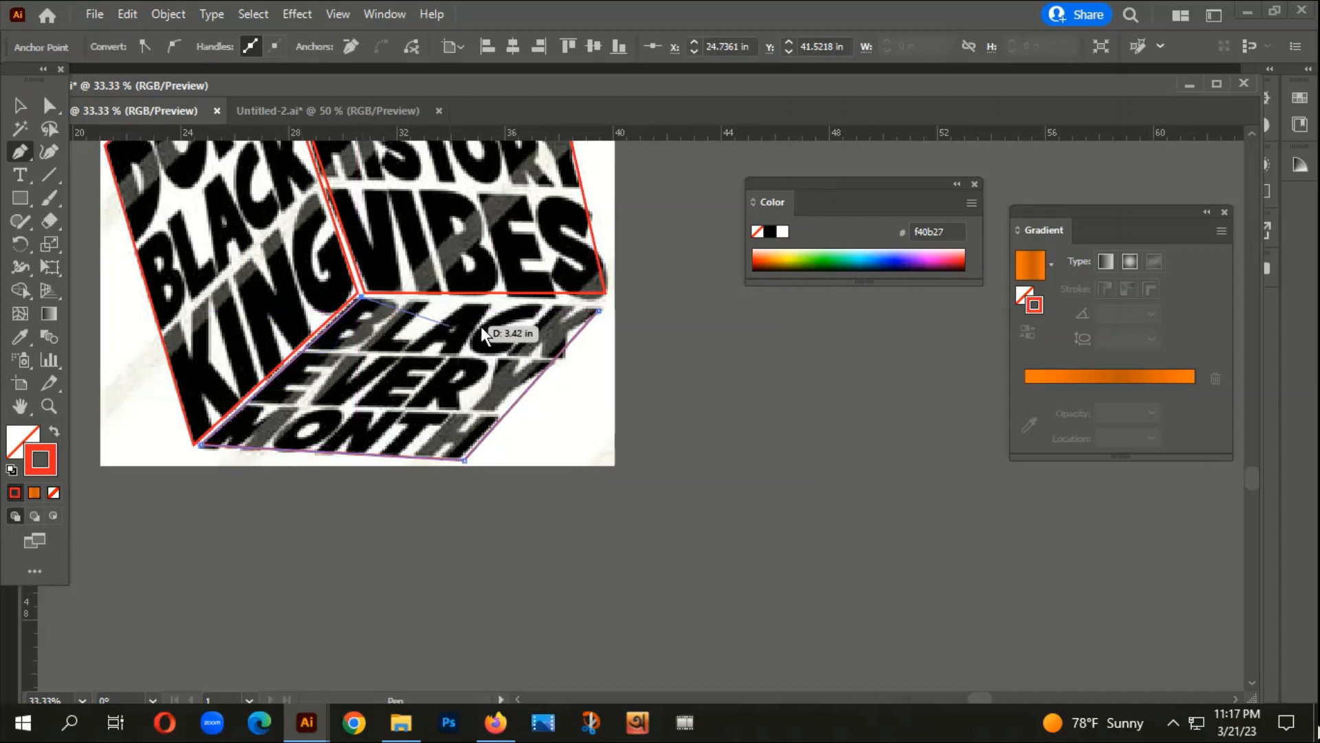
left_click(597, 311)
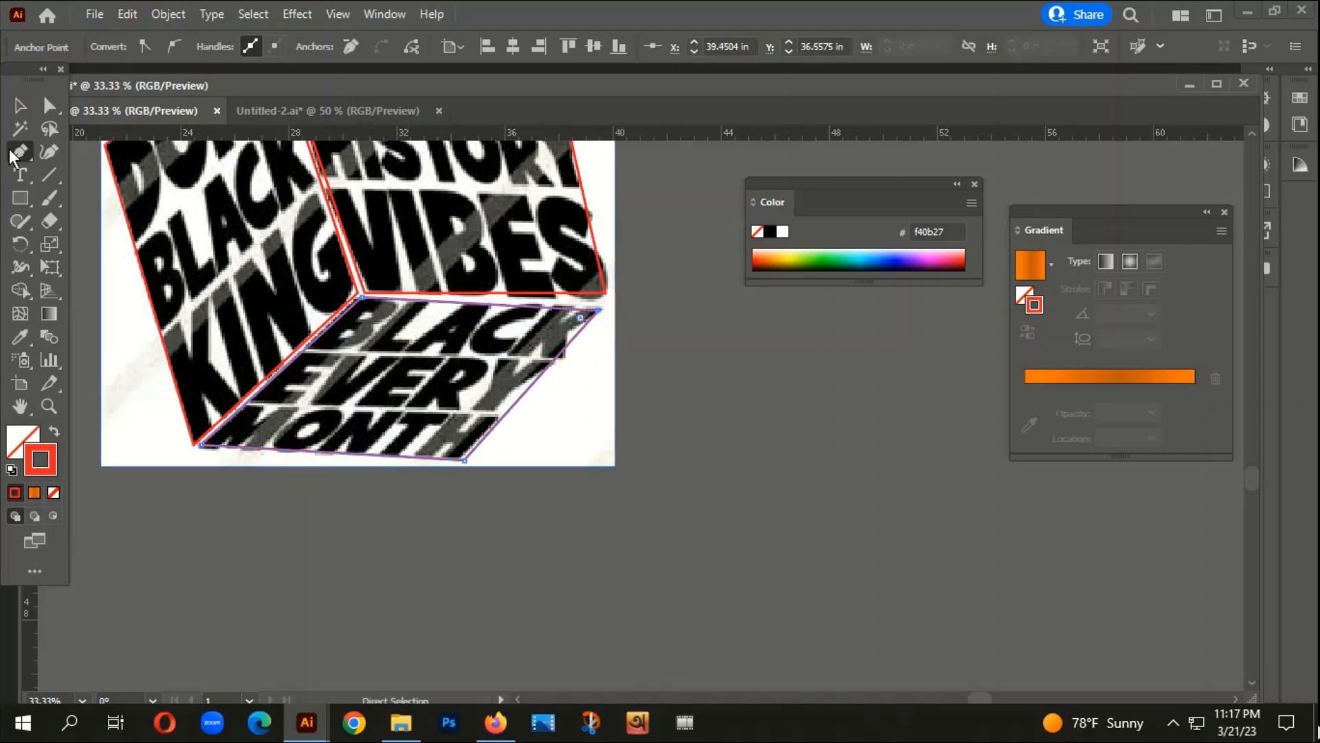
Step: Move the reference cube image aside so that it no longer lies behind the traced face outlines
left_click(21, 107)
left_click(501, 543)
scroll(527, 532, "down", 2)
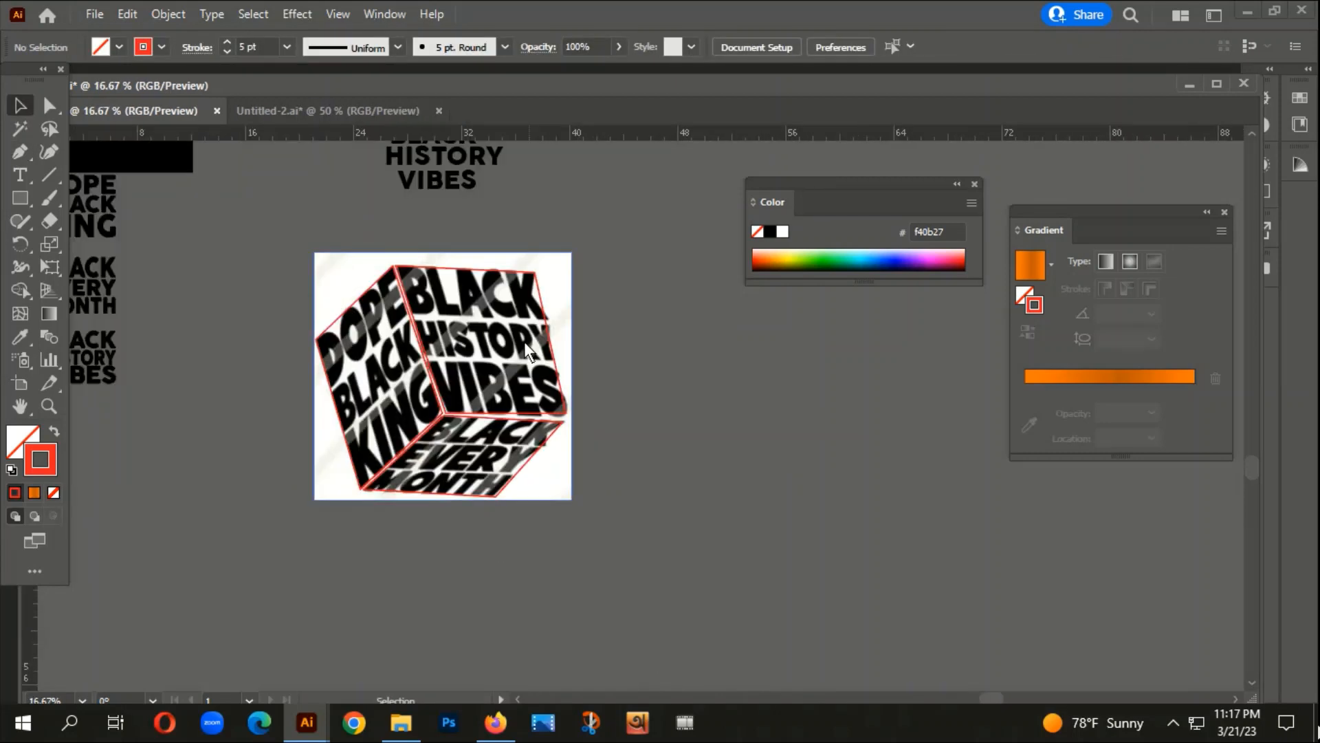
left_click_drag(510, 261, 867, 312)
Step: Reshape the front face outline by moving its lower outer corner down close to the bottom face's outer corner
scroll(516, 428, "up", 4)
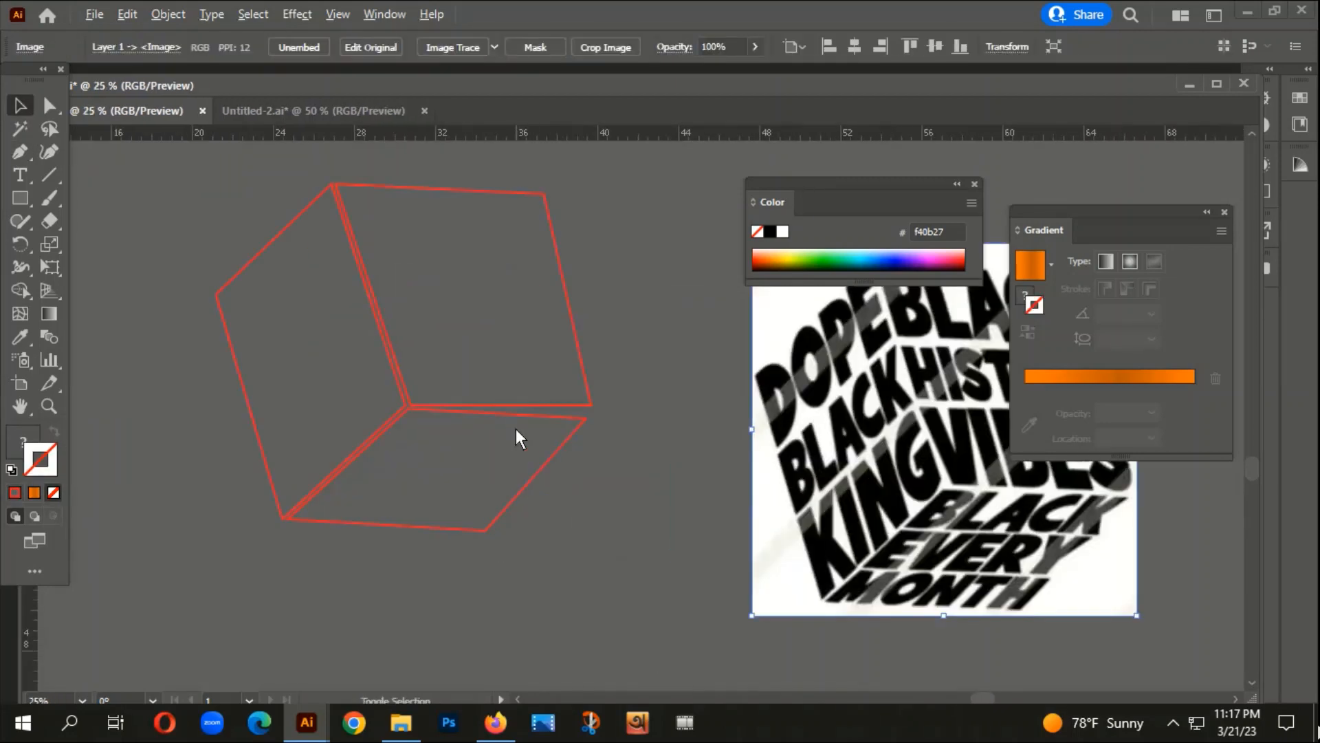
scroll(616, 510, "right", 5)
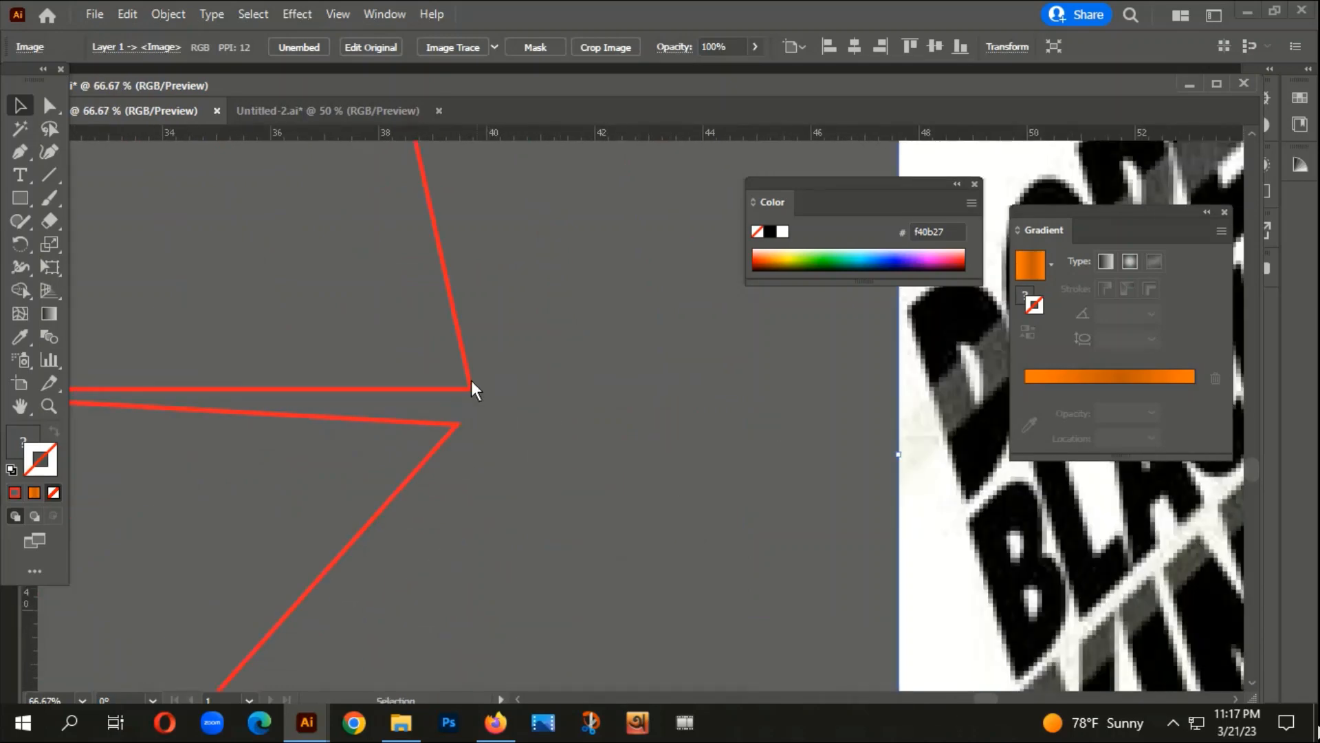
left_click(469, 388)
left_click(49, 106)
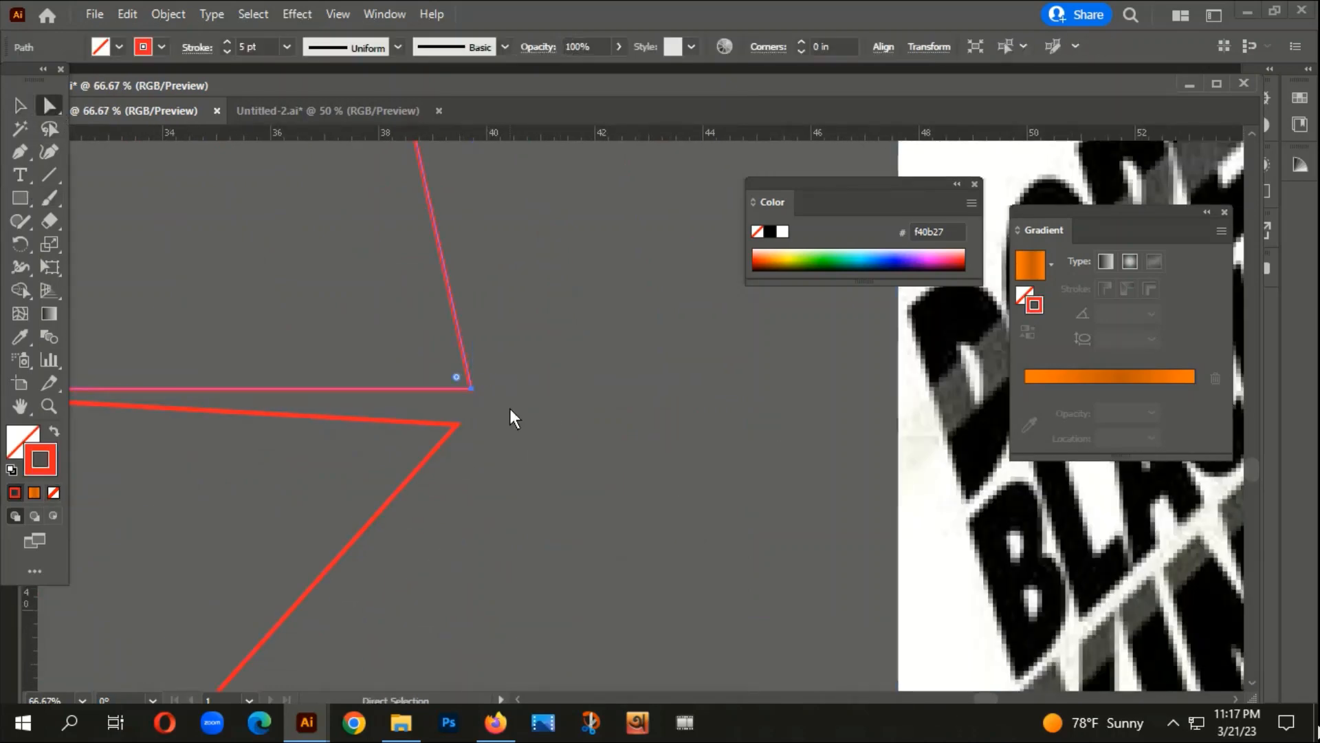
left_click_drag(471, 389, 452, 417)
scroll(491, 429, "down", 3)
left_click_drag(525, 557, 564, 535)
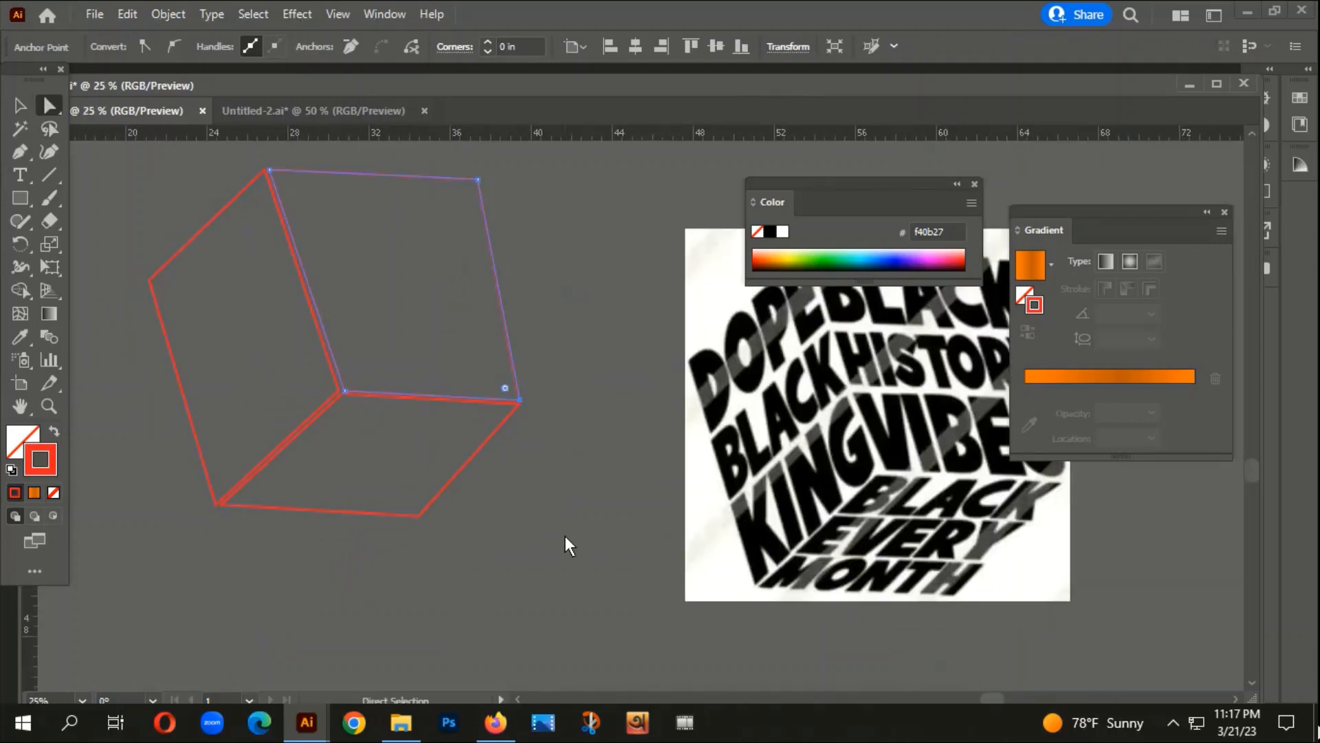
left_click(564, 535)
scroll(463, 521, "down", 4)
left_click_drag(684, 560, 488, 557)
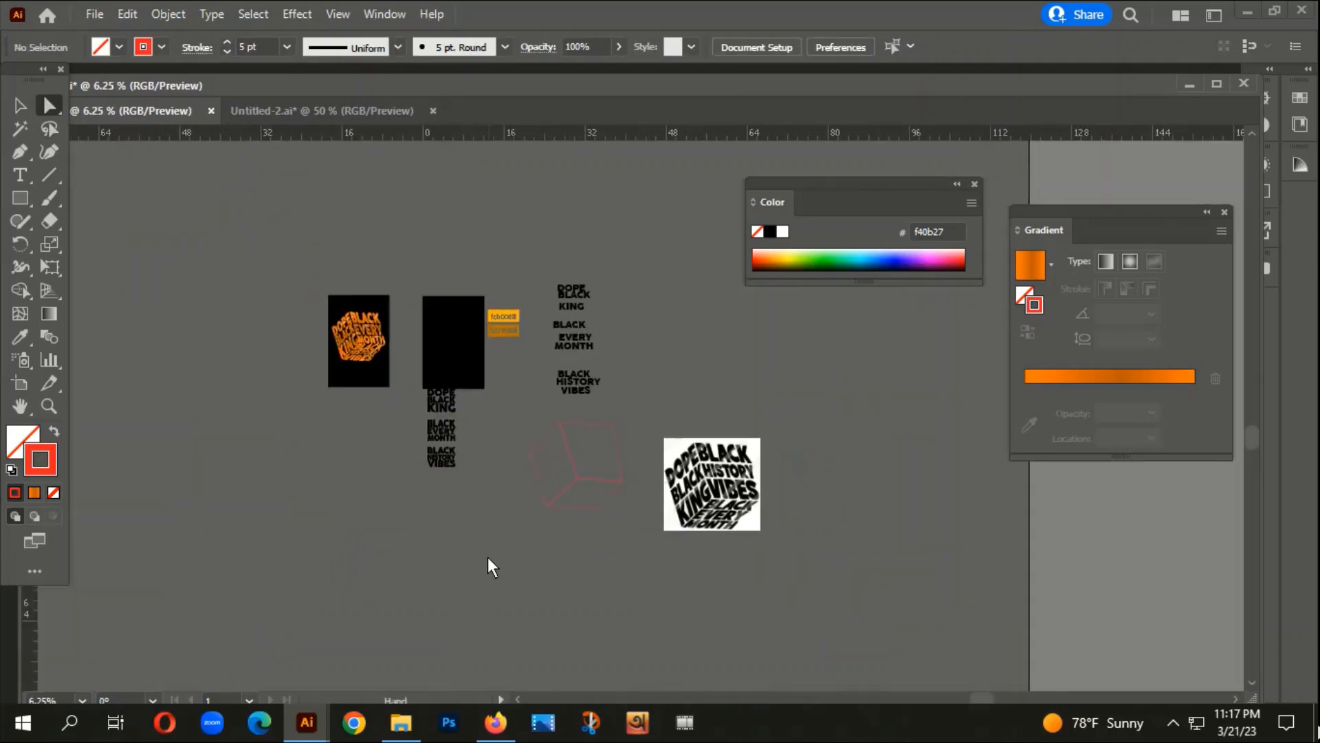
scroll(438, 436, "up", 3)
left_click_drag(853, 675, 385, 628)
left_click(533, 427)
scroll(553, 462, "down", 3)
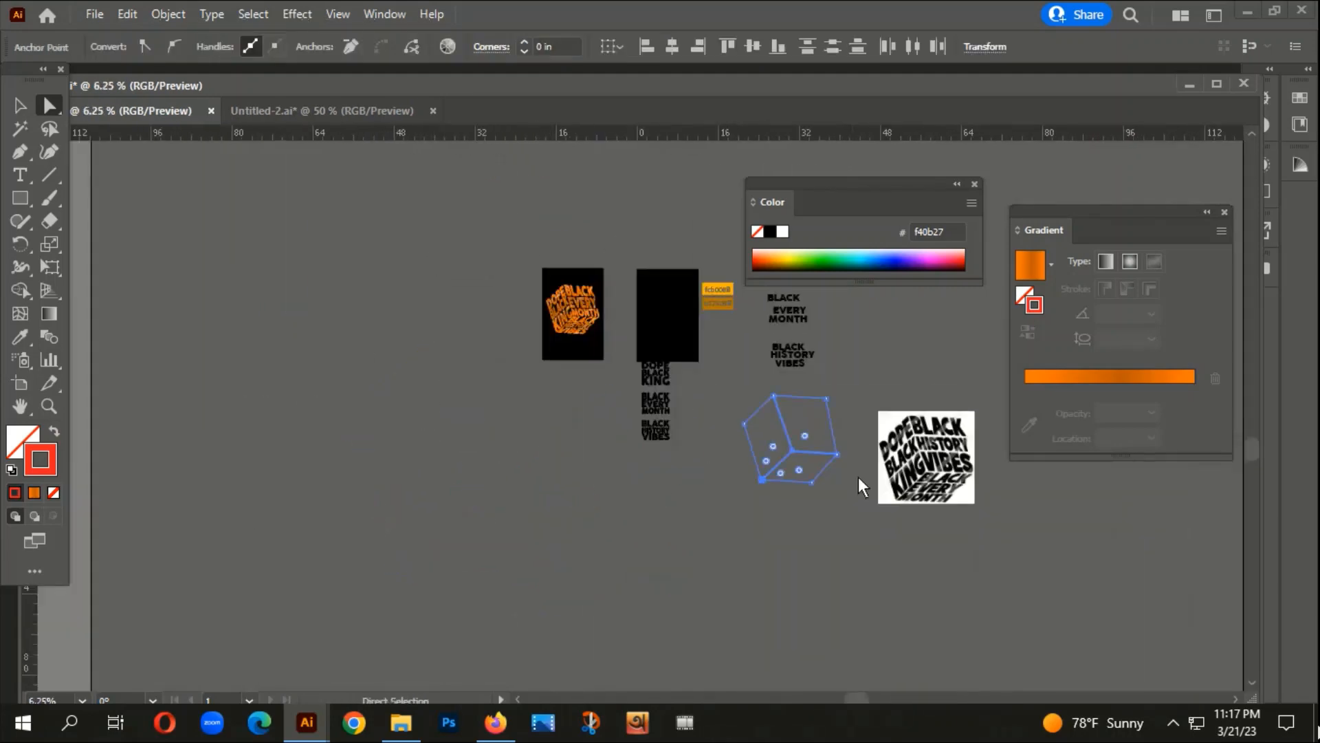
left_click_drag(858, 476, 477, 327)
key("ctrl+z")
left_click(619, 546)
left_click(626, 439)
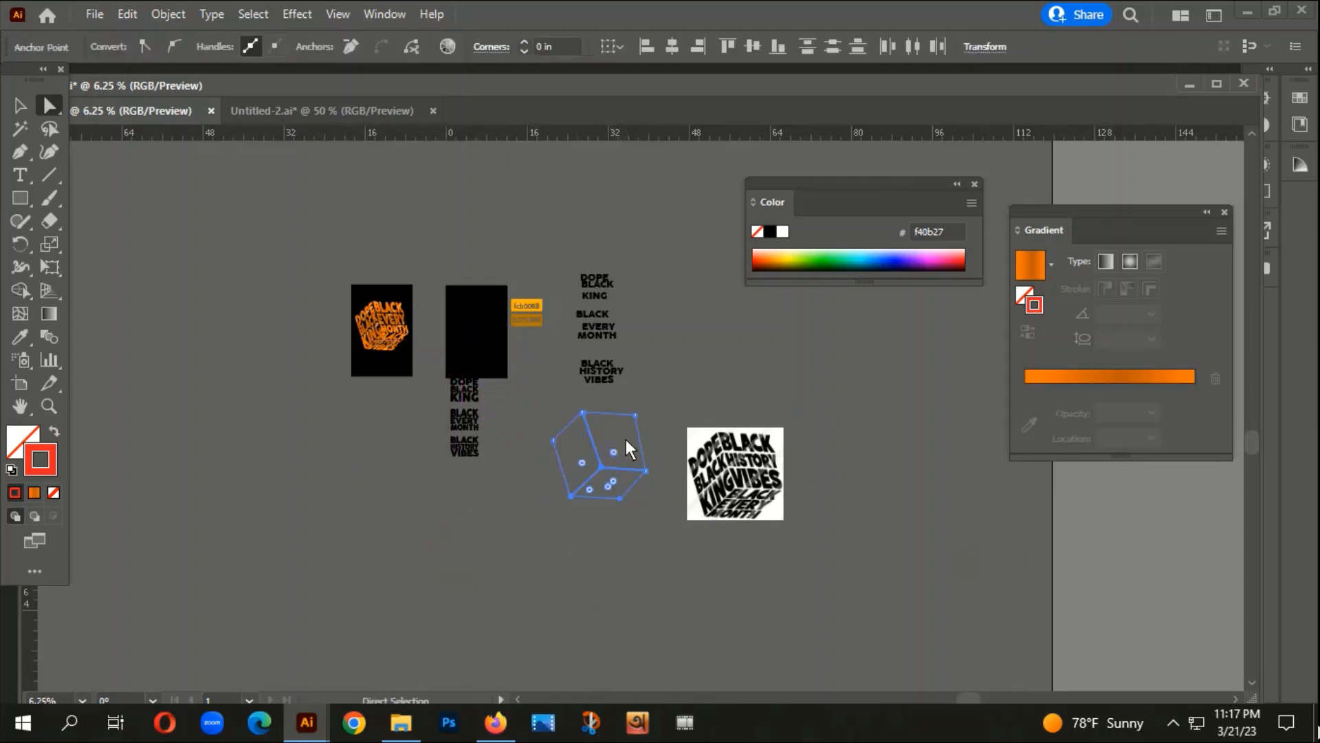
left_click(20, 106)
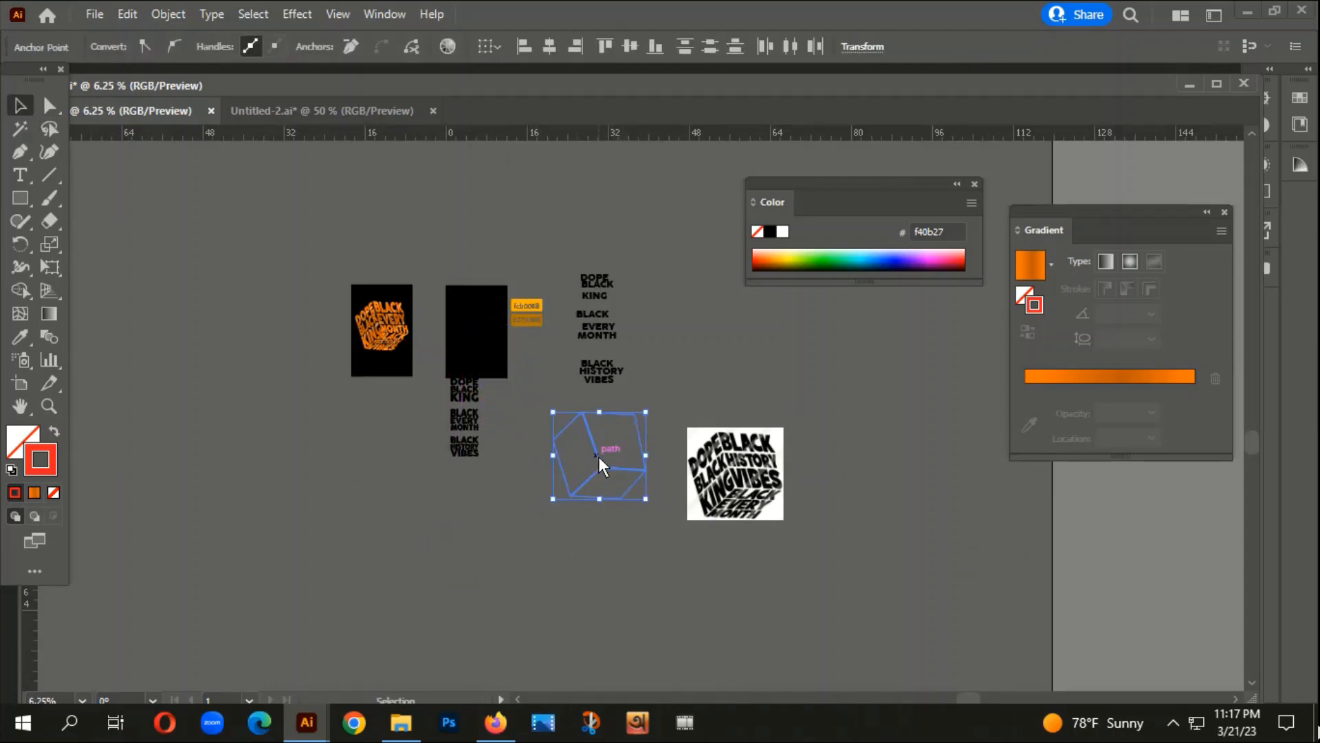
left_click_drag(598, 455, 469, 328)
key("ctrl+z")
left_click(539, 563)
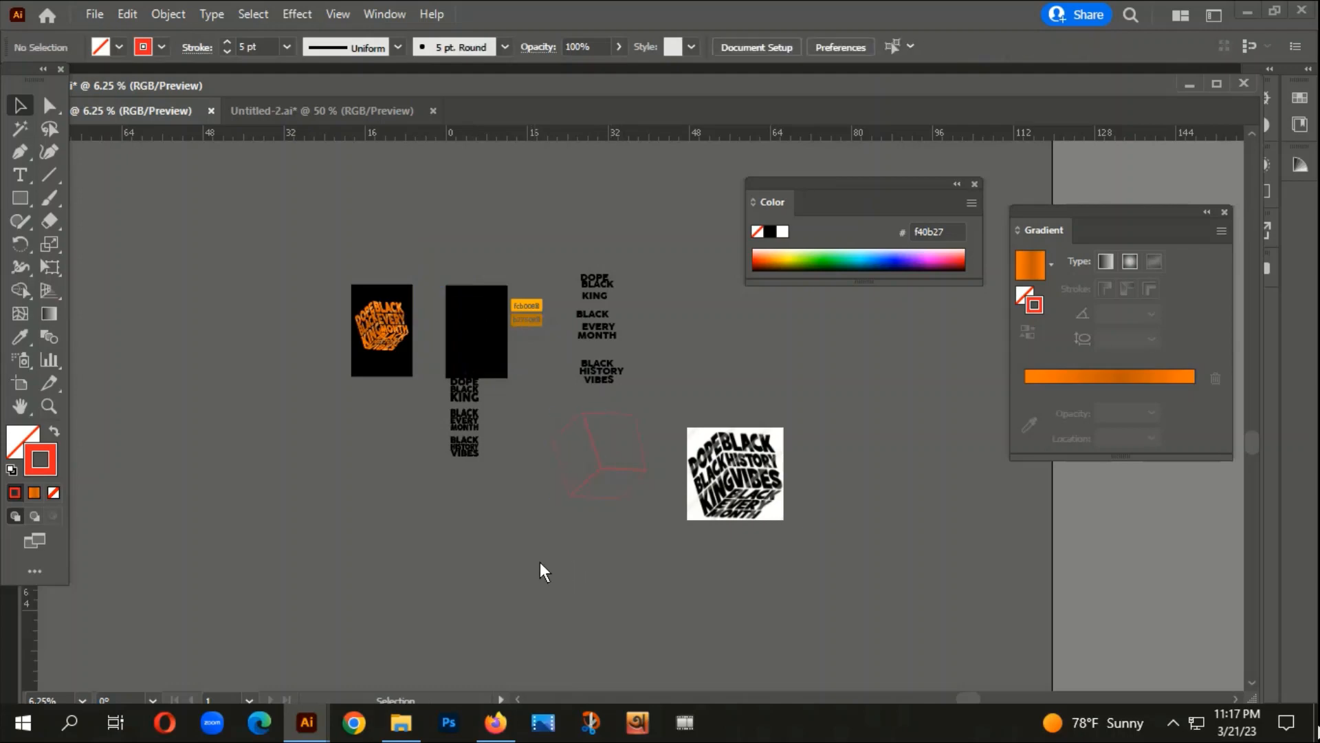
Step: Move the three traced cube face outlines together onto the empty black artboard
left_click(642, 423)
left_click_drag(612, 472, 470, 440)
scroll(492, 313, "up", 3)
left_click(519, 534)
Step: Nudge the upper inner corner of the right-hand face outline slightly away from the left face
scroll(492, 514, "up", 2)
scroll(420, 206, "up", 3)
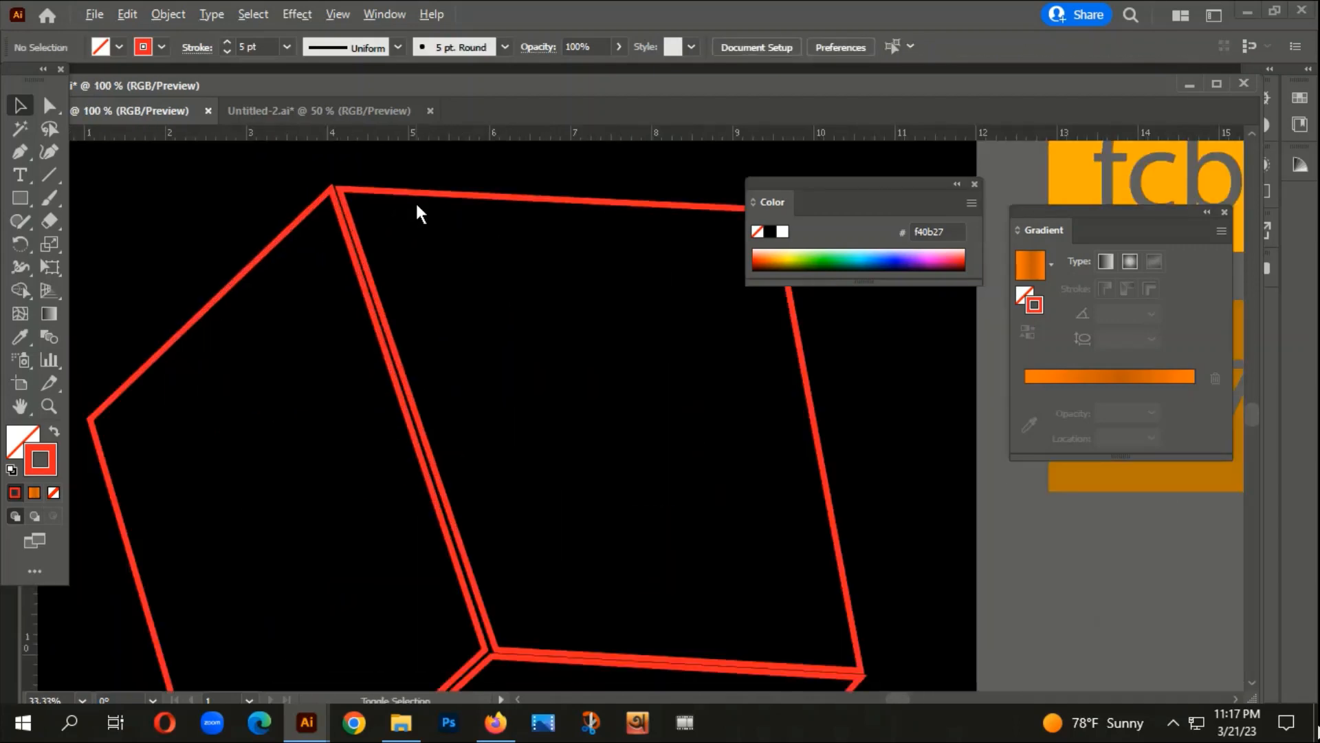
left_click(353, 200)
scroll(385, 323, "up", 2)
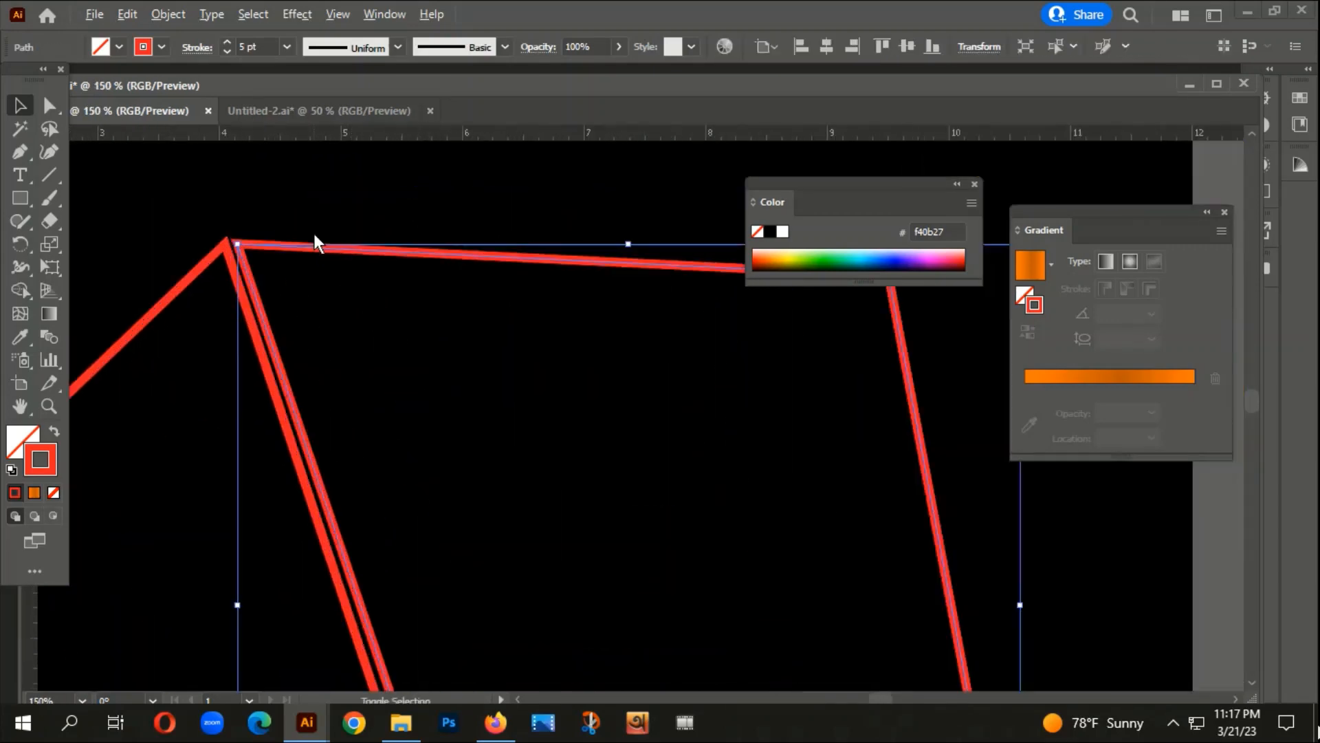
left_click(50, 110)
left_click_drag(216, 248, 233, 241)
Step: Raise the right-hand face outline's inner corner slightly to widen its gap from the bottom face at the cube's centre
scroll(253, 251, "down", 1)
left_click_drag(433, 623, 447, 368)
scroll(452, 476, "up", 2)
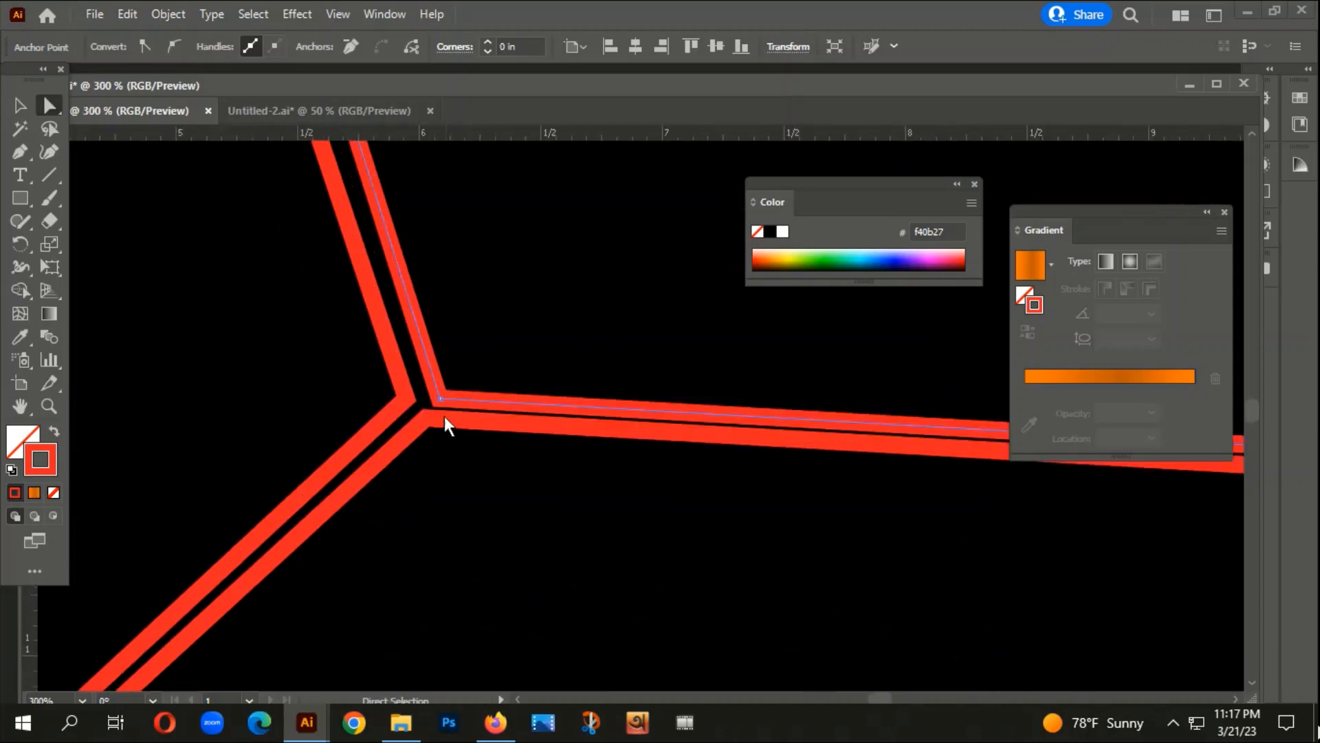
left_click_drag(443, 409, 441, 377)
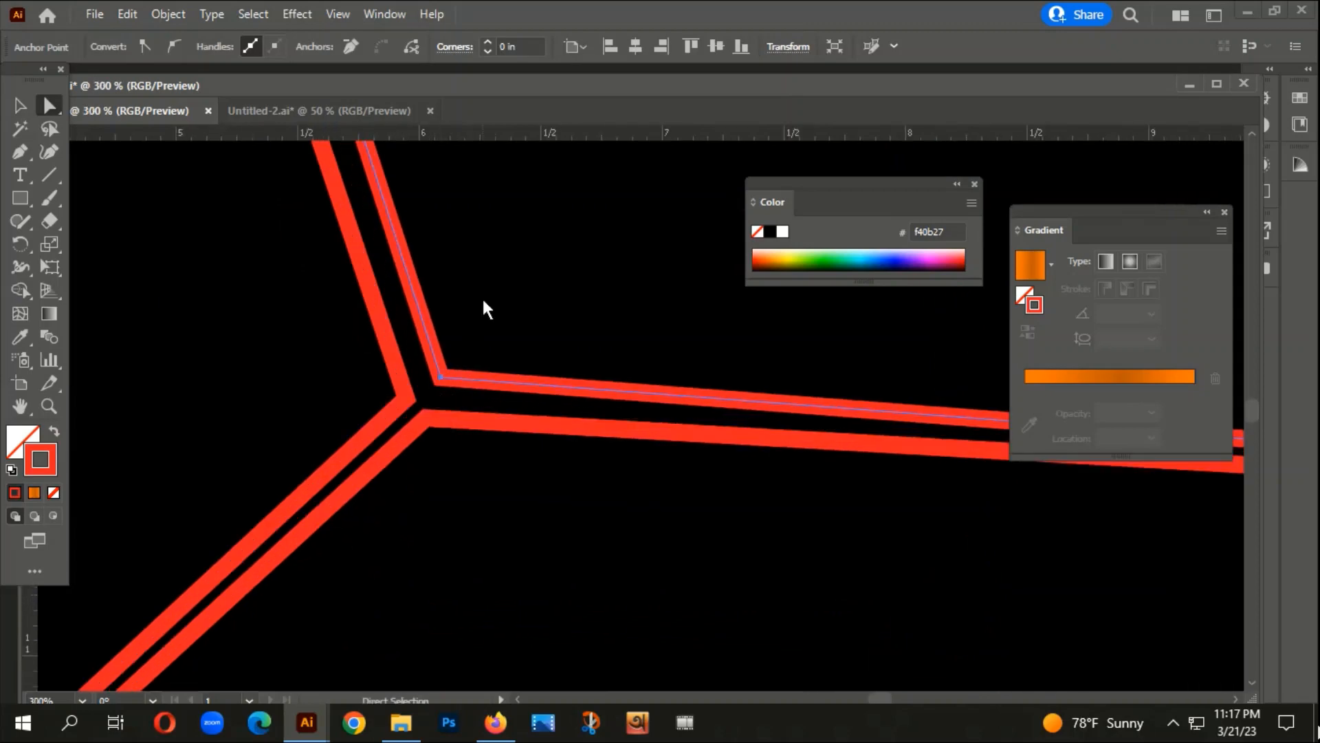
left_click(482, 295)
Step: Lower the bottom face outline's left corner slightly to separate it from the left face's lowest corner
scroll(473, 337, "down", 4)
scroll(327, 482, "up", 4)
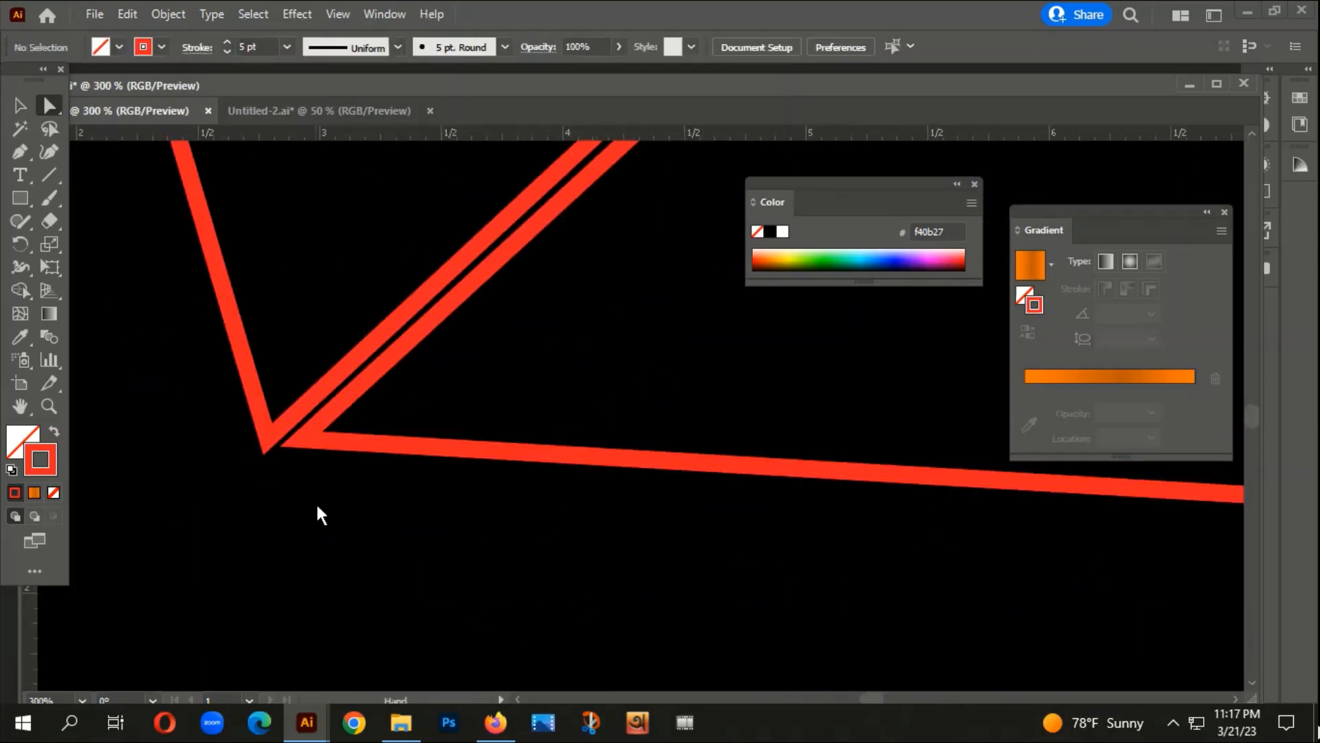
left_click(307, 440)
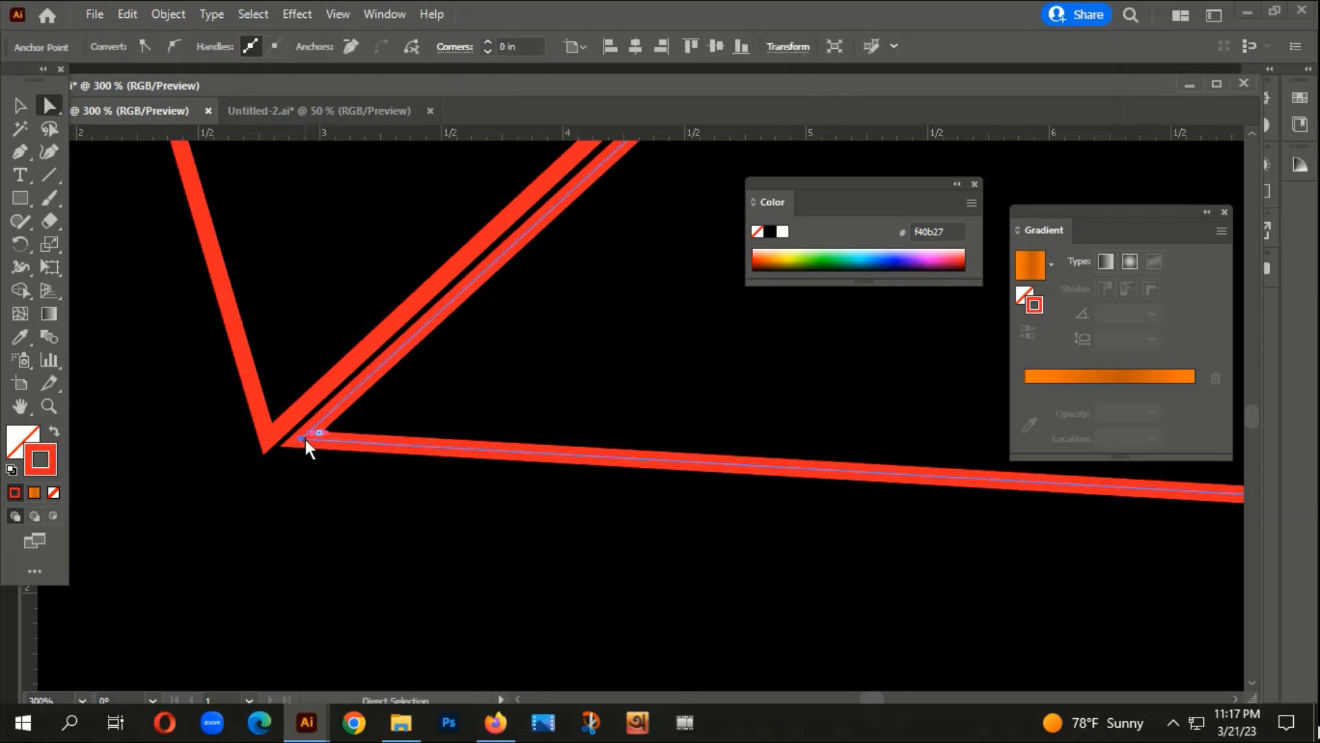
left_click_drag(305, 439, 304, 457)
left_click(326, 562)
scroll(334, 553, "down", 5)
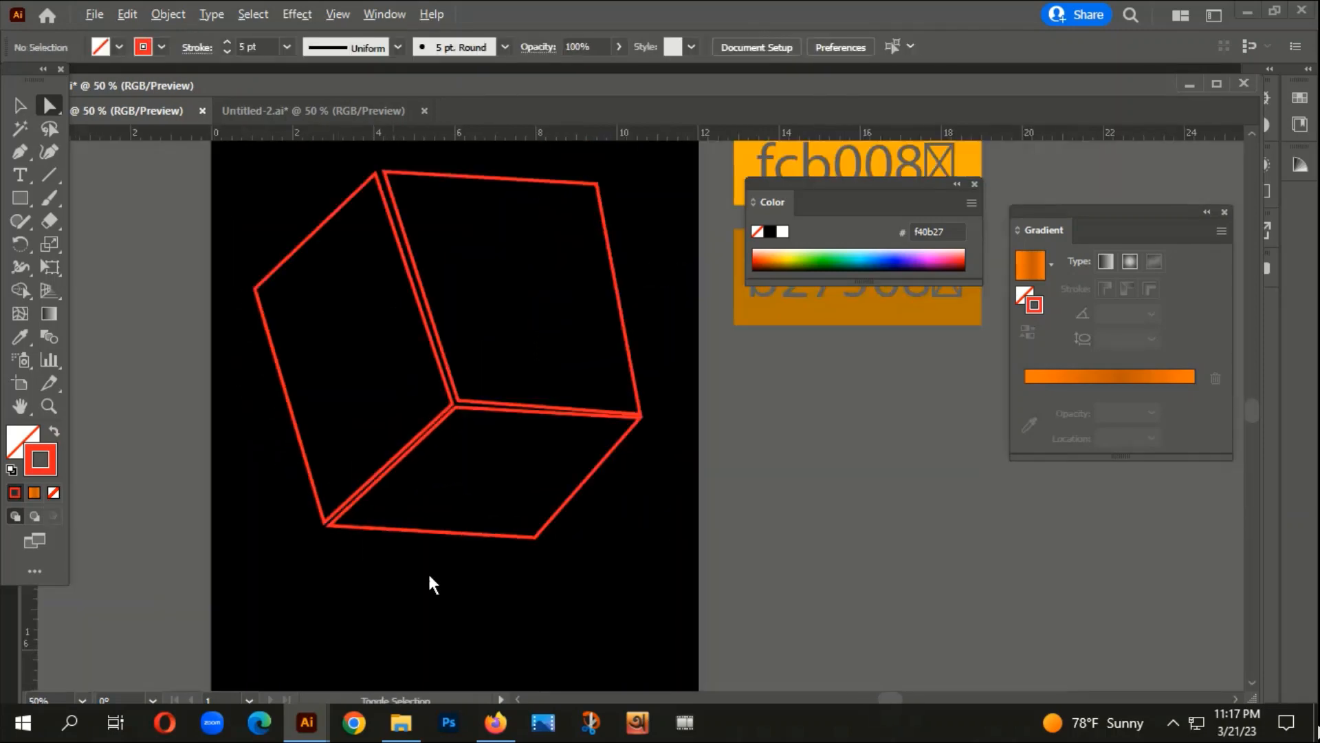
Step: Shift the right-hand face outline's lower outer corner slightly up and outward, away from the bottom face's corner
scroll(650, 397, "up", 3)
left_click(628, 408)
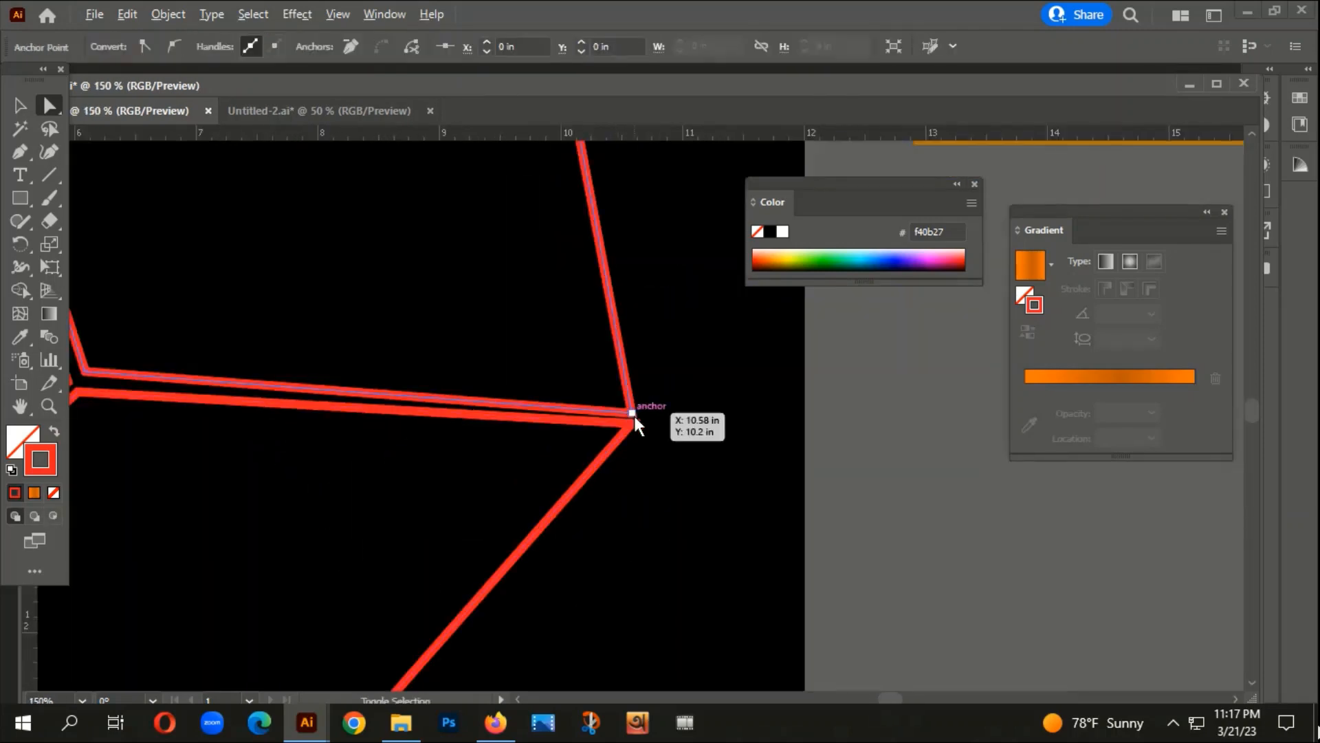
scroll(631, 412, "up", 3)
left_click(630, 407)
left_click_drag(629, 407, 640, 395)
scroll(640, 395, "down", 4)
left_click(701, 520)
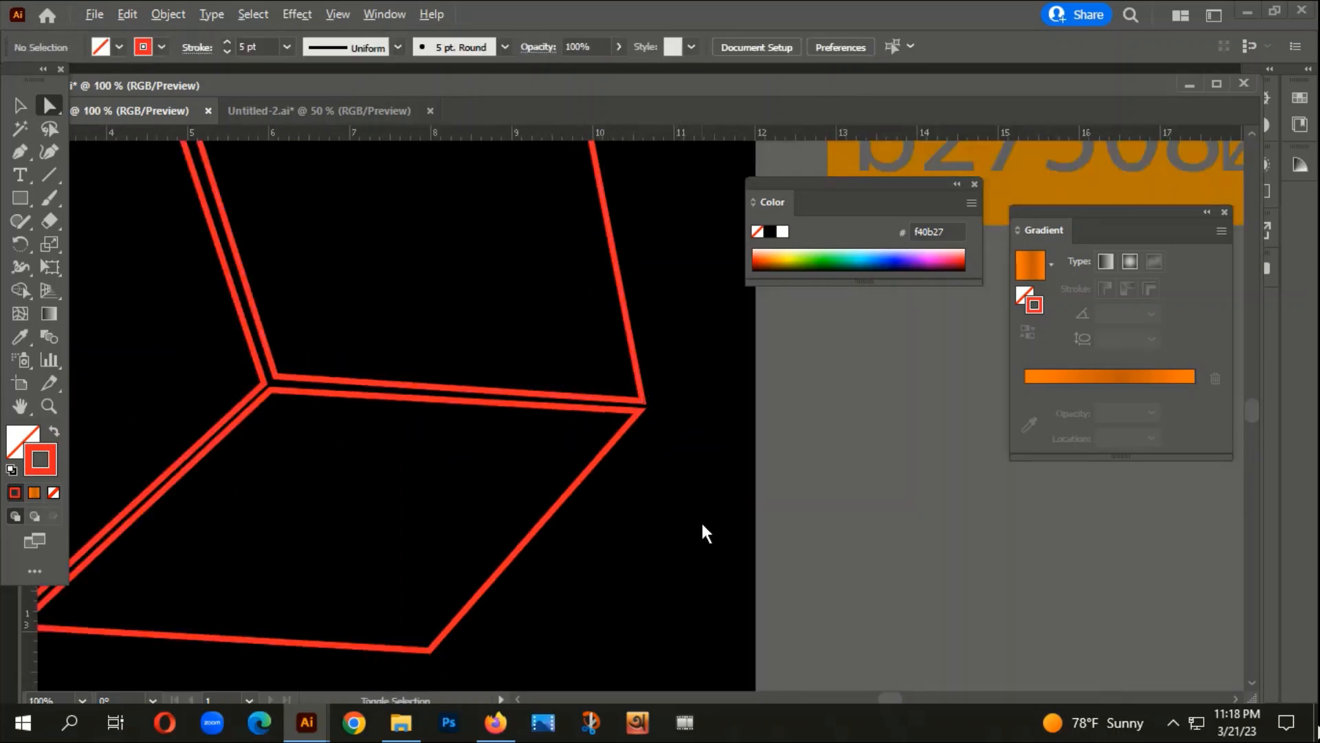
scroll(698, 520, "down", 4)
left_click_drag(631, 533, 545, 479)
scroll(546, 479, "down", 2)
left_click_drag(662, 557, 495, 414)
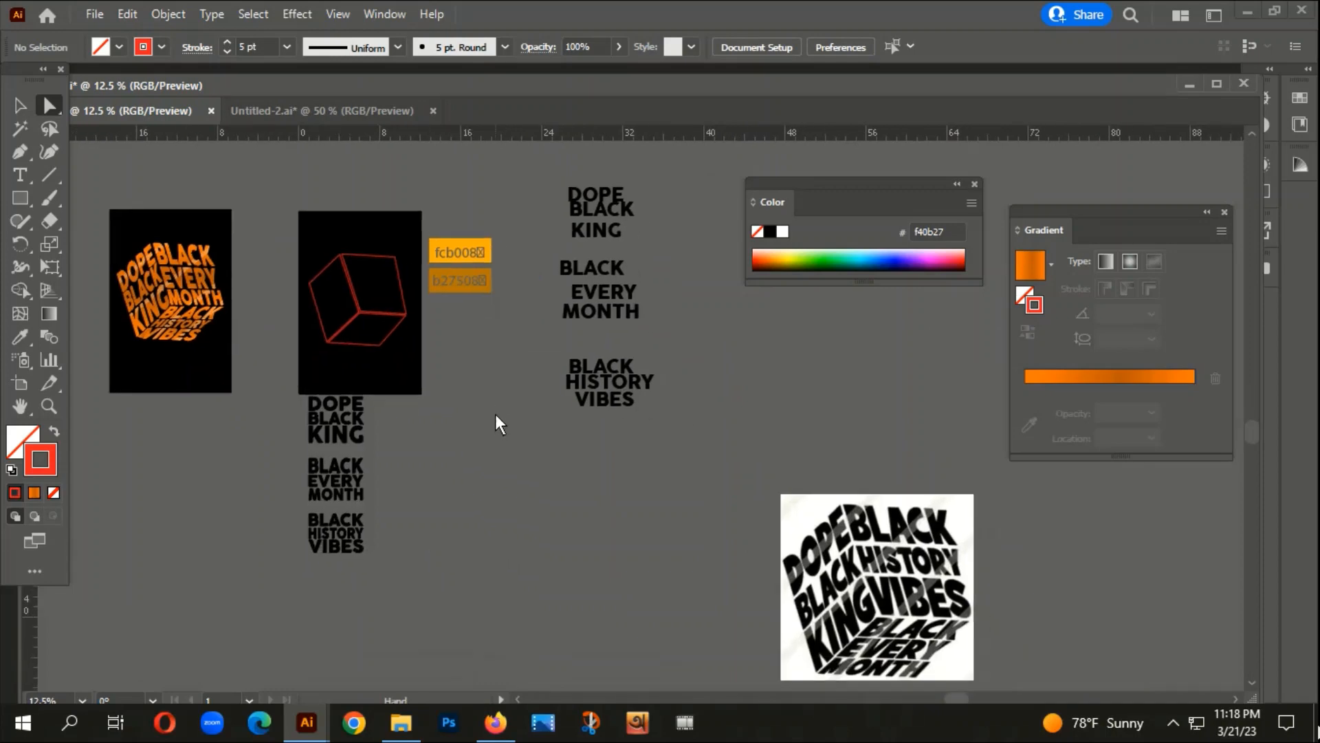
left_click_drag(723, 444, 763, 373)
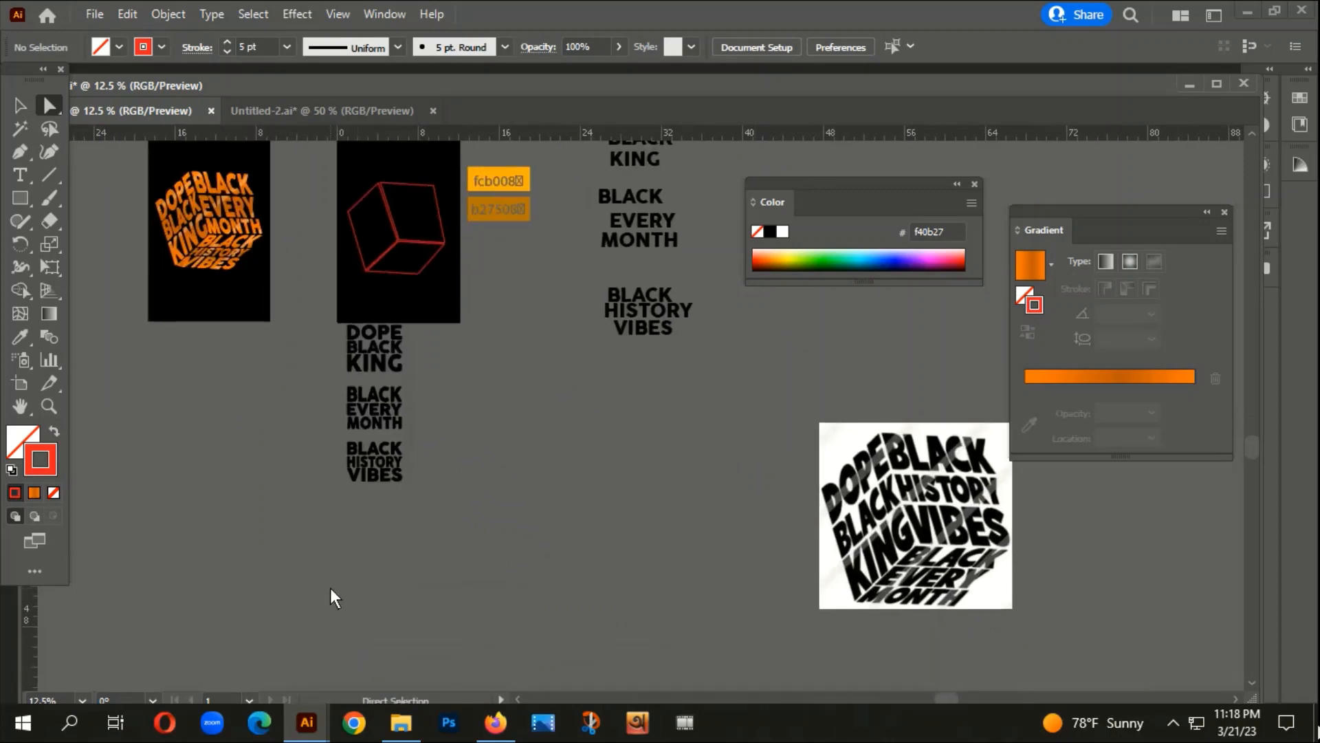
right_click(415, 320)
left_click(337, 522)
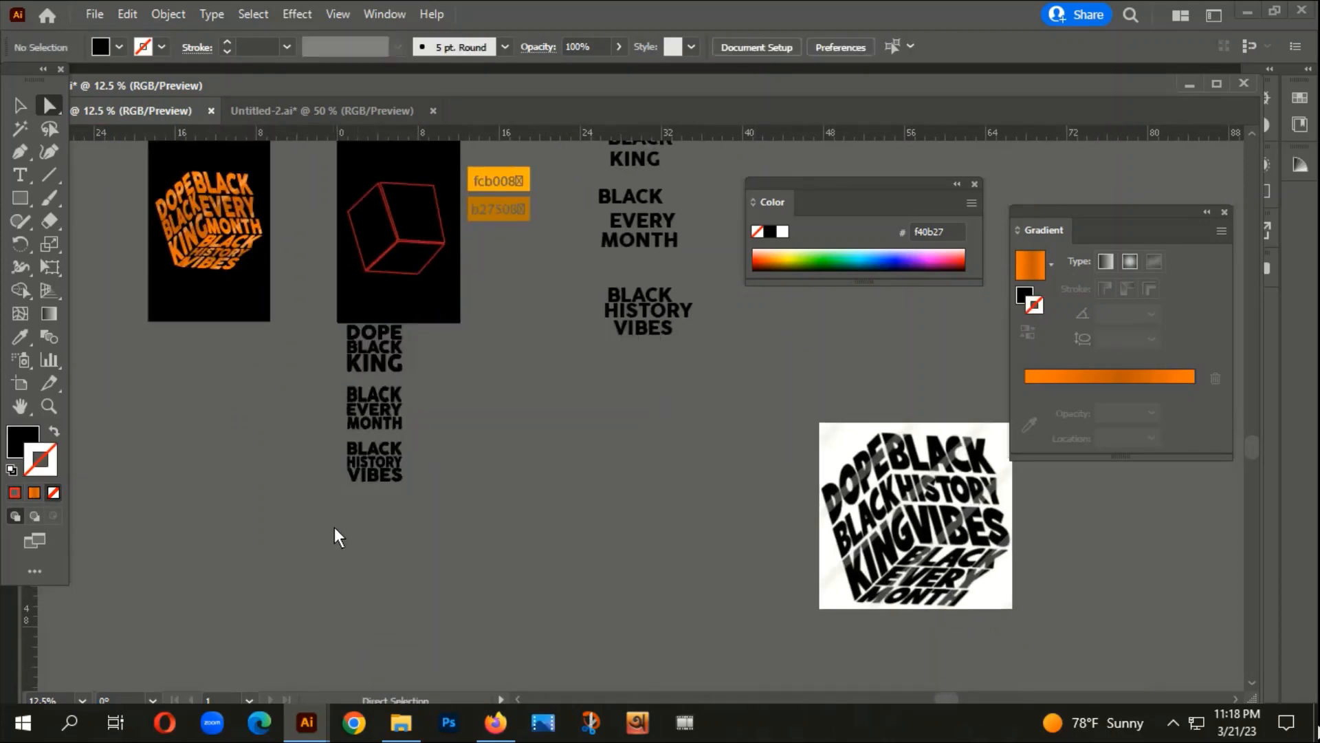
left_click_drag(420, 313, 420, 312)
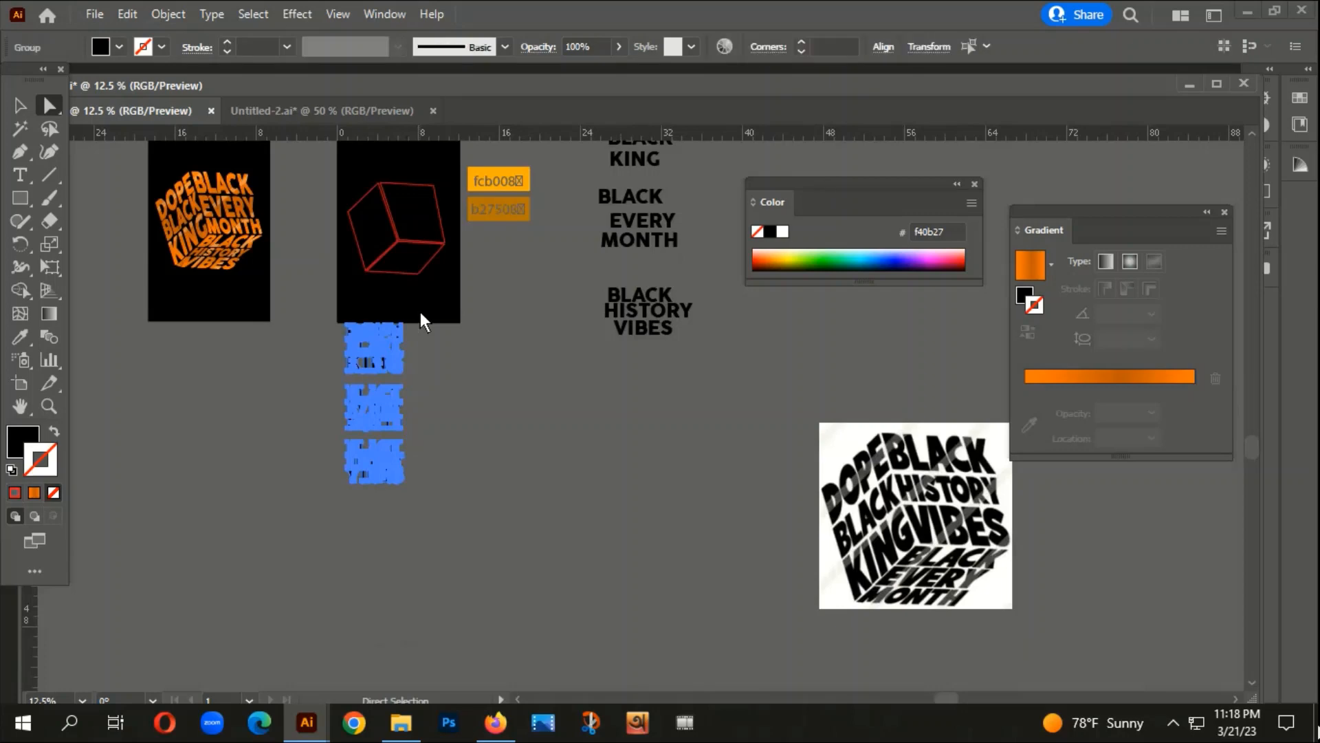
left_click(451, 495)
left_click_drag(539, 425, 596, 505)
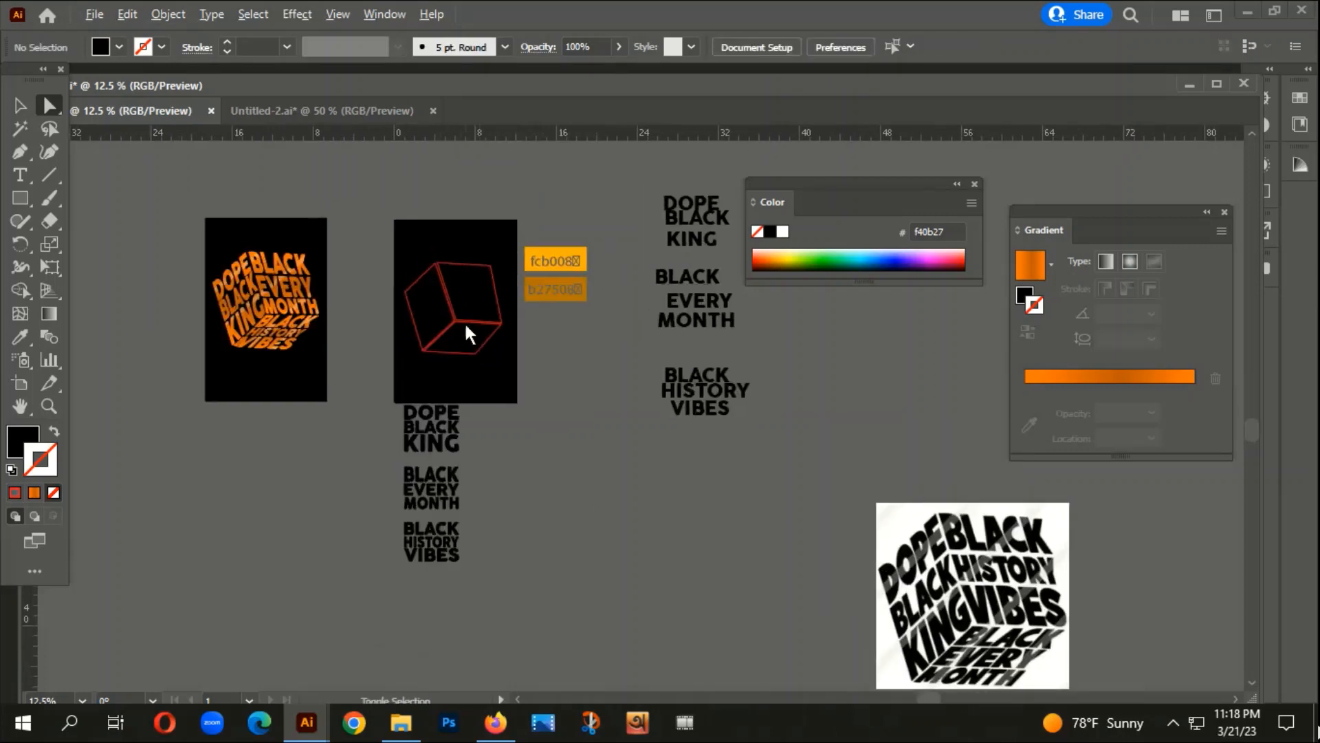
scroll(464, 323, "up", 2)
left_click_drag(493, 383, 494, 383)
left_click_drag(325, 181, 507, 332)
left_click(517, 450)
scroll(507, 473, "down", 4)
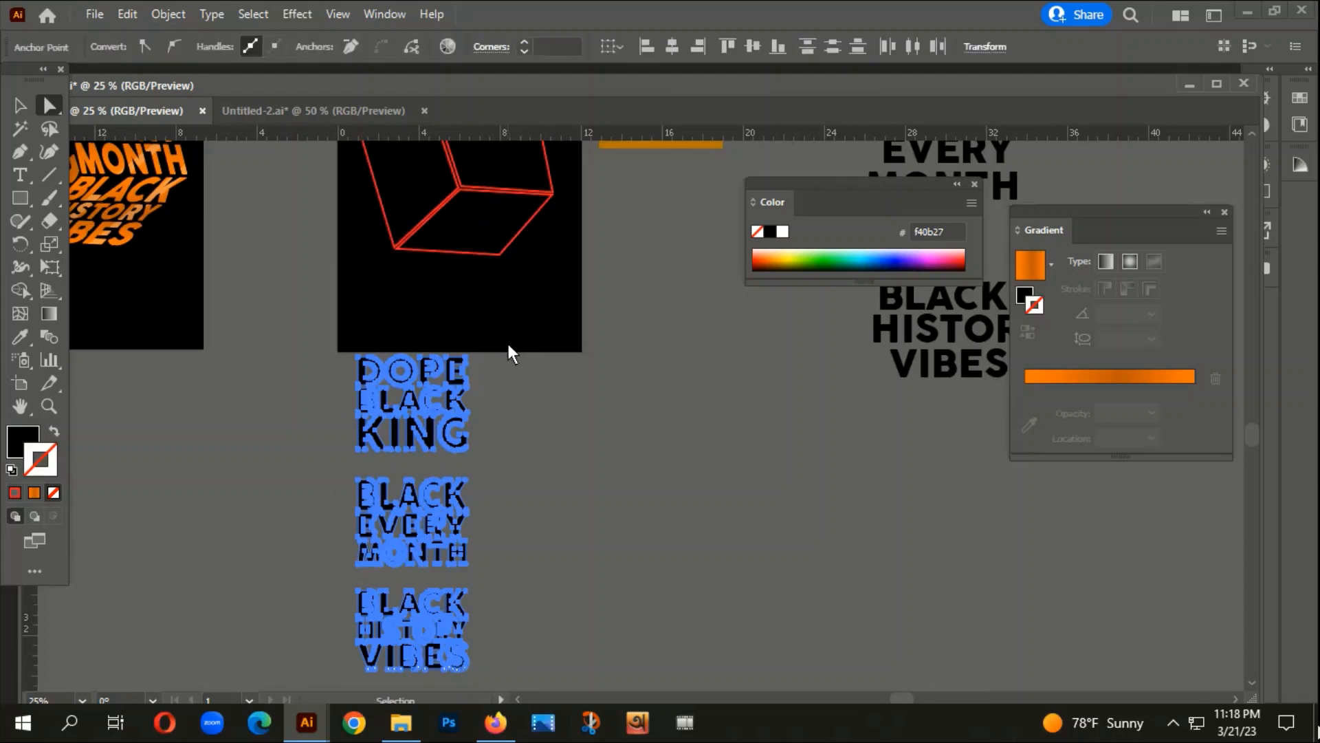
scroll(463, 505, "down", 1)
scroll(464, 505, "down", 1)
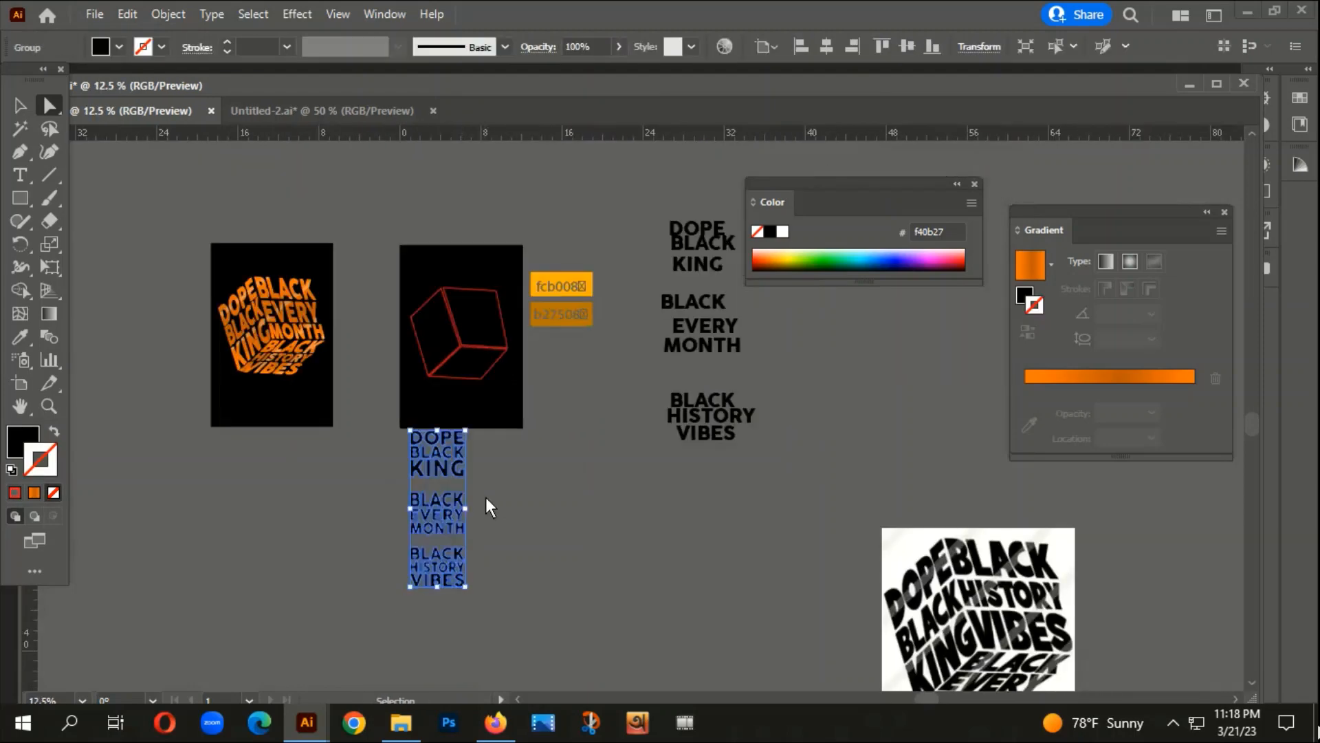
Step: Cut the three fitted word blocks below the black artboard and paste them back in place
left_click(18, 108)
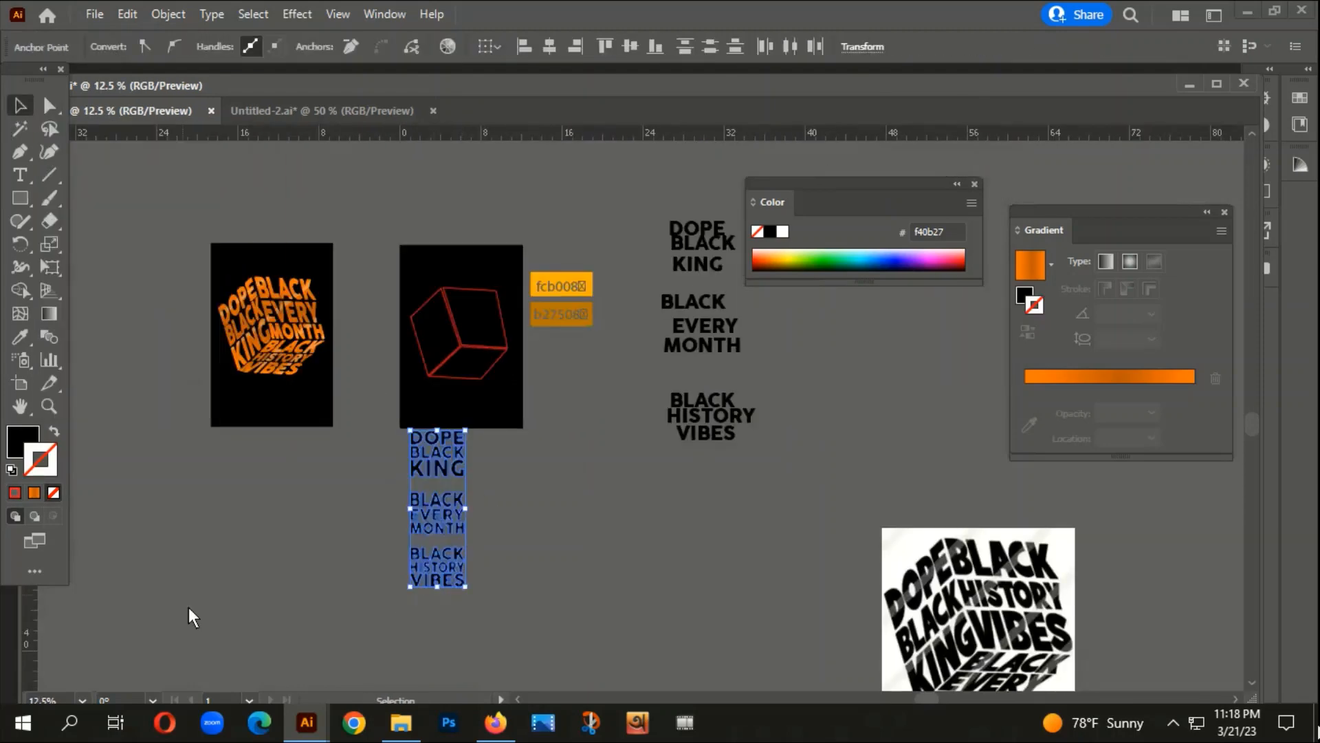
left_click(353, 660)
left_click_drag(495, 418, 495, 419)
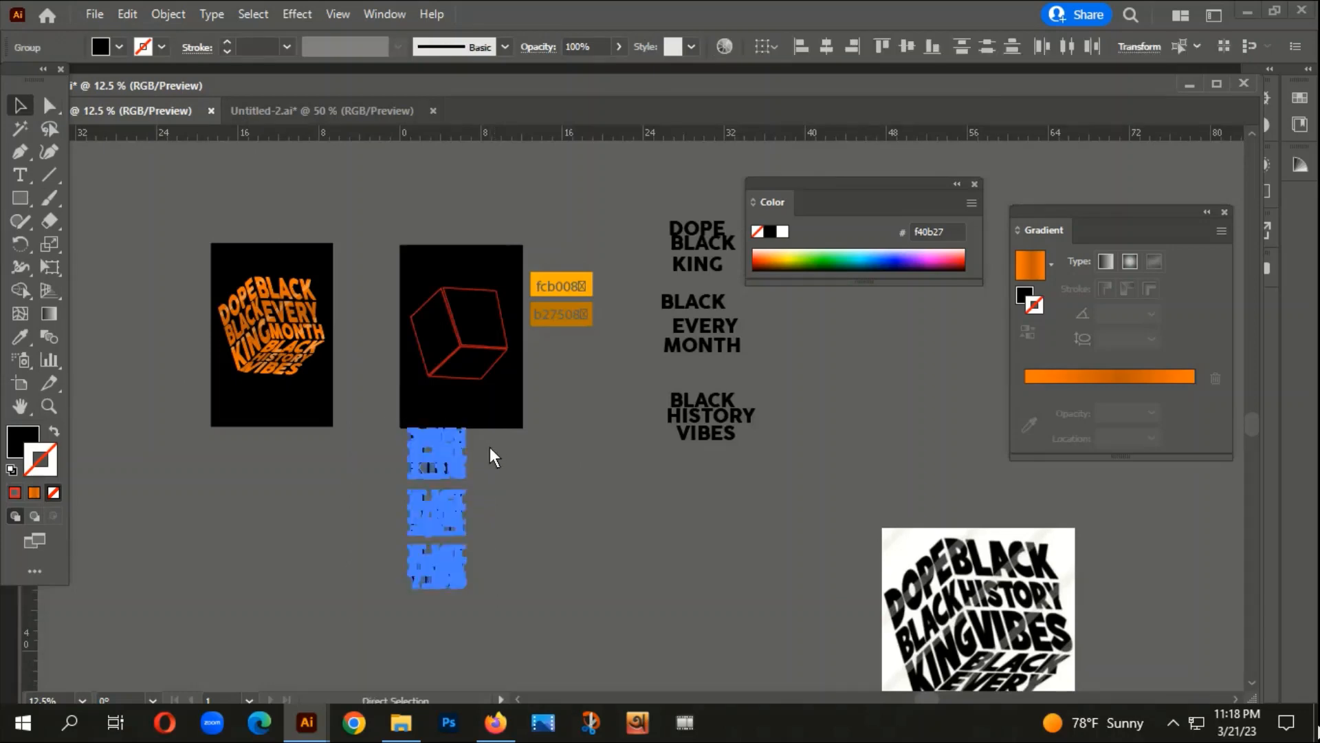
key("ctrl+x")
scroll(475, 366, "up", 1)
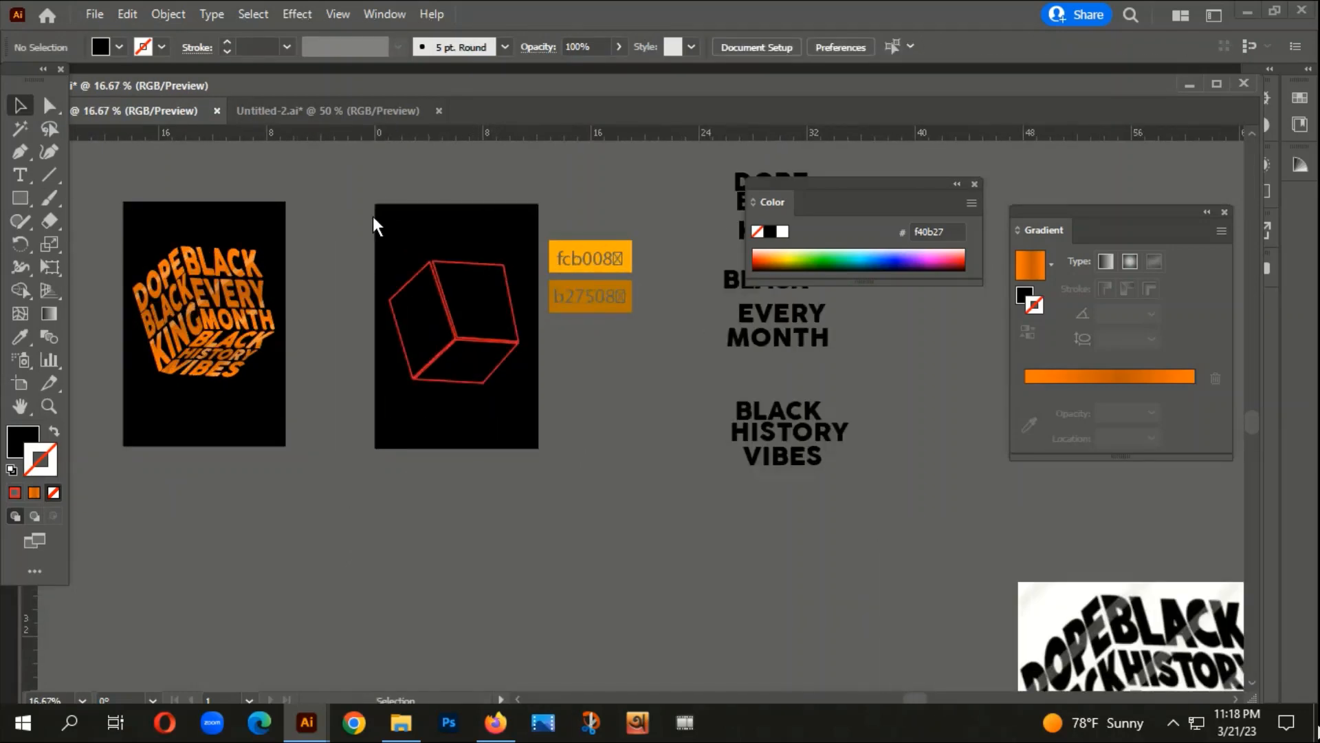
left_click_drag(373, 215, 509, 422)
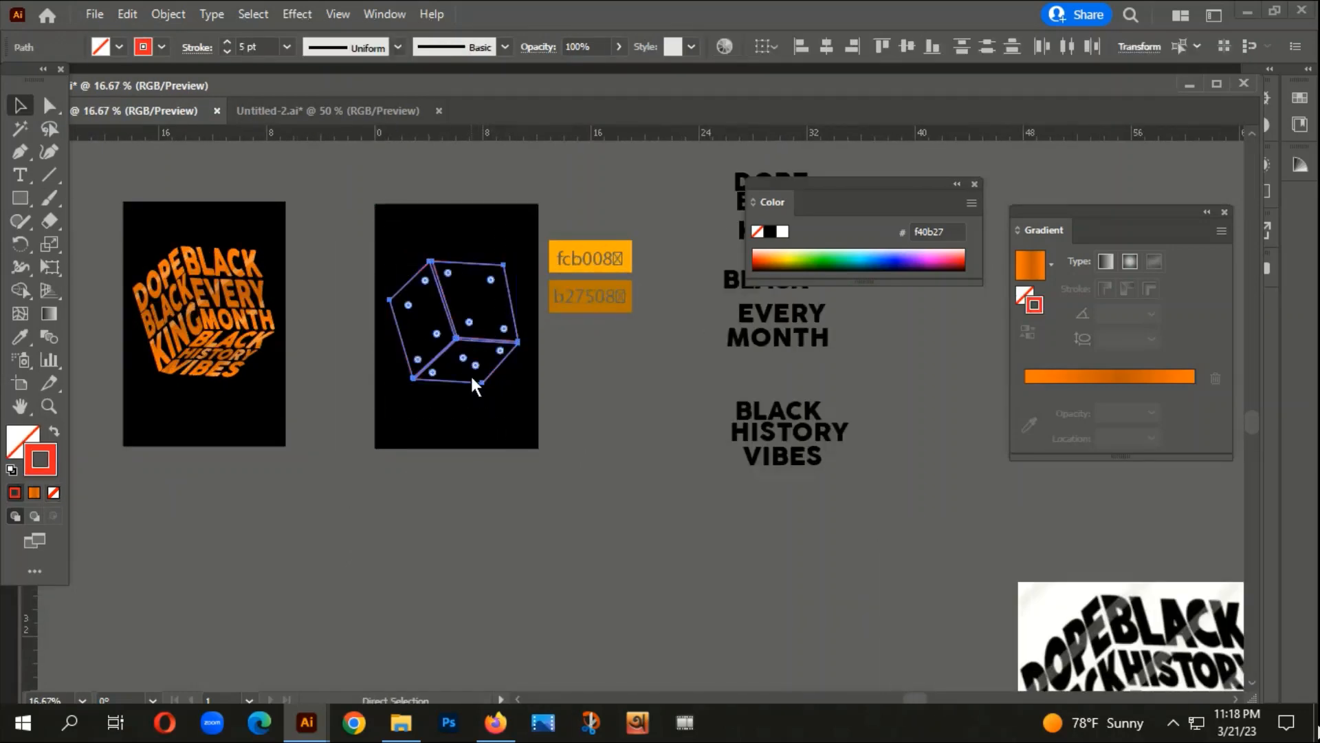
key("ctrl+f")
left_click(479, 398)
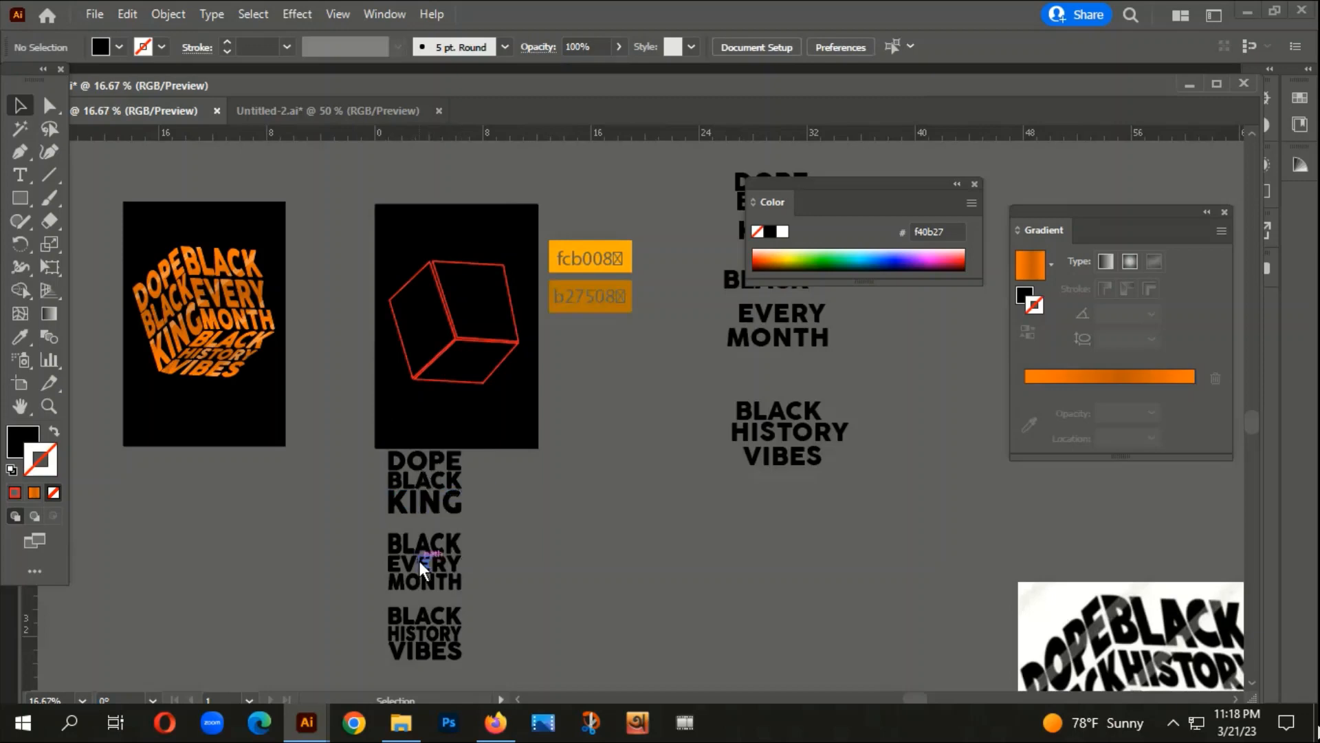
Step: Place a copy of the three fitted word blocks below the original unfitted words, beside the reference cube image
left_click(456, 505)
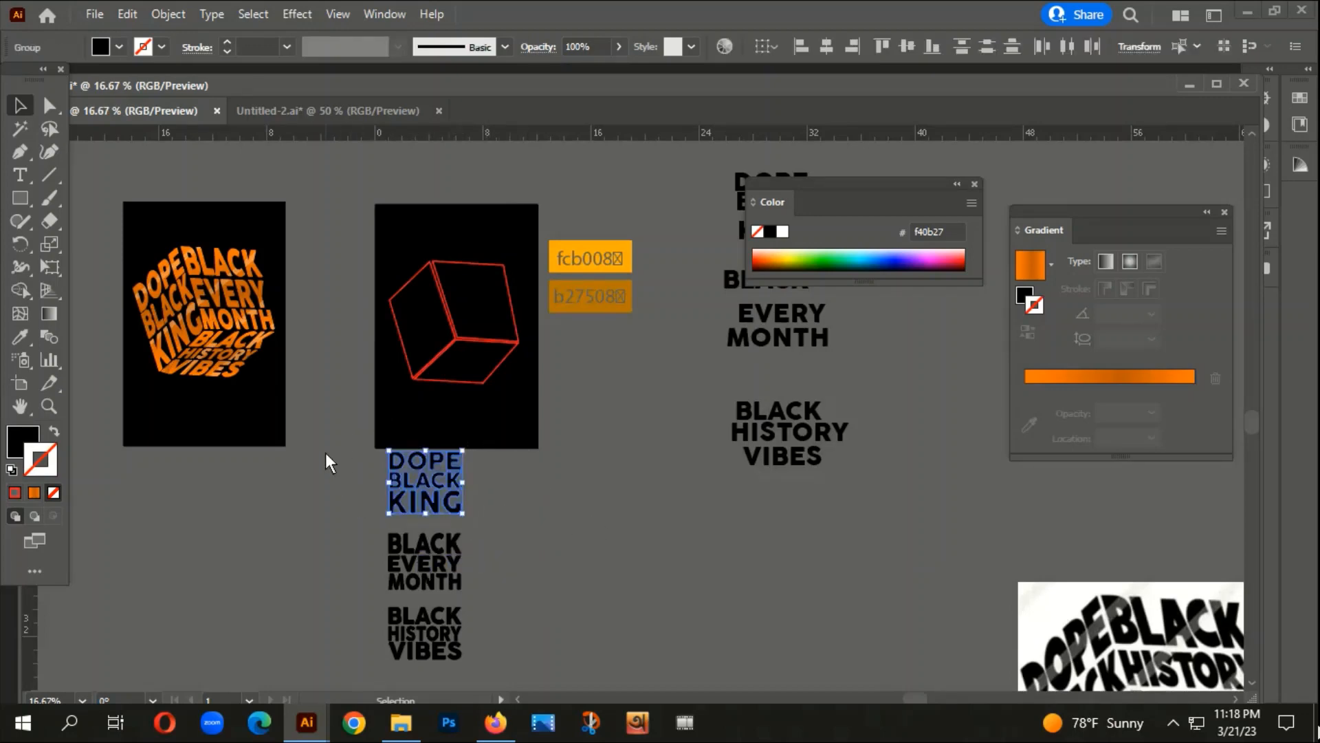
left_click_drag(438, 447, 474, 657)
left_click_drag(445, 598, 847, 625)
left_click(601, 612)
Step: Combine the DOPE BLACK KING block below the artboard into one compound path
scroll(433, 551, "up", 1)
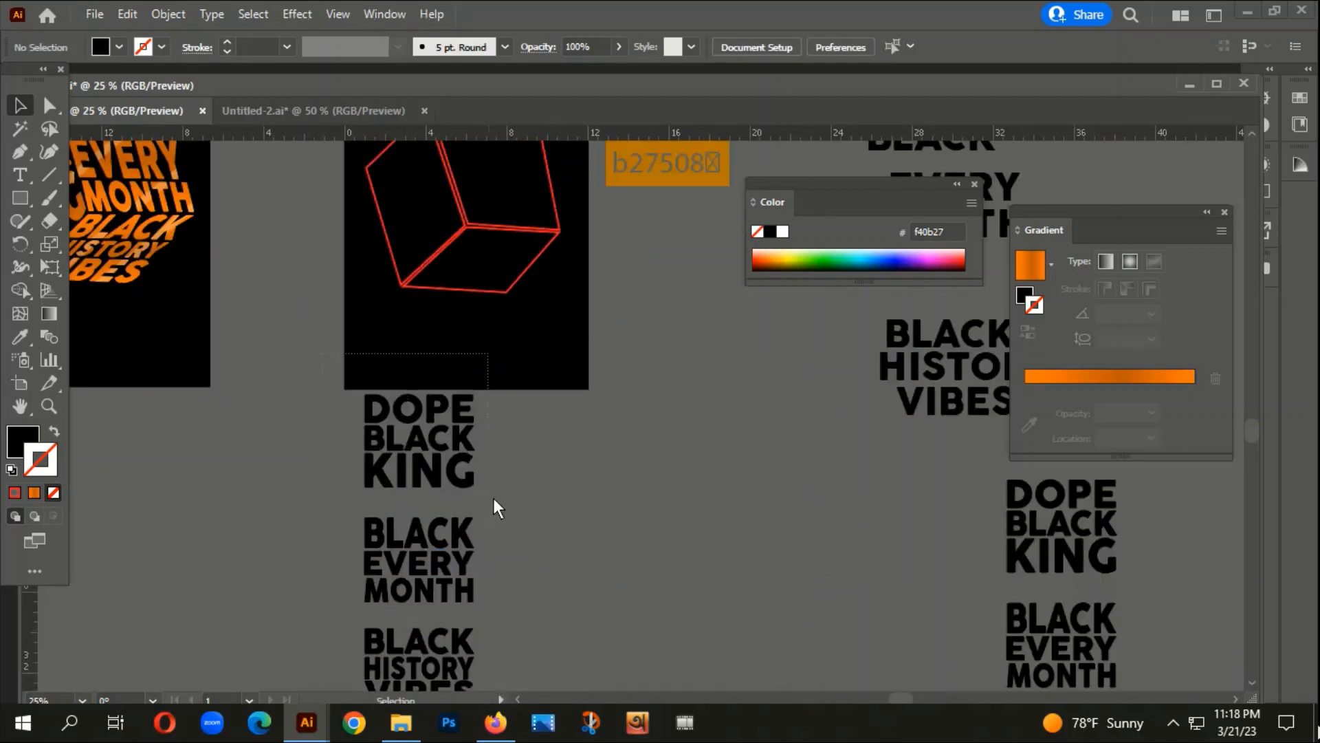
right_click(451, 419)
left_click(312, 372)
left_click_drag(312, 372, 506, 497)
key("ctrl+8")
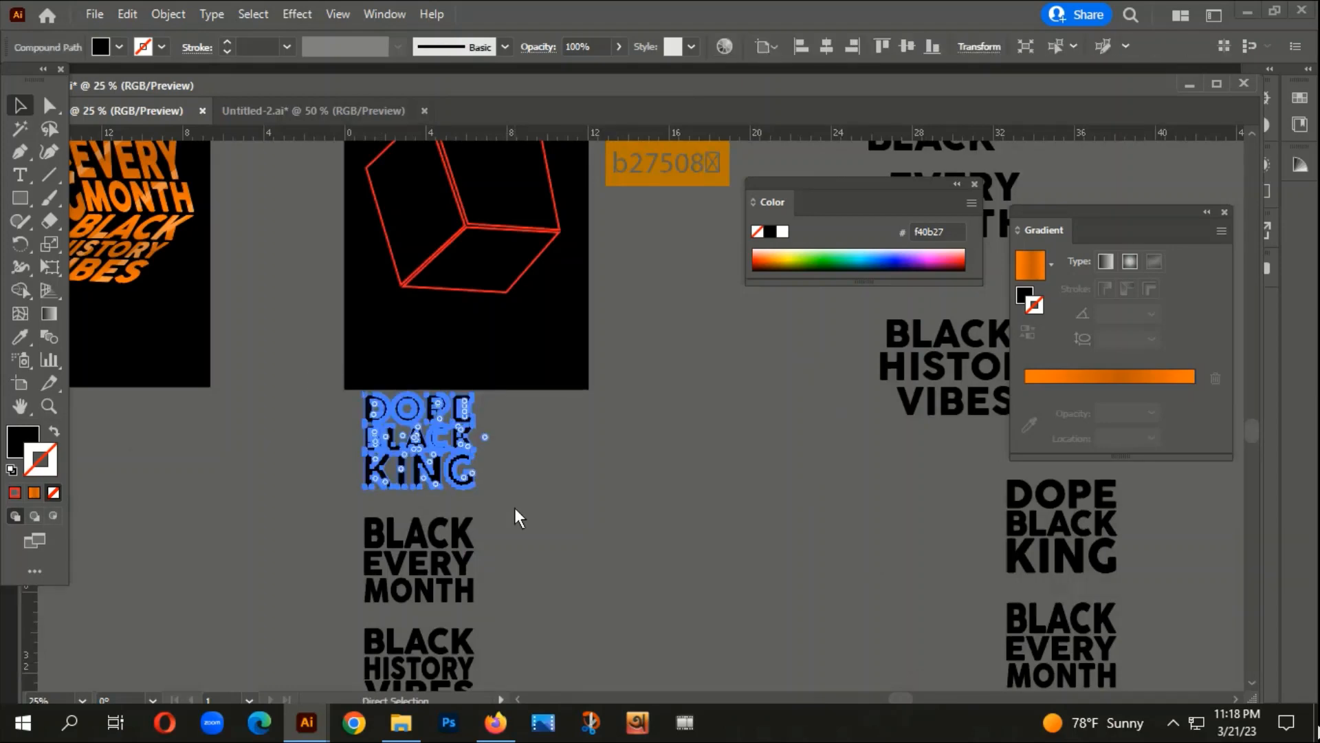
Step: Make the BLACK EVERY MONTH block below the artboard a single compound path
scroll(494, 537, "down", 3)
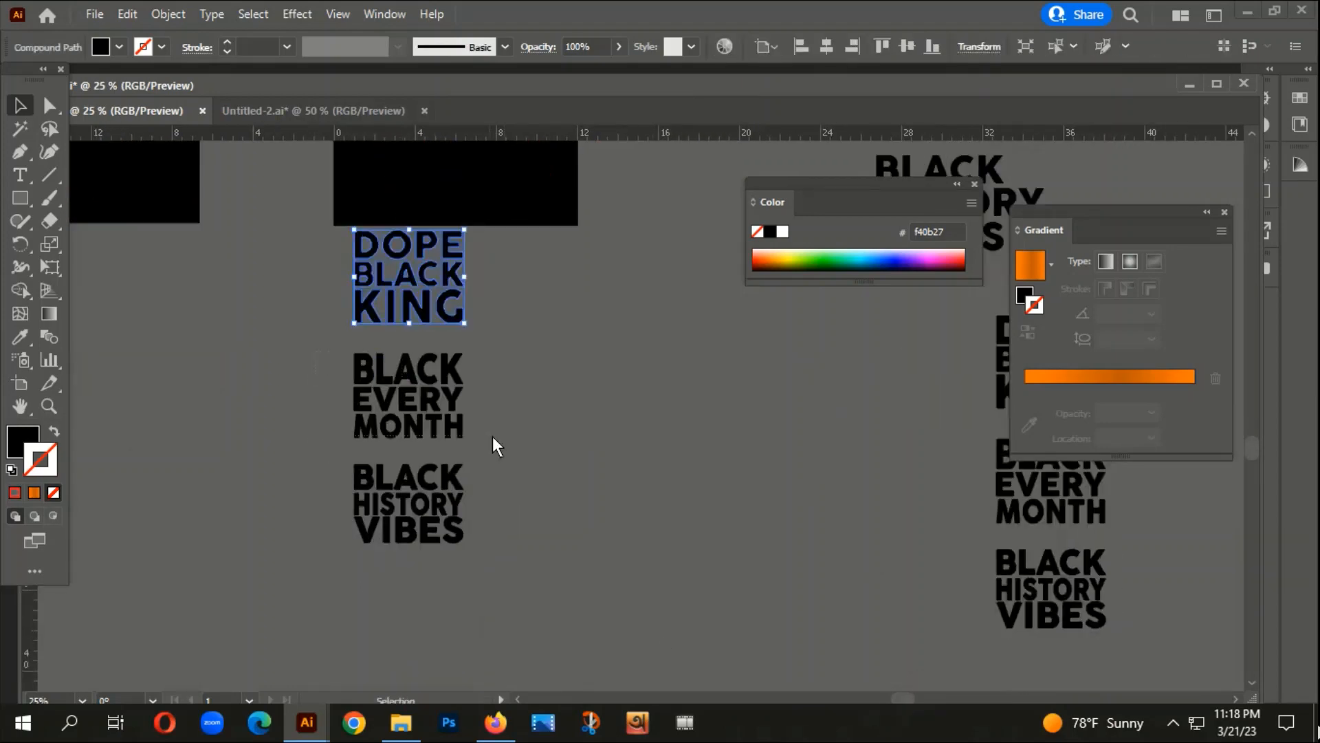
left_click_drag(493, 436, 531, 448)
key("ctrl+8")
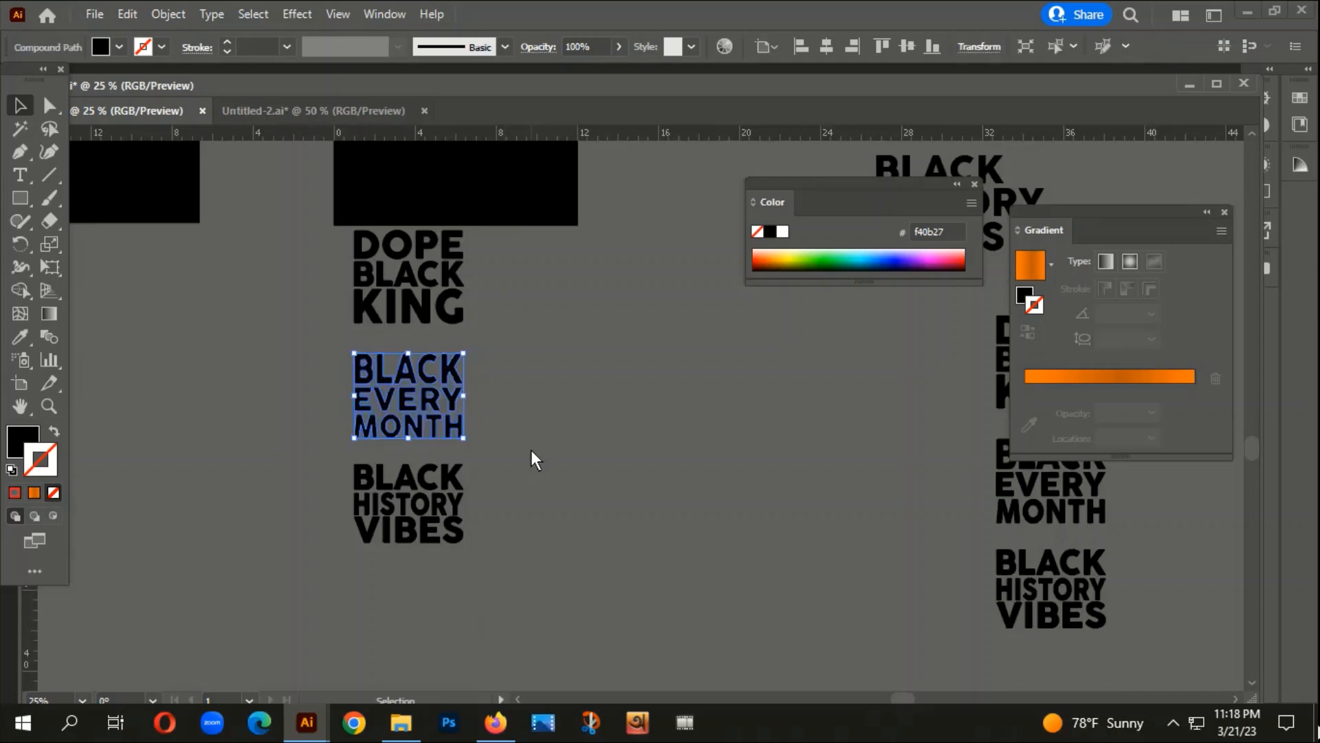
Step: Turn the BLACK HISTORY VIBES block below the artboard into a single compound path
key("space")
left_click_drag(590, 538, 538, 410)
left_click_drag(265, 313, 345, 408)
key("a")
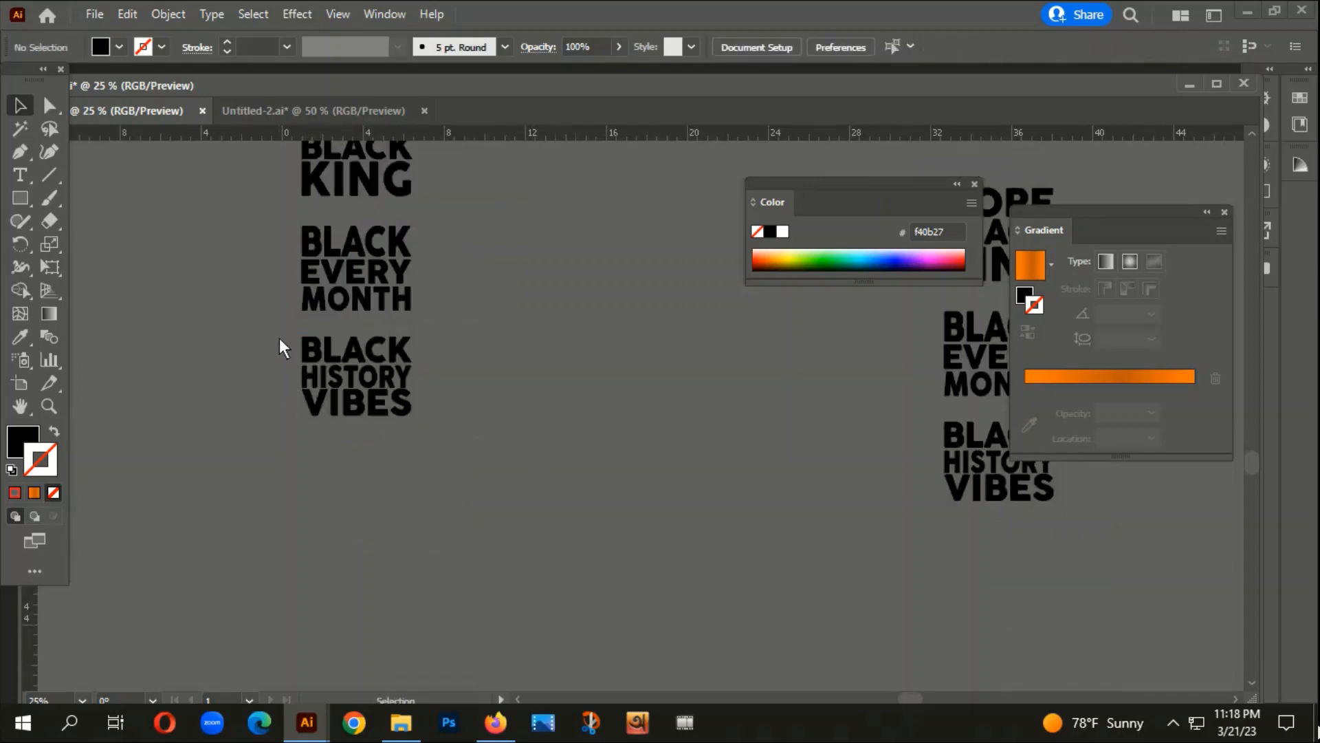
left_click_drag(279, 337, 447, 459)
key("ctrl+8")
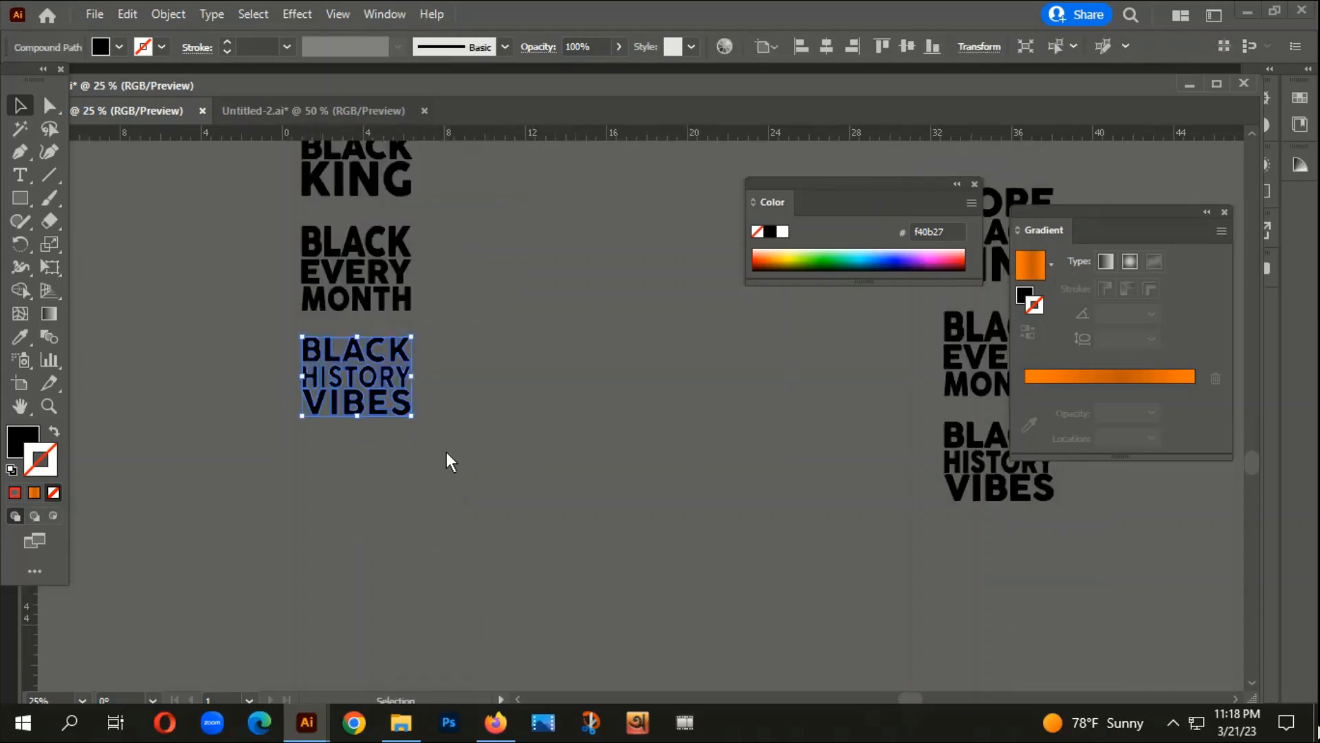
Step: Set the fill colour of the DOPE BLACK KING compound path below the artboard to green
key("space")
left_click_drag(530, 224, 495, 457)
scroll(495, 456, "down", 1)
left_click(375, 412)
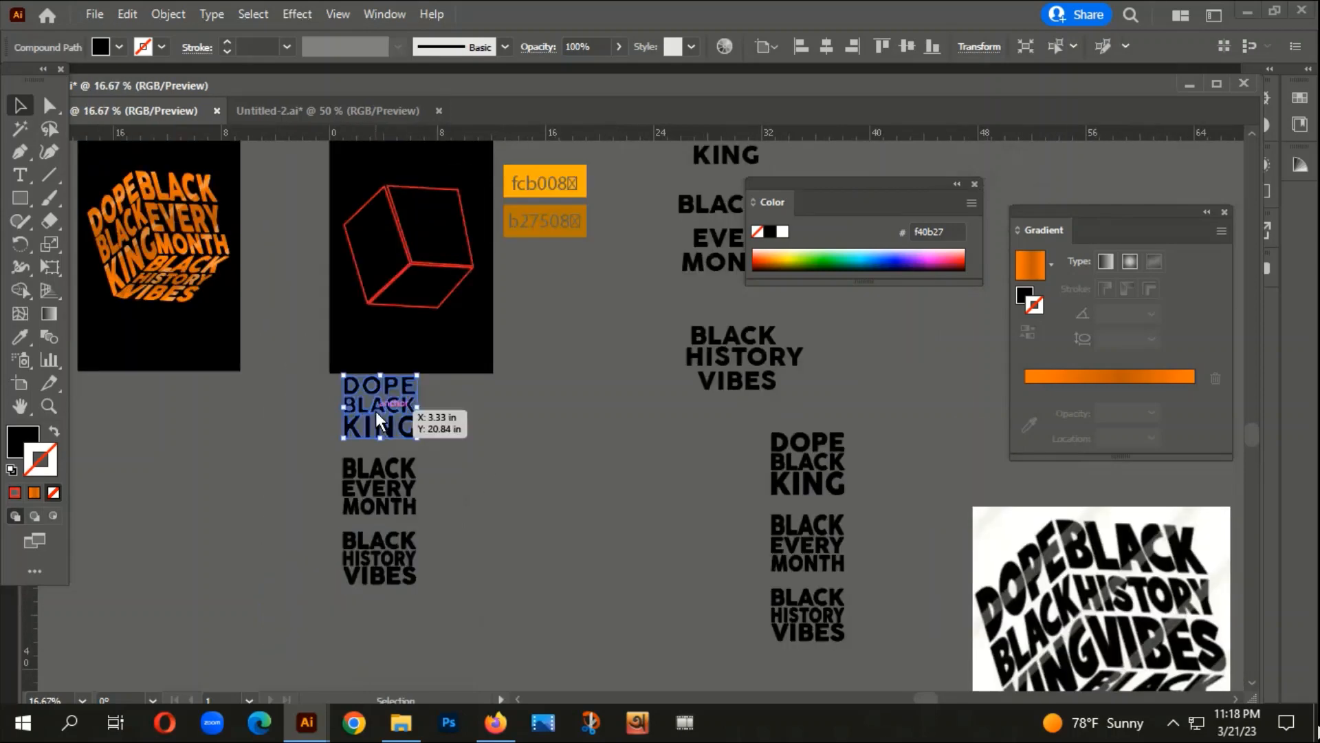
double_click(19, 431)
left_click(988, 200)
left_click(1260, 173)
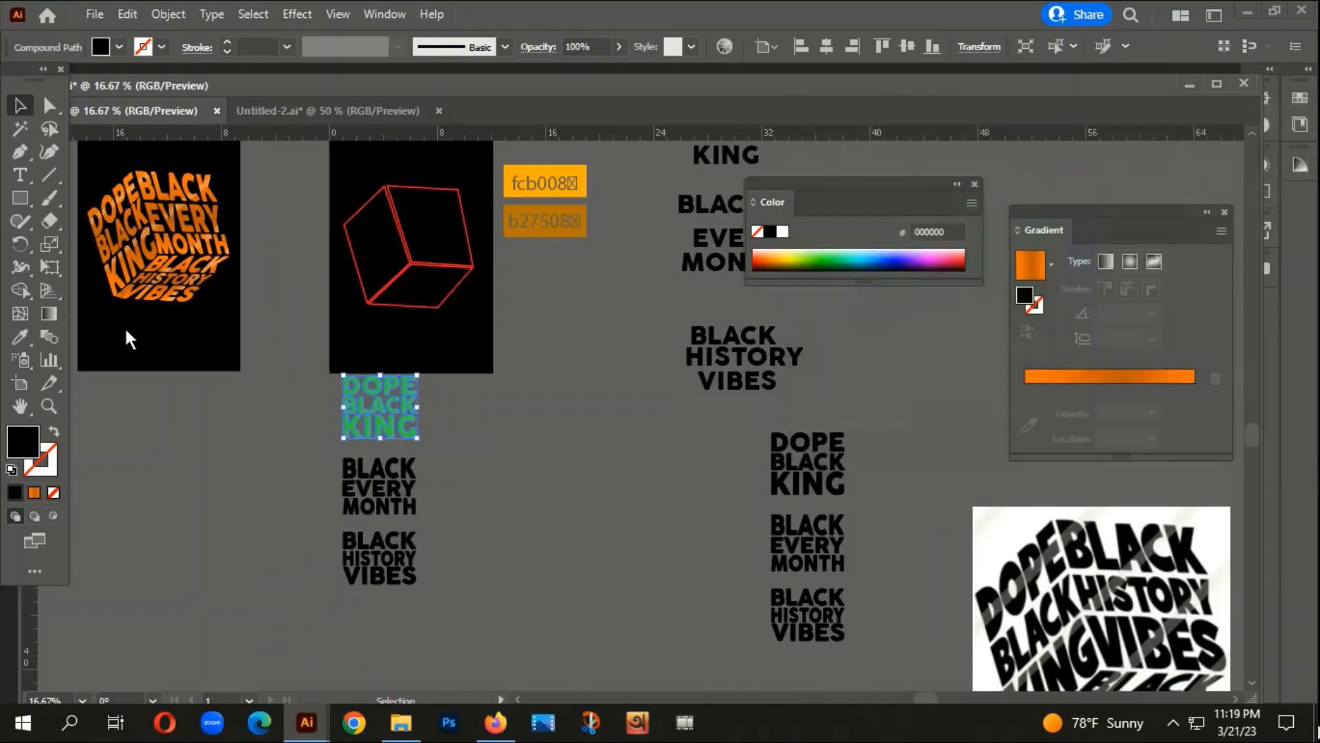
Step: Copy the green fill of the DOPE BLACK KING block to the BLACK EVERY MONTH and BLACK HISTORY VIBES blocks below the artboard
left_click(262, 605)
left_click_drag(471, 435, 467, 434)
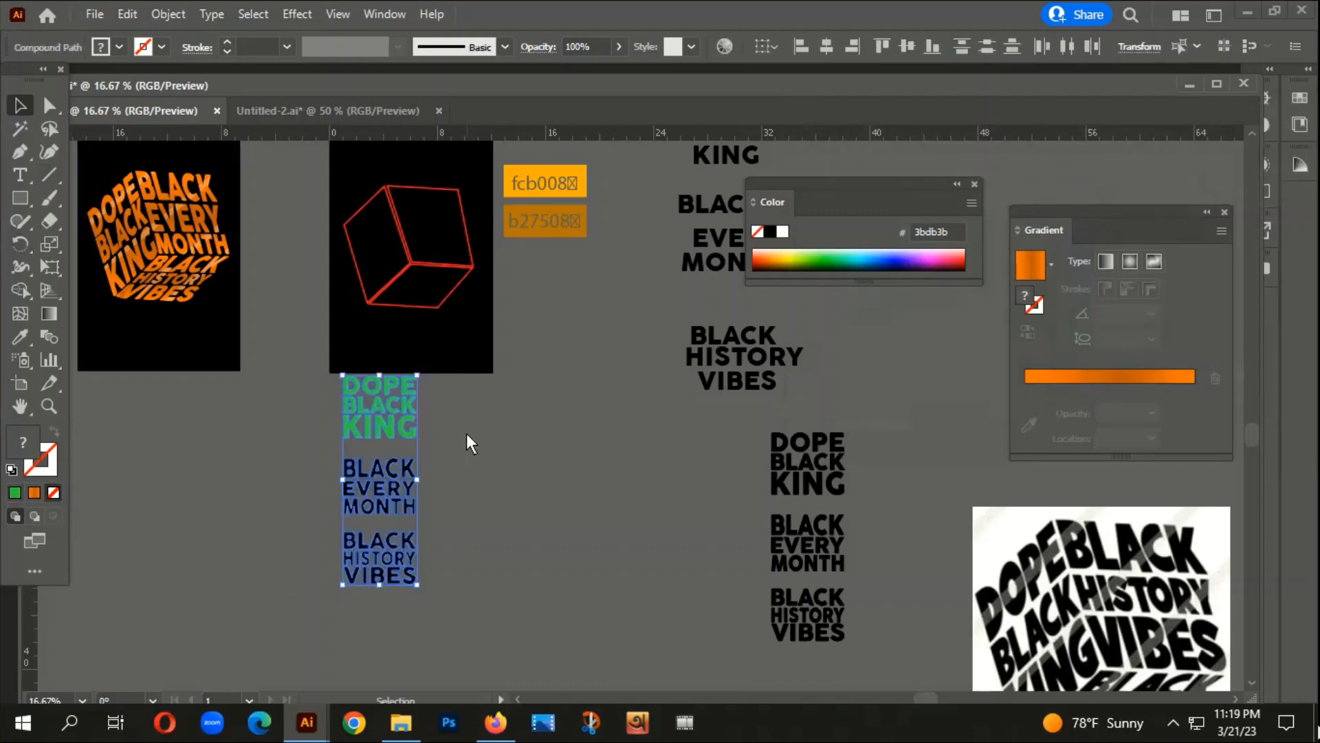
key("i")
left_click(376, 381)
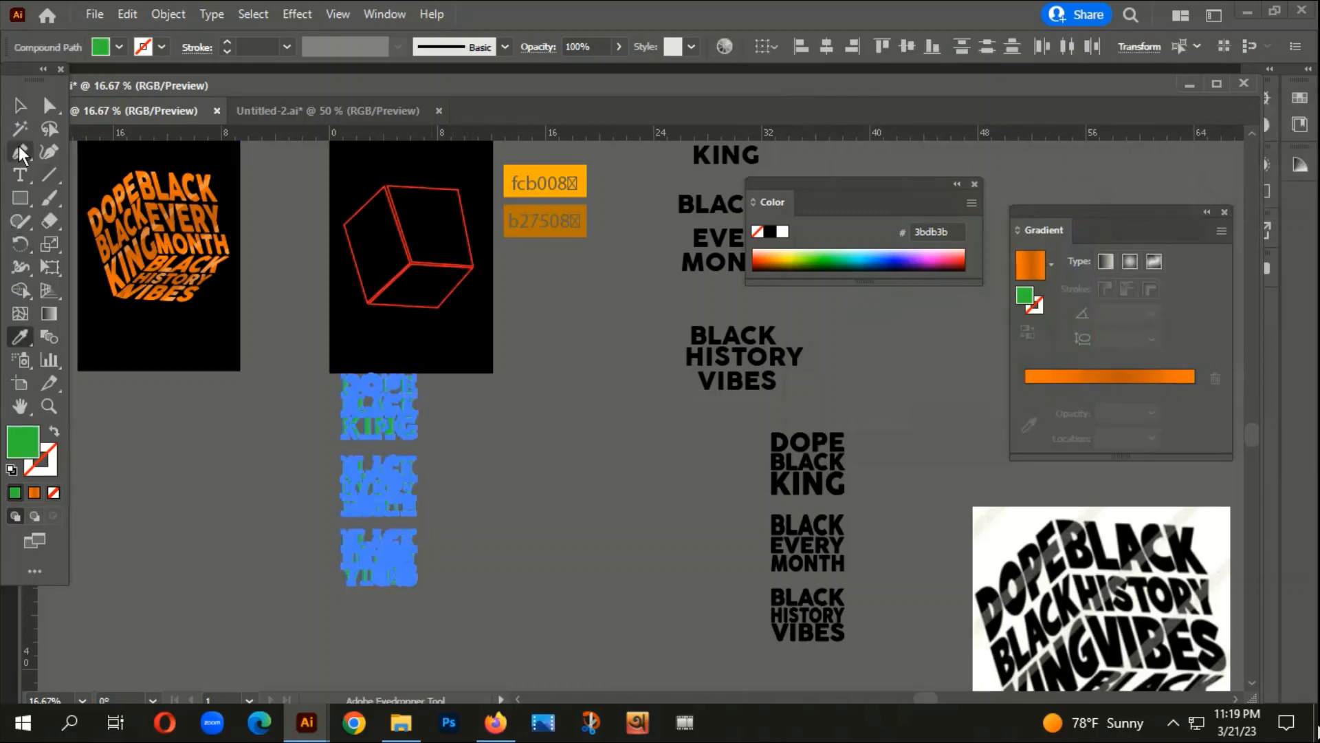
left_click(19, 104)
left_click(136, 446)
Step: Envelope-distort the green DOPE BLACK KING block into the cube's left face outline with Make with Top Object
scroll(476, 509, "up", 1)
left_click(391, 440)
scroll(349, 394, "up", 2)
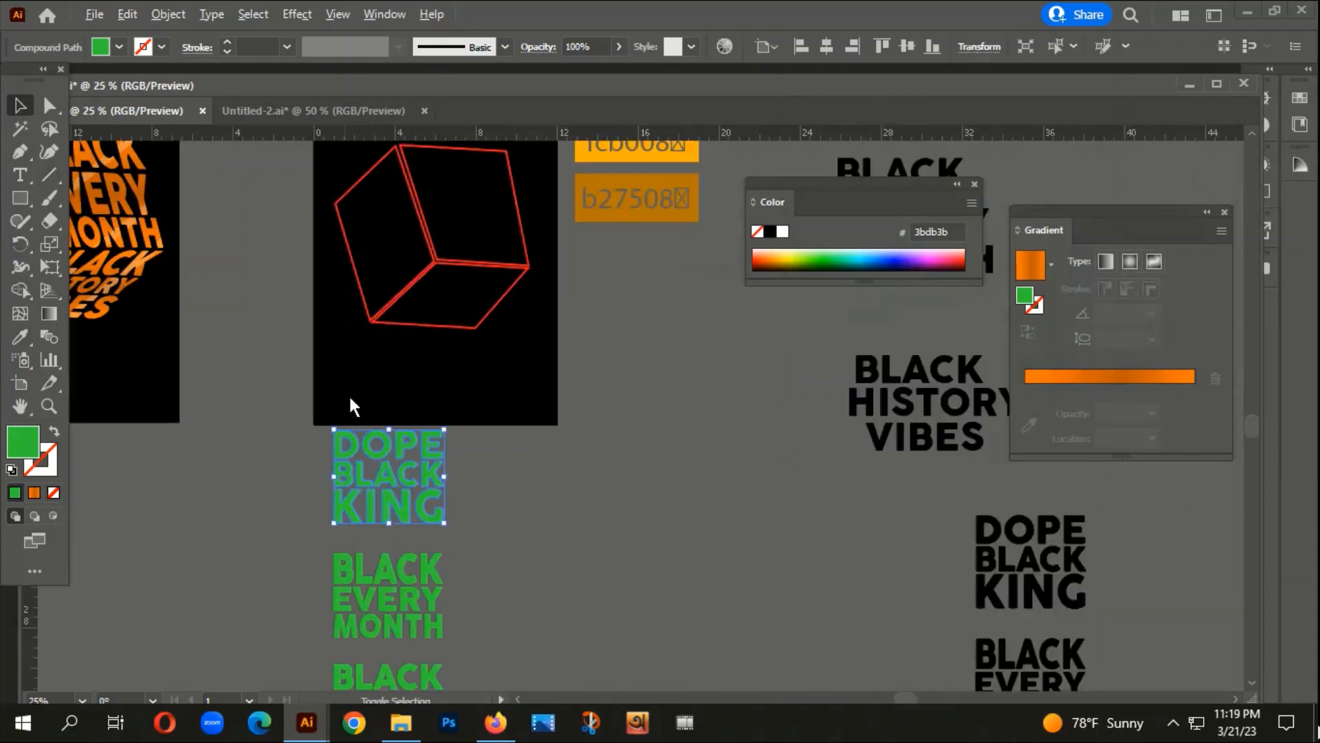
scroll(345, 320, "up", 2)
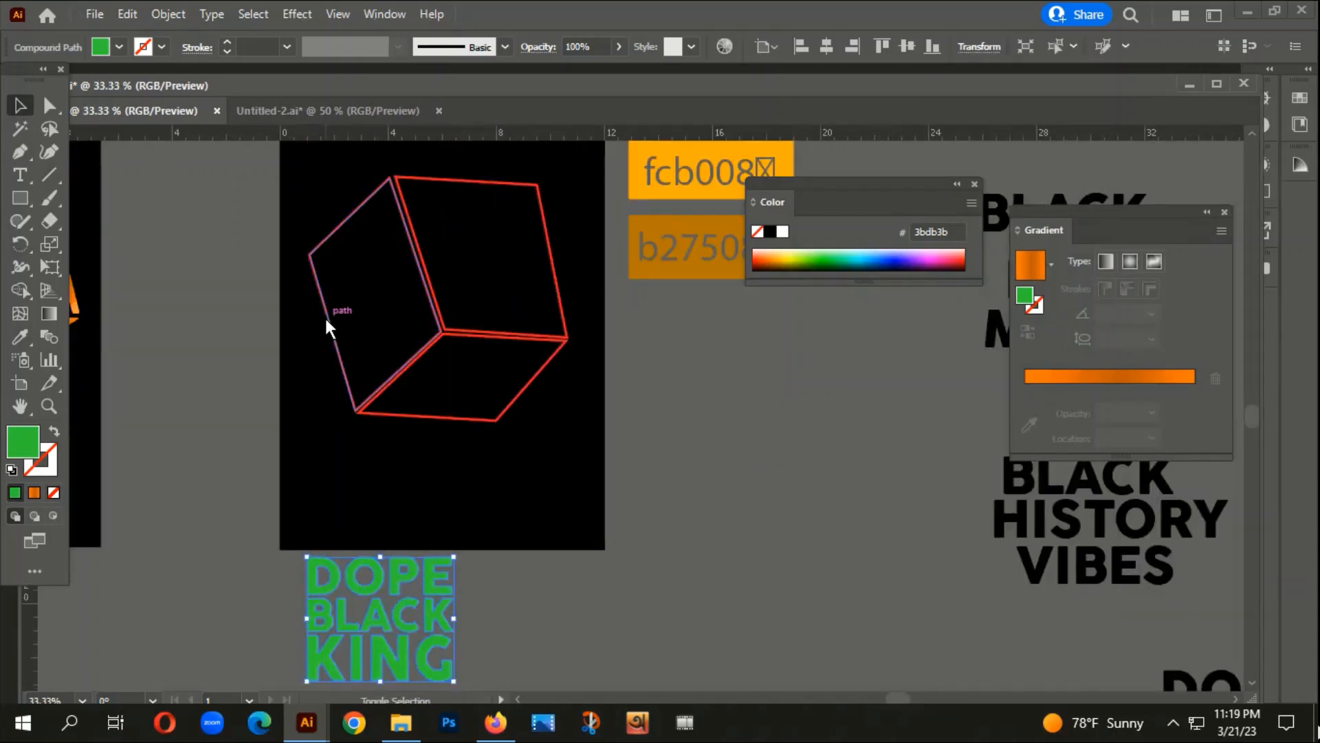
left_click(325, 316, "shift")
scroll(336, 334, "up", 1)
scroll(337, 330, "down", 4)
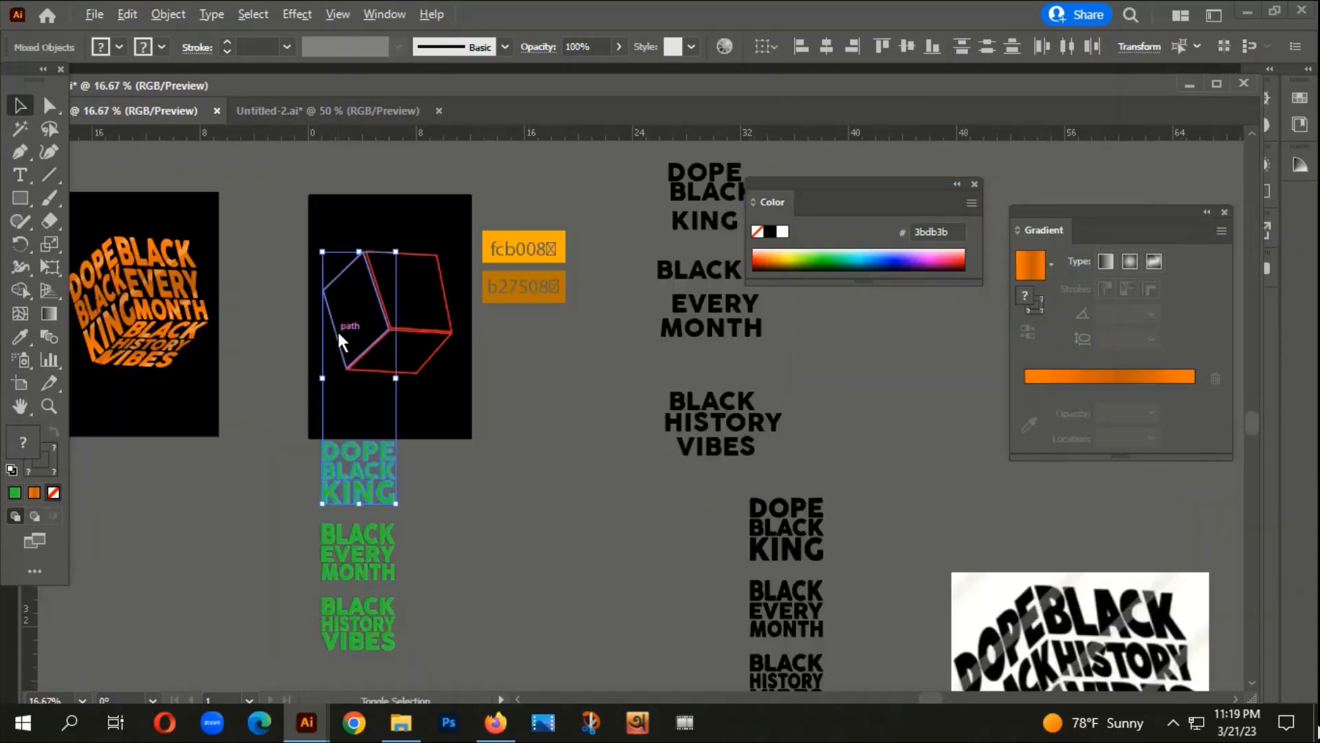
scroll(918, 507, "down", 3)
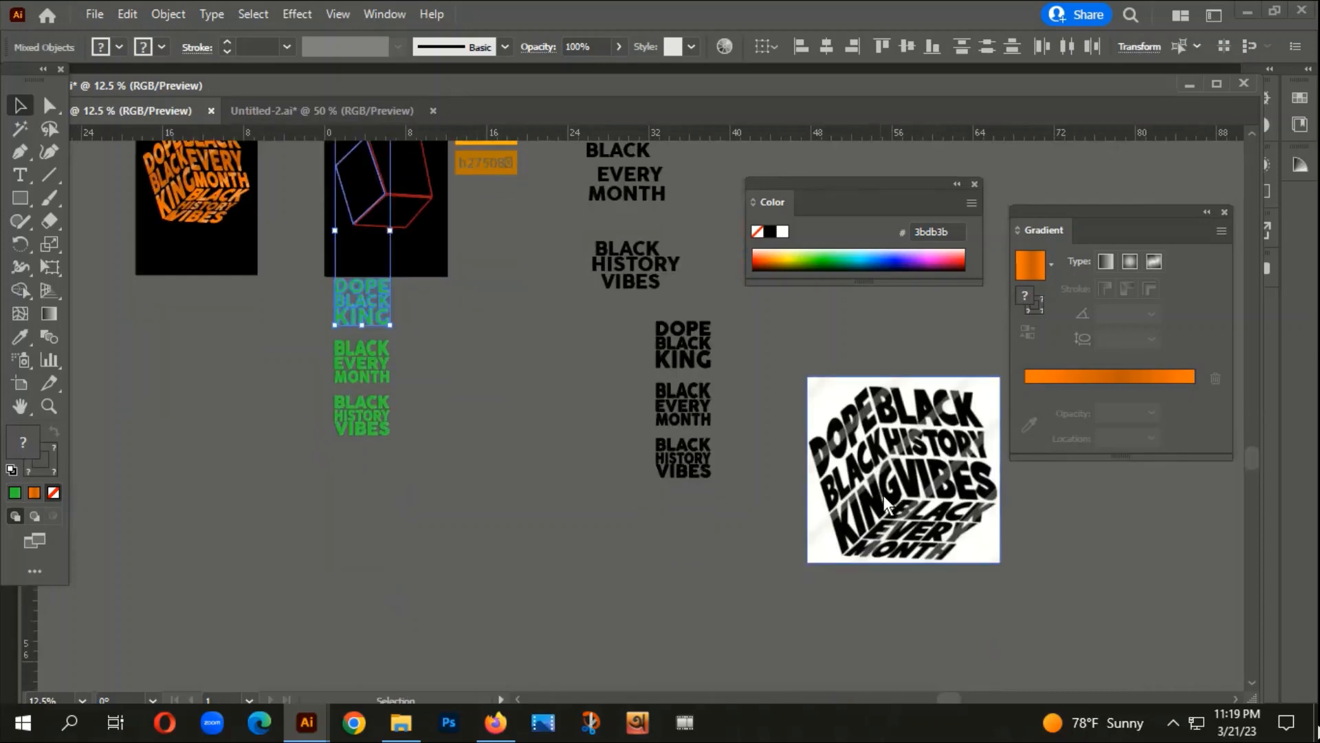
scroll(339, 143, "up", 1)
scroll(466, 280, "up", 2)
scroll(389, 299, "up", 1)
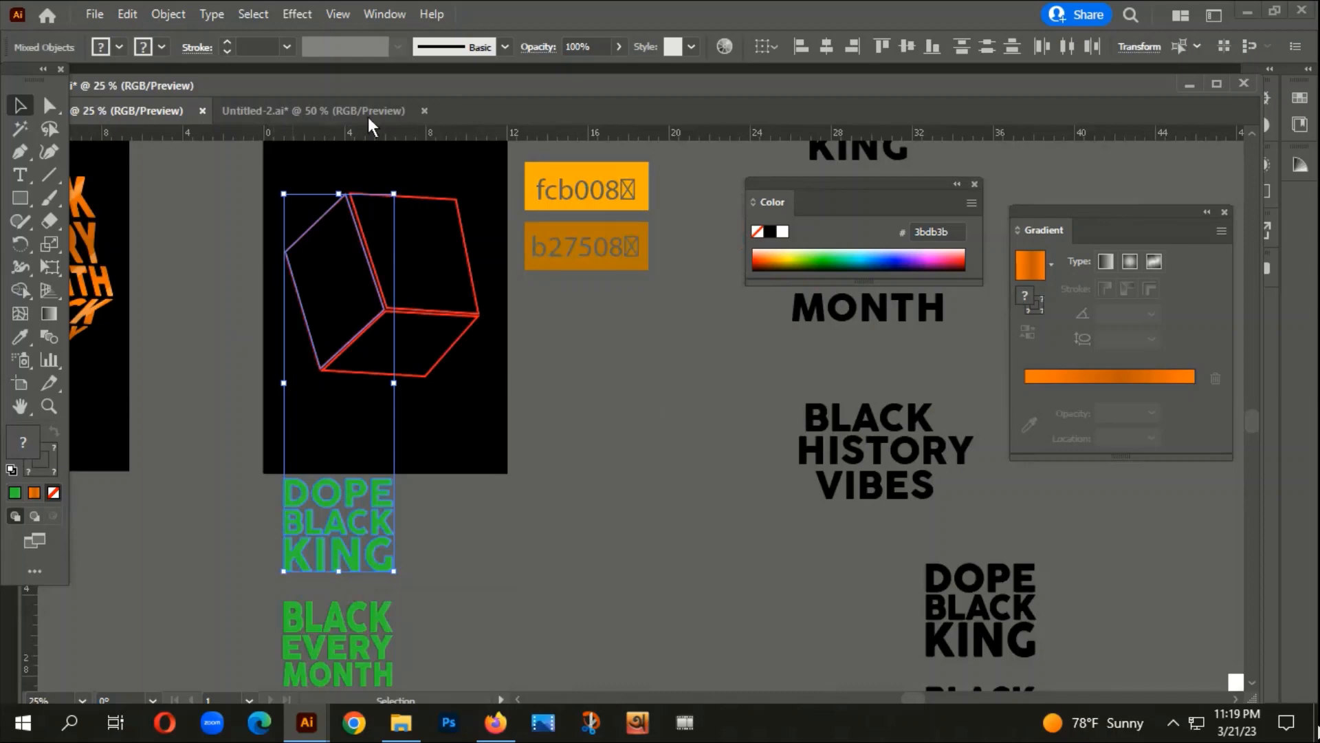
left_click(168, 15)
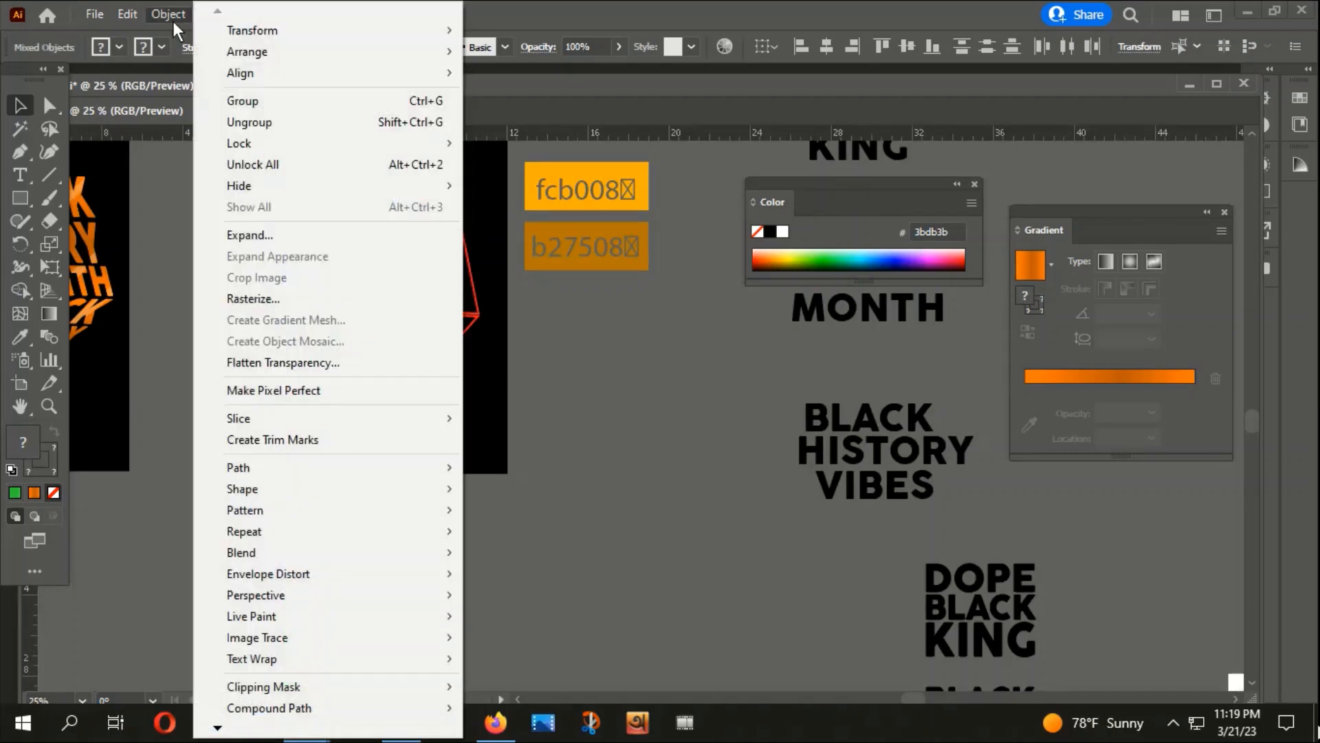
mouse_move(265, 585)
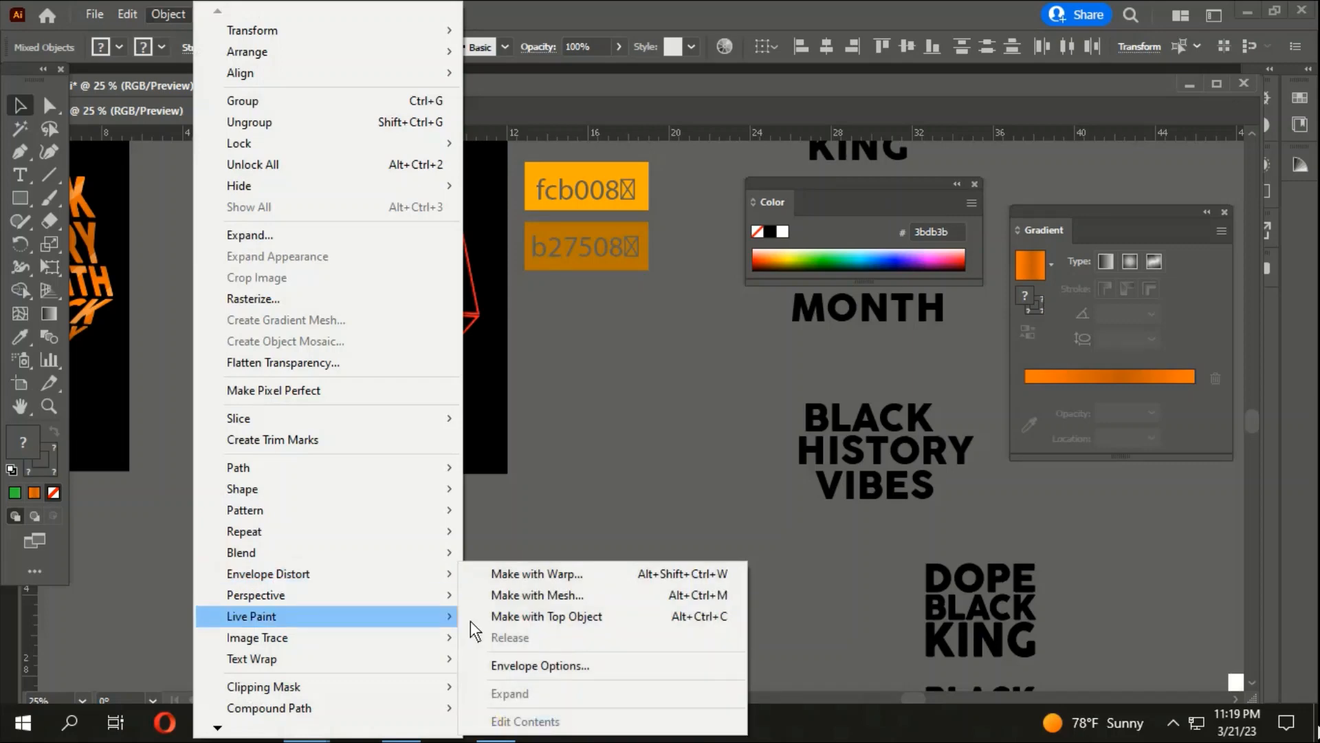
left_click(547, 616)
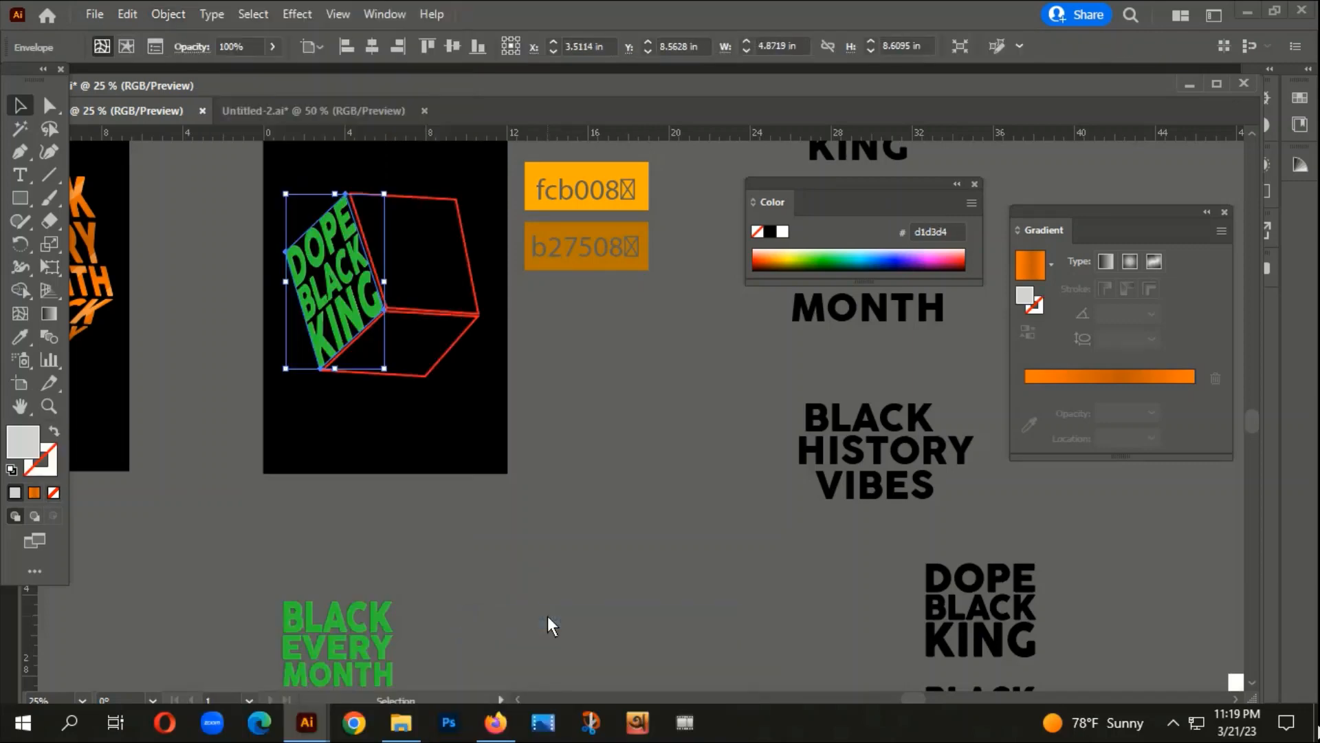
left_click(522, 582)
Step: Move the green BLACK EVERY MONTH block closer to the artboard and envelope-distort it into the cube's bottom face outline with Make with Top Object
scroll(311, 239, "down", 1)
scroll(411, 473, "down", 2)
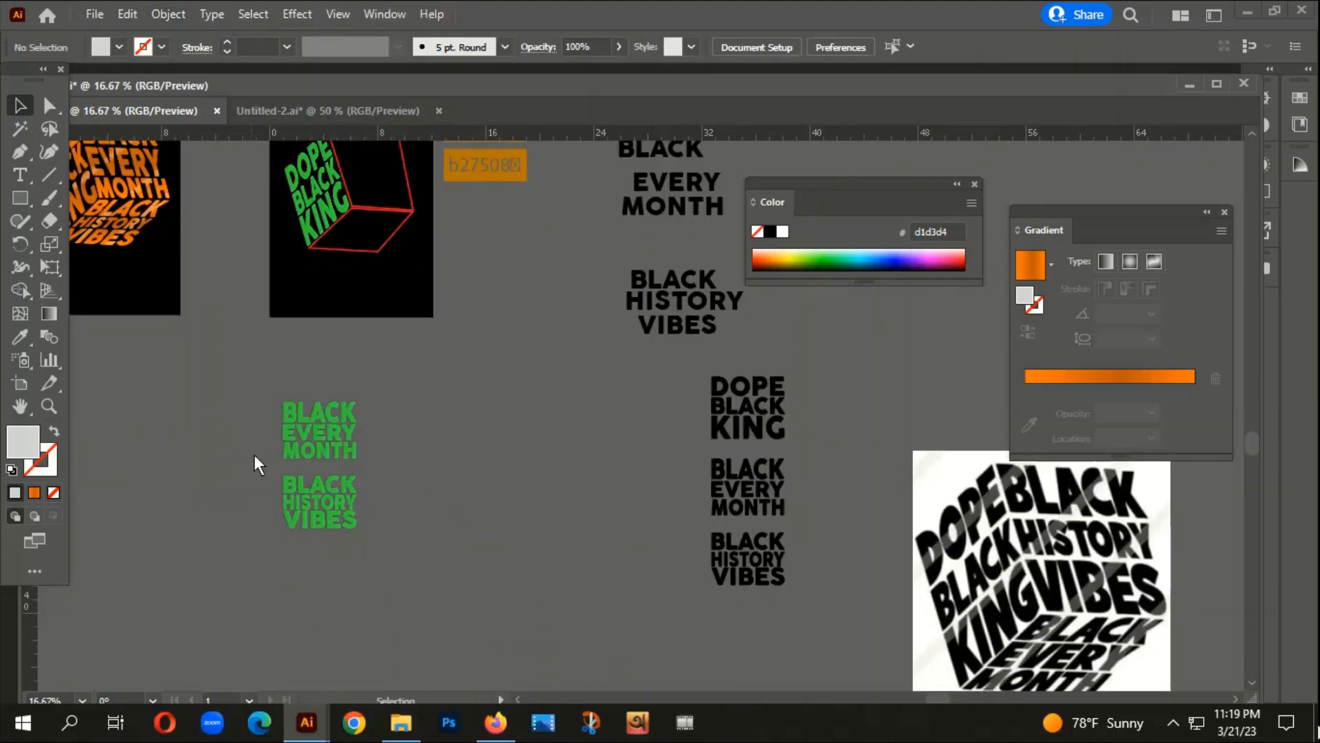
left_click_drag(309, 428, 299, 371)
scroll(431, 407, "down", 1)
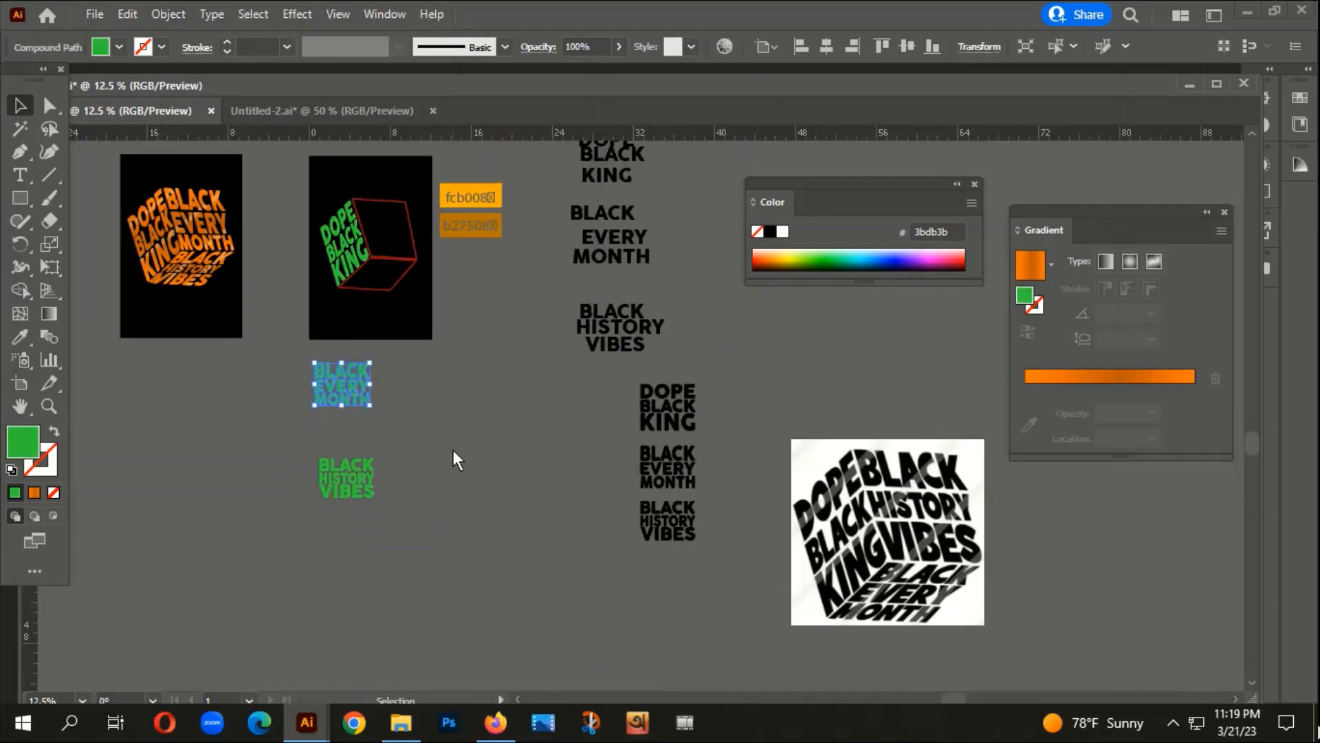
scroll(357, 358, "up", 1)
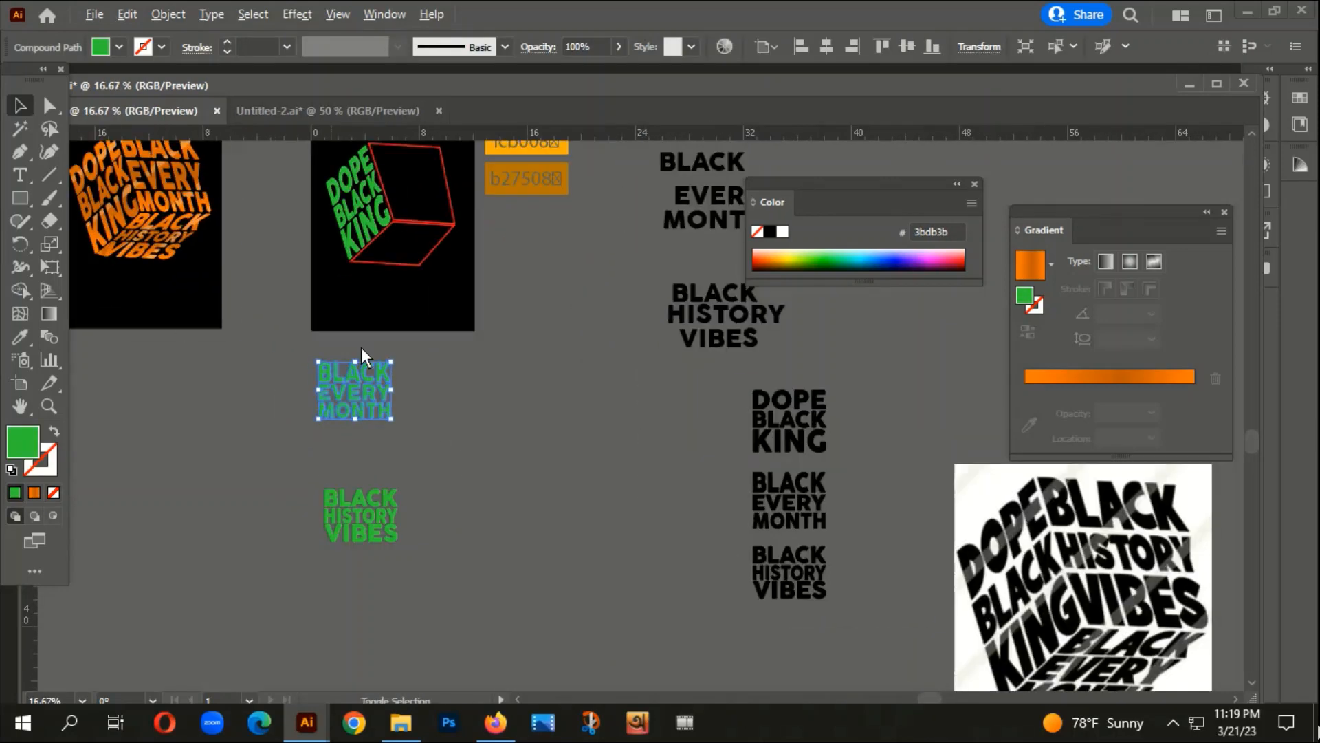
left_click(417, 265, "shift")
left_click(169, 14)
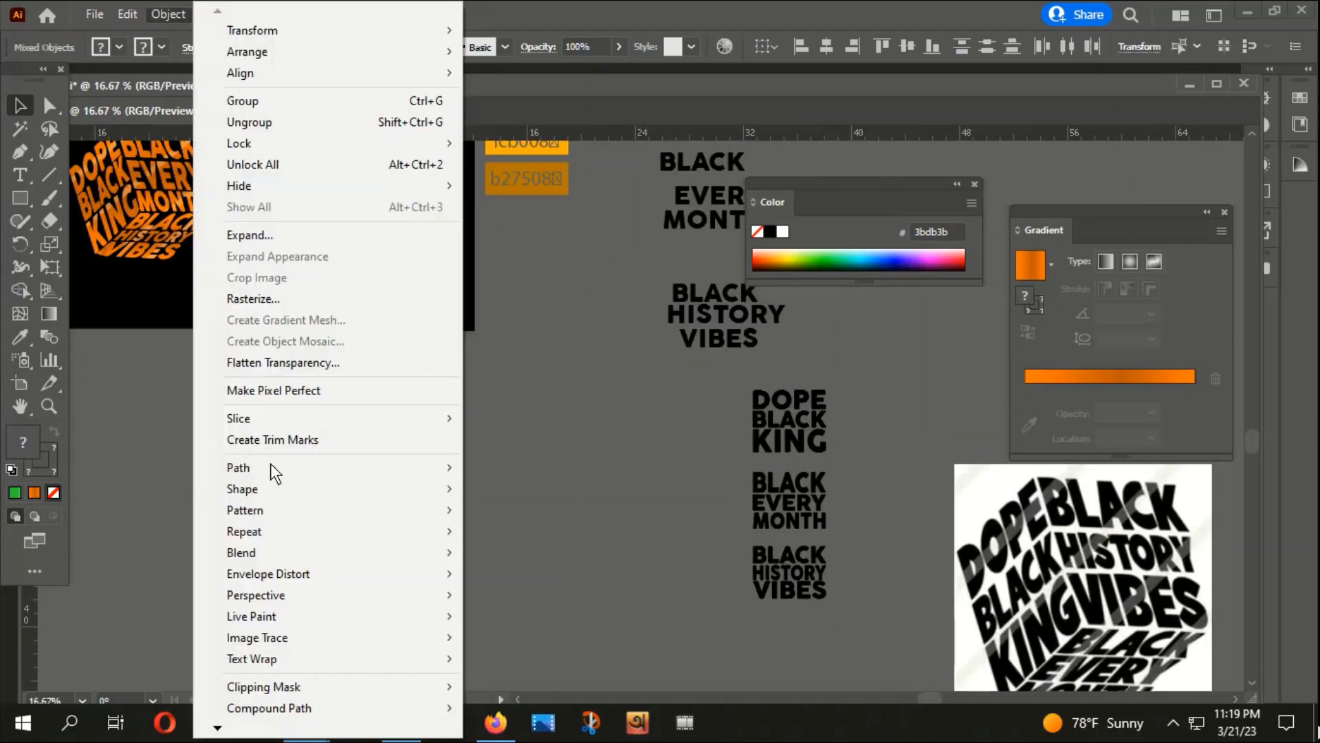
mouse_move(259, 573)
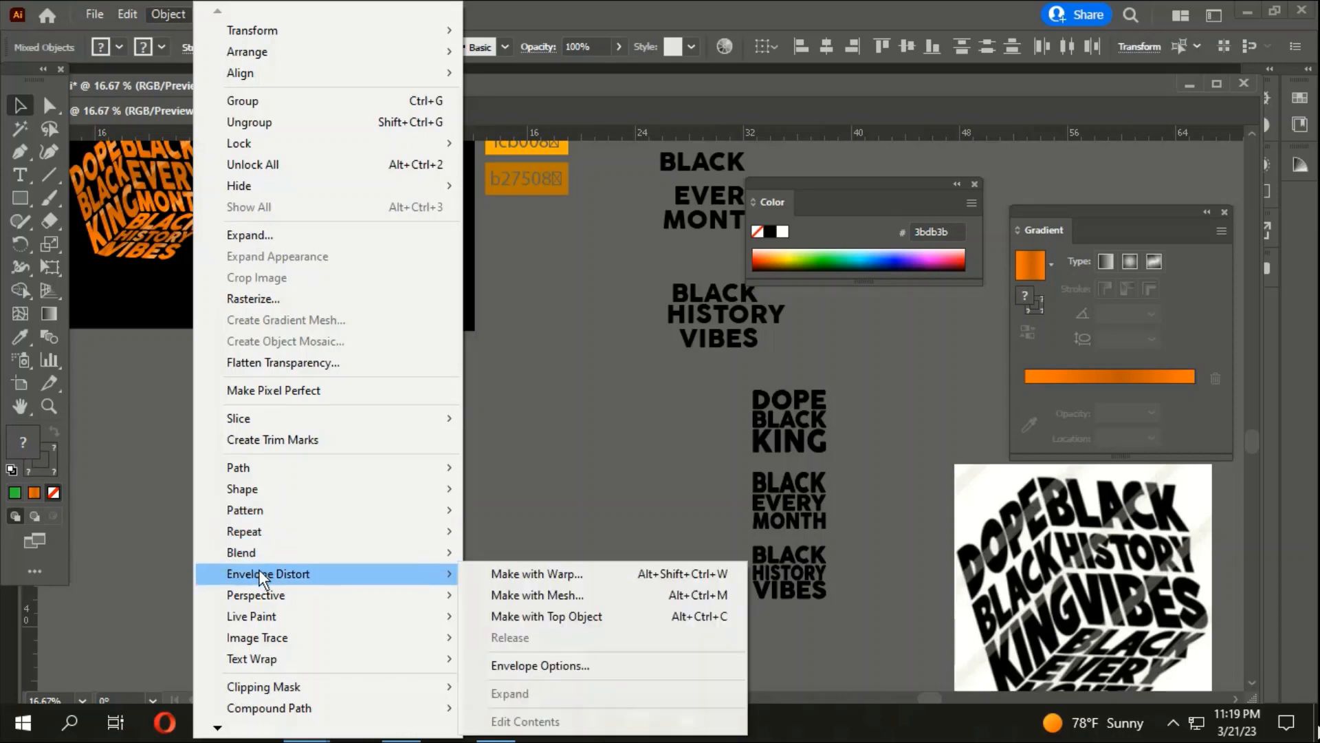
left_click(556, 614)
left_click(539, 536)
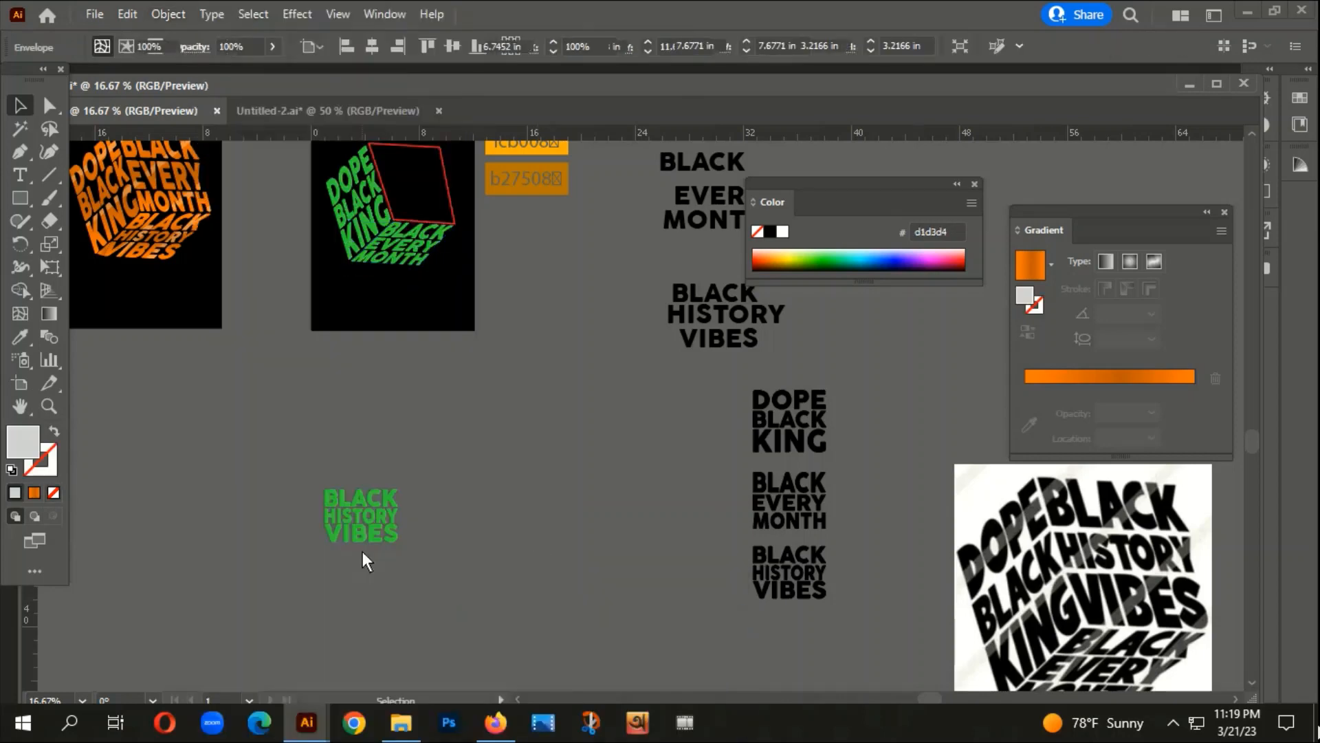
Step: Fit the green BLACK HISTORY VIBES block into the cube's right face outline using Envelope Distort with the top object
left_click(369, 538, "shift")
left_click(452, 179, "shift")
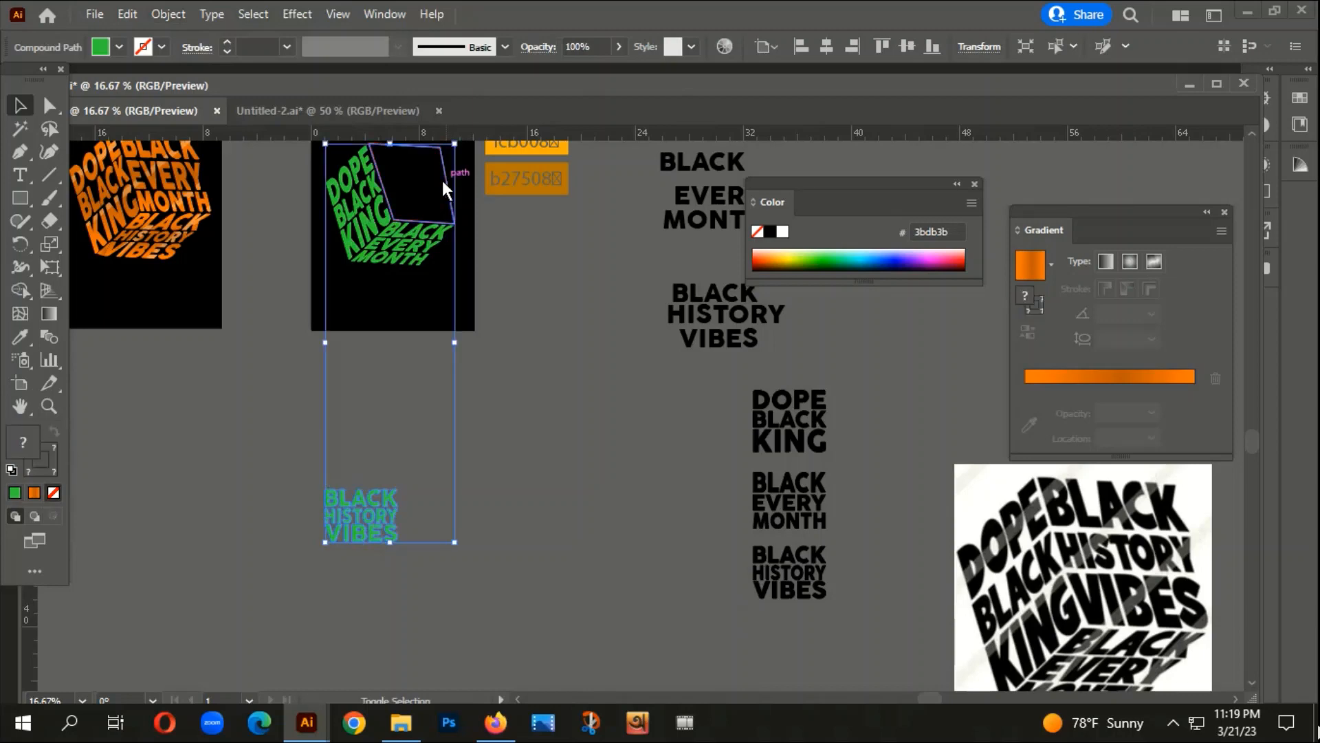
left_click(159, 14)
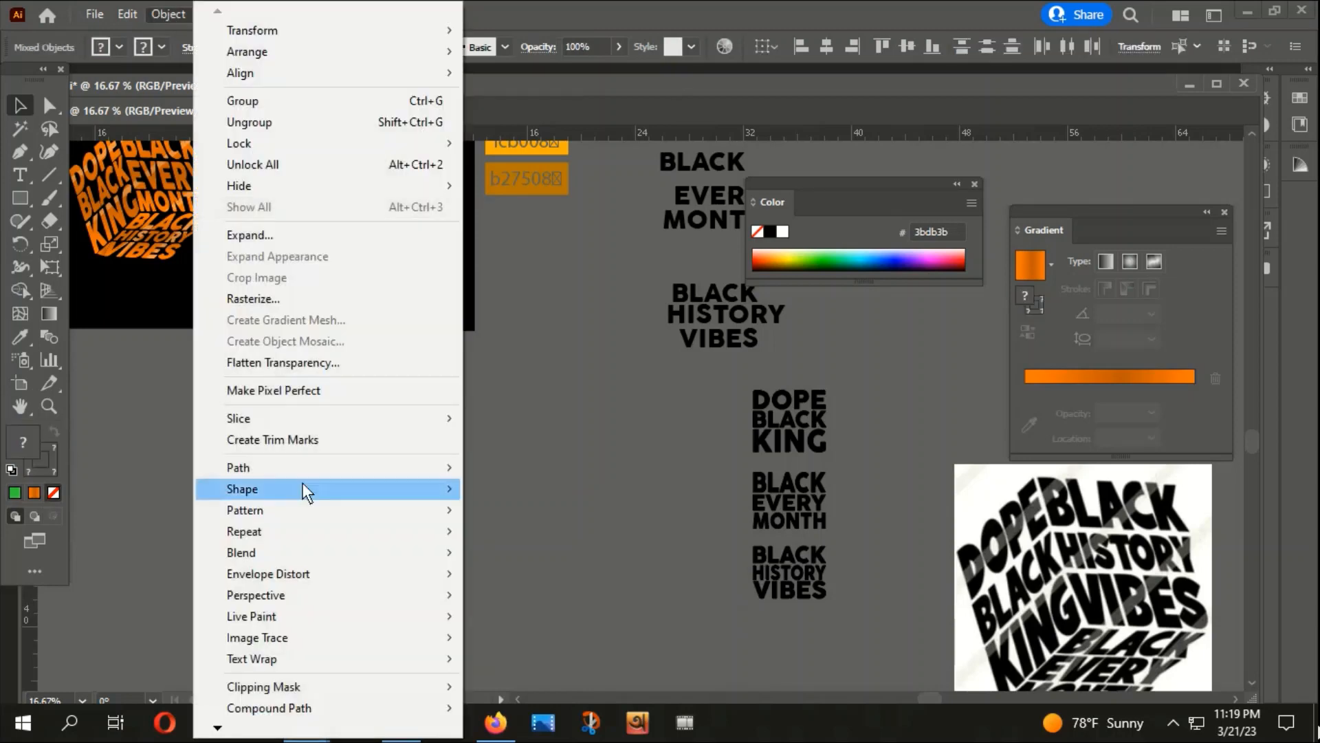
mouse_move(269, 576)
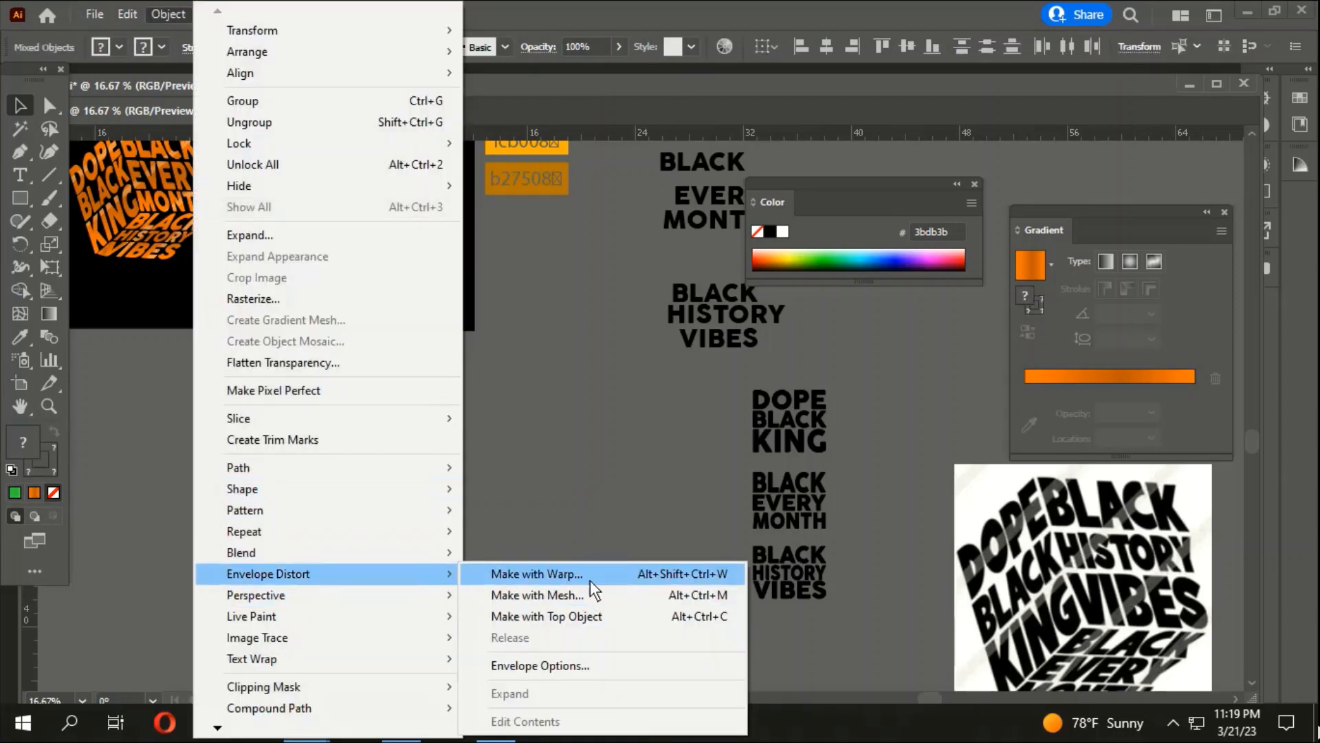
left_click(571, 617)
scroll(542, 494, "down", 2)
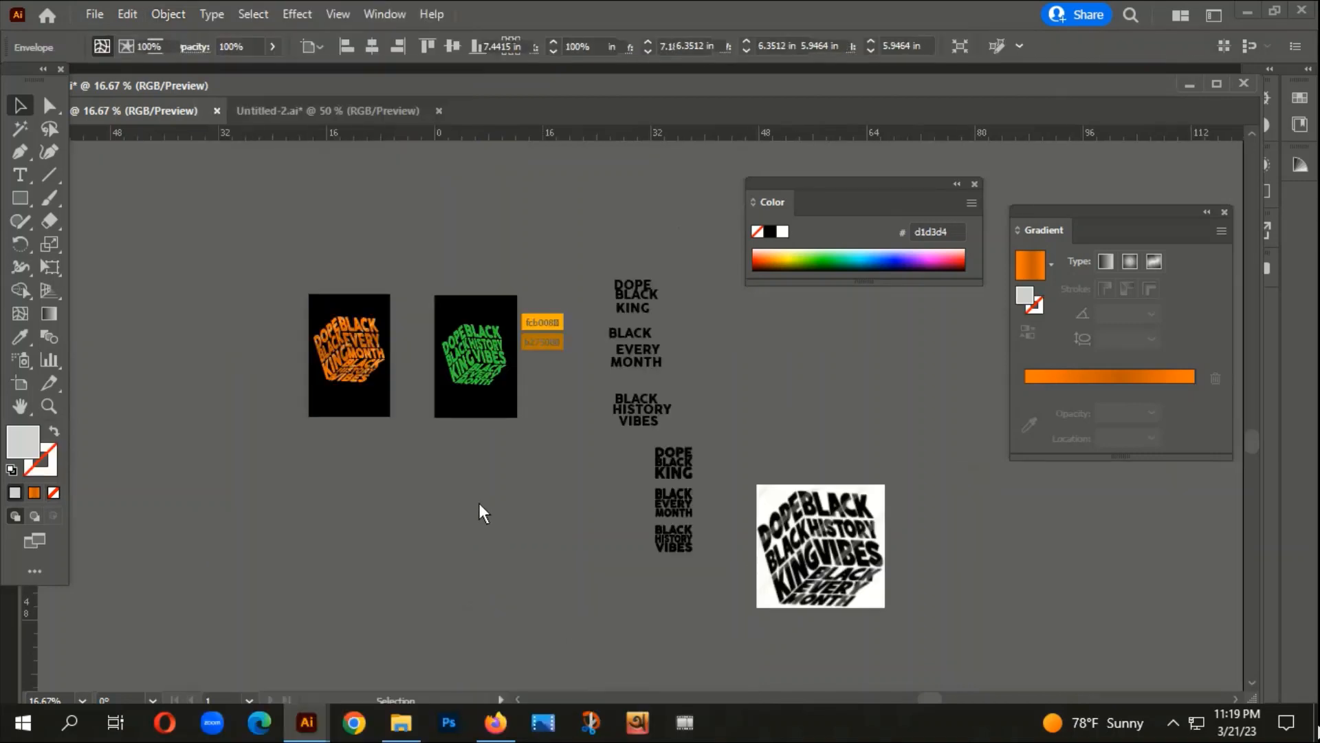
left_click(480, 500)
Step: Draw a straight diagonal Pen line with no fill and a light grey stroke across the DOPE corner, extending past the cube on both sides
left_click_drag(503, 469, 417, 488)
scroll(399, 374, "up", 2)
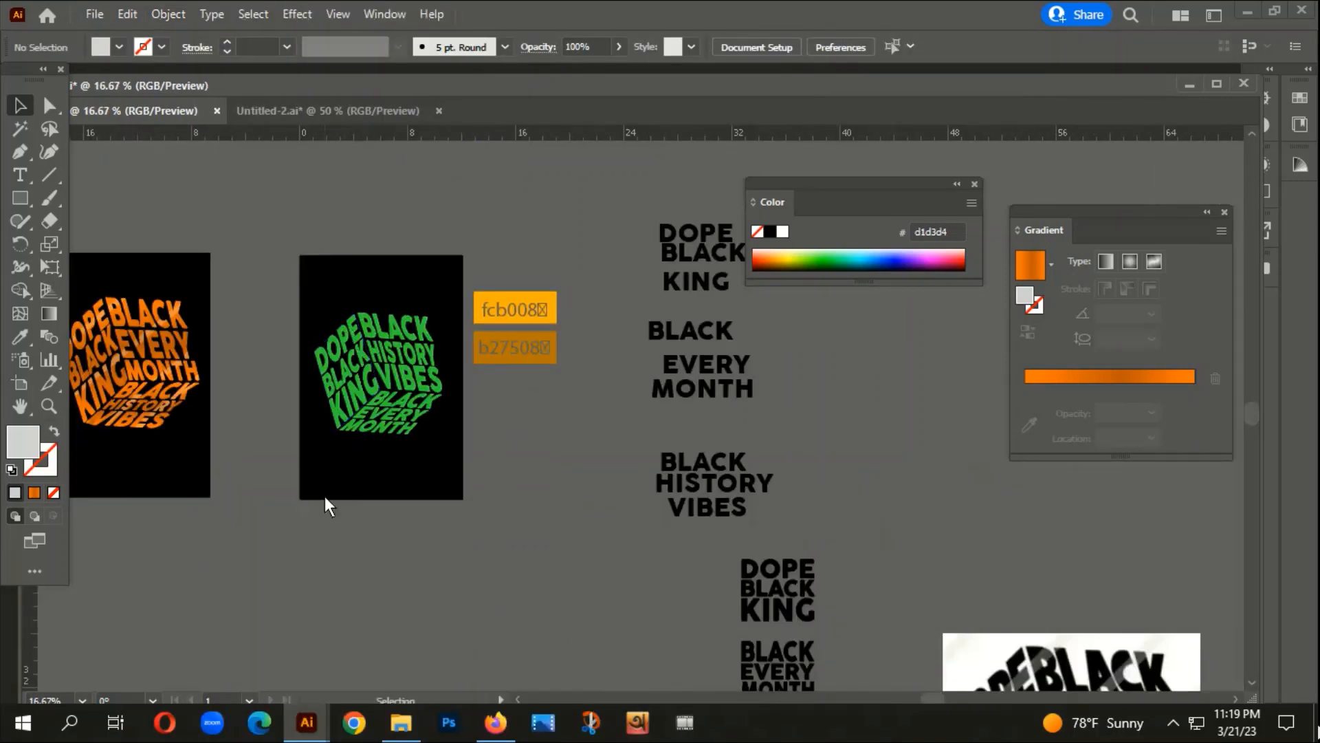
scroll(356, 502, "up", 2)
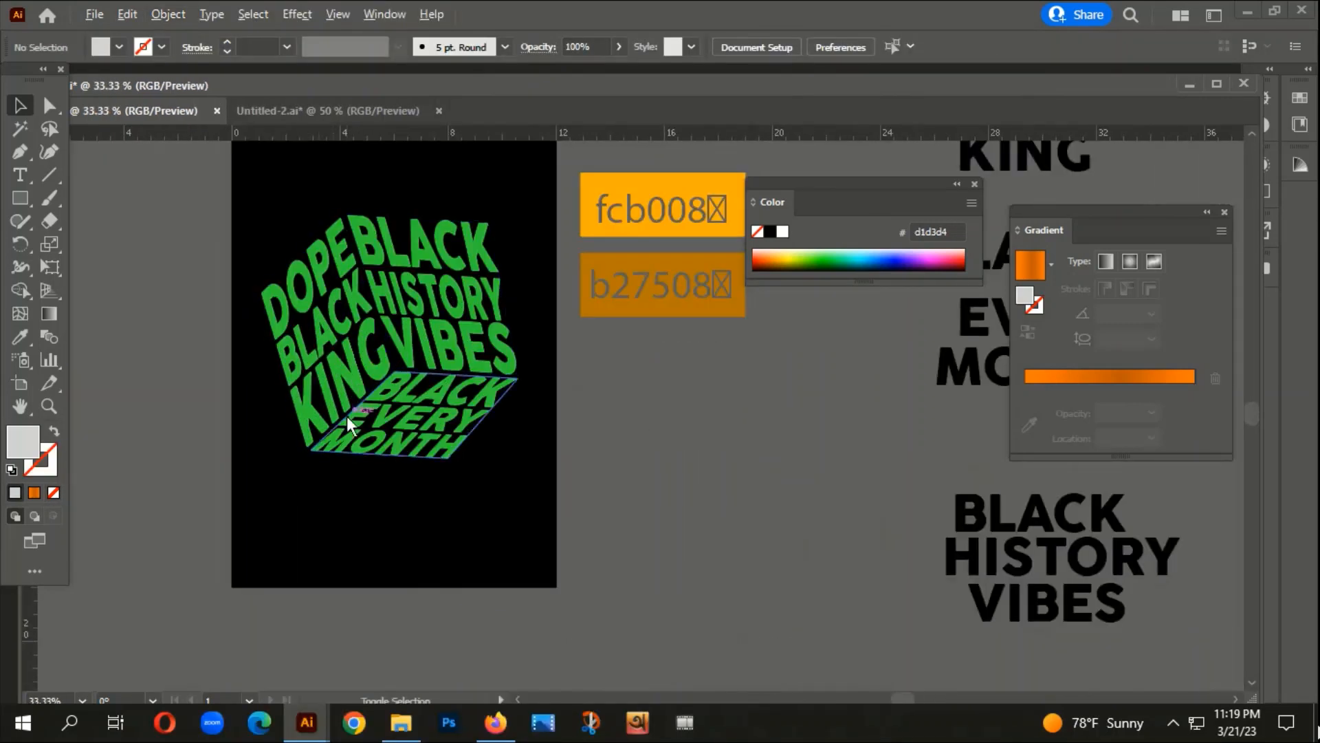
scroll(346, 415, "down", 2)
left_click_drag(333, 493, 447, 495)
scroll(500, 368, "up", 2)
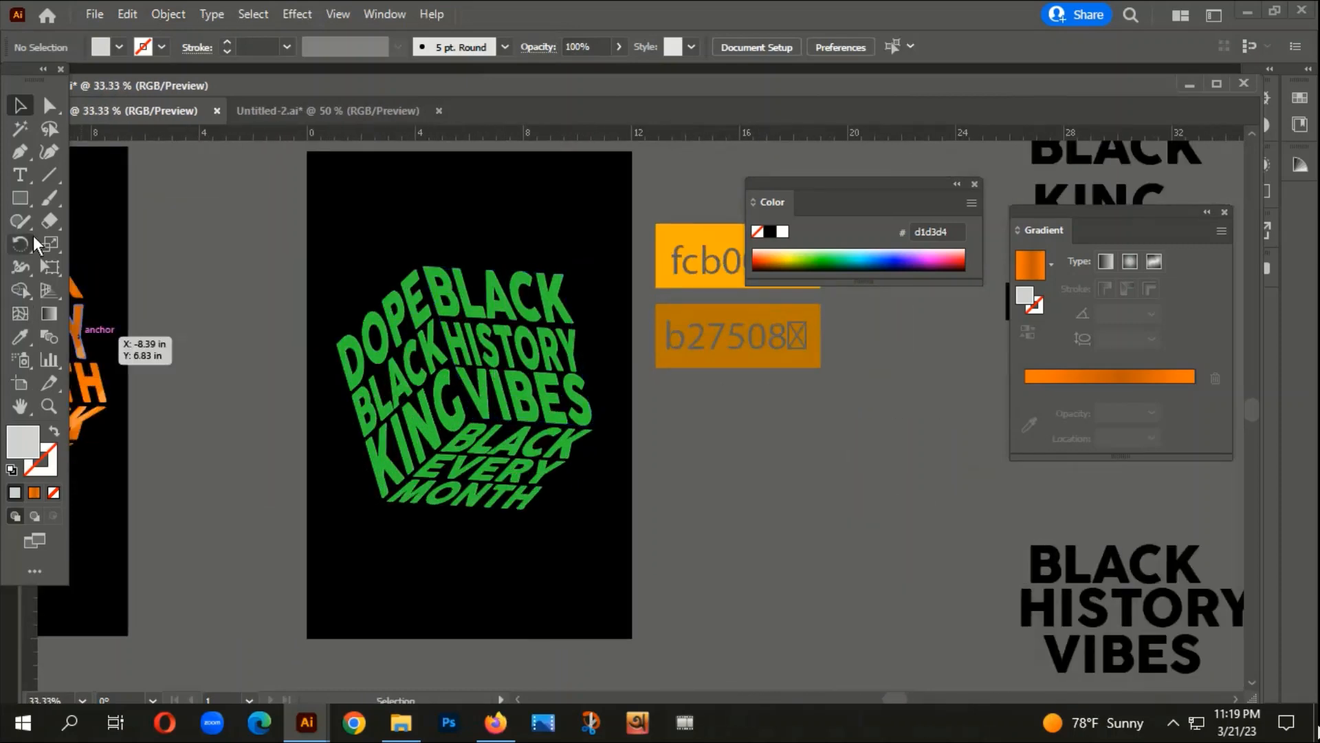
left_click(22, 152)
left_click(52, 432)
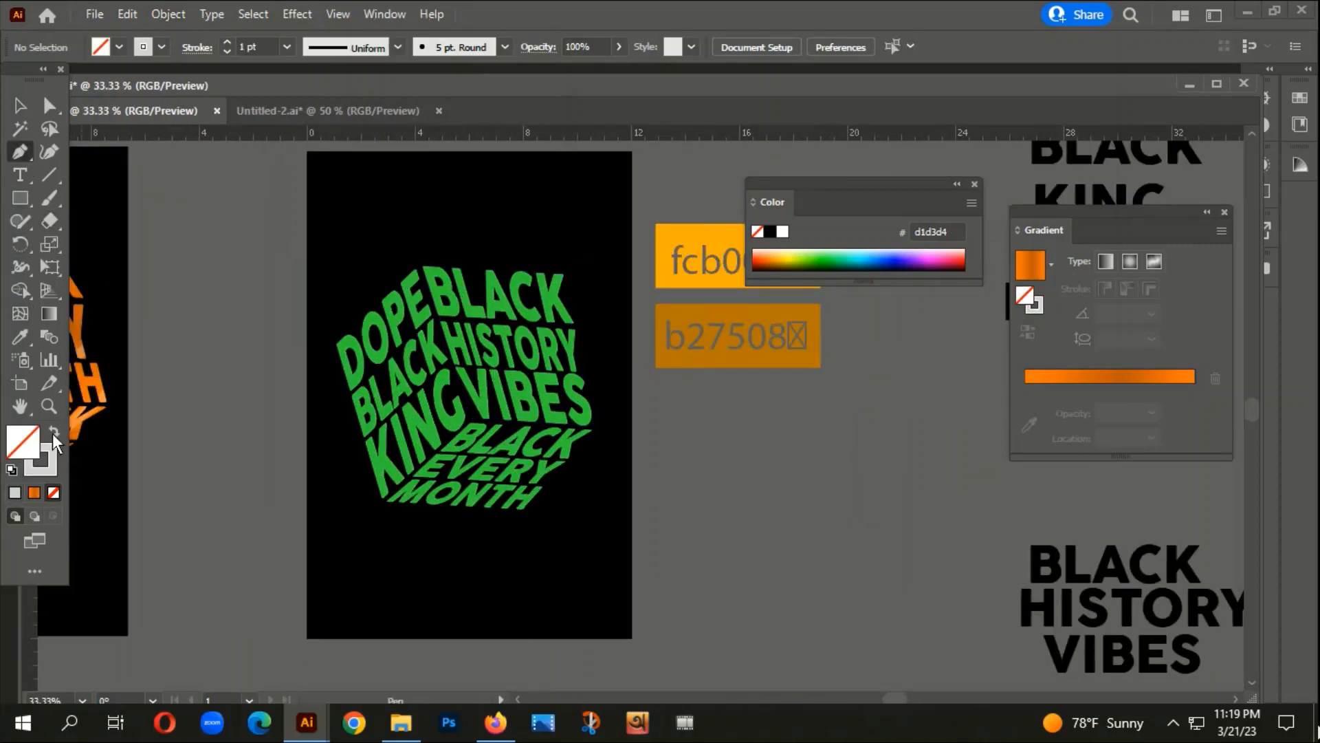
scroll(391, 352, "up", 1)
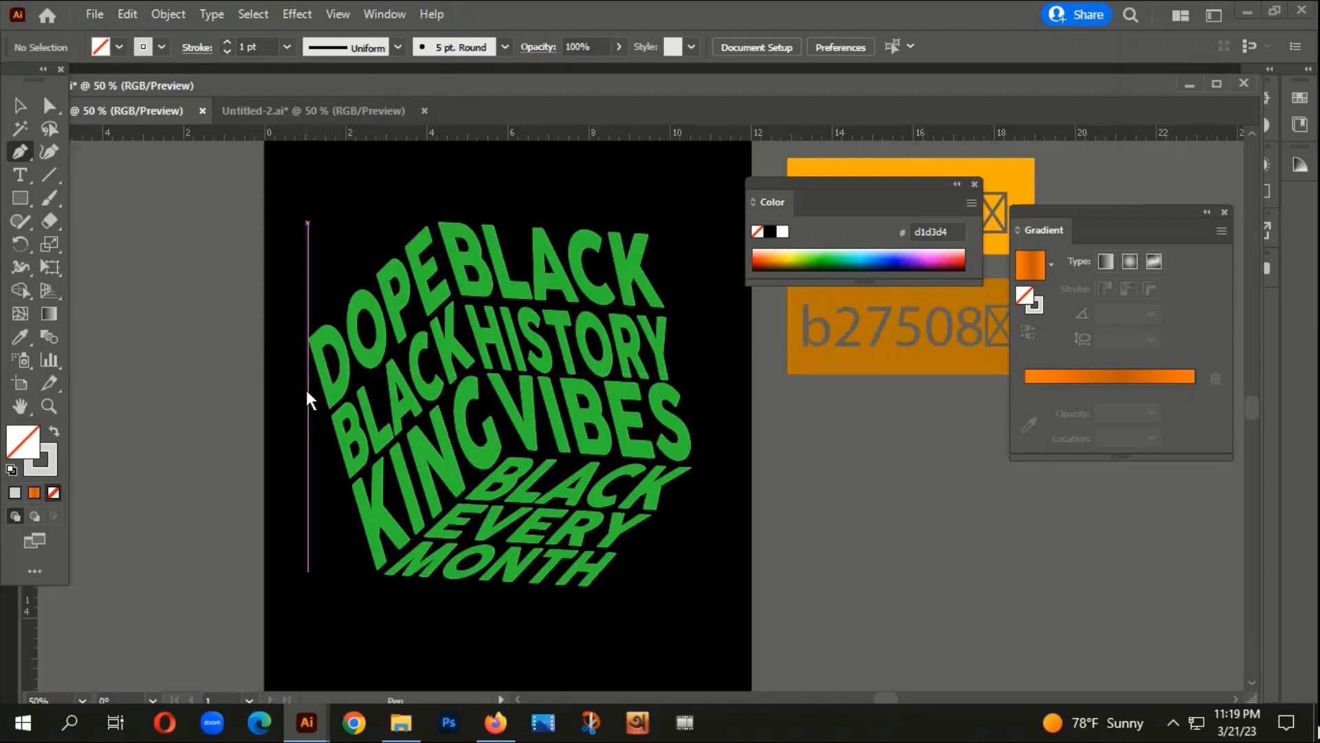
left_click(306, 389)
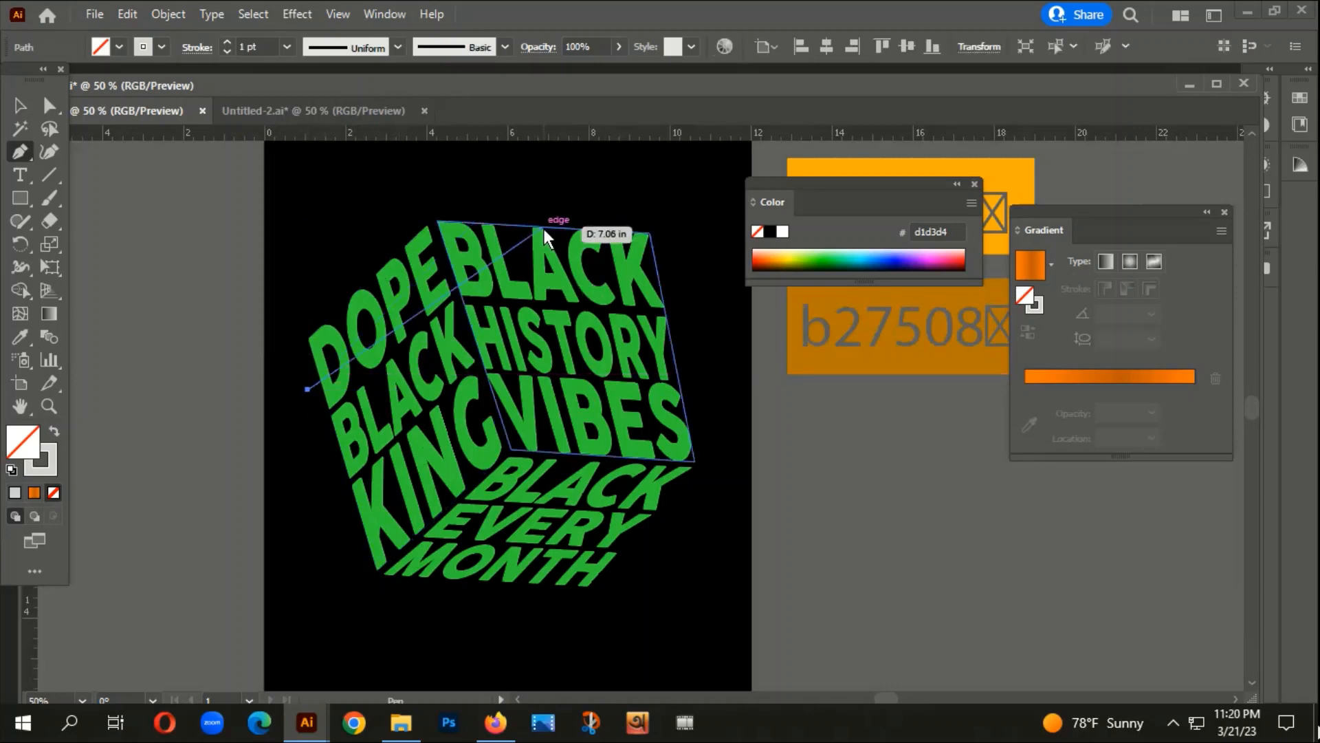
left_click(538, 164)
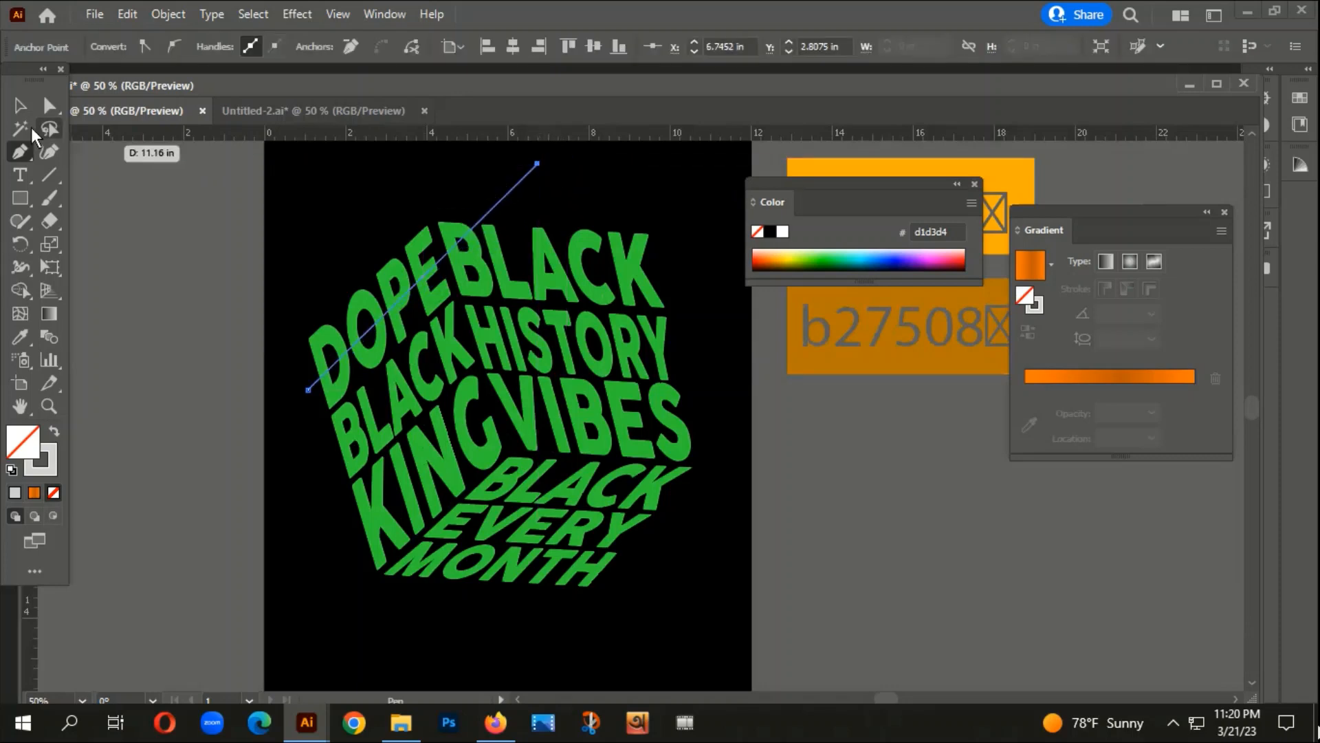
Step: Set the stroke weight of the diagonal line across the cube to 18 pt
left_click(20, 106)
left_click(507, 178)
left_click(519, 186)
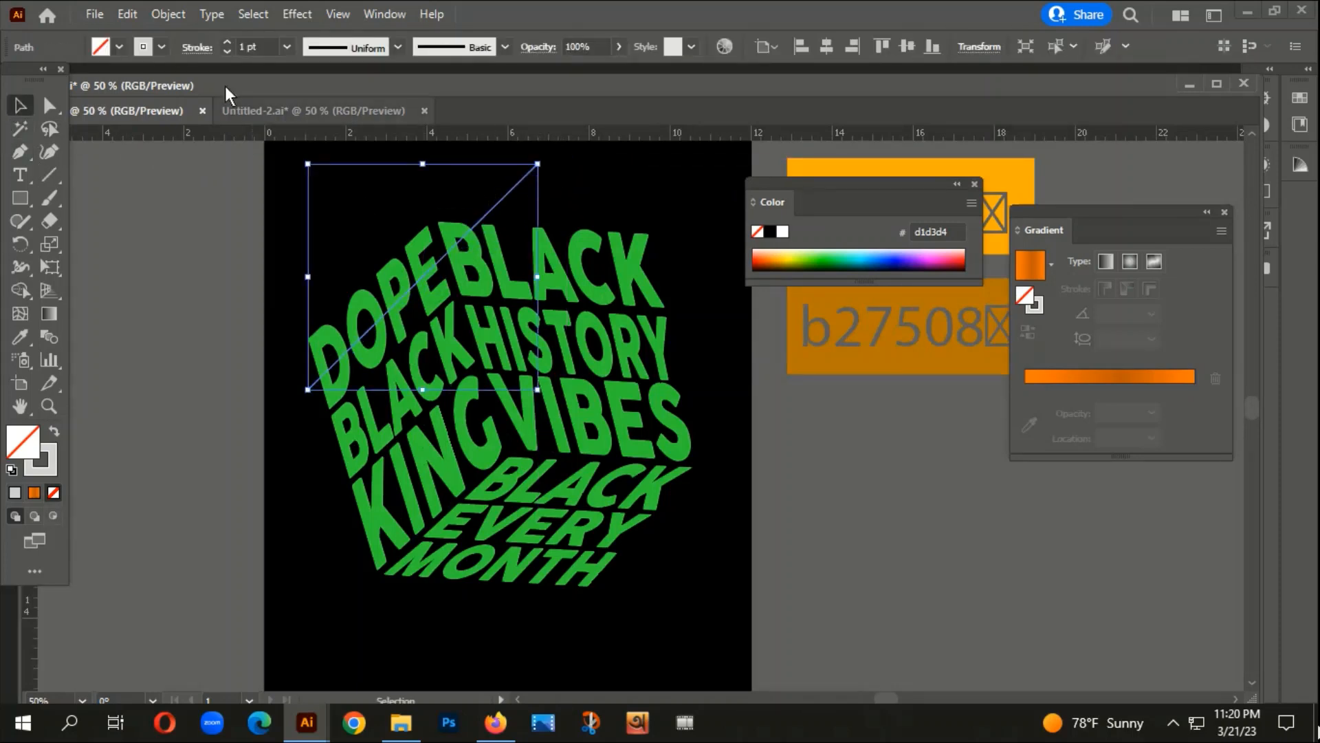
left_click(227, 42)
left_click(227, 42)
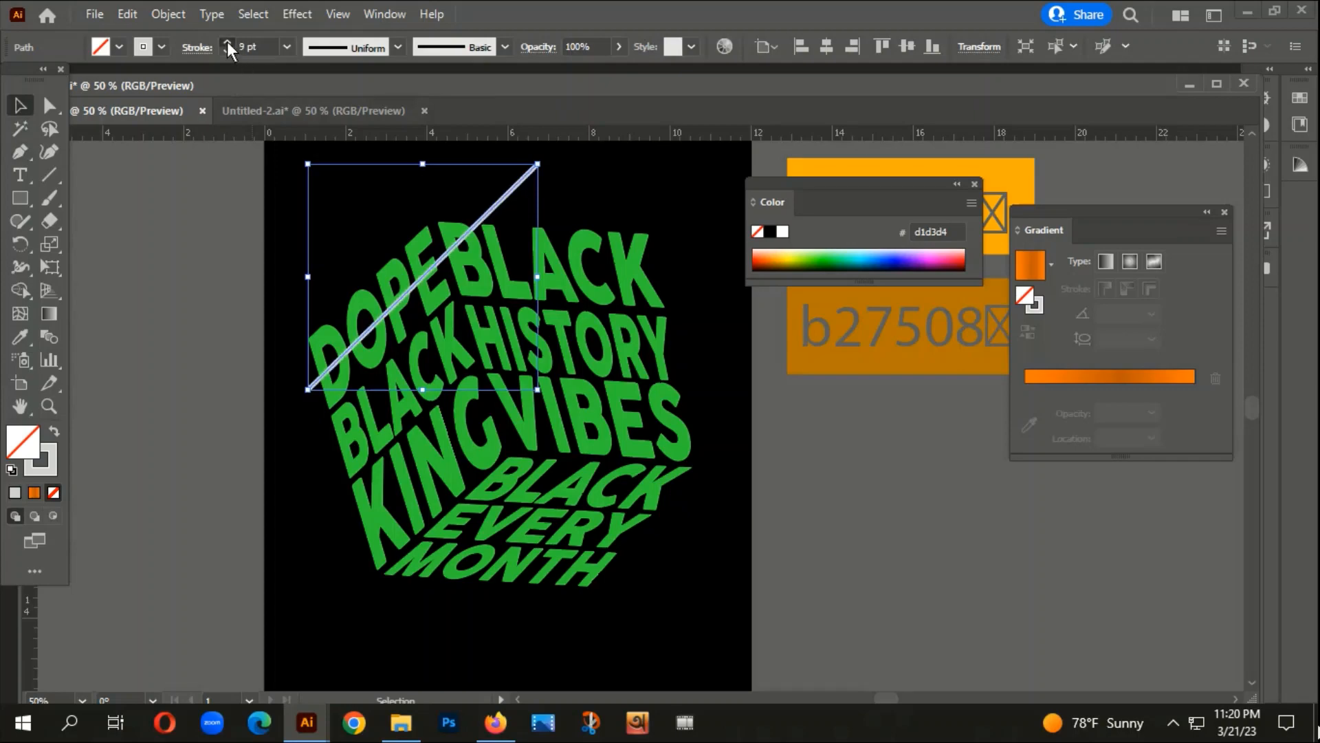
left_click(227, 42)
left_click(227, 42)
scroll(460, 220, "up", 2)
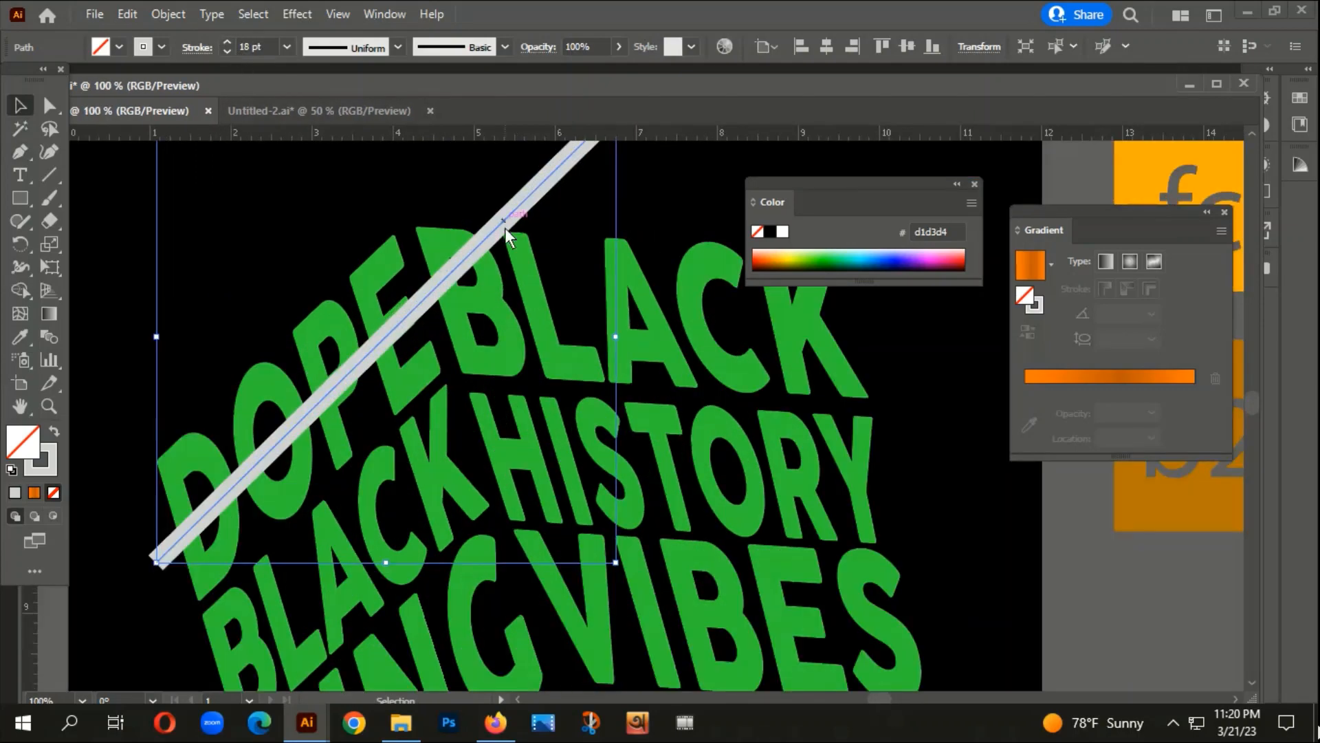
Step: Shift the diagonal line slightly down and to the left over the cube lettering and deselect it
scroll(507, 253, "down", 2)
left_click_drag(601, 193, 503, 246)
left_click(572, 227)
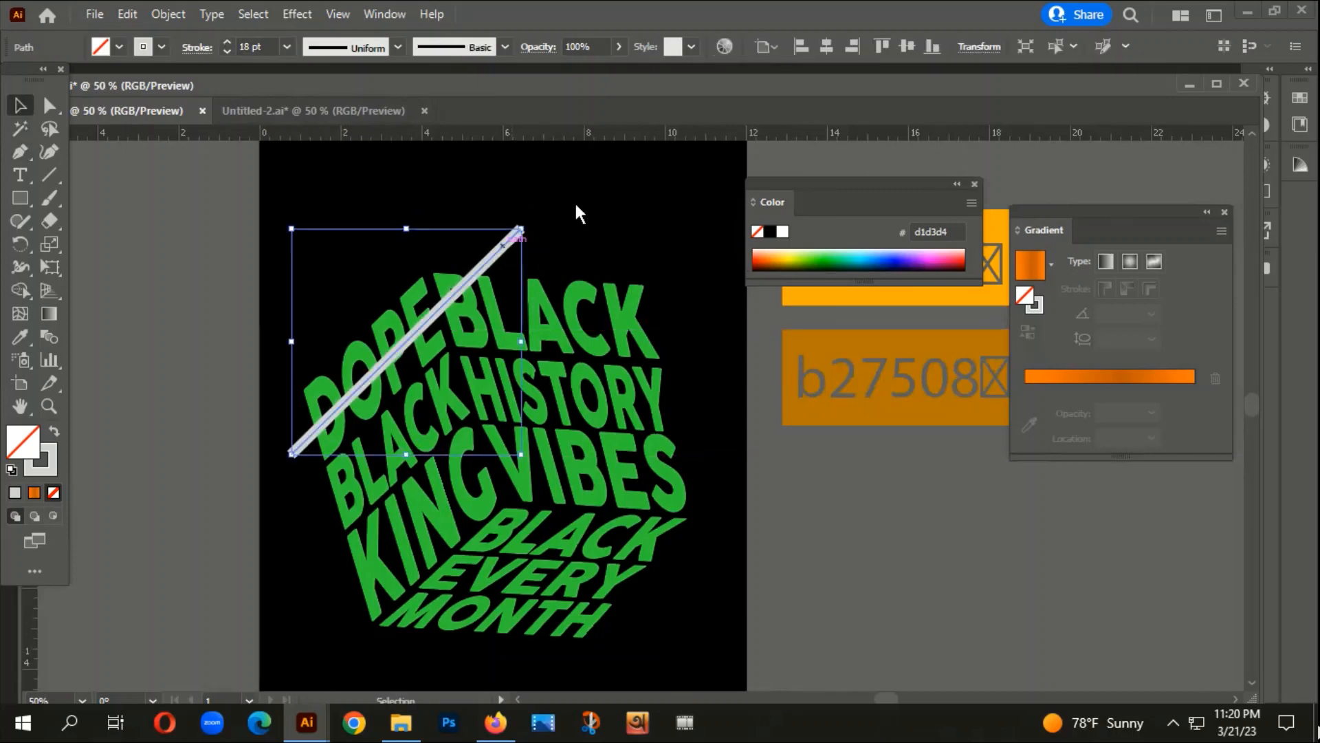
left_click(575, 201)
Step: Increase the diagonal line's stroke weight to 22 pt
scroll(501, 242, "down", 1)
left_click_drag(607, 230, 534, 180)
scroll(337, 262, "up", 1)
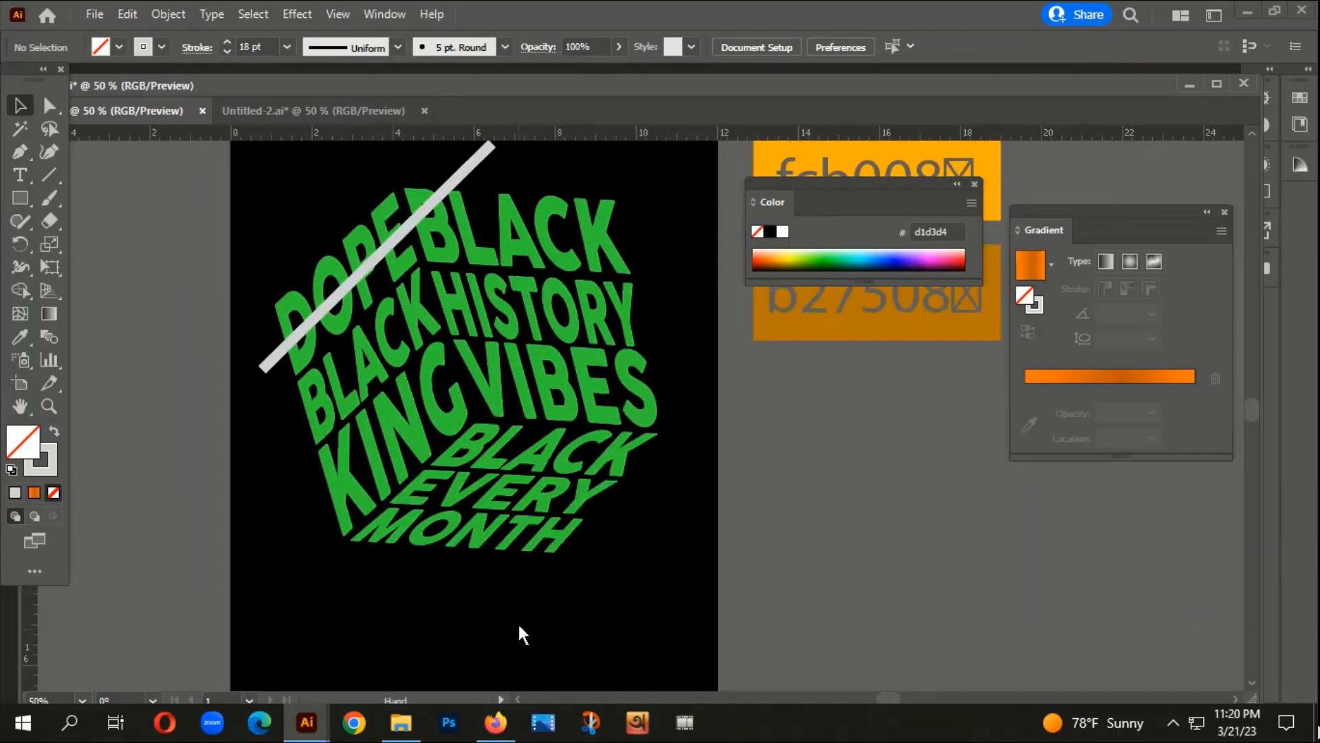
left_click_drag(556, 606, 541, 556)
scroll(531, 540, "down", 1)
scroll(271, 433, "up", 1)
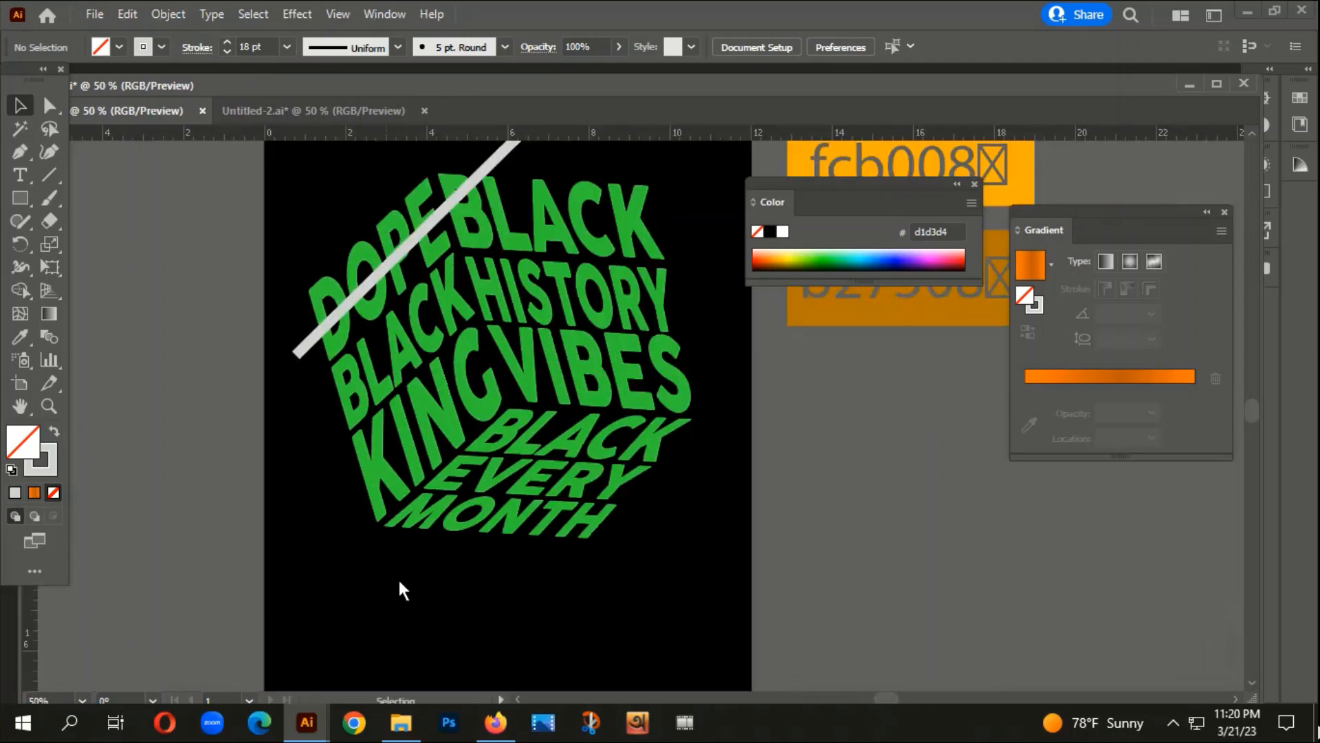
left_click_drag(399, 577, 325, 563)
left_click(329, 235)
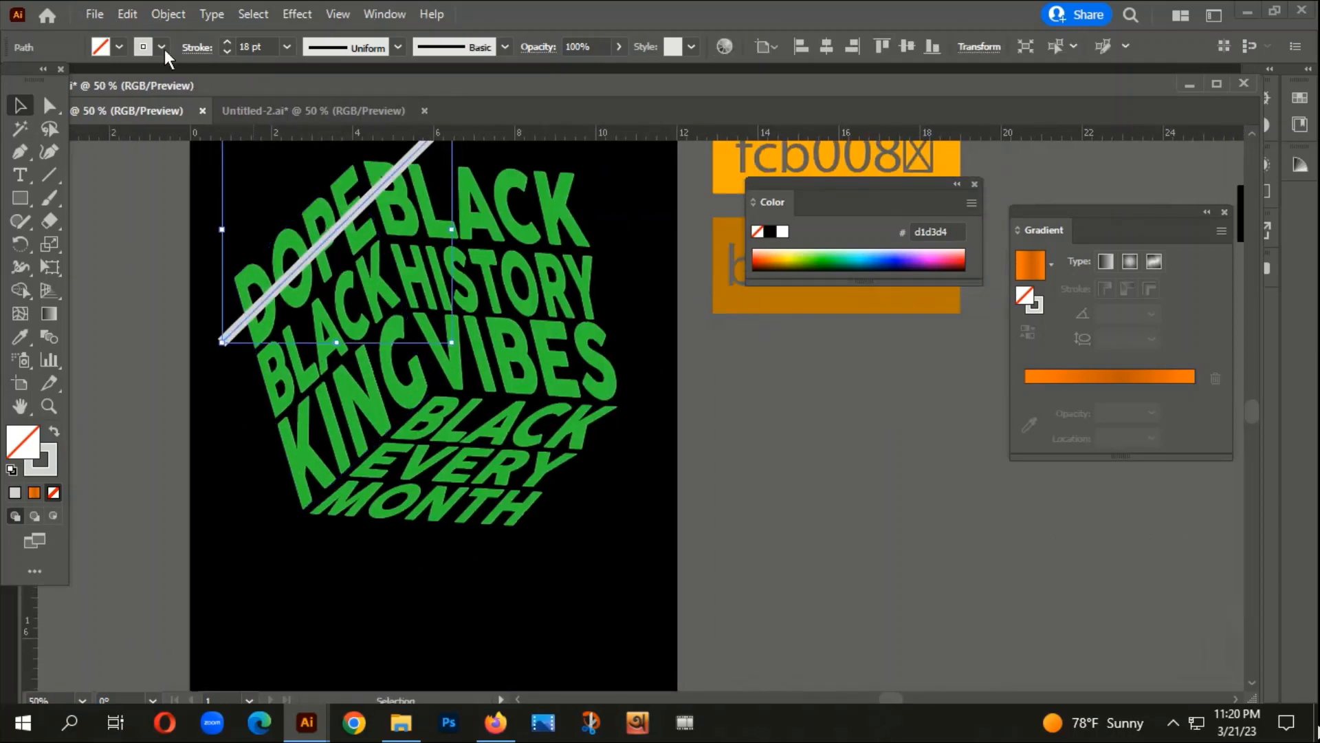
left_click(227, 42)
left_click(227, 42)
left_click(227, 42)
left_click(227, 42)
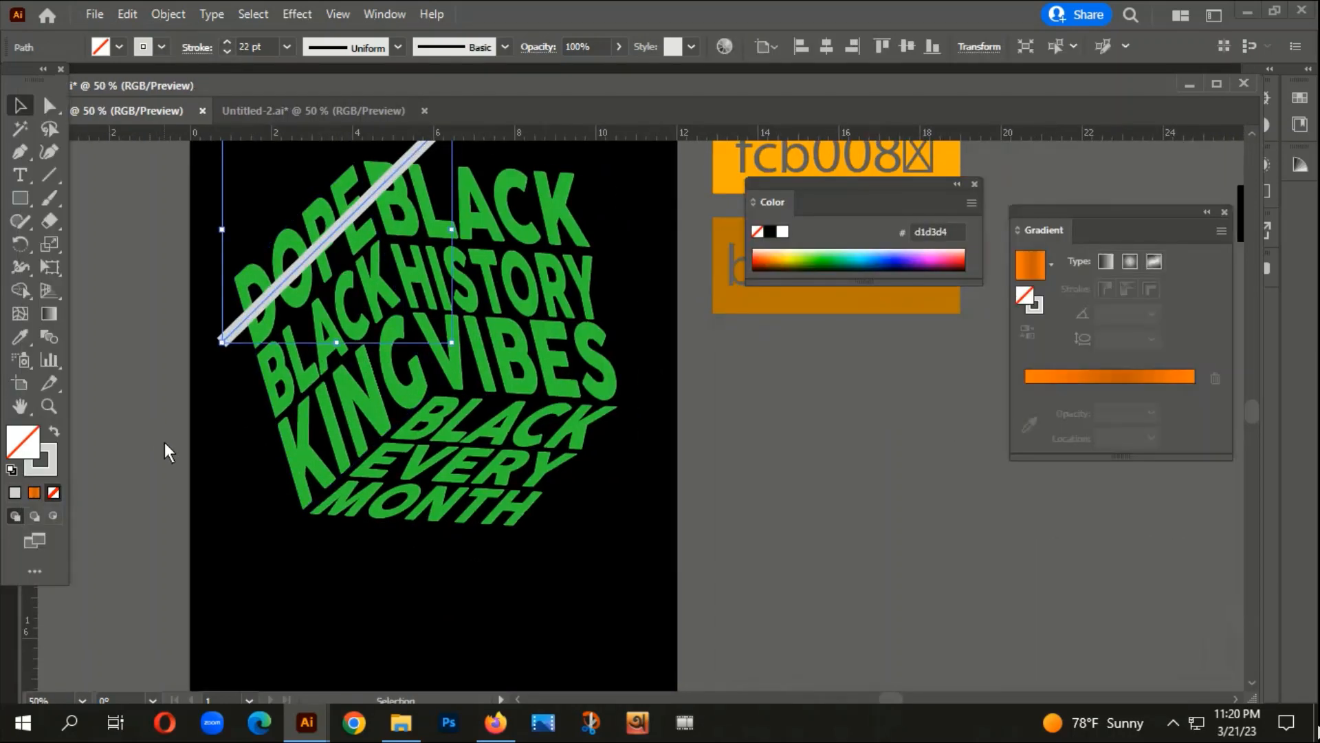
Step: Increase the diagonal line's stroke weight to 25 pt and deselect it
left_click(229, 40)
left_click(229, 40)
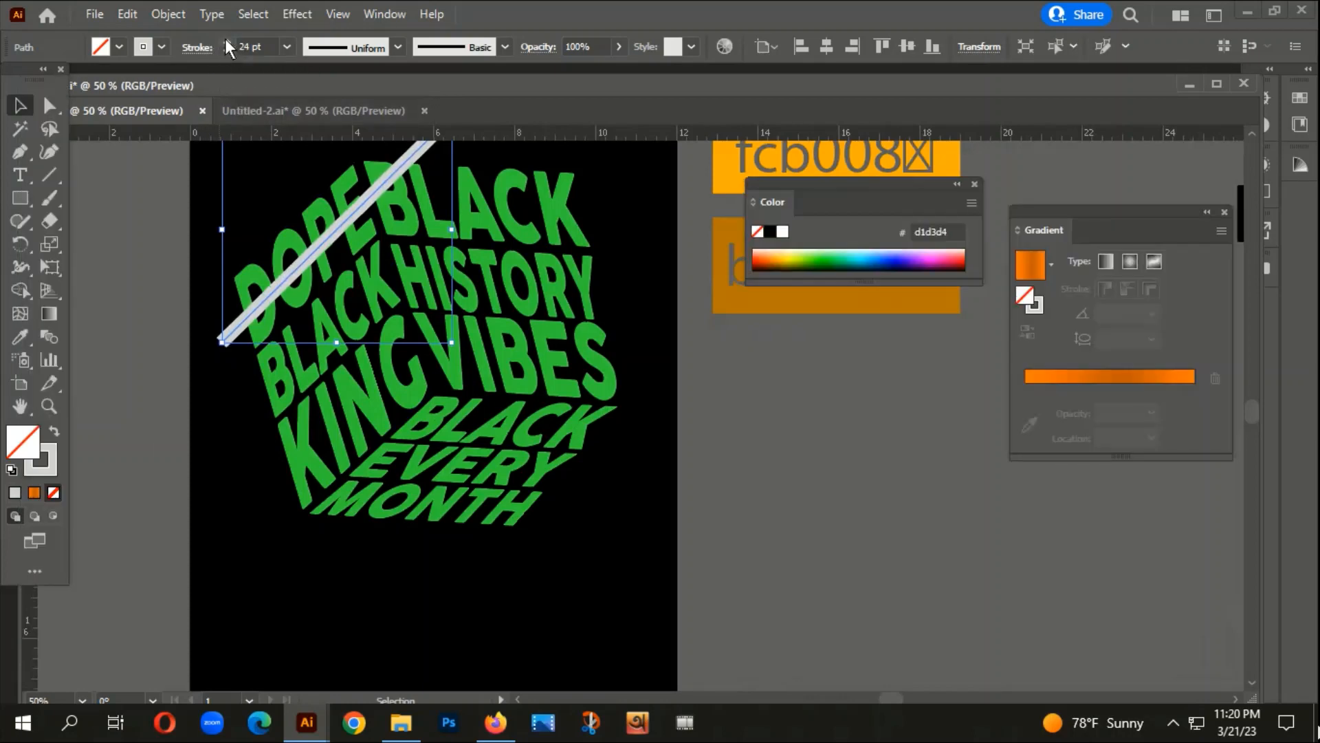
left_click(227, 42)
left_click(151, 279)
key("ctrl+minus")
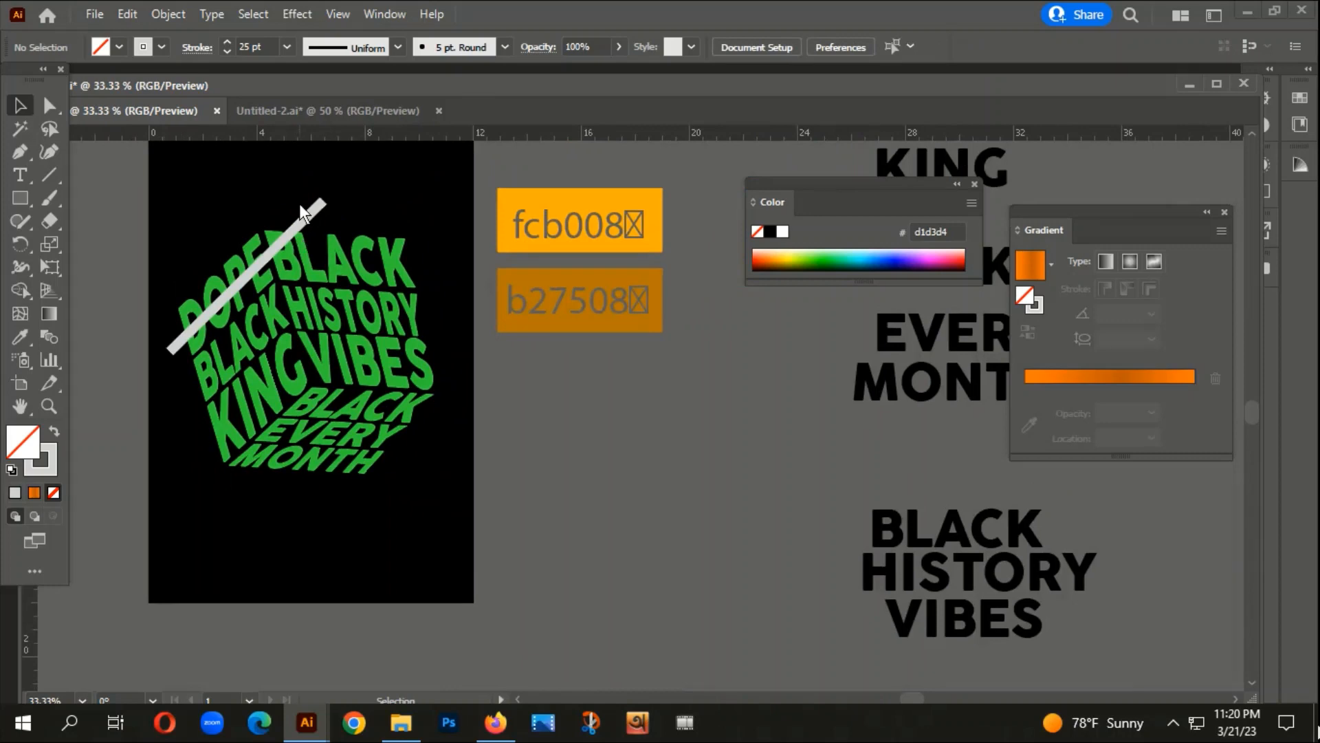
Step: Duplicate the diagonal line below the first one and extend the copy's upper end past the cube's upper edge
left_click_drag(312, 211, 328, 258)
key("a")
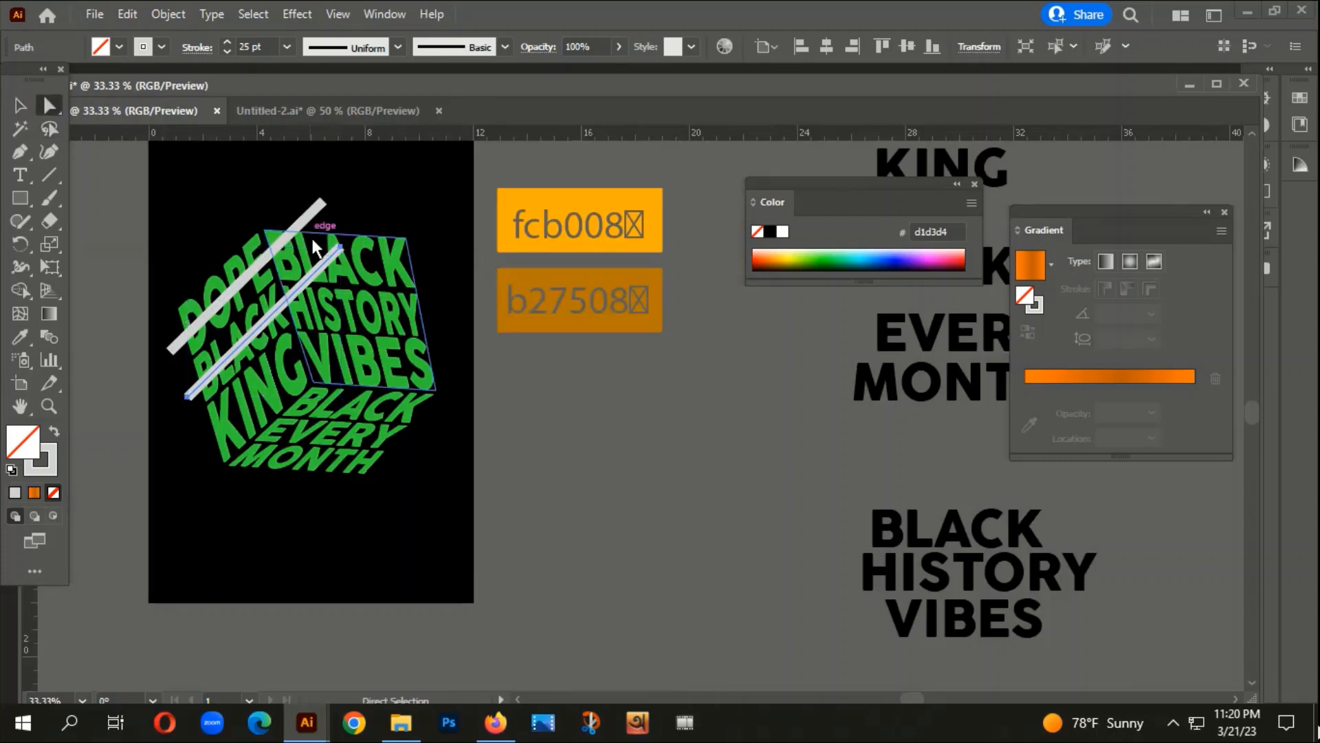
left_click_drag(341, 247, 427, 167)
key("v")
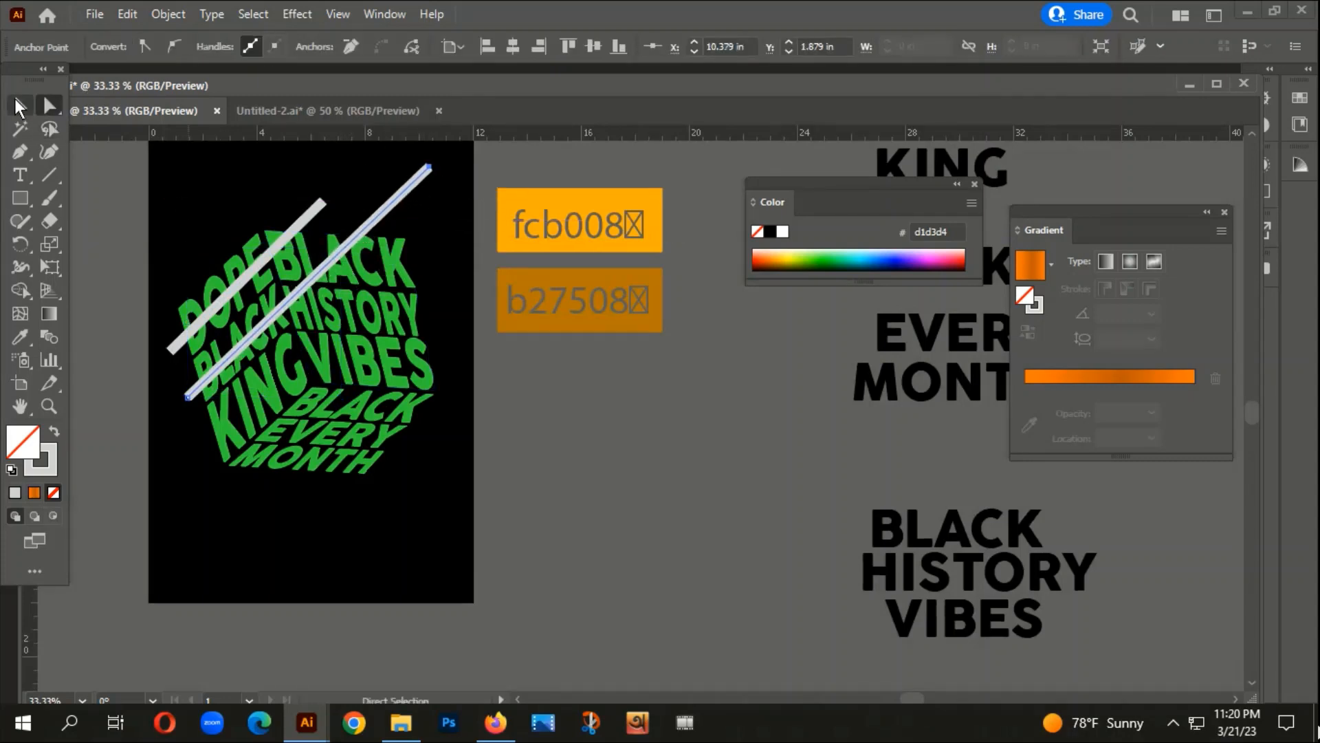
left_click(463, 249)
Step: Make three more copies of the longer diagonal line, spaced down across the rest of the cube
left_click_drag(387, 211, 464, 340)
left_click(445, 504)
scroll(445, 505, "down", 1)
left_click_drag(511, 453, 359, 494)
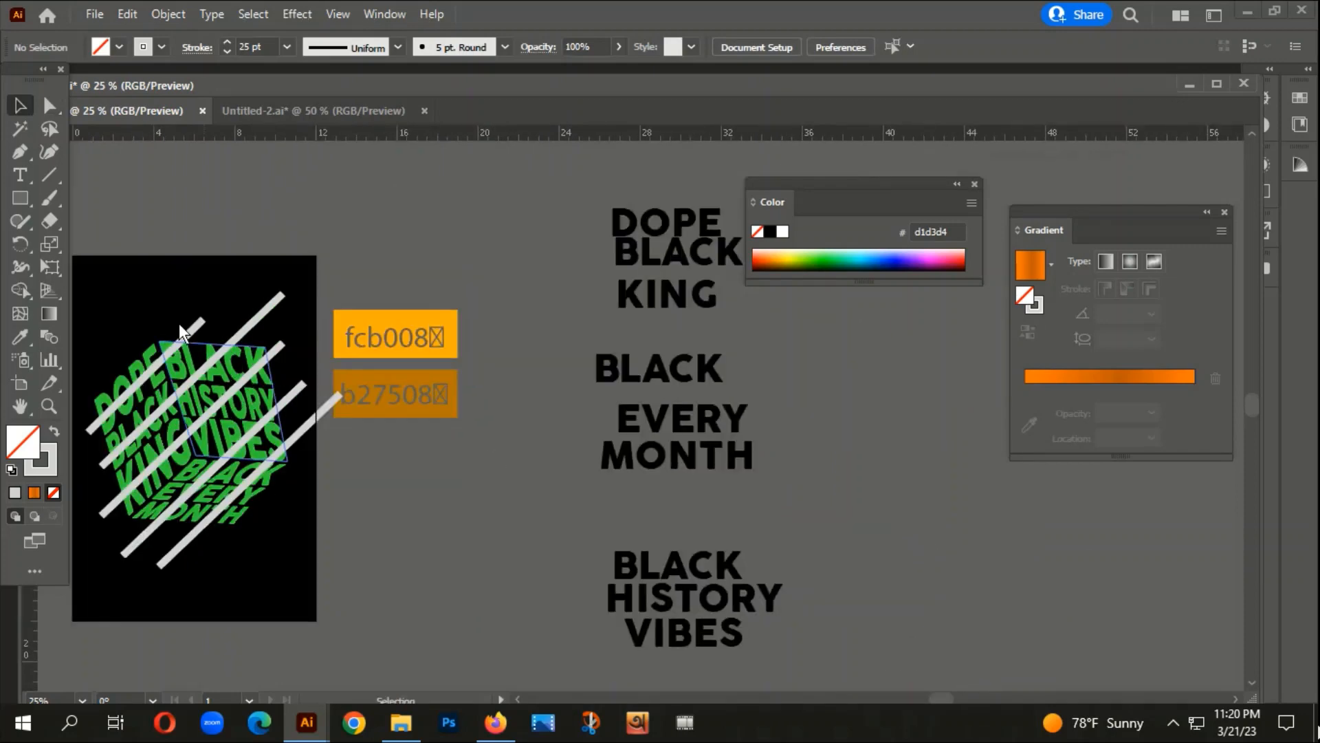
Step: Select all five diagonal lines and expand their fill and stroke into shapes
scroll(179, 323, "up", 1)
left_click(212, 327)
left_click(307, 307, "shift")
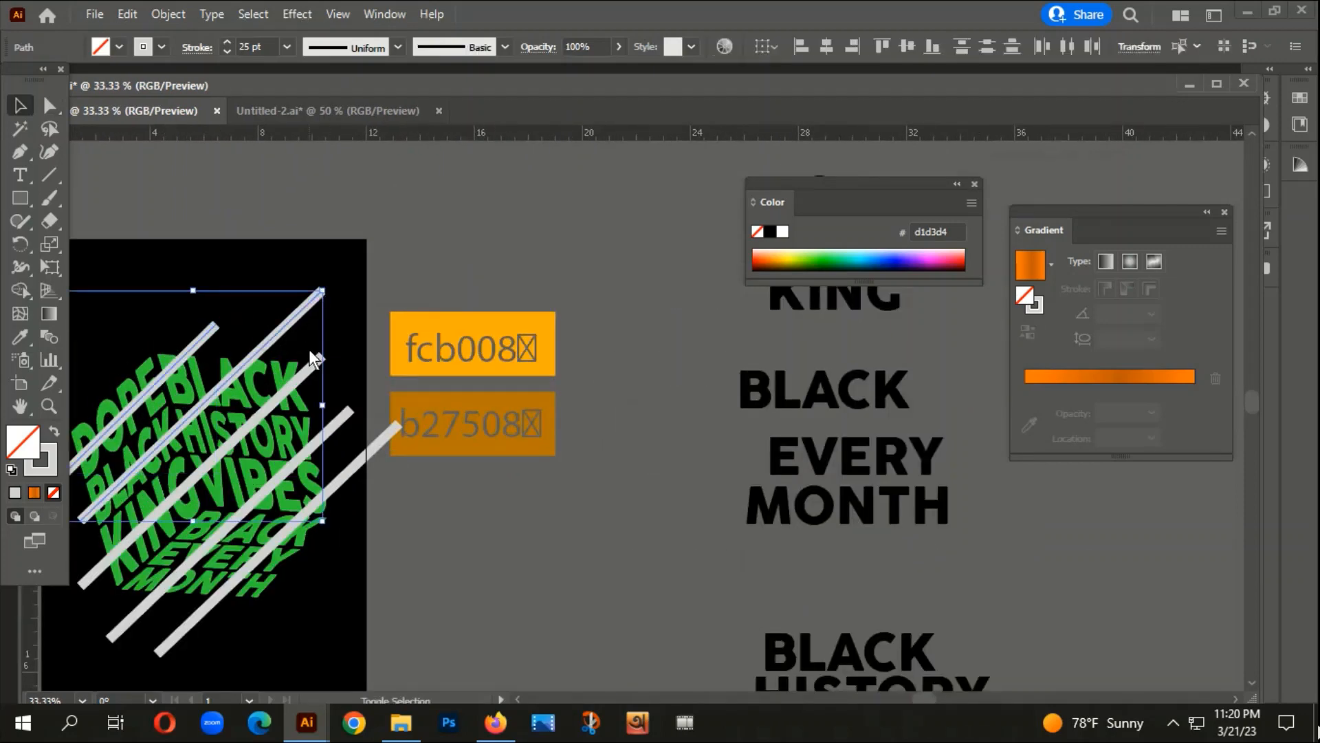
left_click(315, 362, "shift")
left_click(344, 419, "shift")
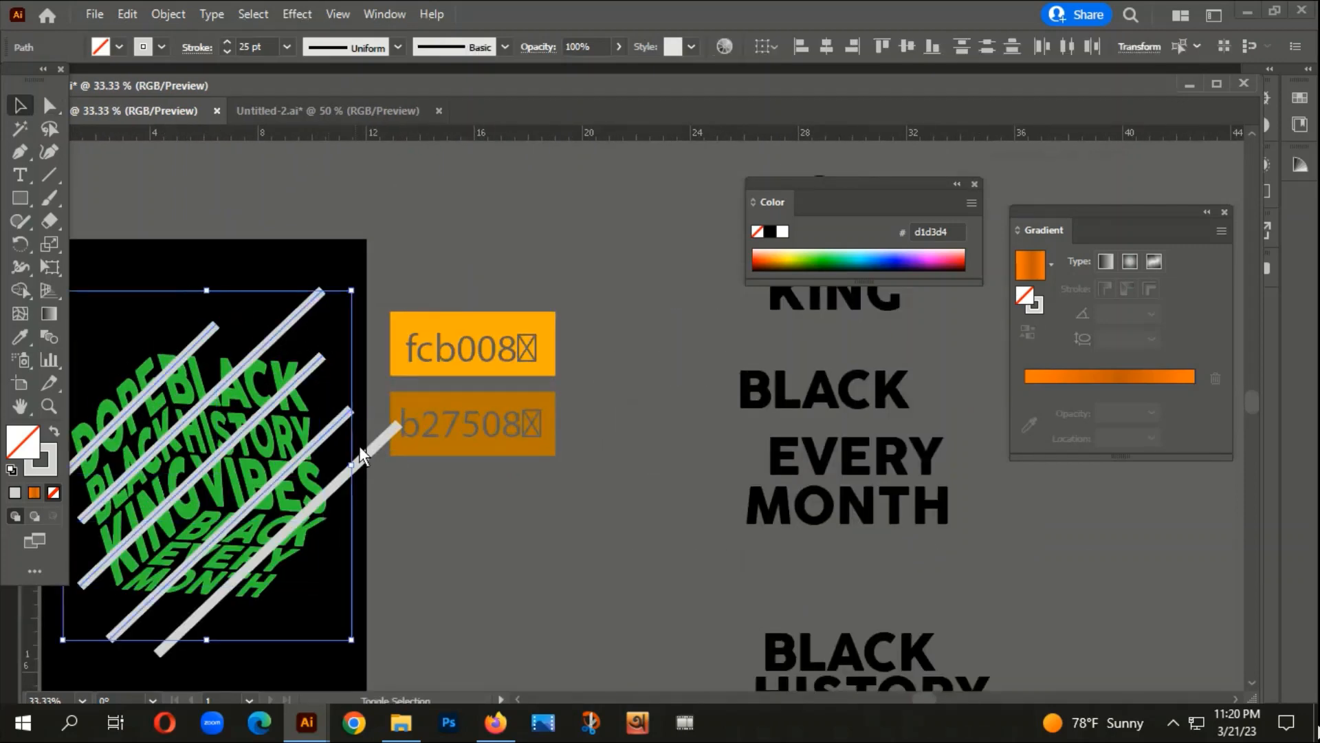
left_click(364, 458, "shift")
left_click(363, 457, "shift")
left_click(373, 450, "shift")
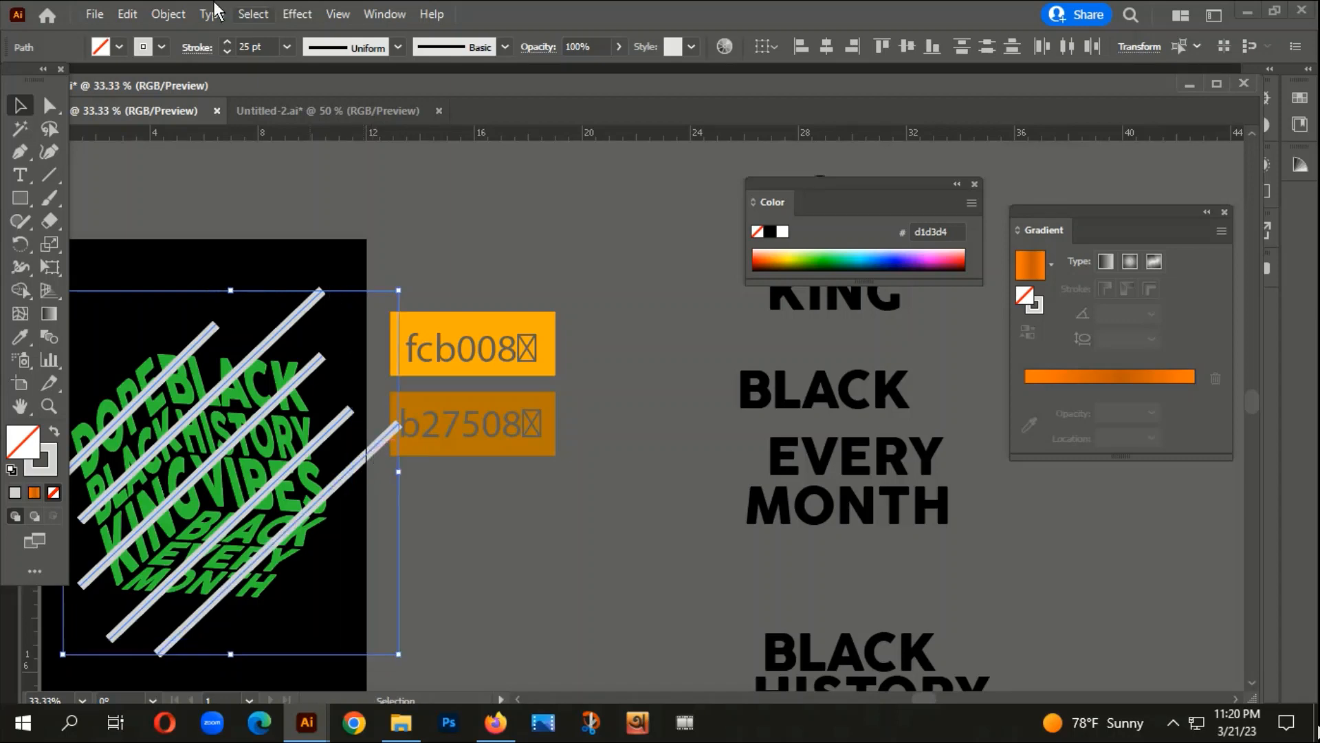
left_click(166, 14)
left_click(254, 234)
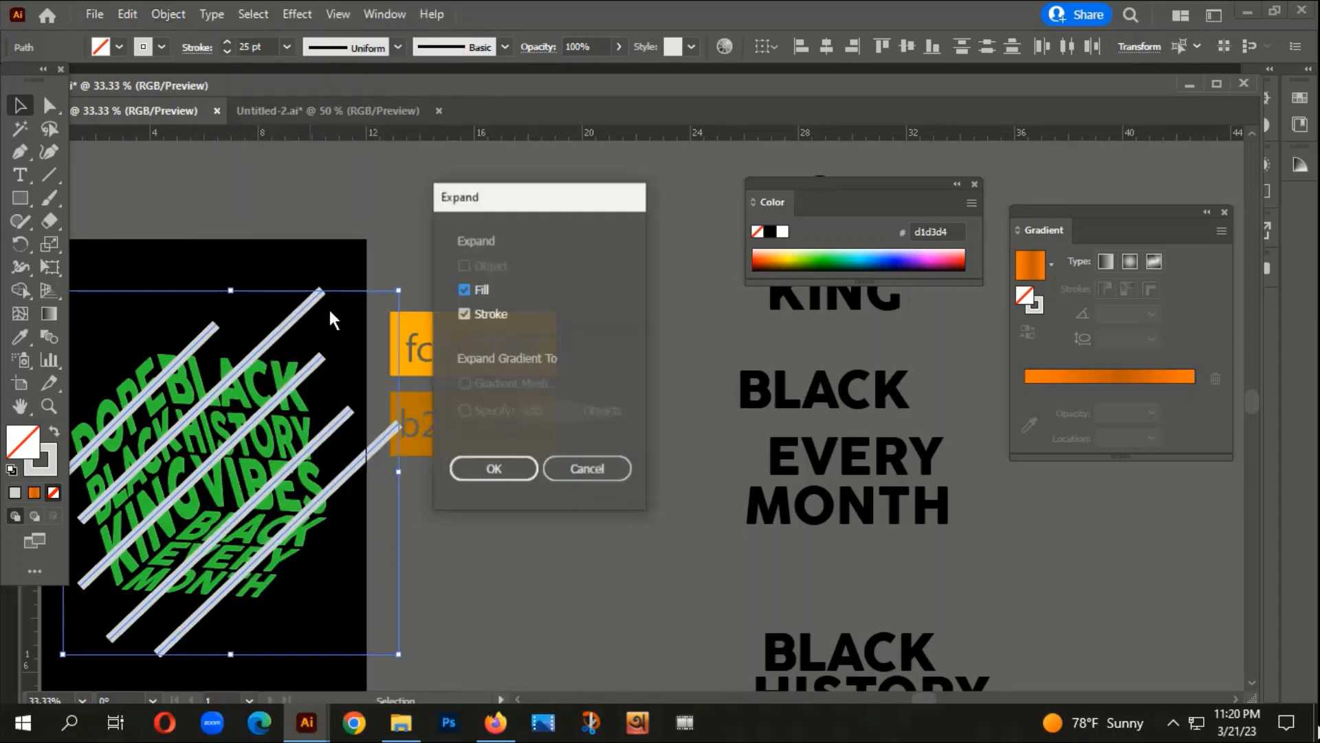
left_click(487, 467)
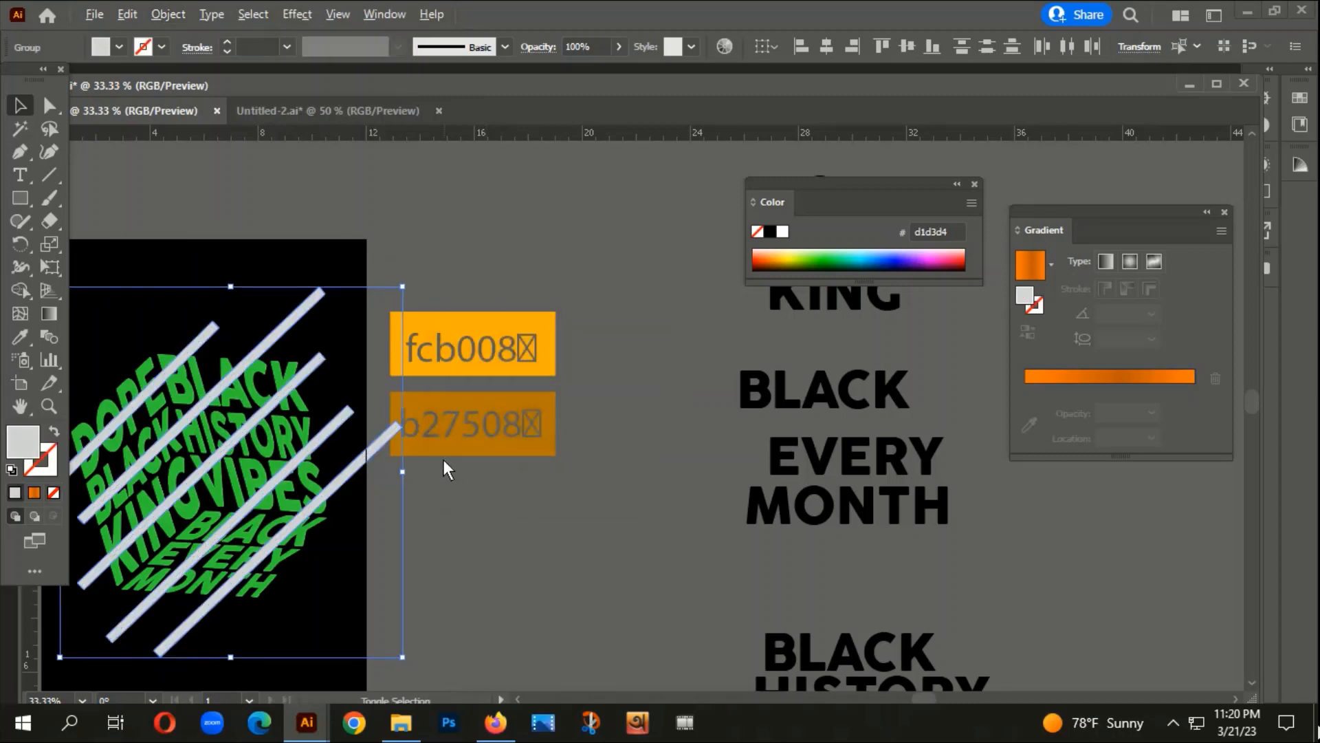
Step: Group the five expanded diagonal lines and deselect them
scroll(360, 451, "down", 1)
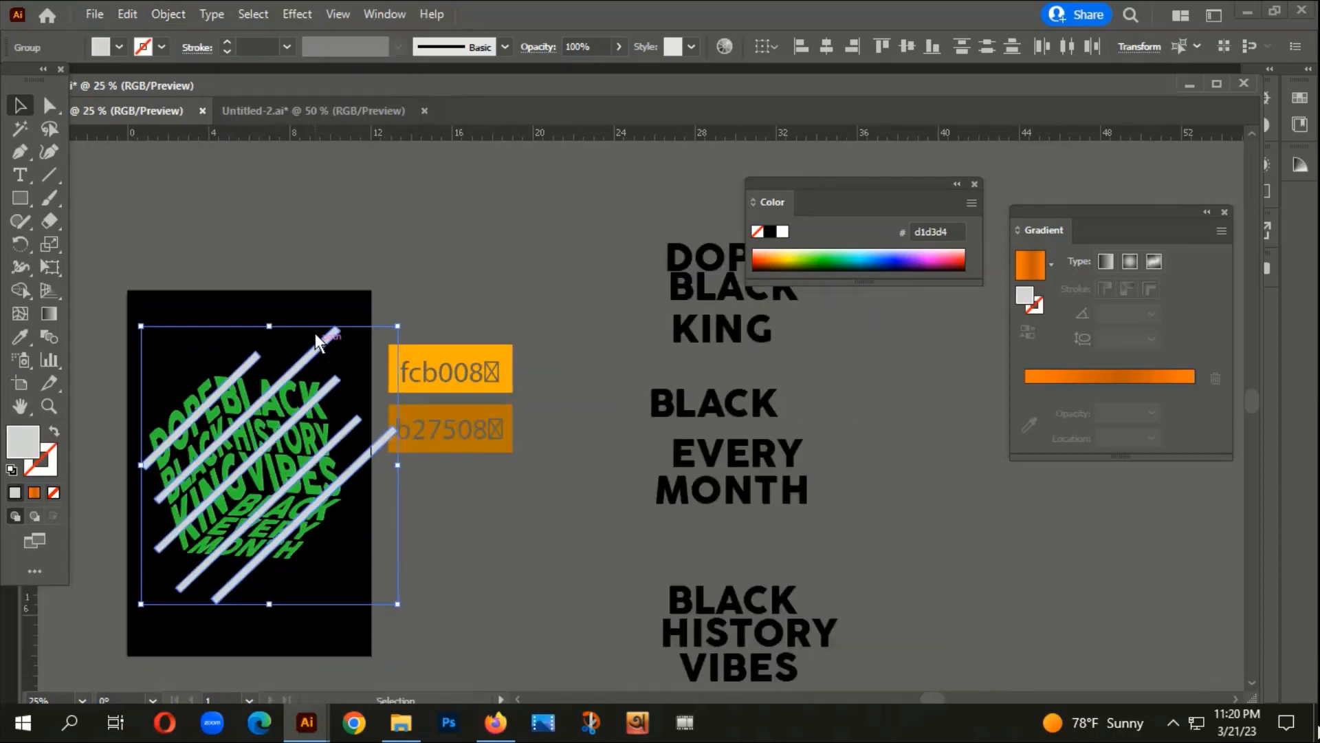
right_click(315, 333)
left_click(405, 507)
left_click(361, 616)
left_click_drag(361, 616, 413, 547)
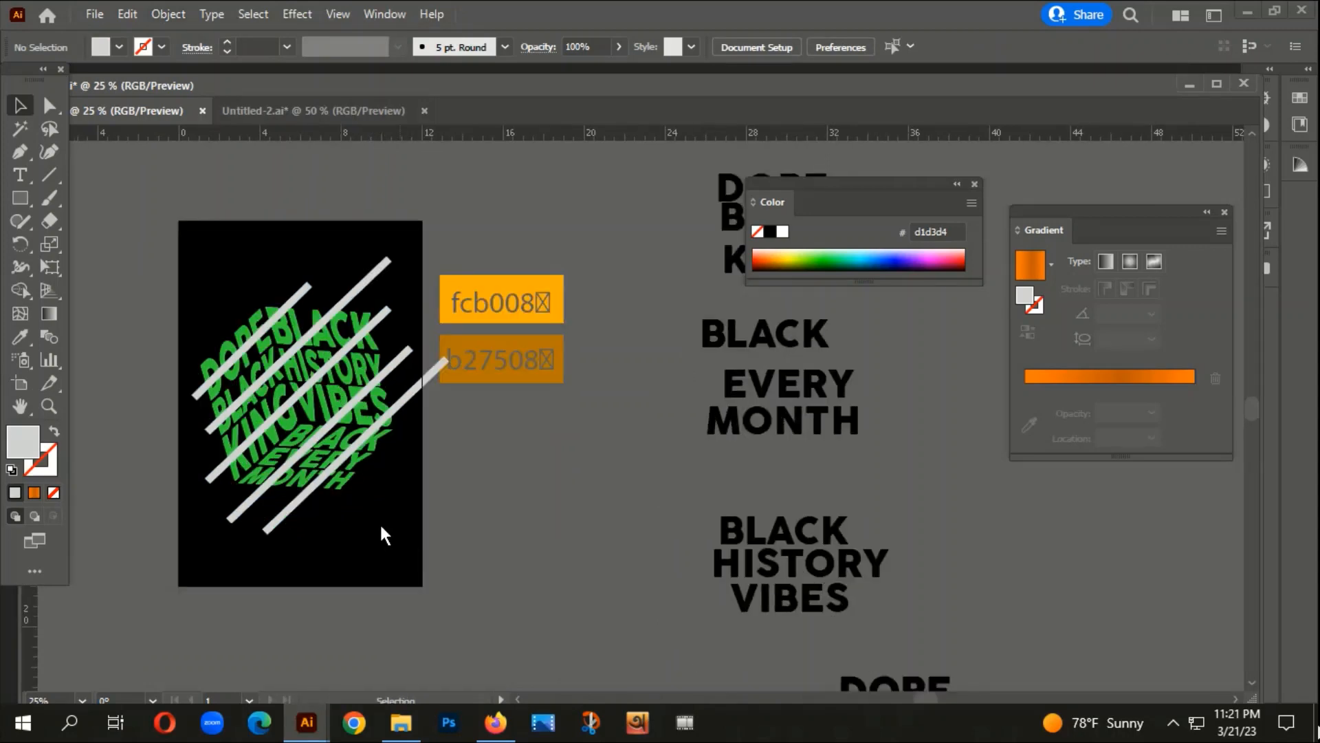
Step: Compare the light streaks on the finished orange cube with the line layout on the green cube
scroll(385, 592, "down", 2)
scroll(394, 578, "left", 2)
scroll(209, 412, "up", 3)
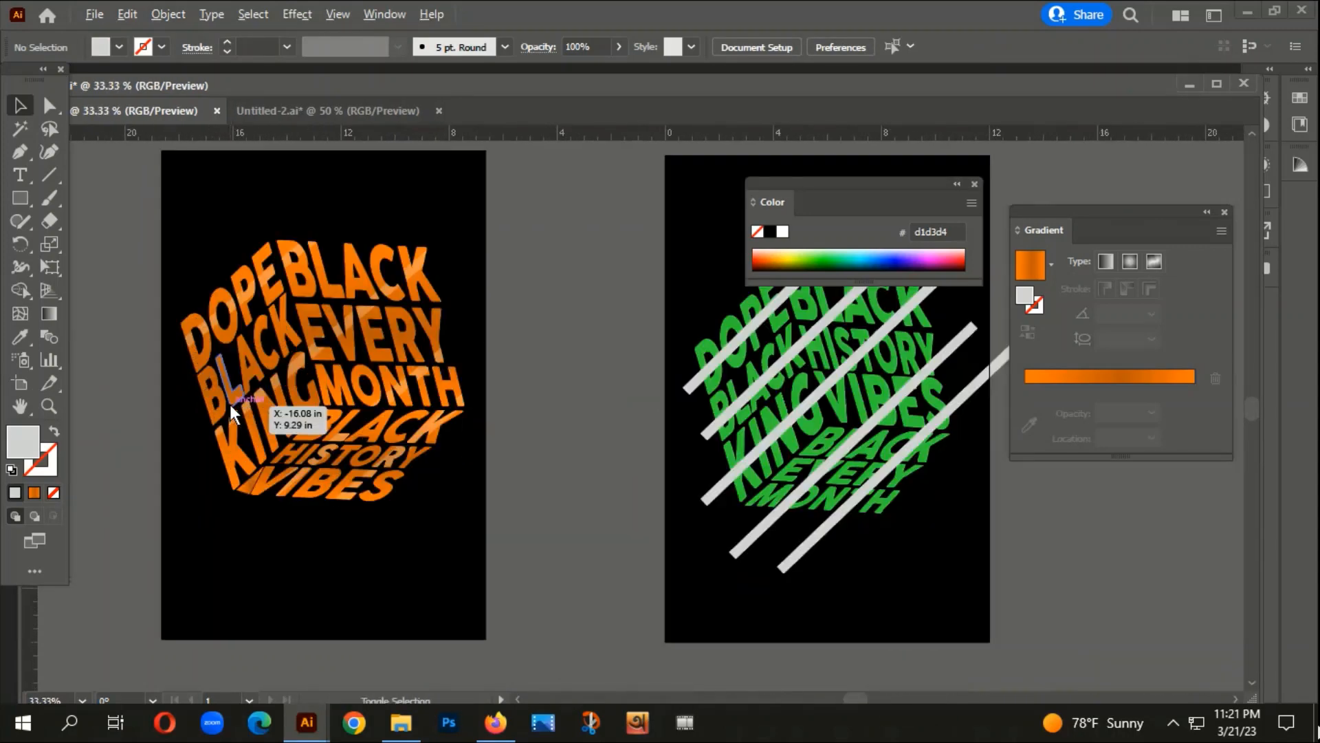
scroll(361, 380, "down", 1)
scroll(576, 545, "right", 2)
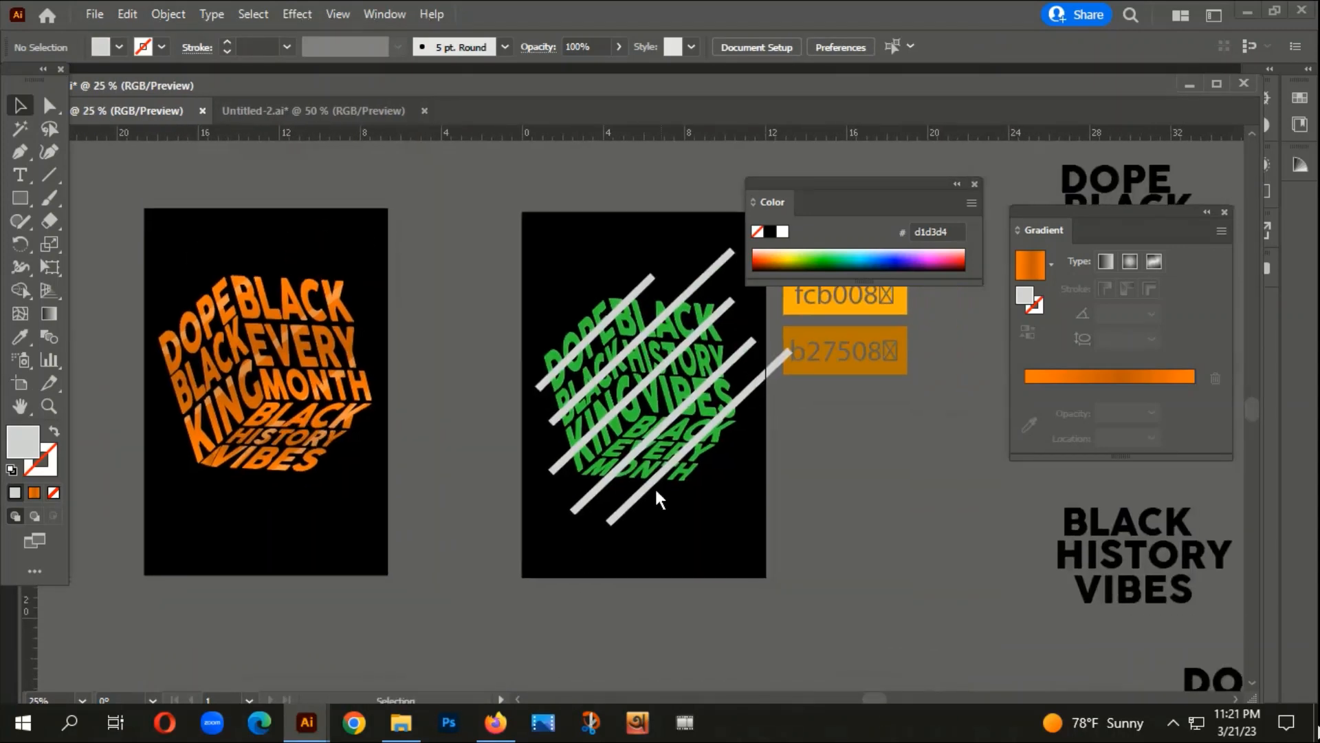
scroll(632, 456, "right", 2)
scroll(477, 376, "up", 2)
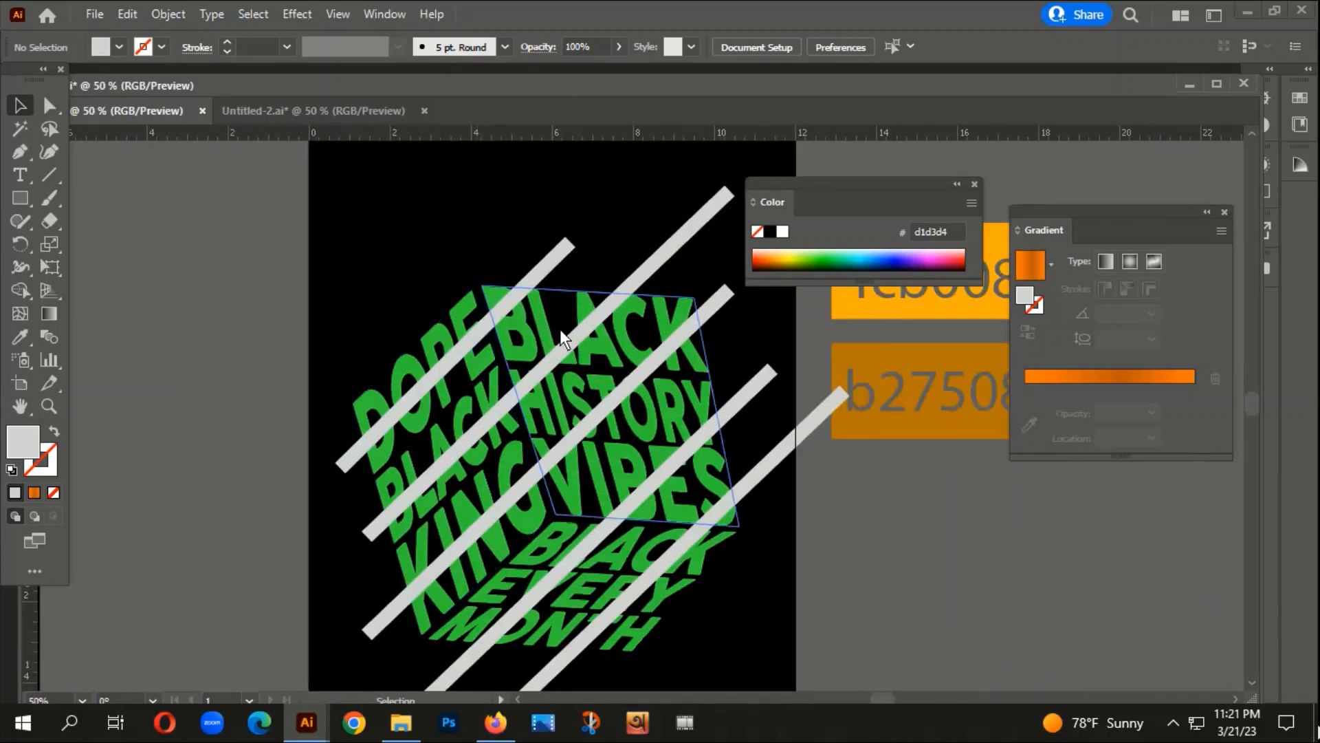
Step: Select the three warped text faces of the green cube and expand their object and fill
left_click(534, 341)
left_click_drag(467, 242, 448, 215)
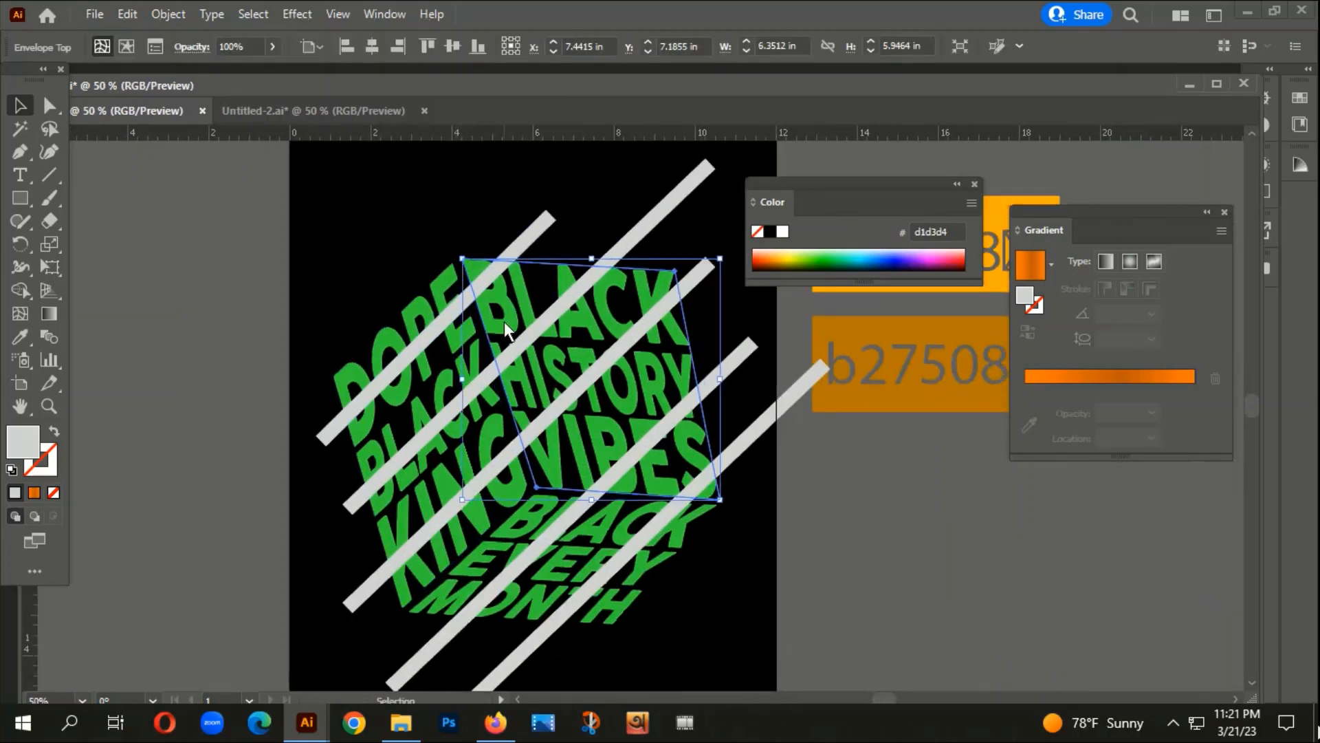
left_click(445, 295, "shift")
left_click(516, 522, "shift")
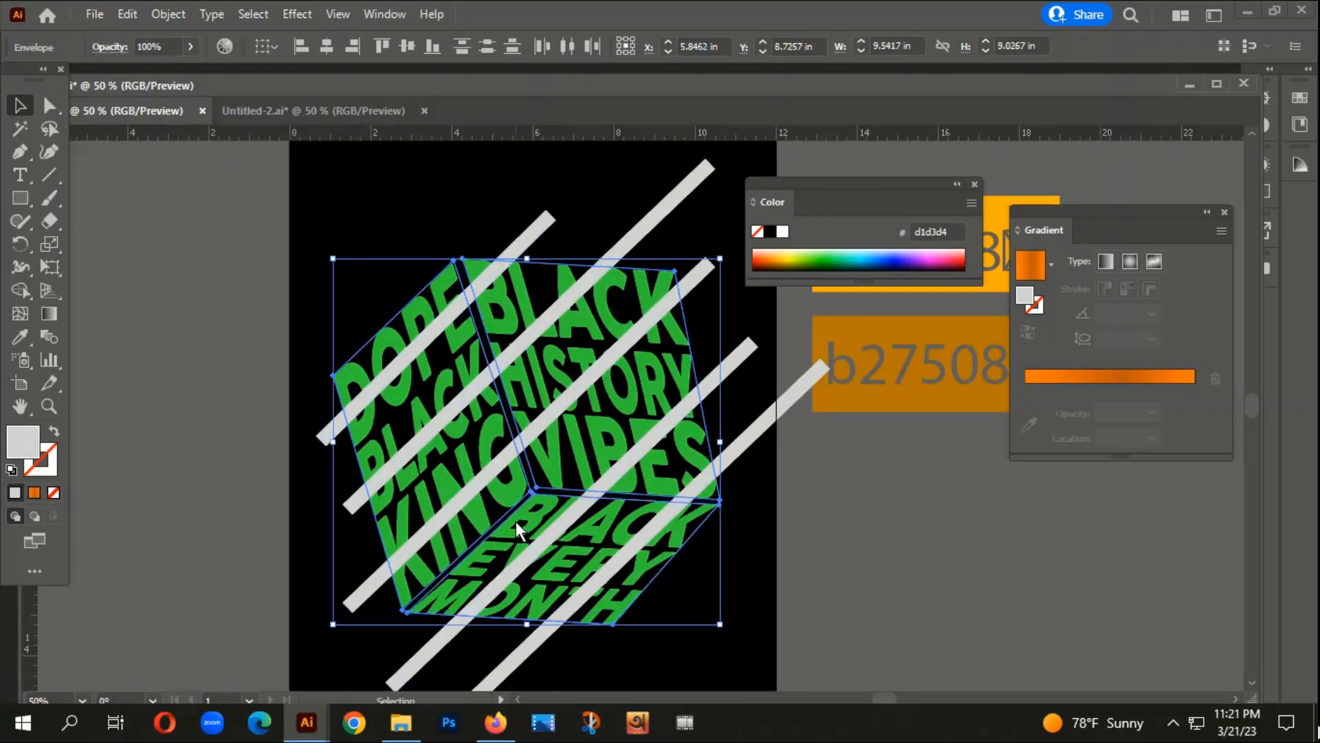
right_click(516, 521)
left_click(167, 13)
left_click(167, 14)
left_click(265, 238)
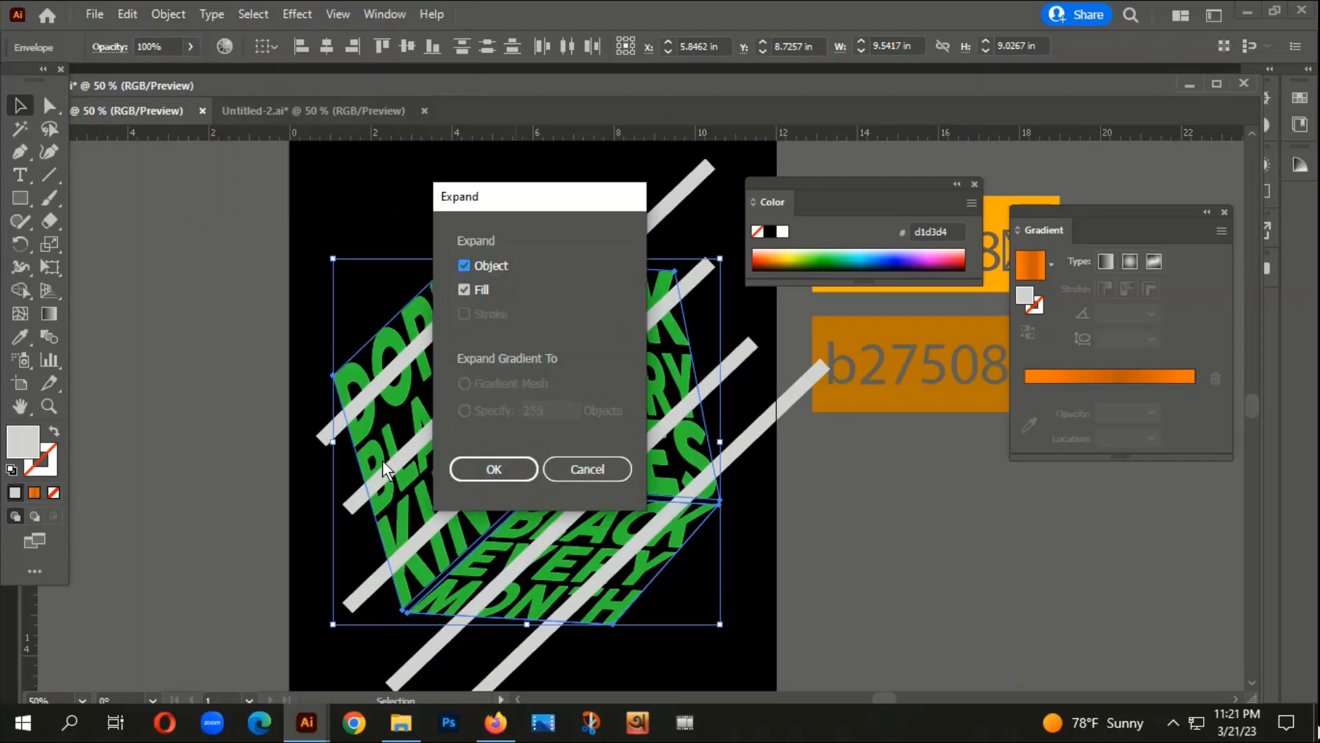
left_click(482, 462)
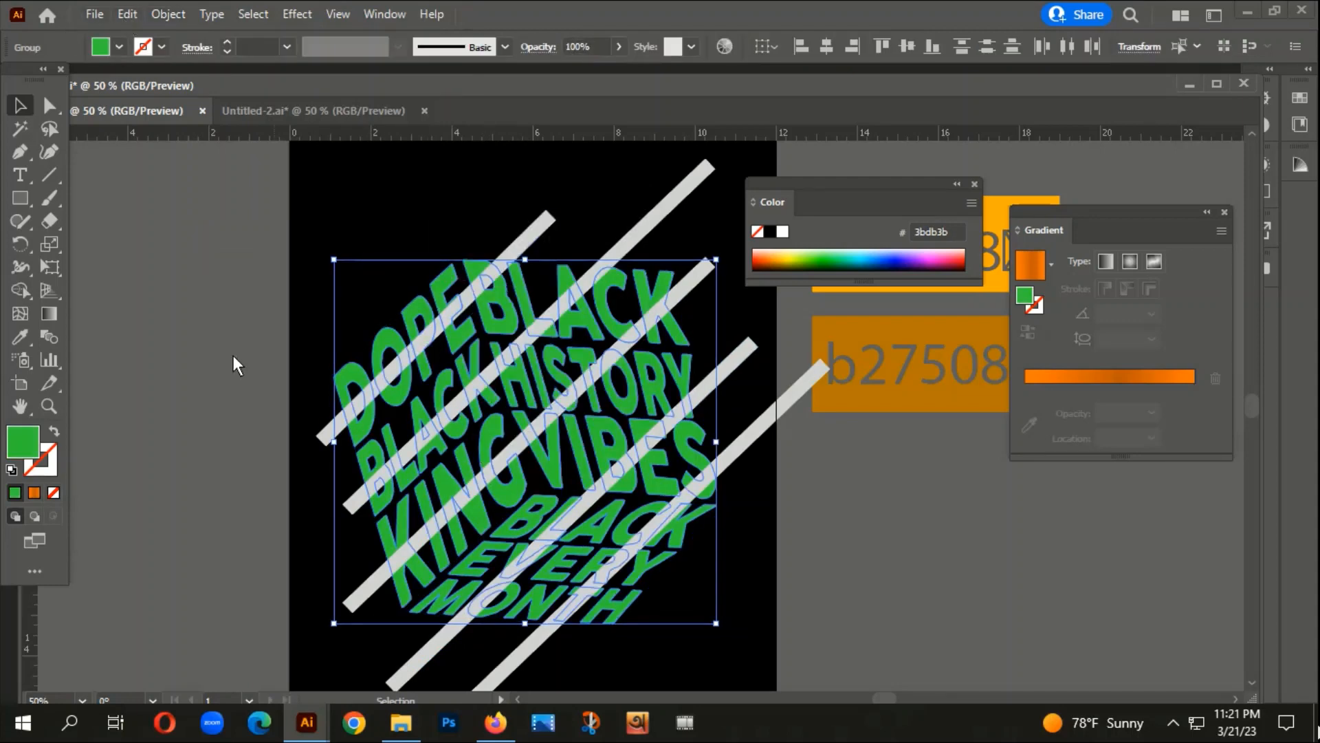
Step: Group the expanded lettering of all three cube faces and deselect it
right_click(423, 261)
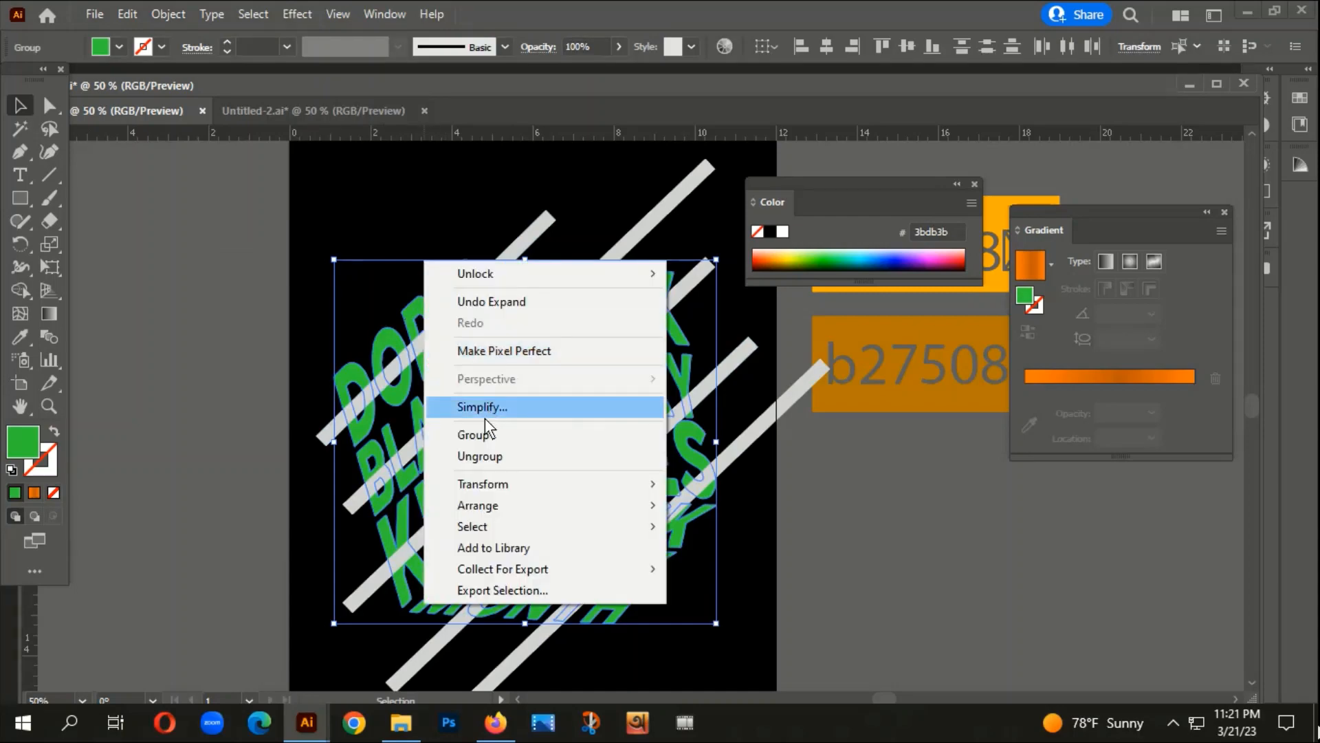
left_click(482, 435)
left_click(334, 238)
scroll(350, 245, "down", 1)
left_click_drag(378, 302, 359, 263)
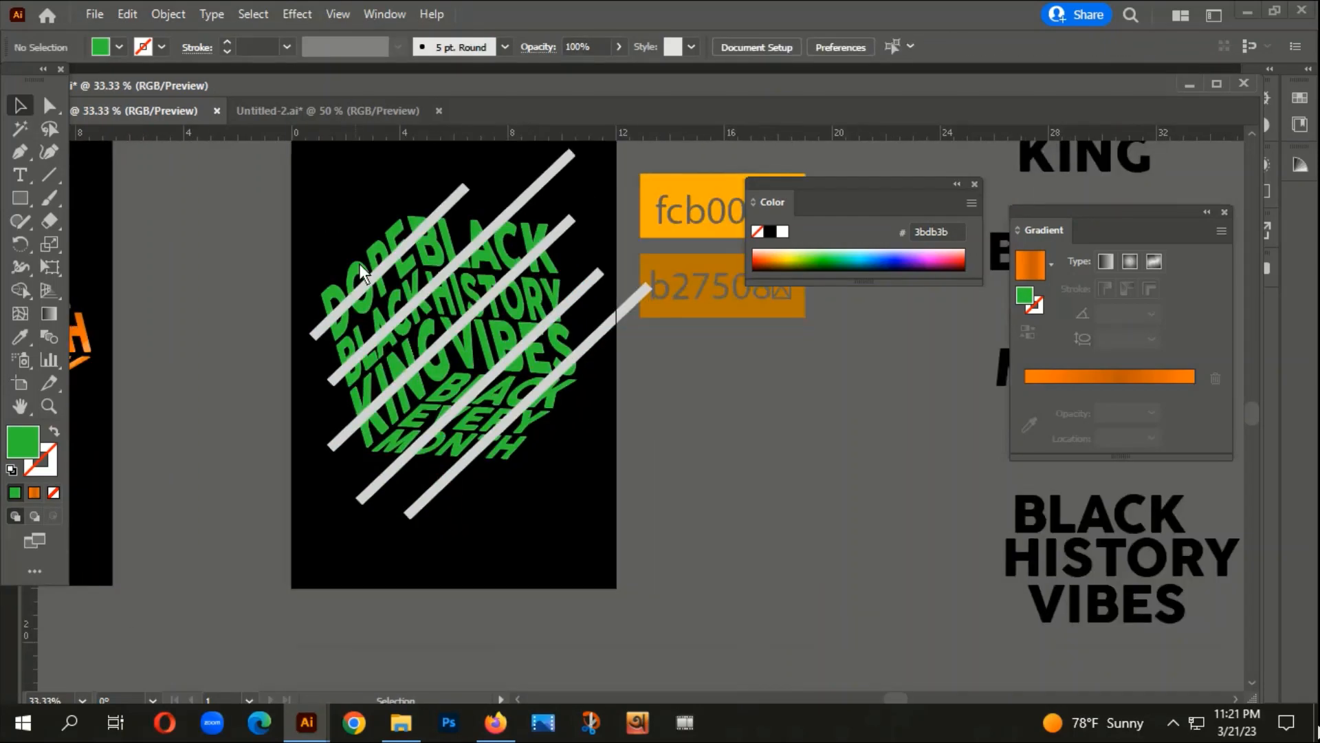
Step: Paste a copy of the lettering group in front and bring it to the front, above the diagonal lines
scroll(361, 263, "up", 1)
left_click(410, 217)
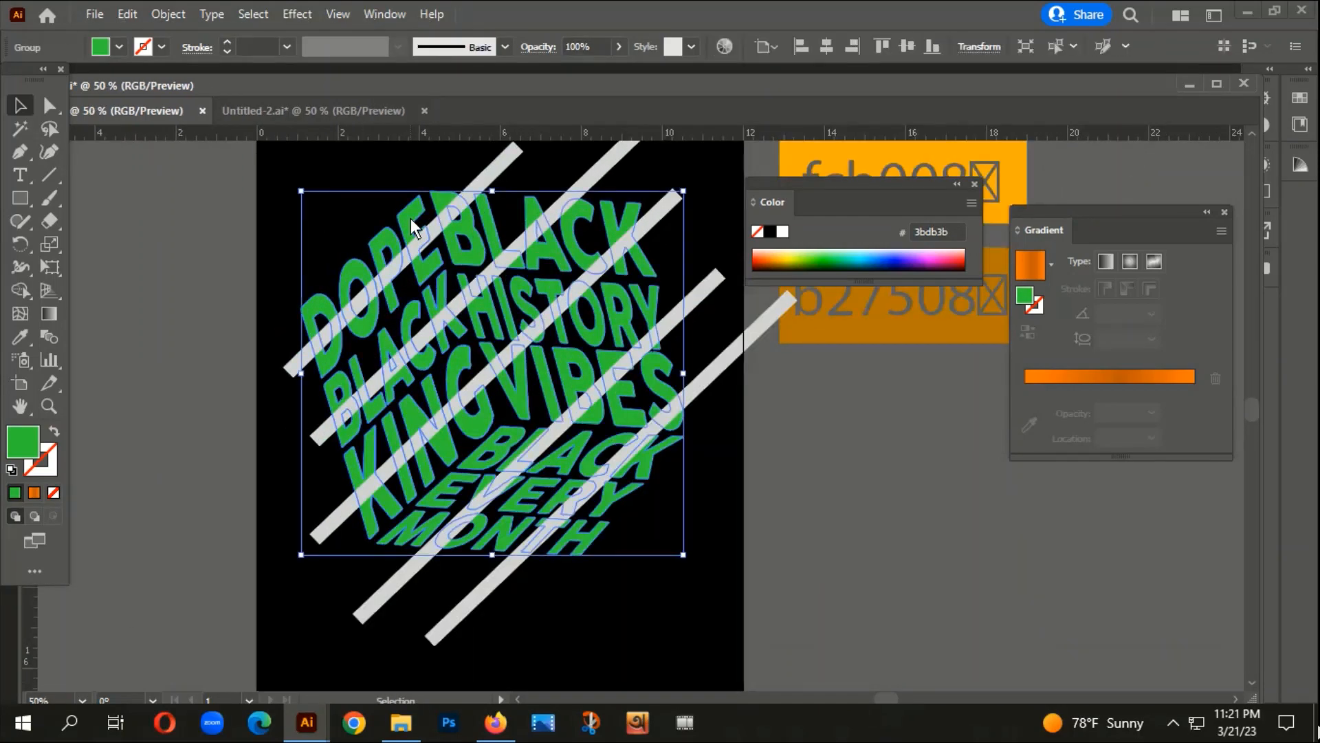
key("a")
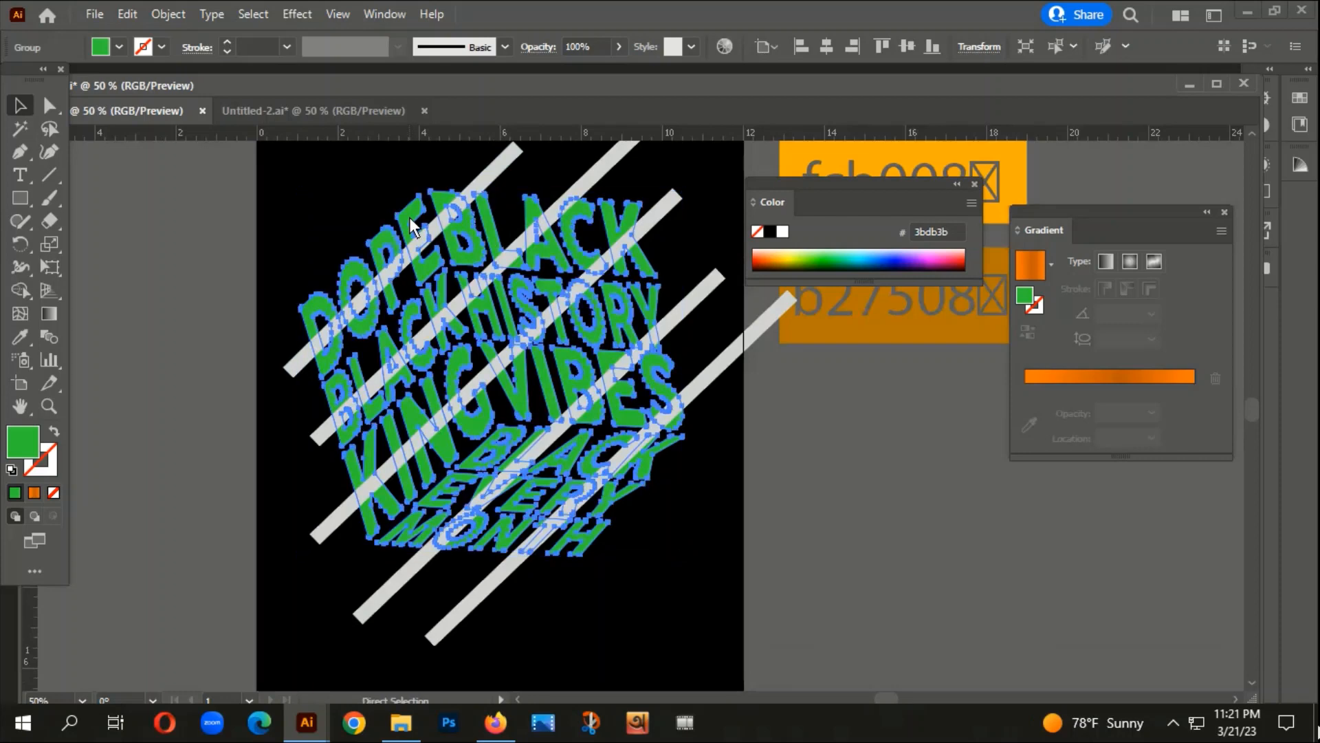
key("v")
right_click(410, 216)
mouse_move(483, 487)
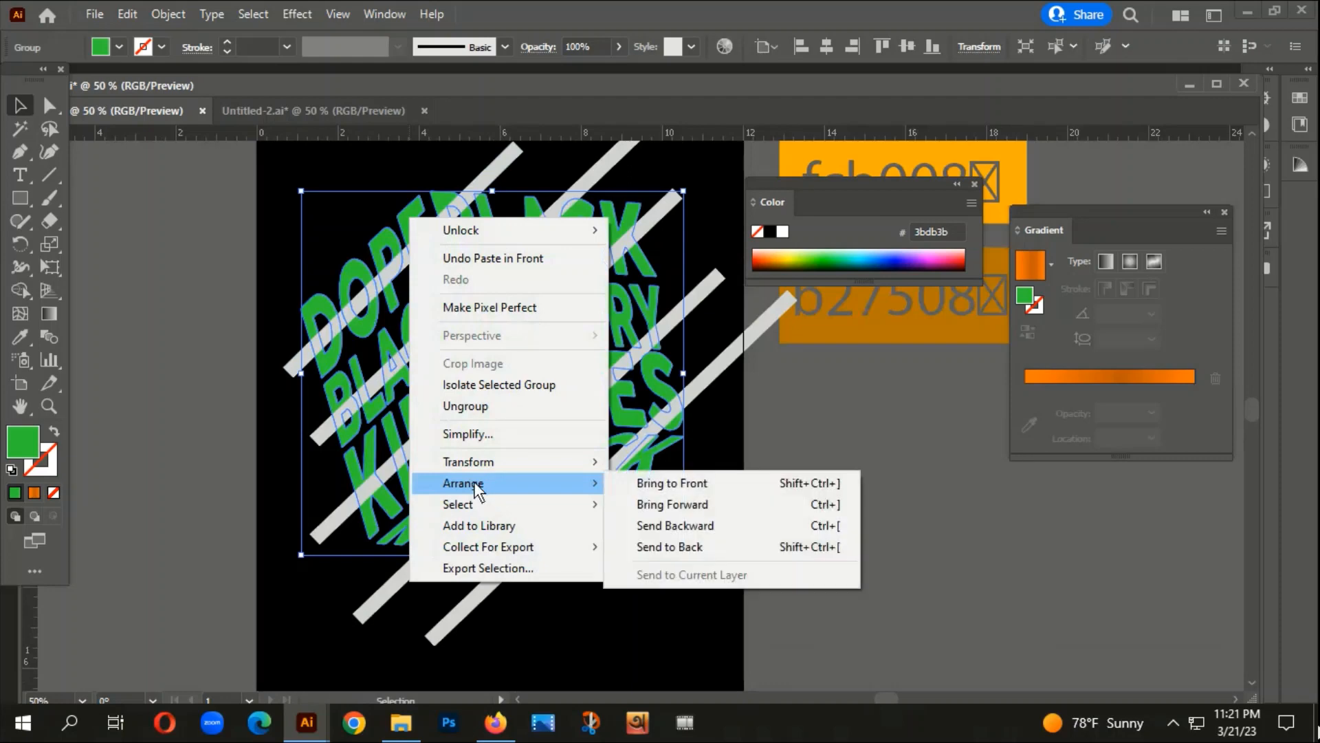
left_click(698, 477)
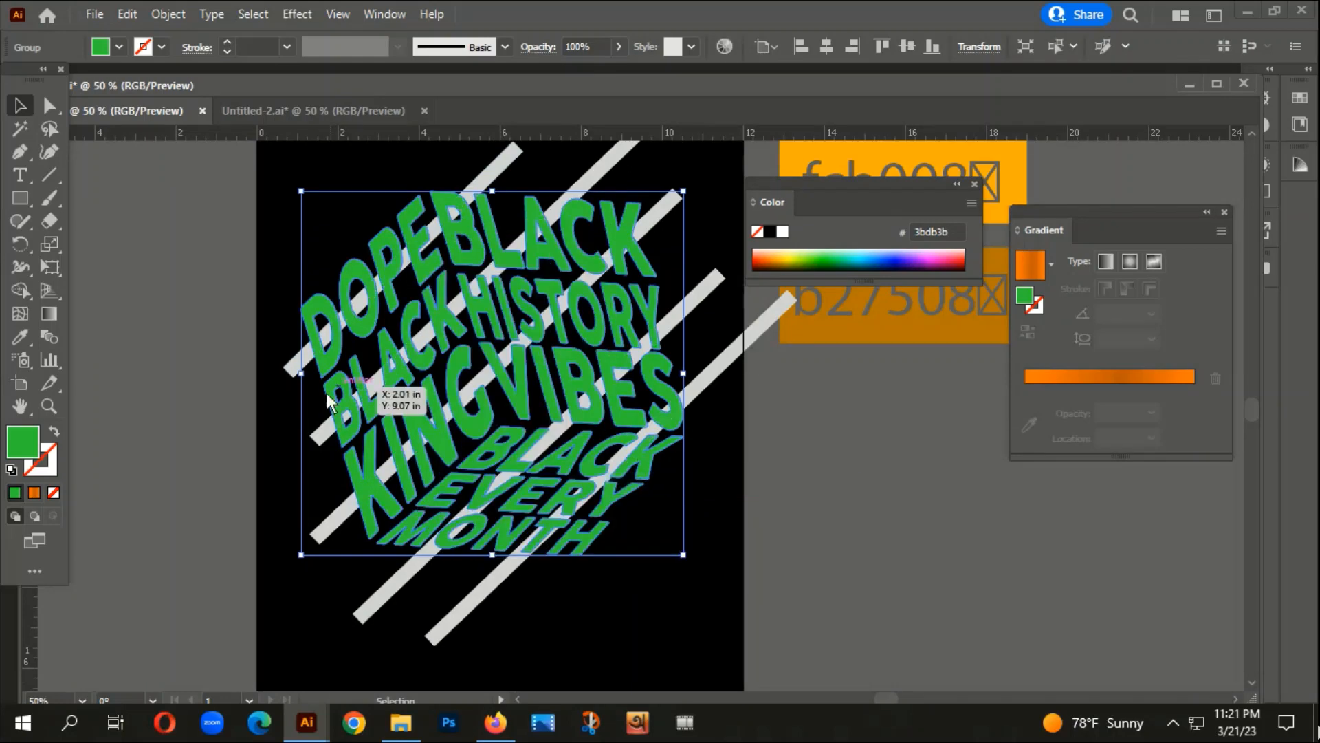
scroll(282, 392, "up", 2)
scroll(240, 278, "down", 2)
left_click(240, 278)
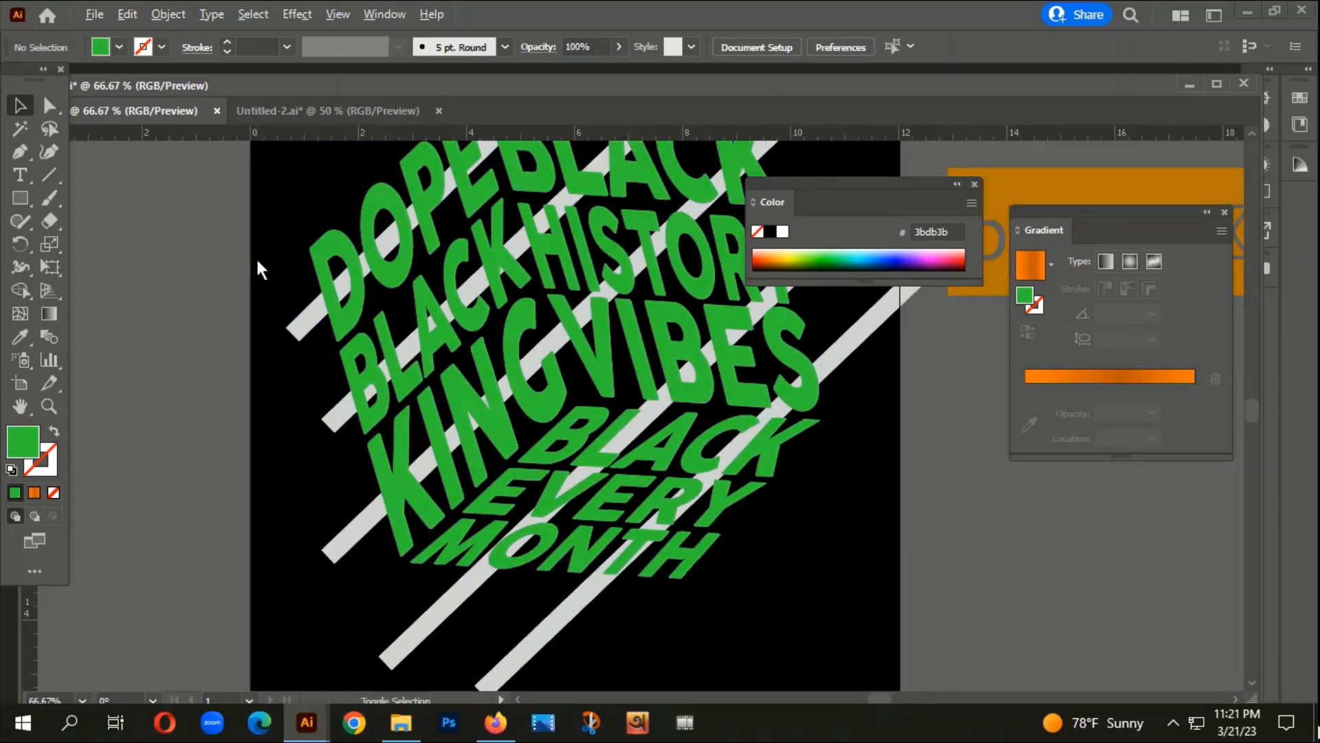
Step: Move the front lettering copy aside to check the duplicate beneath, and undo the move
scroll(349, 243, "up", 2)
left_click_drag(352, 251, 479, 269)
scroll(369, 312, "up", 1)
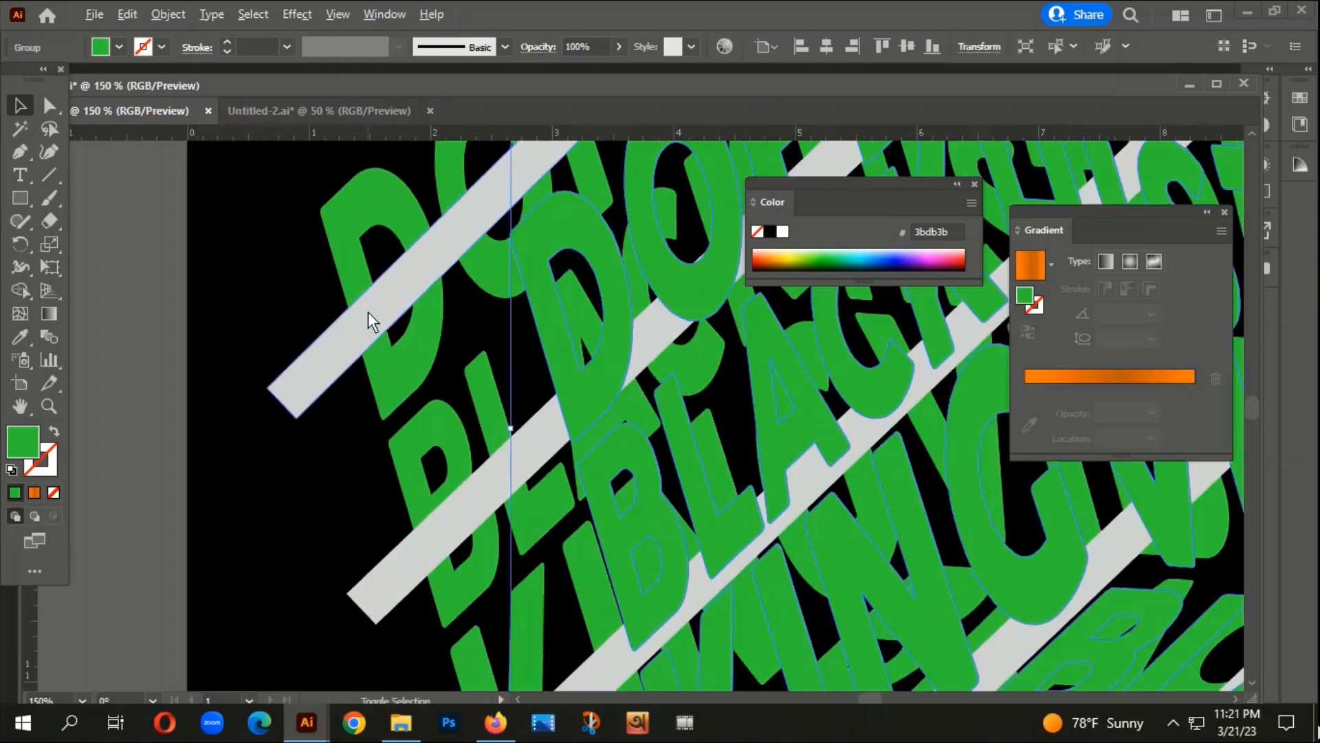
scroll(392, 365, "down", 1)
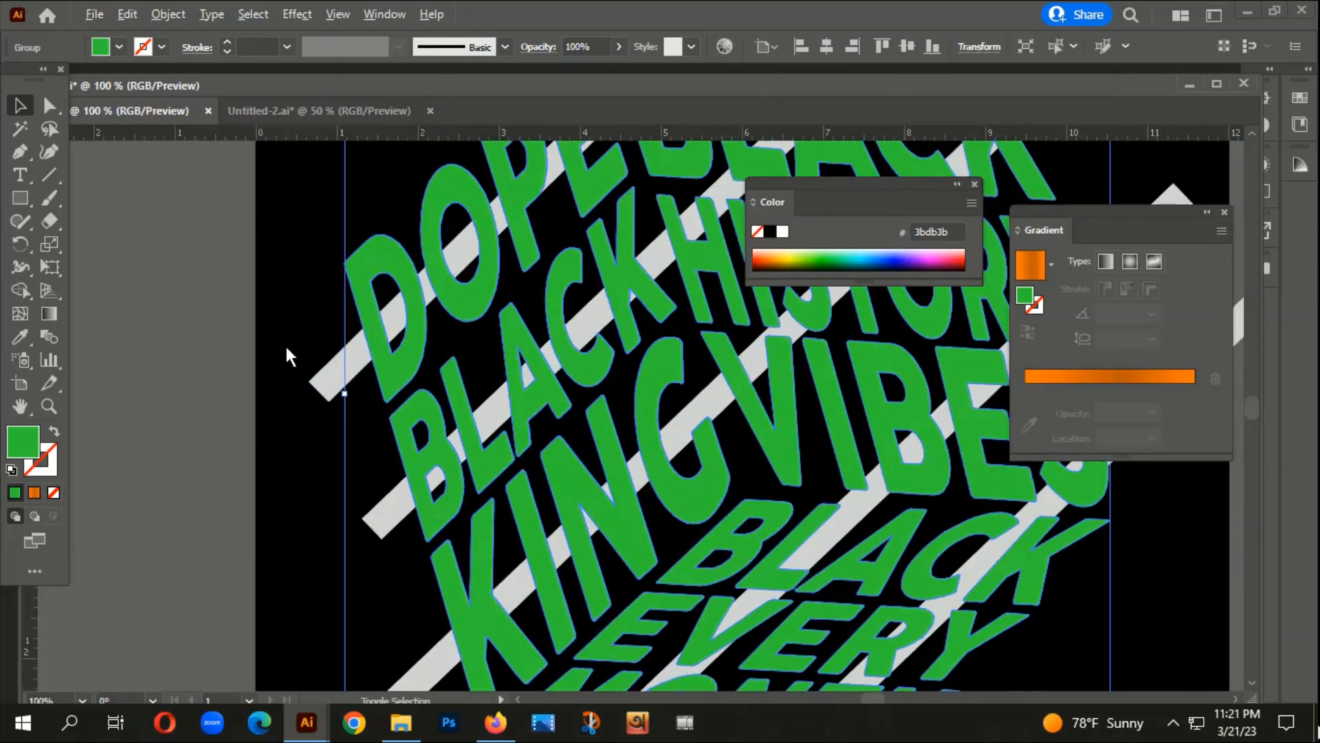
scroll(284, 343, "down", 3)
left_click(261, 281)
scroll(385, 238, "up", 1)
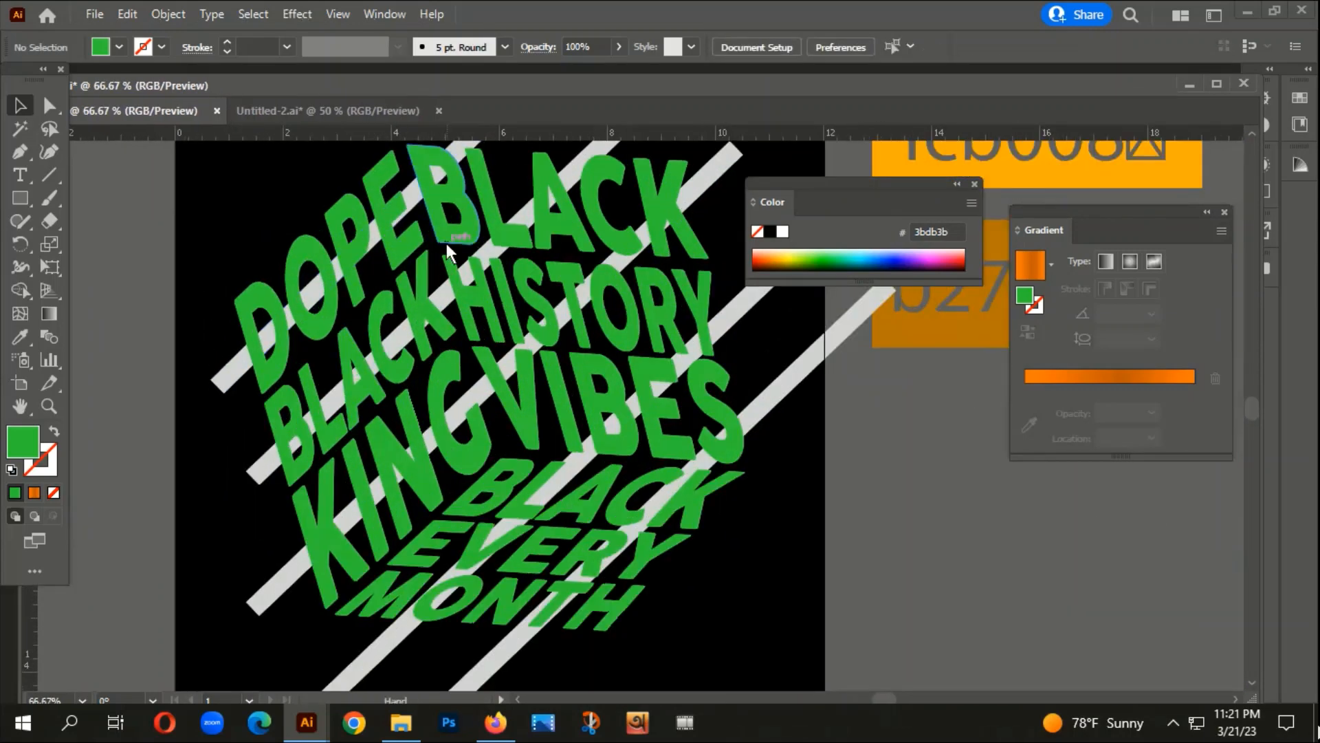
scroll(411, 257, "up", 1)
left_click(394, 263)
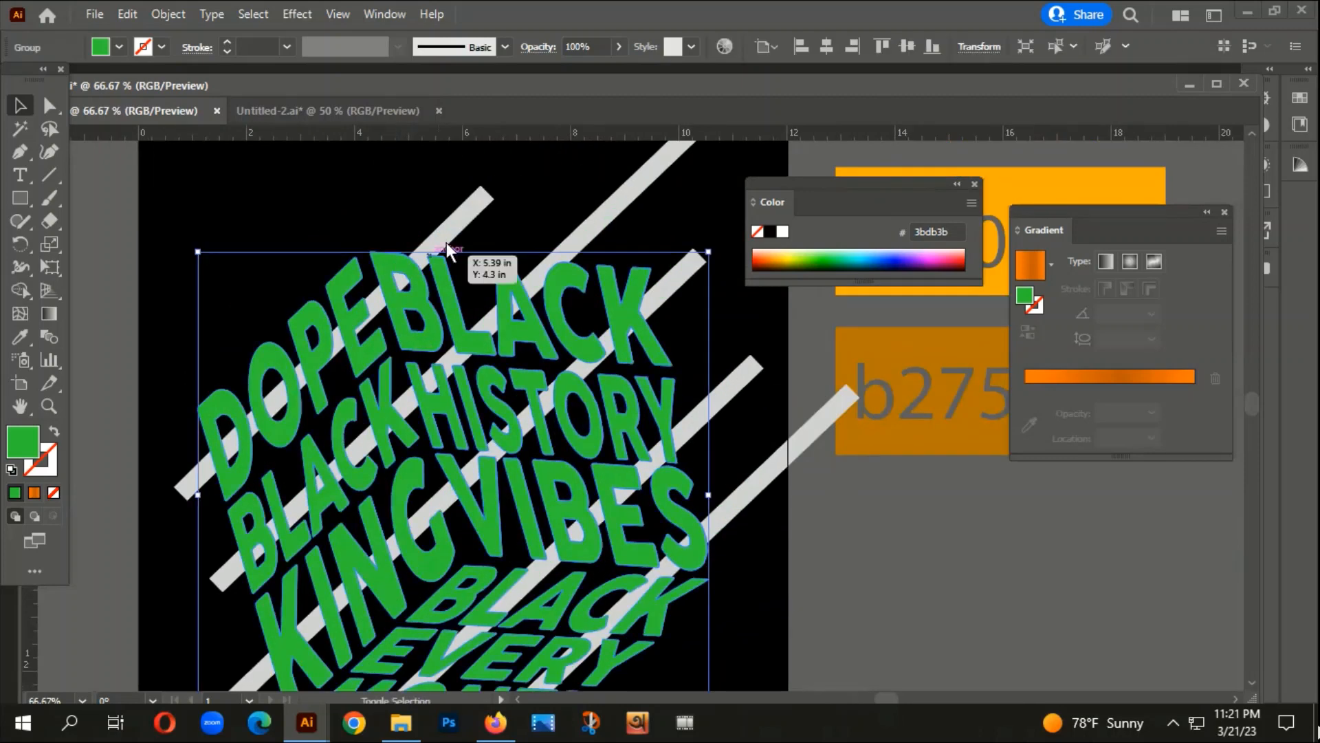
left_click(472, 213, "shift")
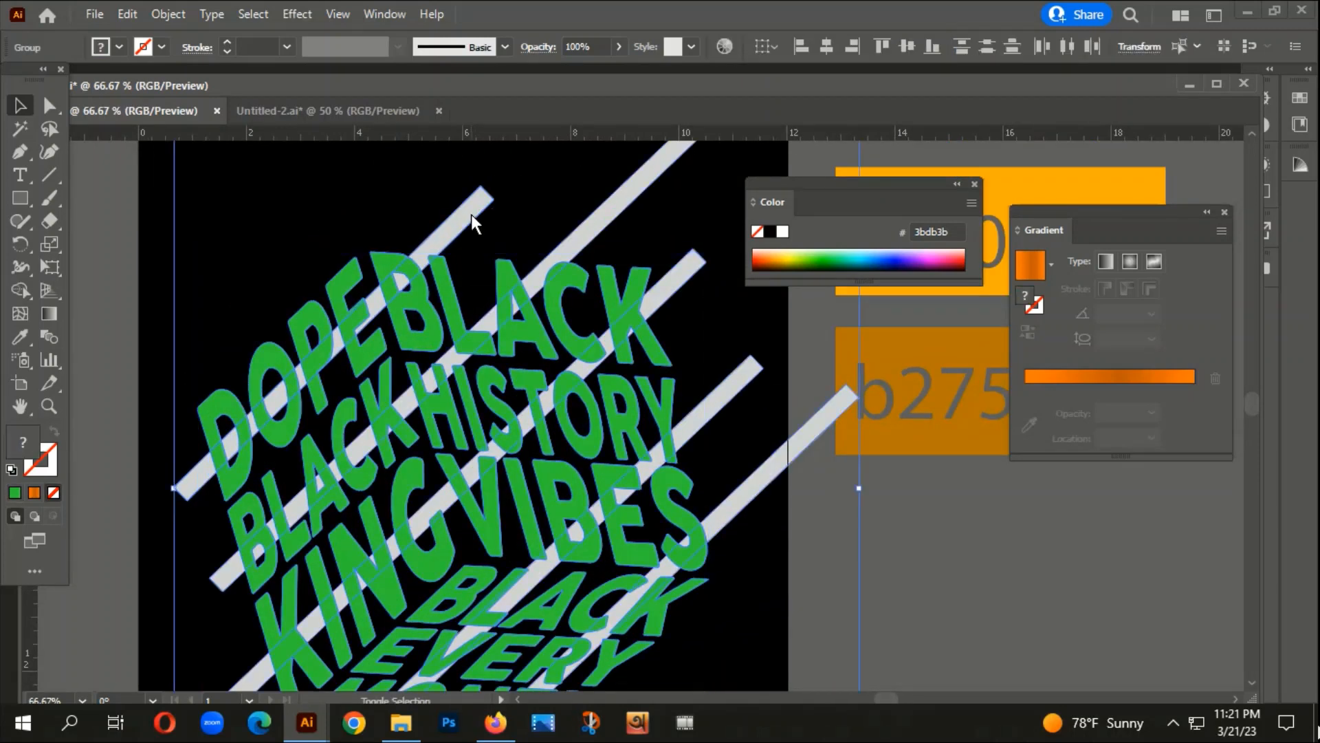
left_click(488, 151)
Step: Turn the front lettering into a compound path and make it a clipping mask for the diagonal line group
left_click(395, 262)
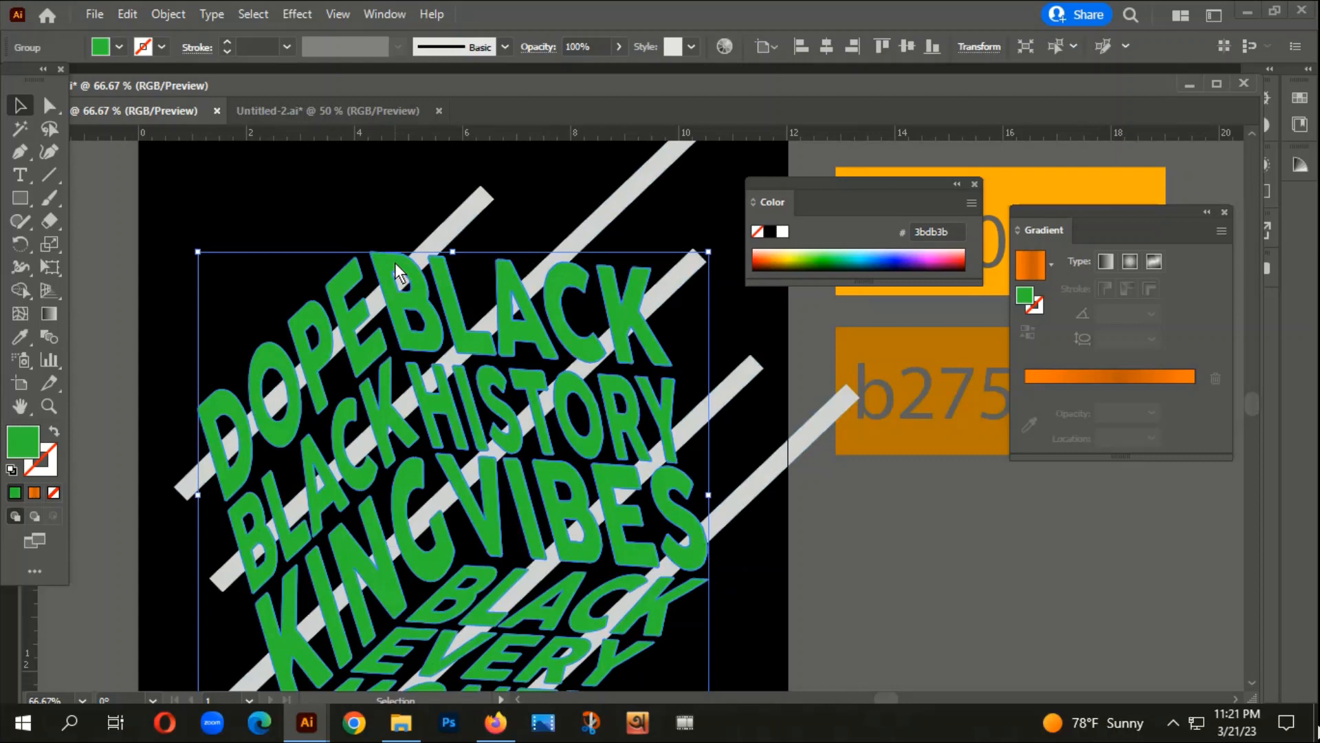
key("a")
left_click(395, 262)
left_click(469, 216, "shift")
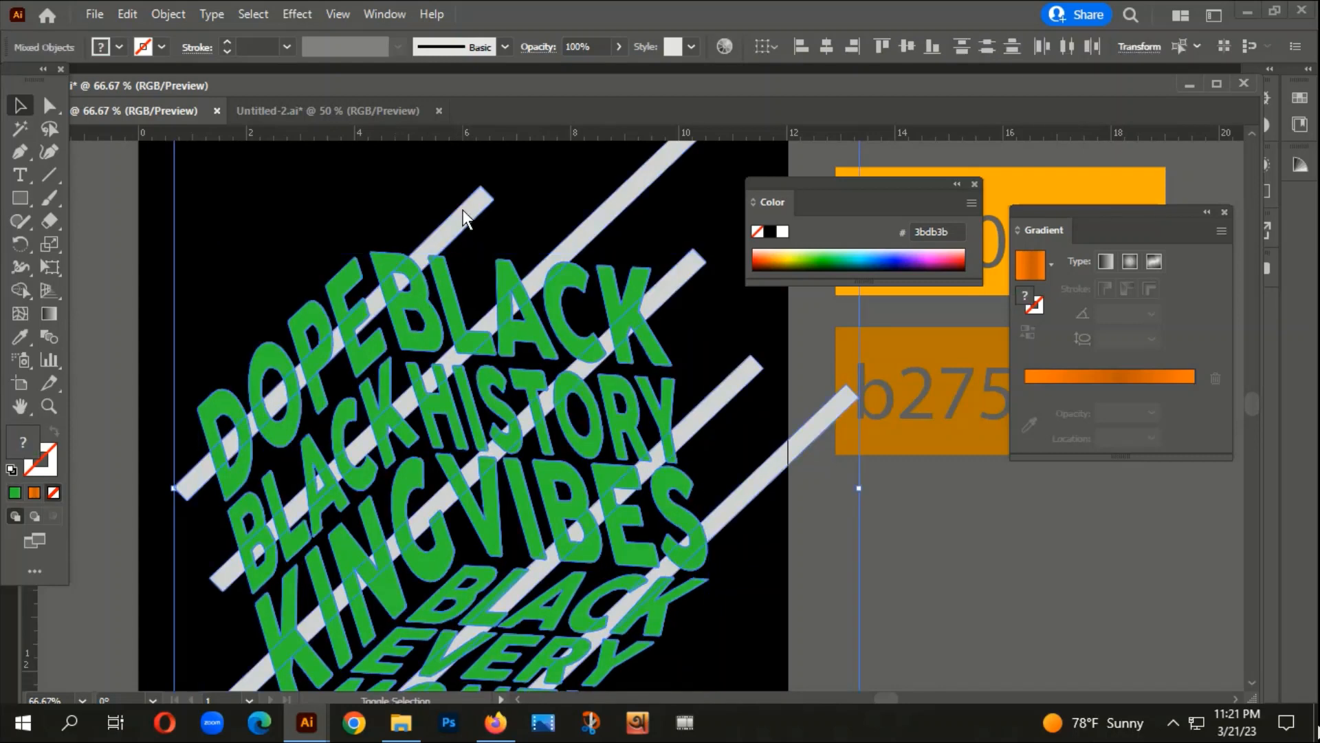
right_click(463, 209)
left_click(564, 404)
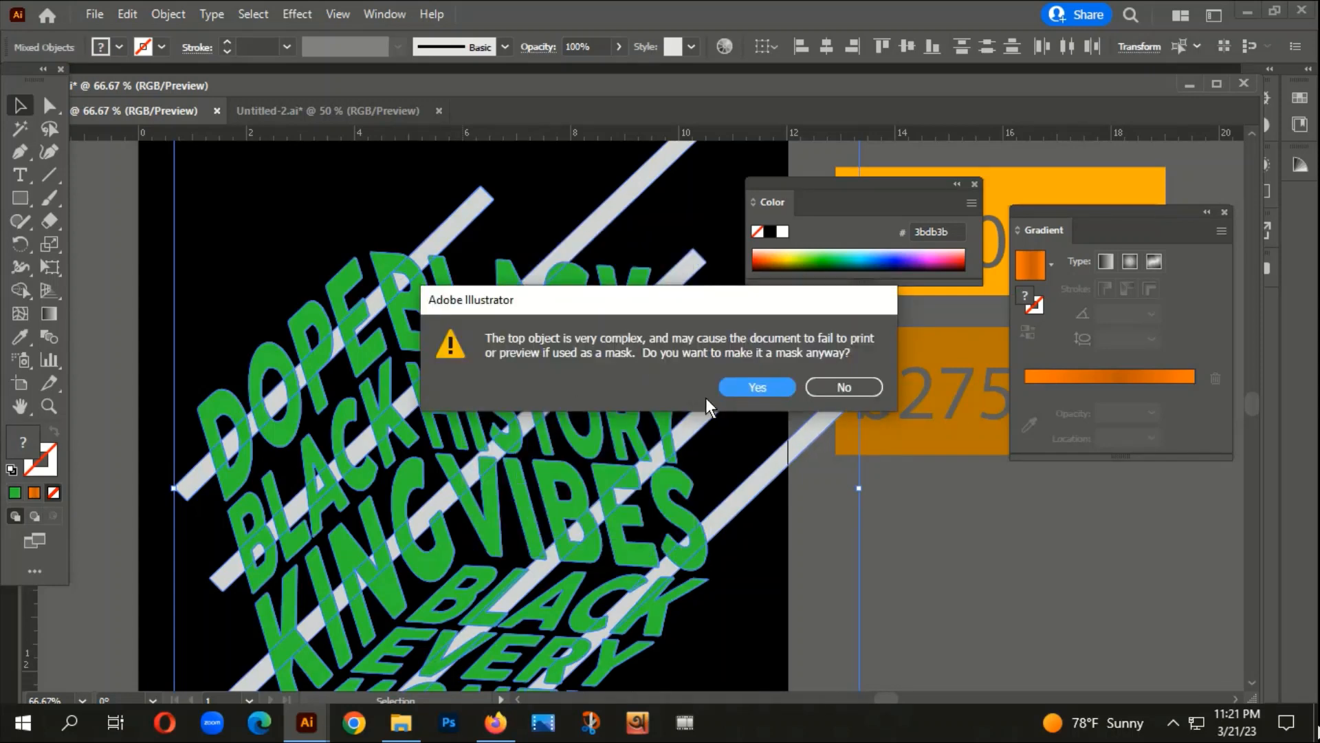
left_click(749, 381)
key("ctrl+minus")
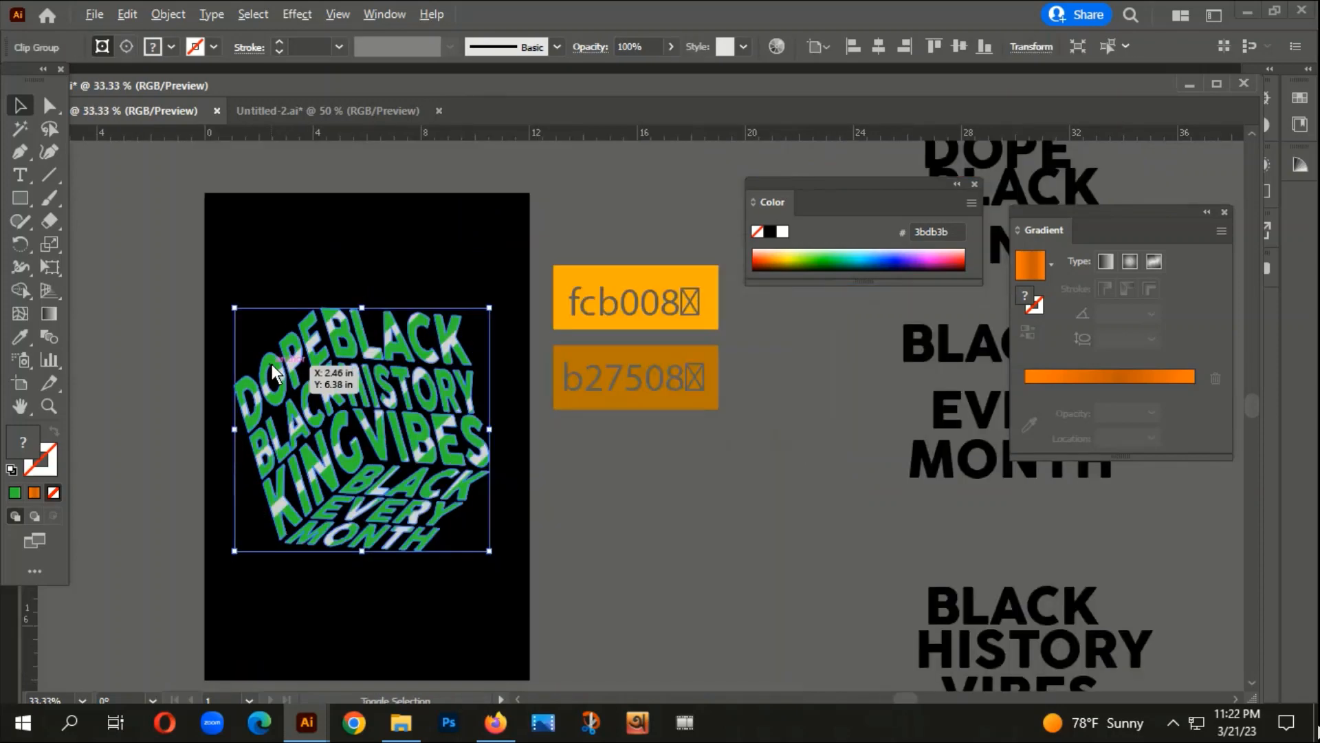
Step: Compare the clipped lettering with the orange reference cube, and undo the clipping mask on the diagonal lines
left_click(534, 583)
key("ctrl+minus")
left_click_drag(521, 663, 525, 534)
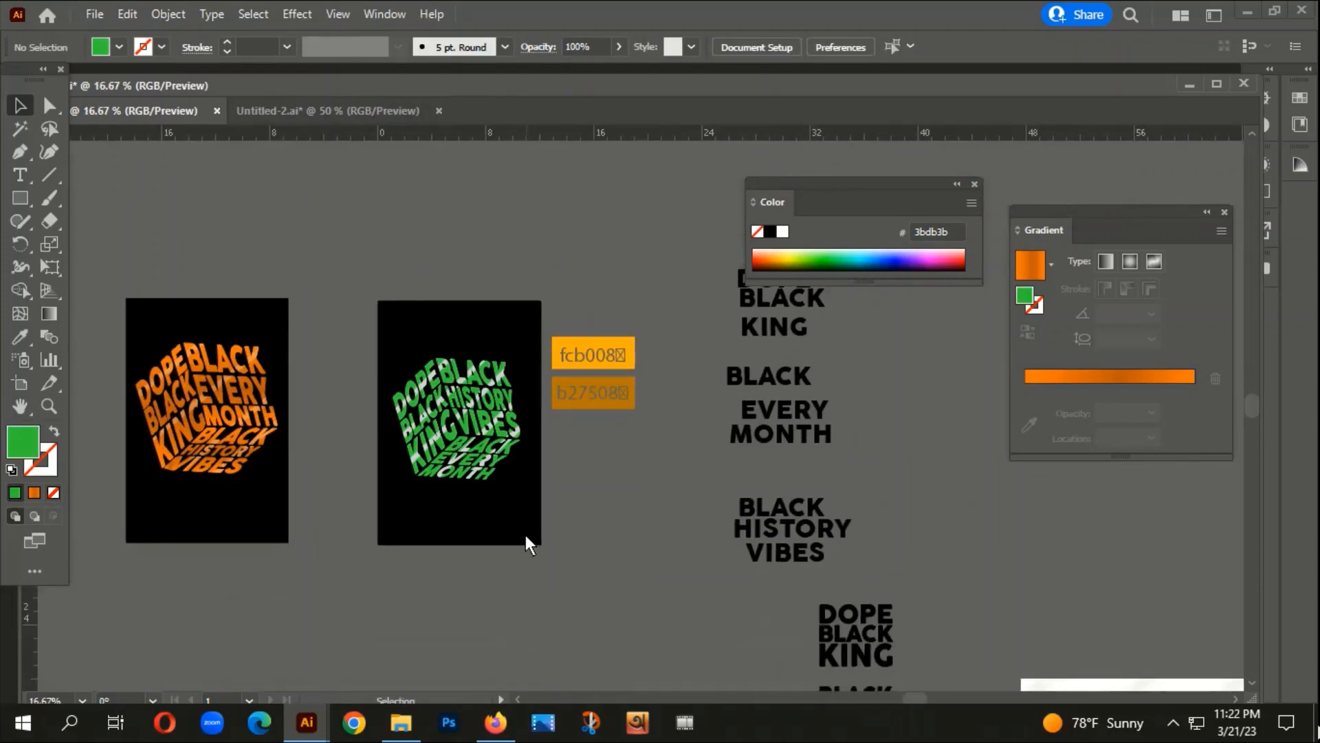
scroll(440, 400, "up", 1)
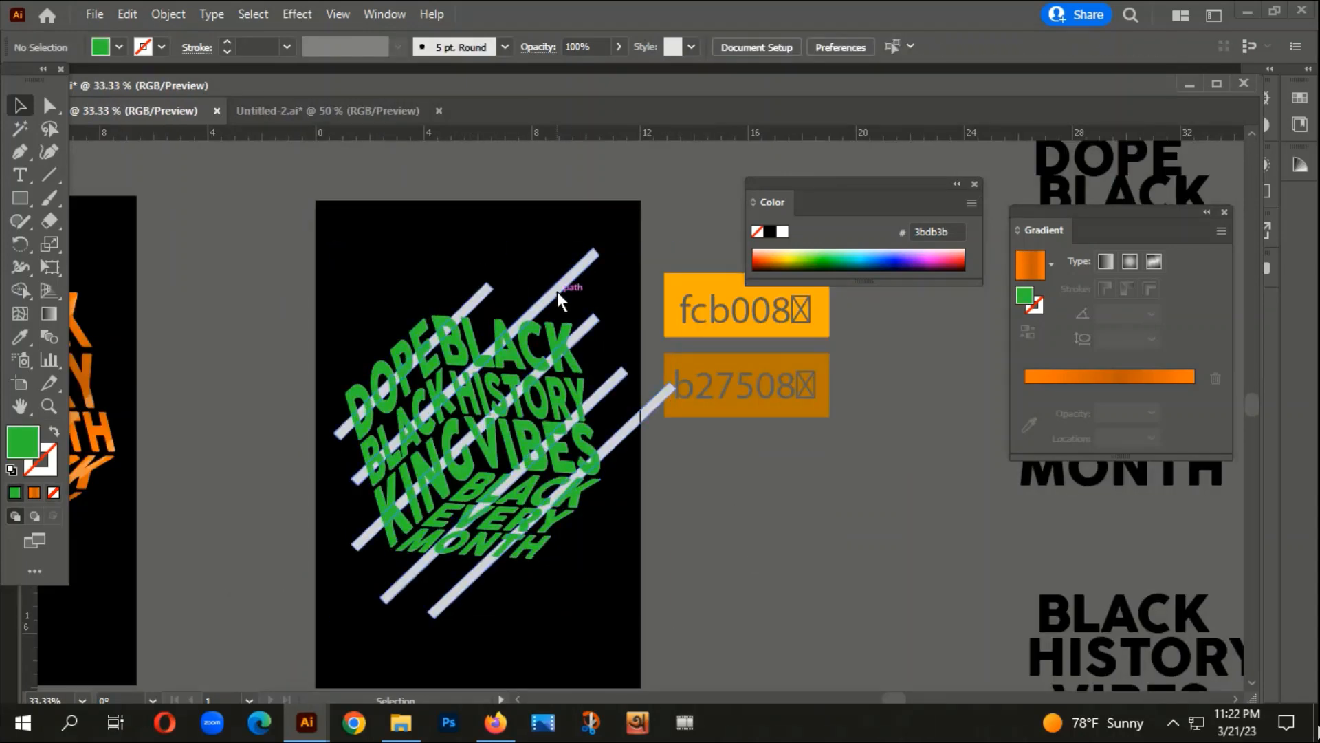
Step: Change the fill colour of the diagonal line group to f7f8f9
left_click(557, 291)
scroll(580, 596, "down", 1)
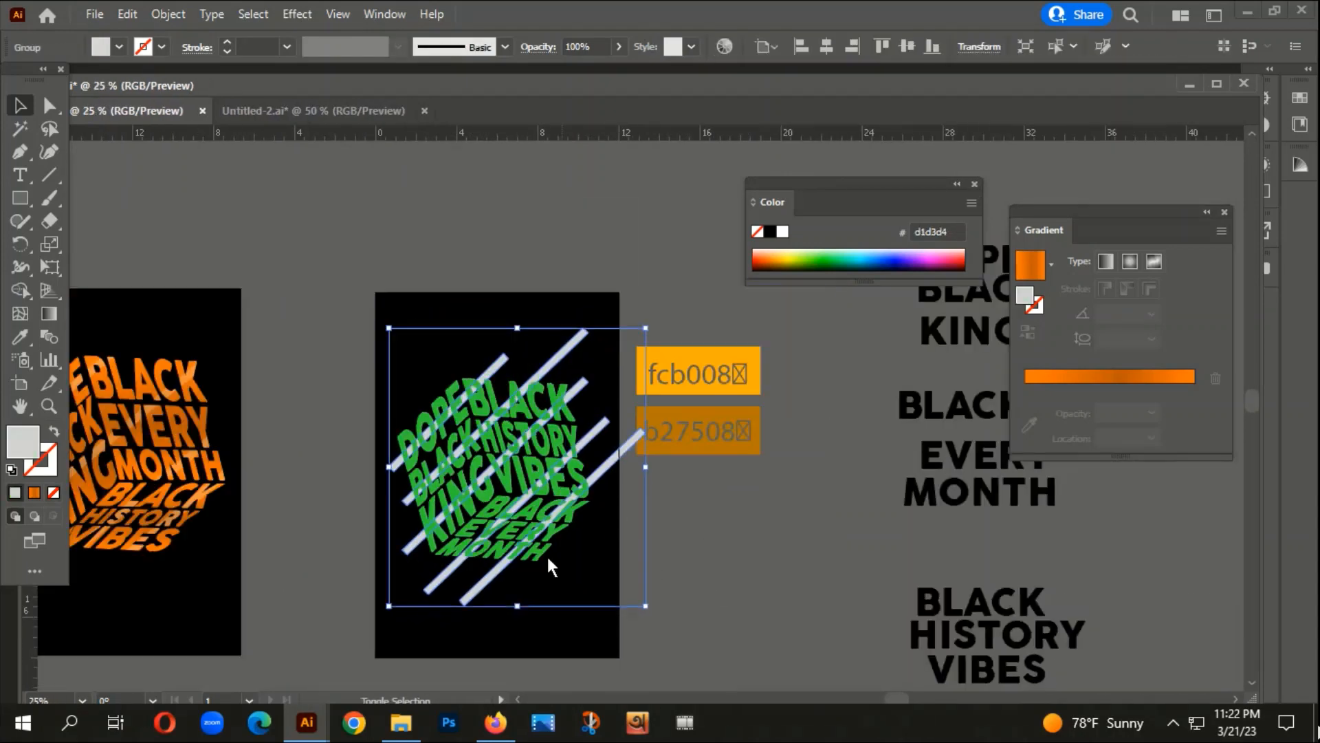
left_click_drag(463, 654, 560, 636)
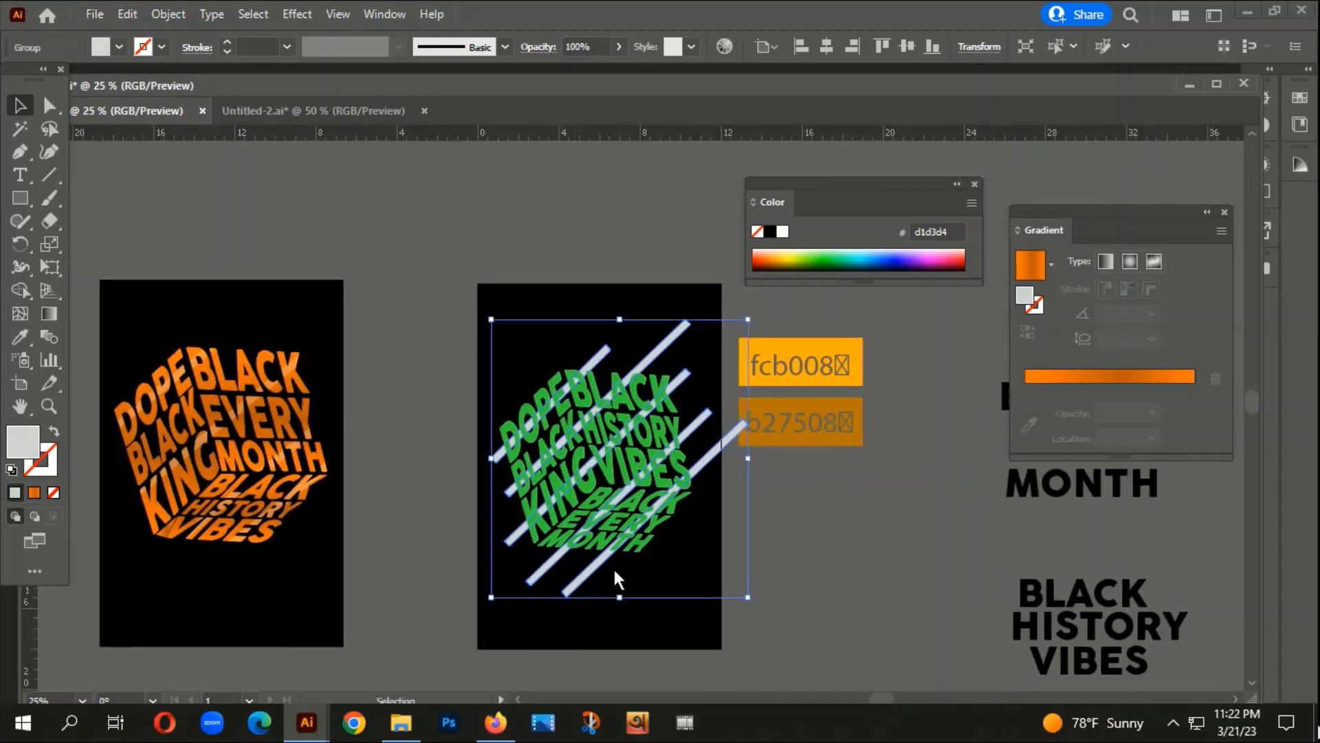
scroll(165, 467, "up", 1)
scroll(495, 419, "down", 1)
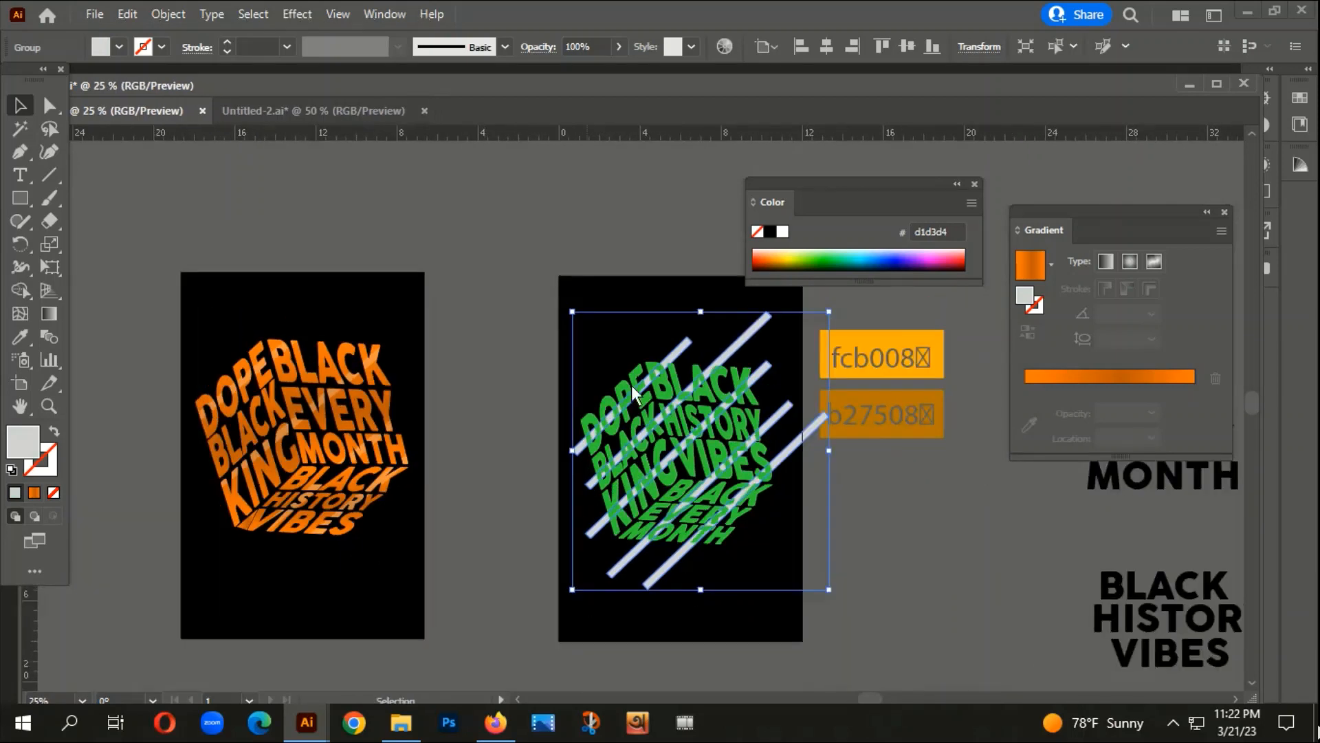
double_click(21, 444)
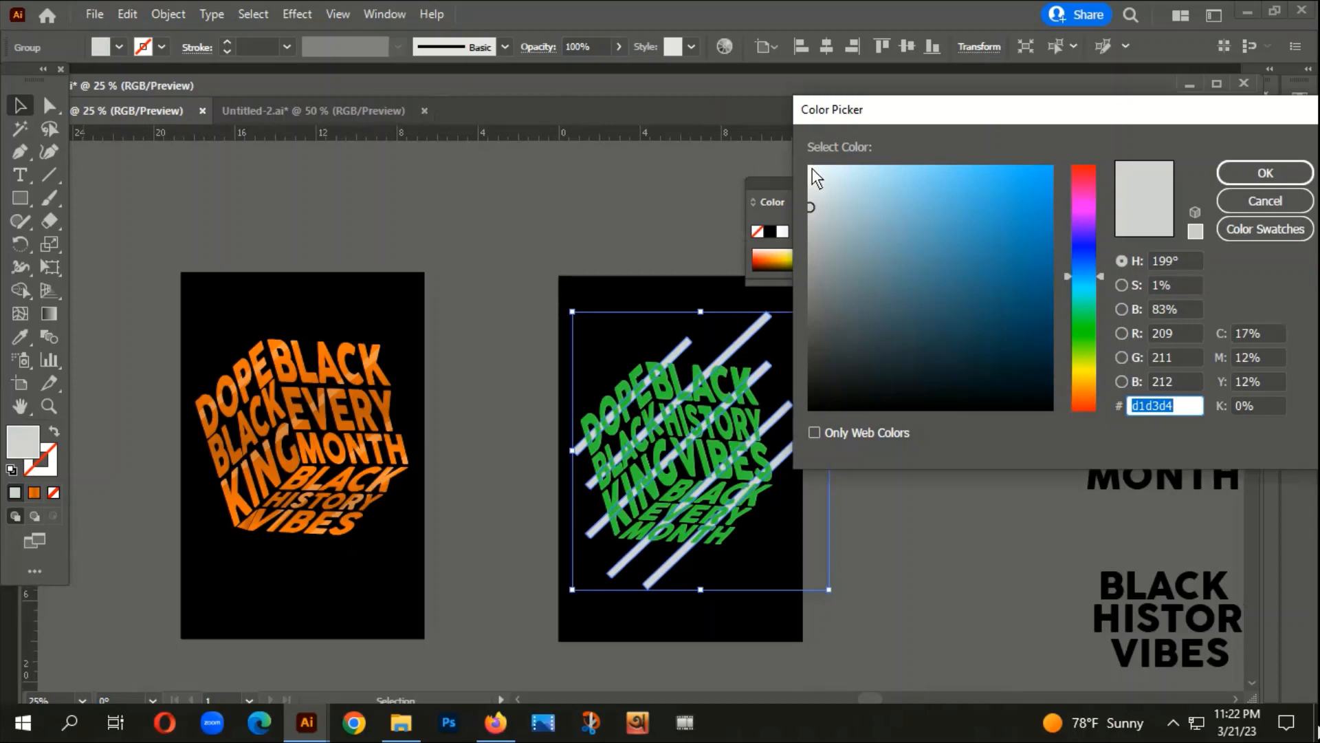
type("f7f8f9")
left_click(1239, 168)
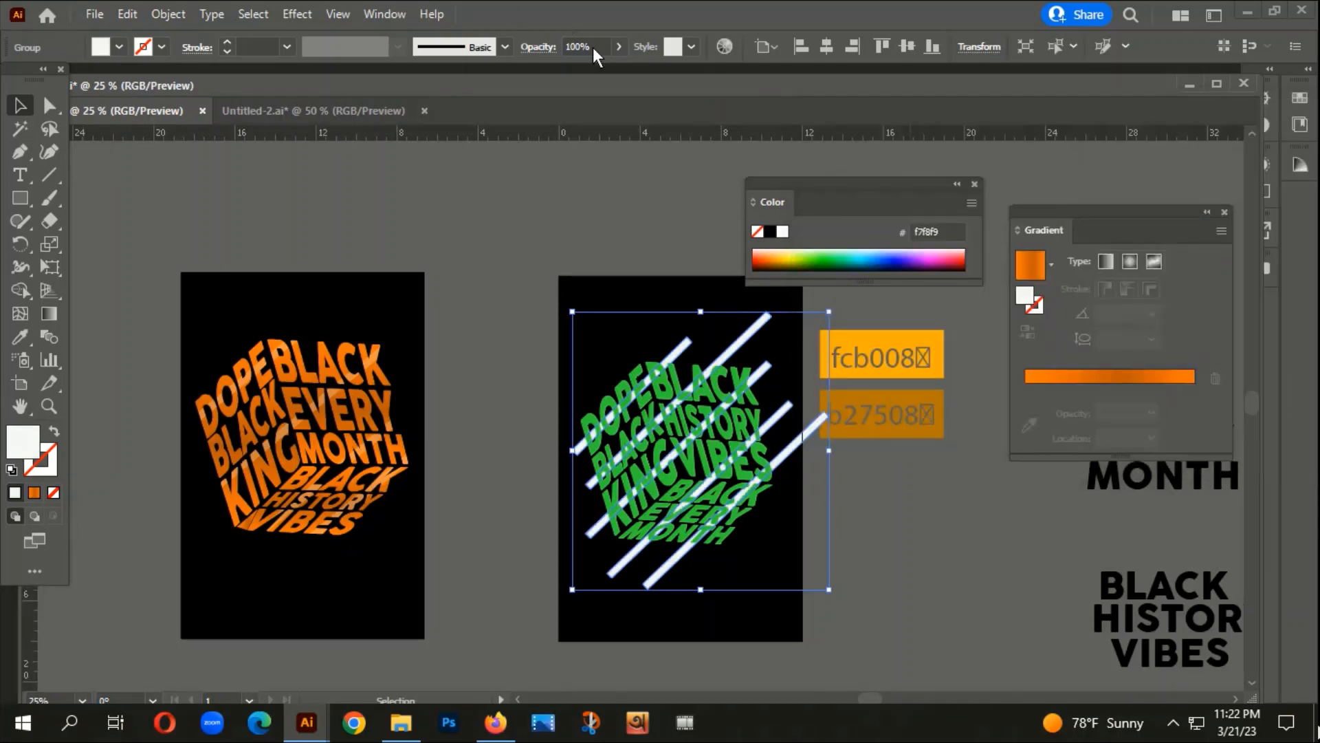
Step: Lower the opacity of the diagonal line group to 57% and deselect it
left_click(617, 48)
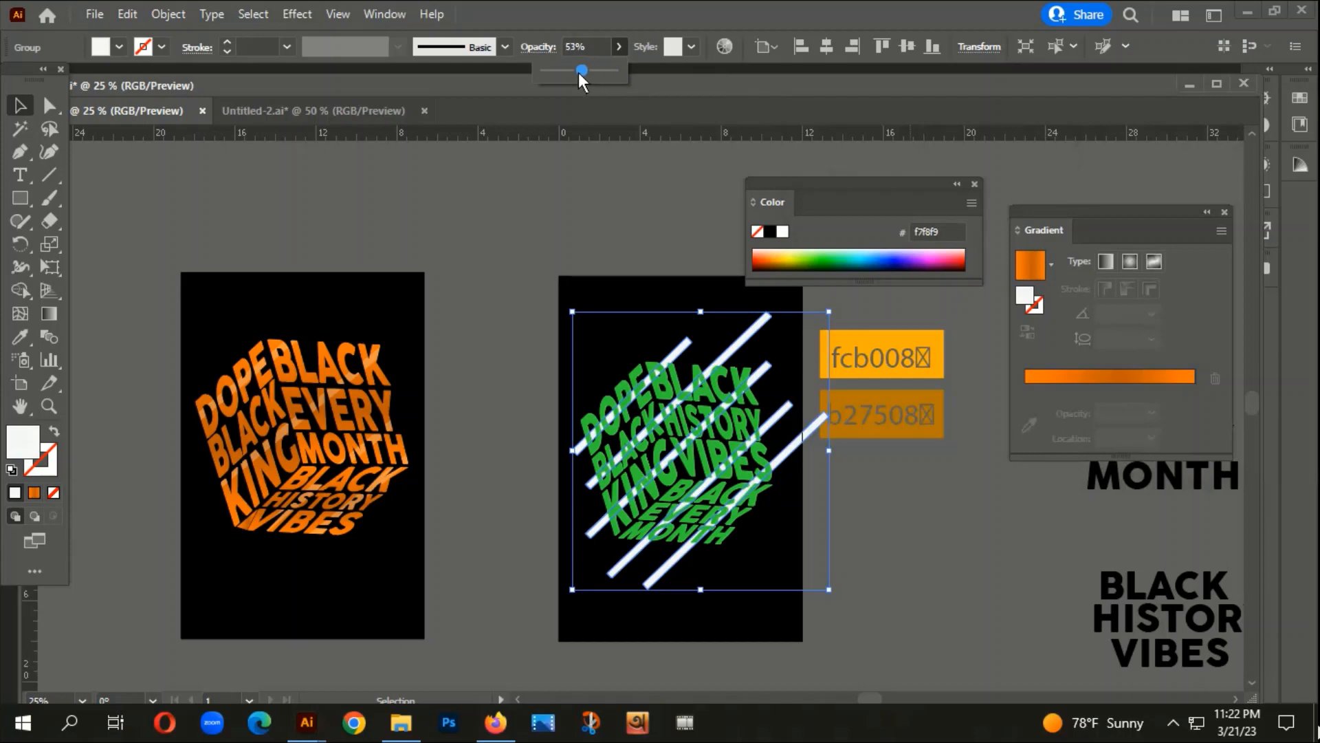
left_click_drag(577, 72, 584, 73)
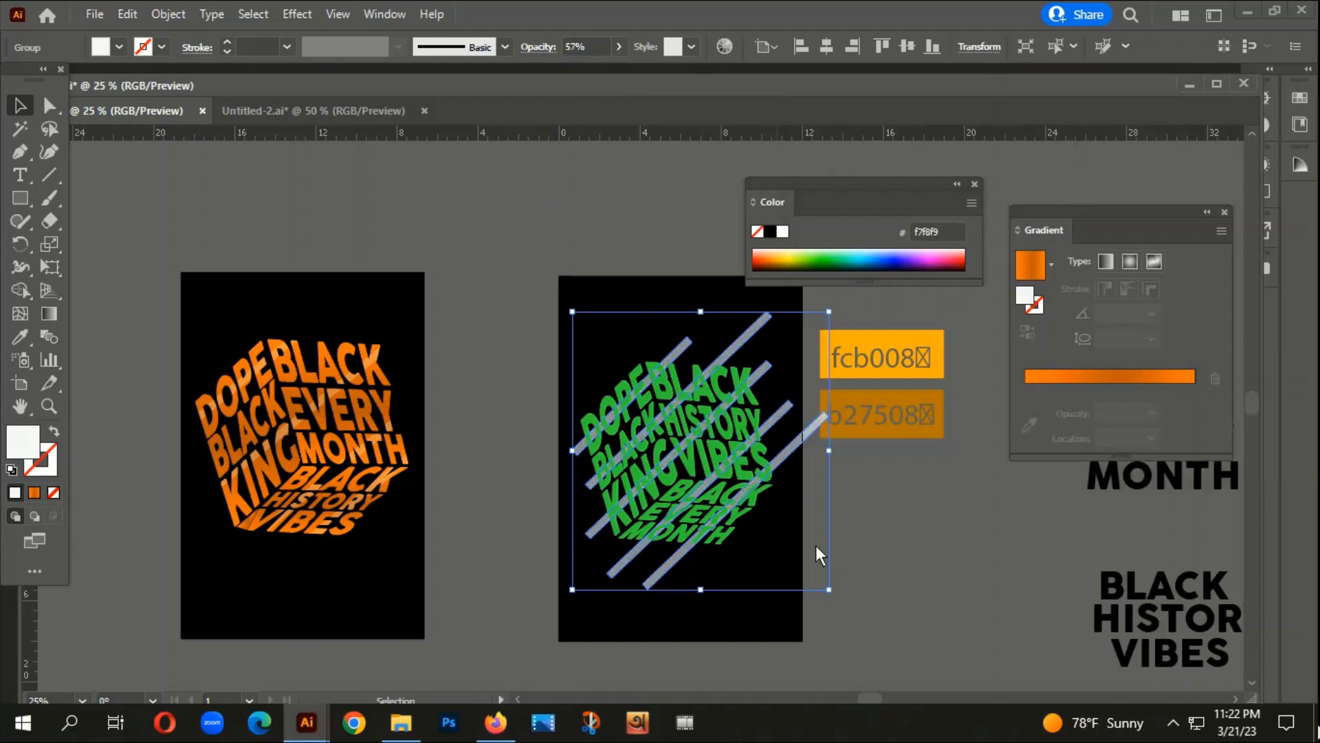
left_click(831, 493)
Step: Clip the semi-transparent diagonal lines with the front lettering as a clipping mask, accepting the complex mask, and deselect
scroll(832, 492, "up", 1)
scroll(577, 227, "up", 2)
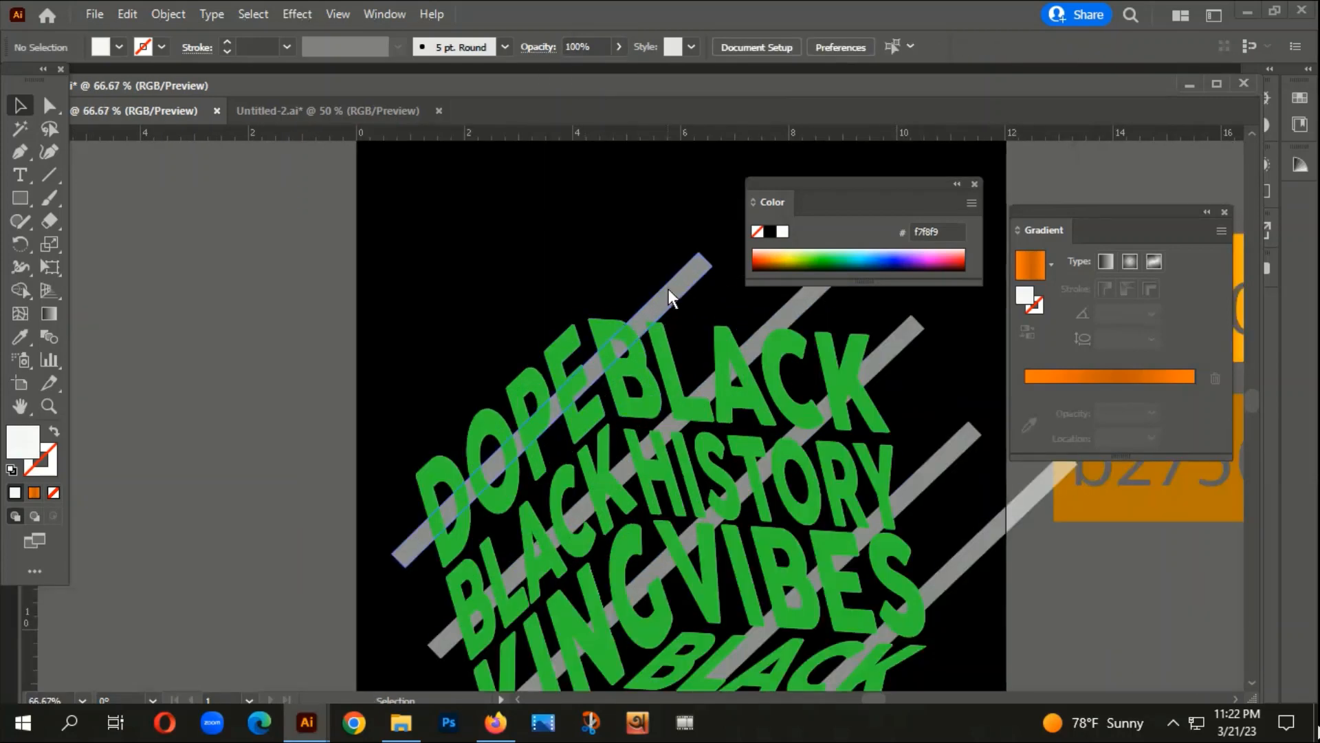
left_click(644, 319)
left_click(572, 339, "shift")
right_click(572, 338)
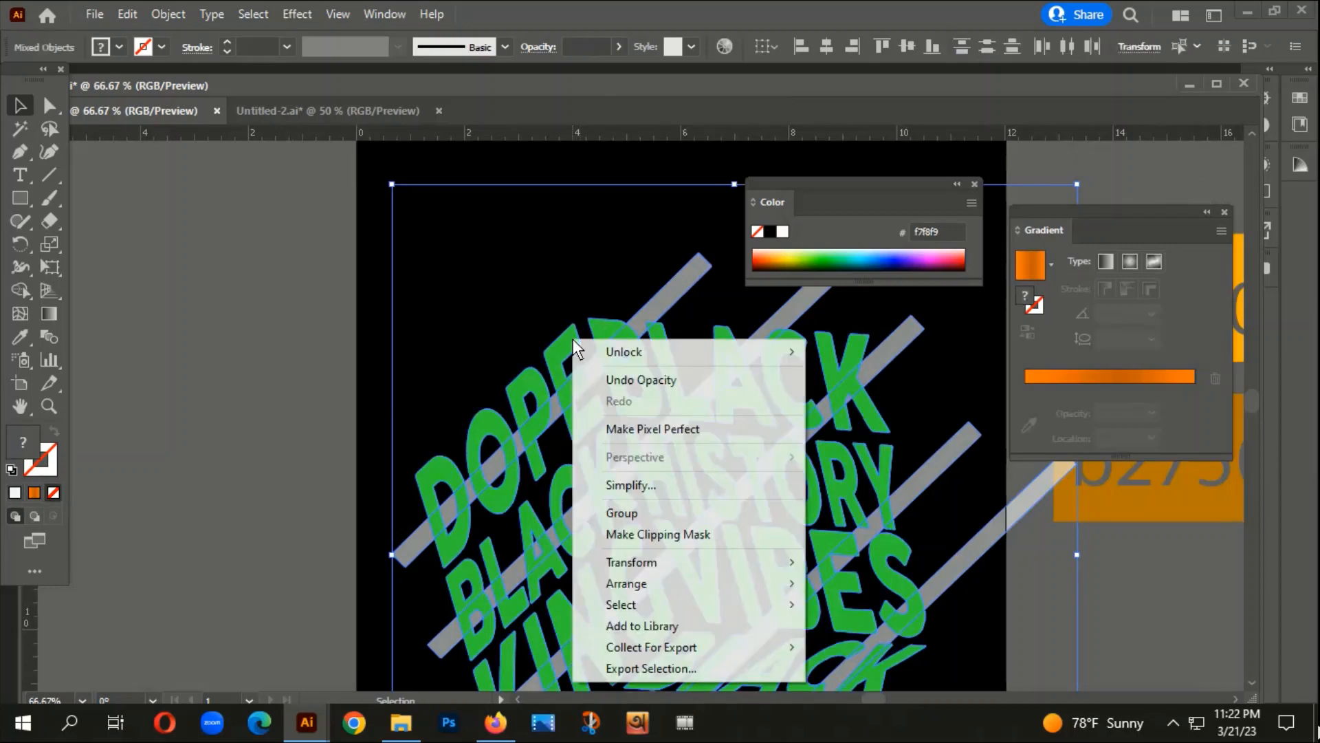
left_click(634, 534)
left_click(758, 386)
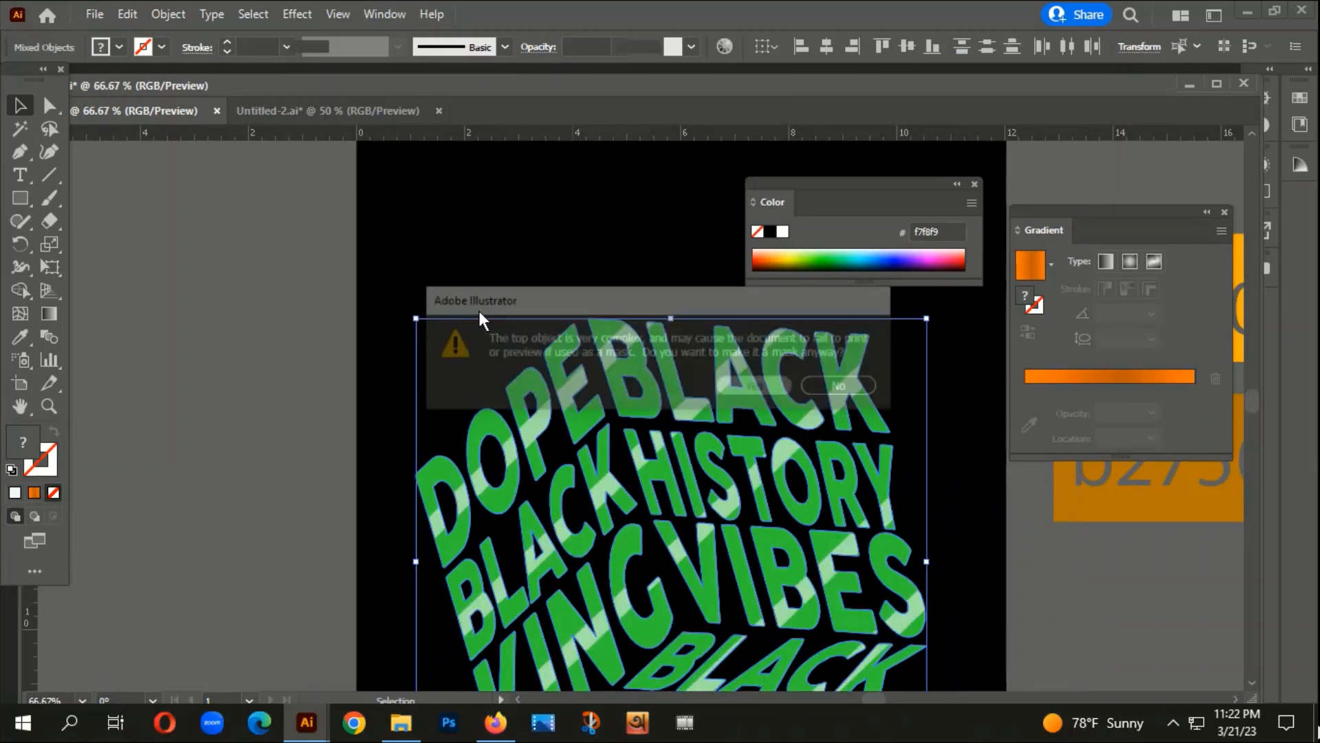
left_click(344, 303)
Step: Examine the clipped green cube beside the orange reference cube and the two labelled colour swatches
scroll(344, 303, "down", 2)
left_click_drag(323, 560, 369, 542)
scroll(390, 550, "down", 2)
left_click_drag(487, 600, 517, 507)
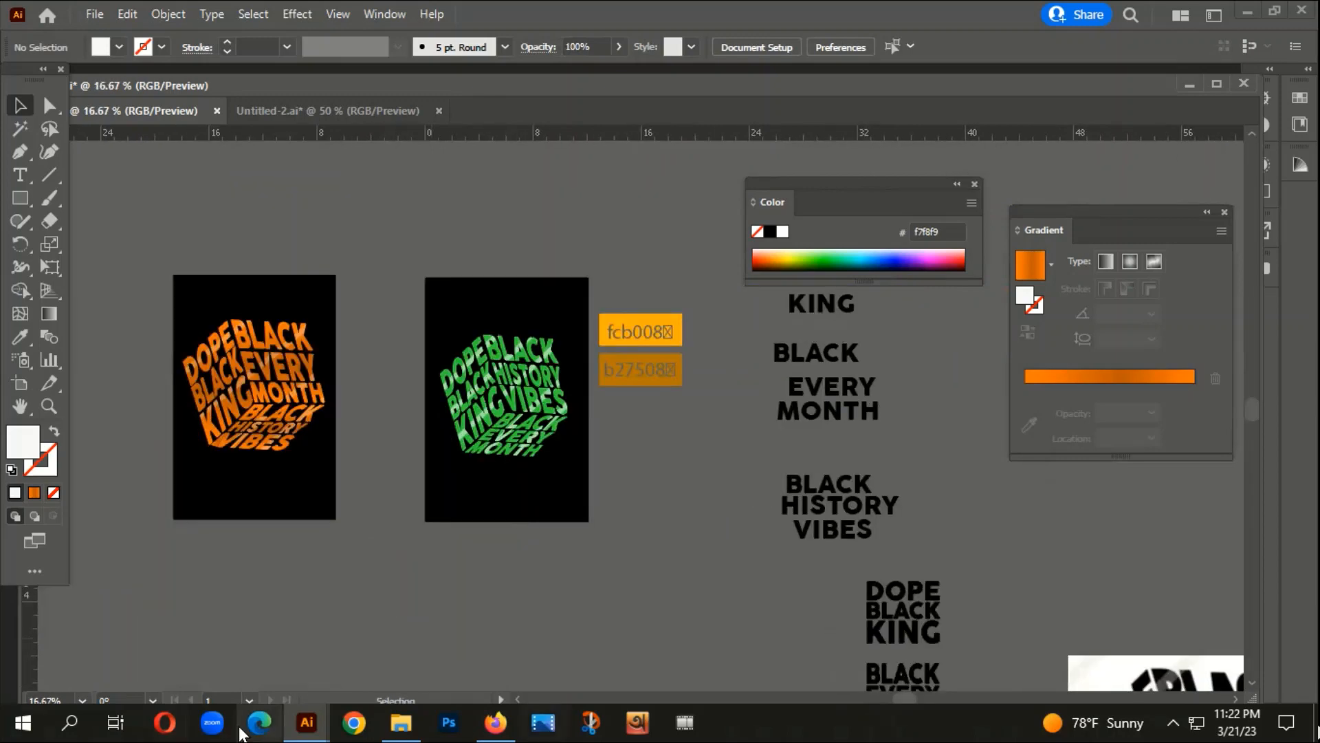
scroll(515, 420, "up", 2)
scroll(474, 450, "down", 1)
left_click_drag(567, 444, 398, 487)
scroll(552, 324, "up", 3)
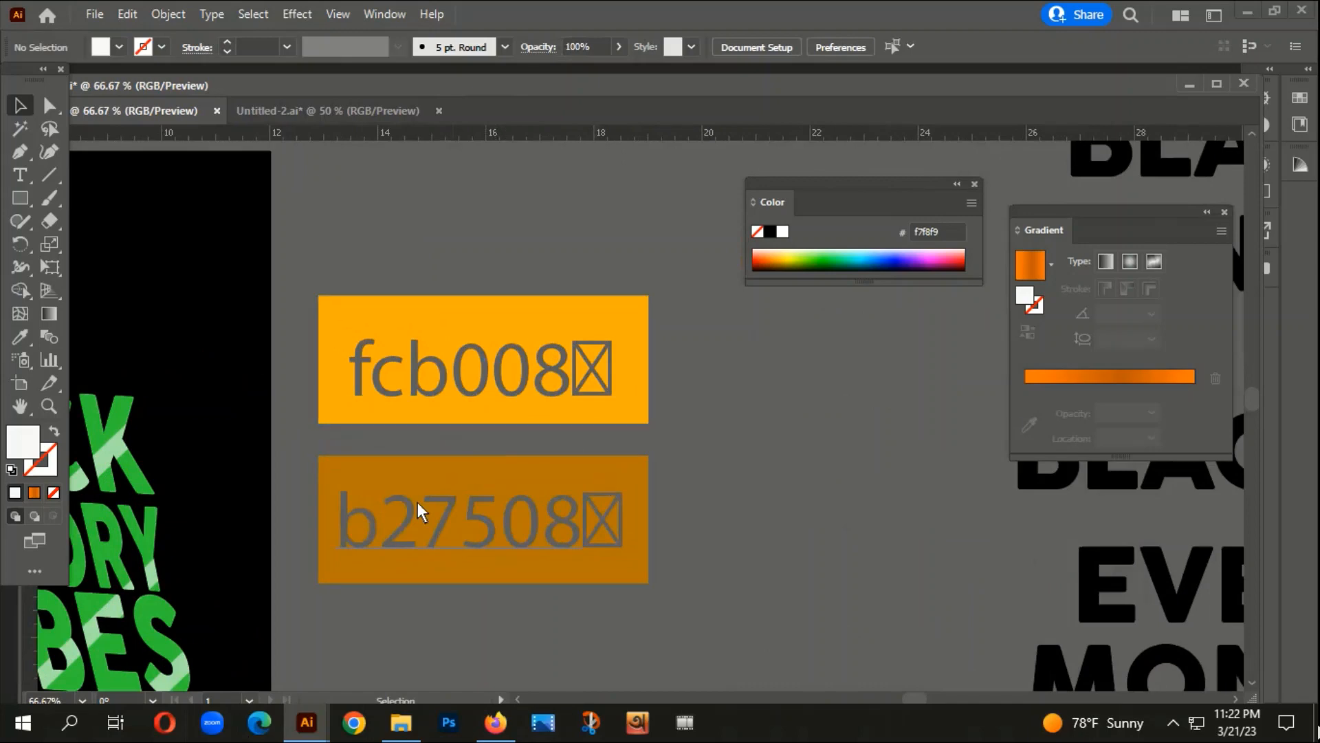
scroll(588, 412, "down", 2)
left_click_drag(531, 578, 528, 442)
scroll(528, 442, "down", 3)
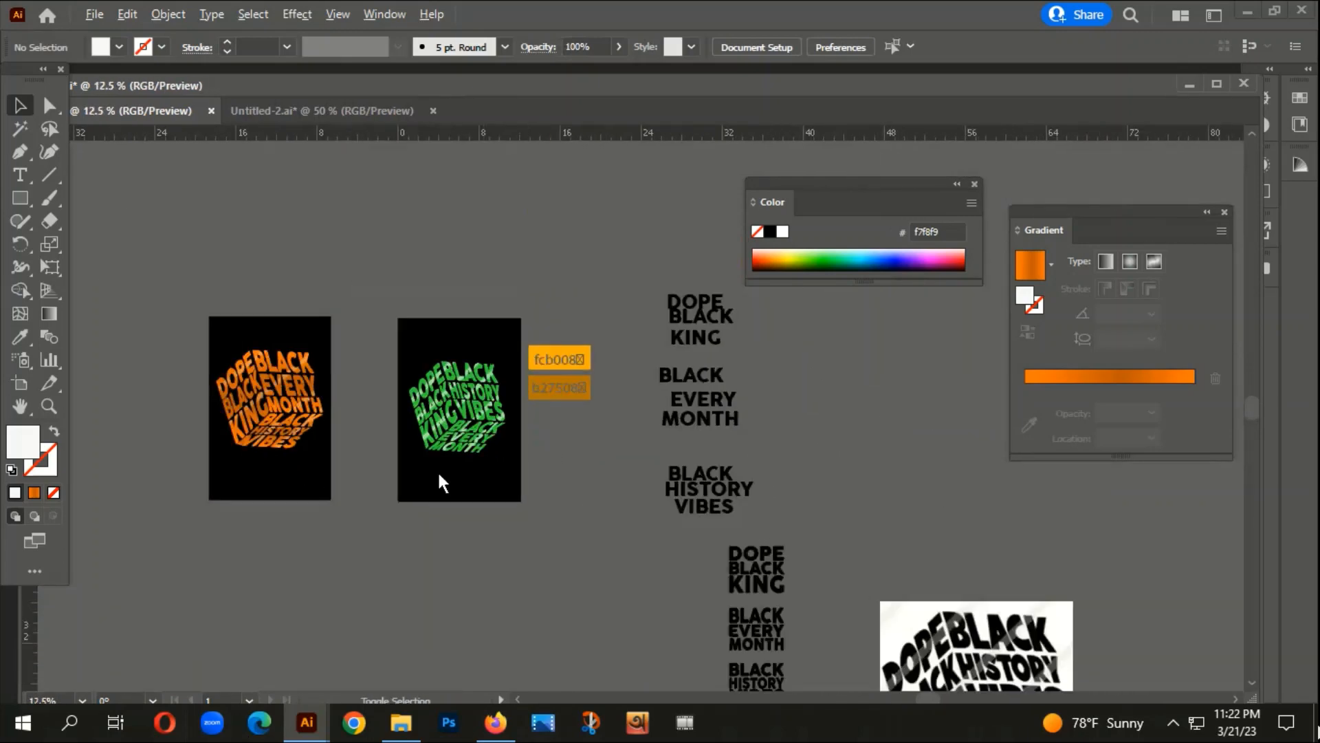
scroll(443, 439, "up", 1)
scroll(539, 481, "up", 2)
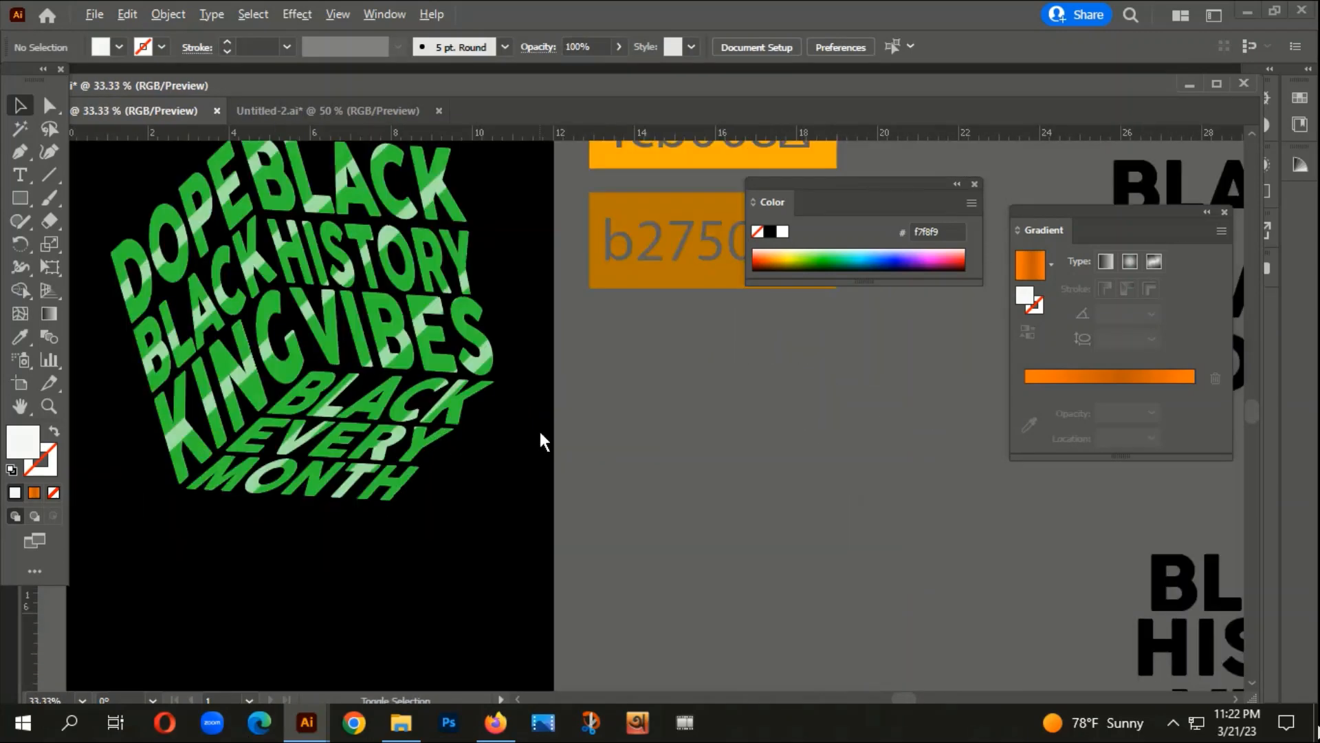
Step: Apply the orange gradient fill to the green lettering group beneath the clipped streaks
left_click(450, 337)
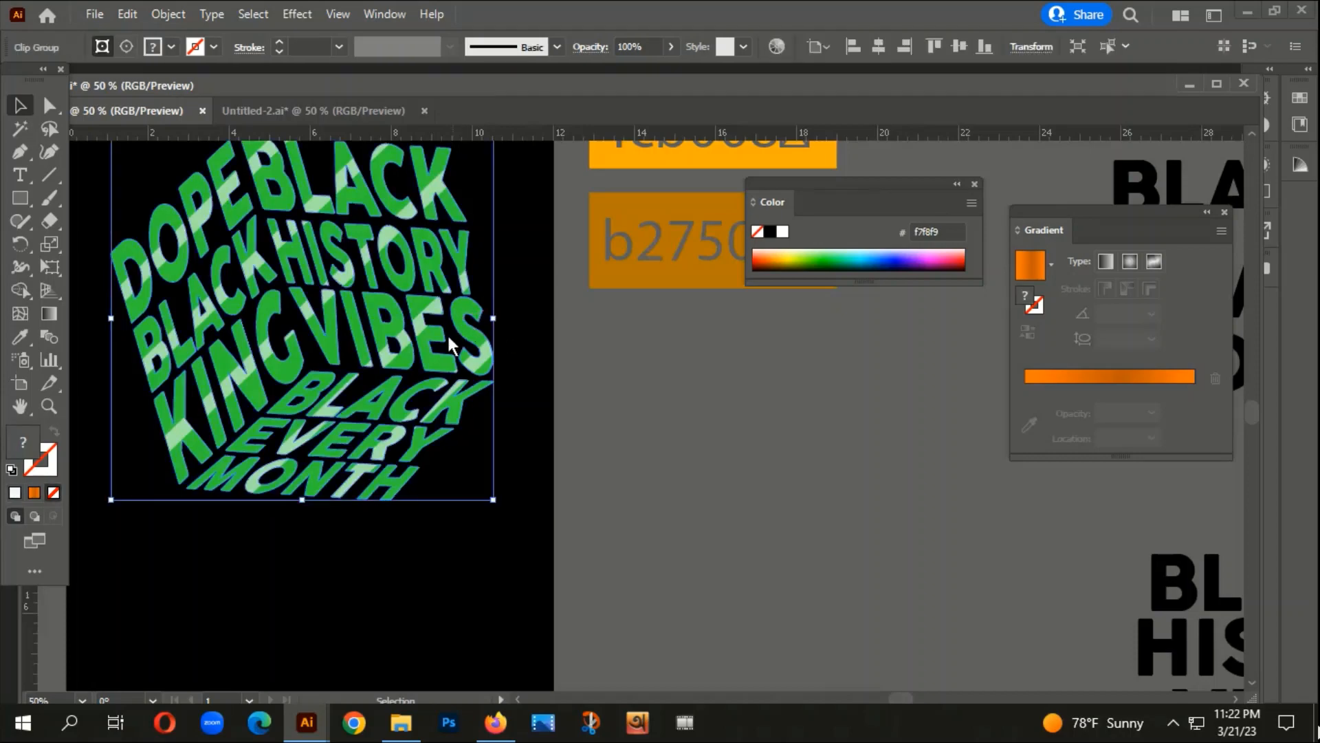
scroll(303, 402, "up", 4)
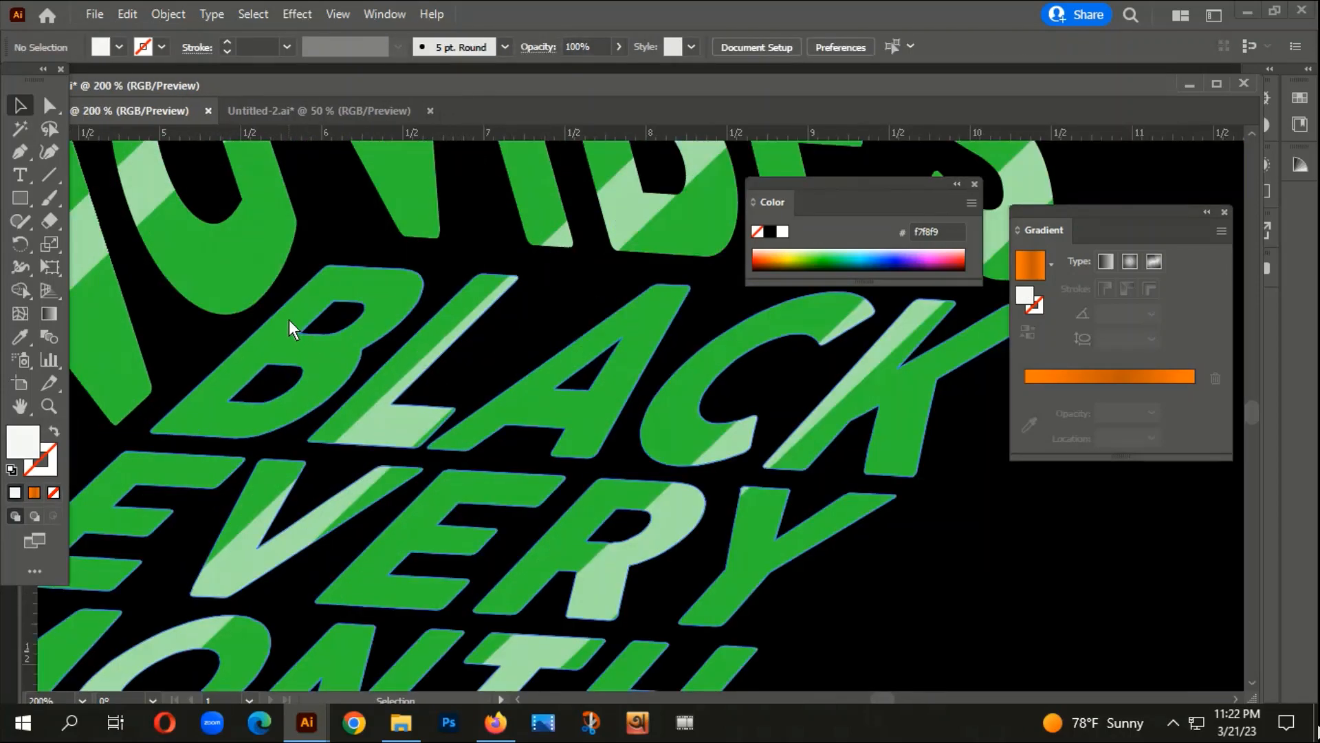
left_click(270, 354)
scroll(246, 411, "down", 6)
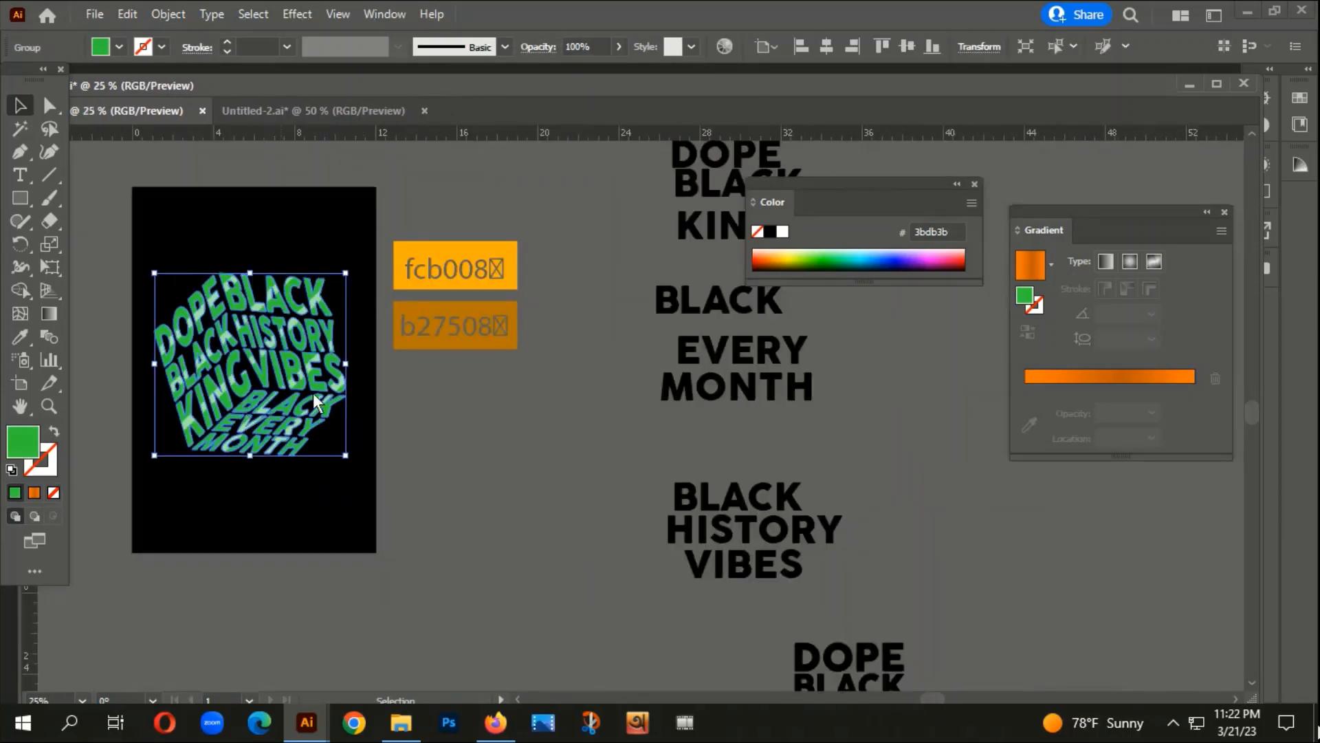
left_click(35, 489)
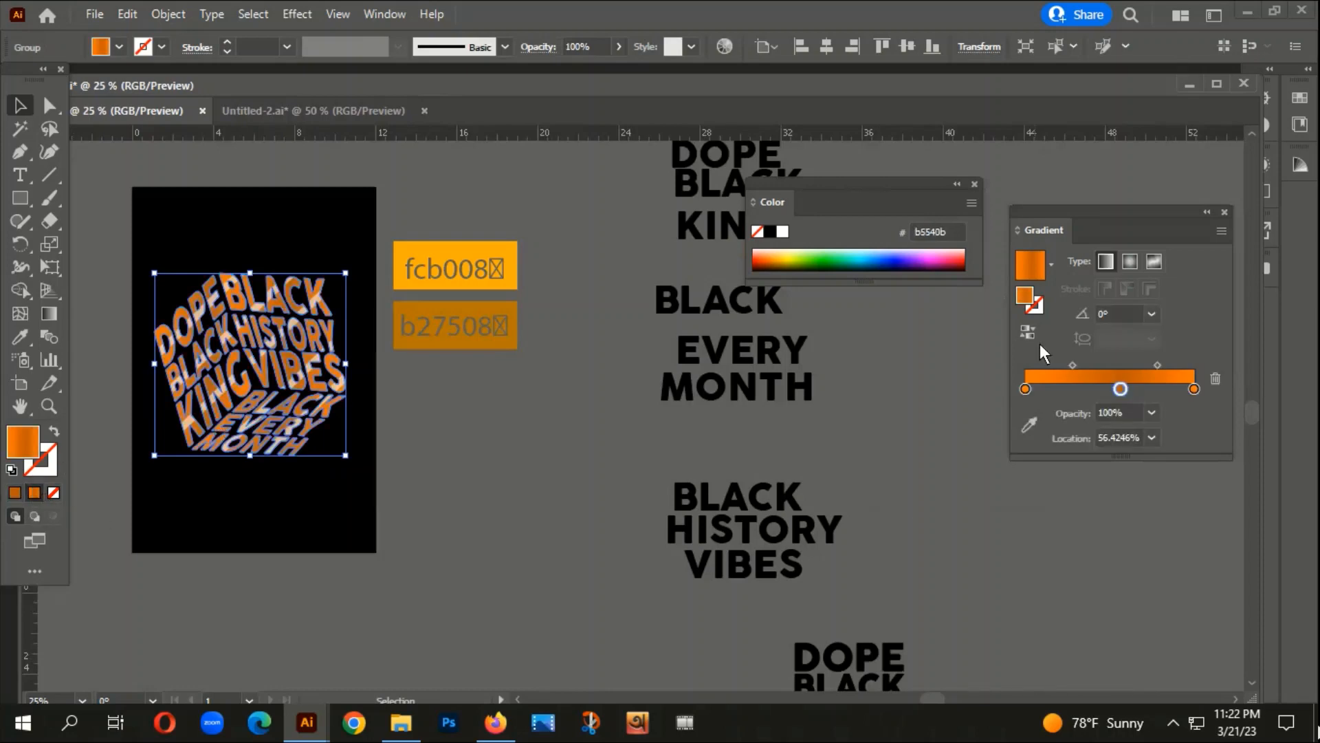
Step: Set both end stops of the lettering's gradient to fcb008, sampled from the light orange swatch
left_click(1194, 387)
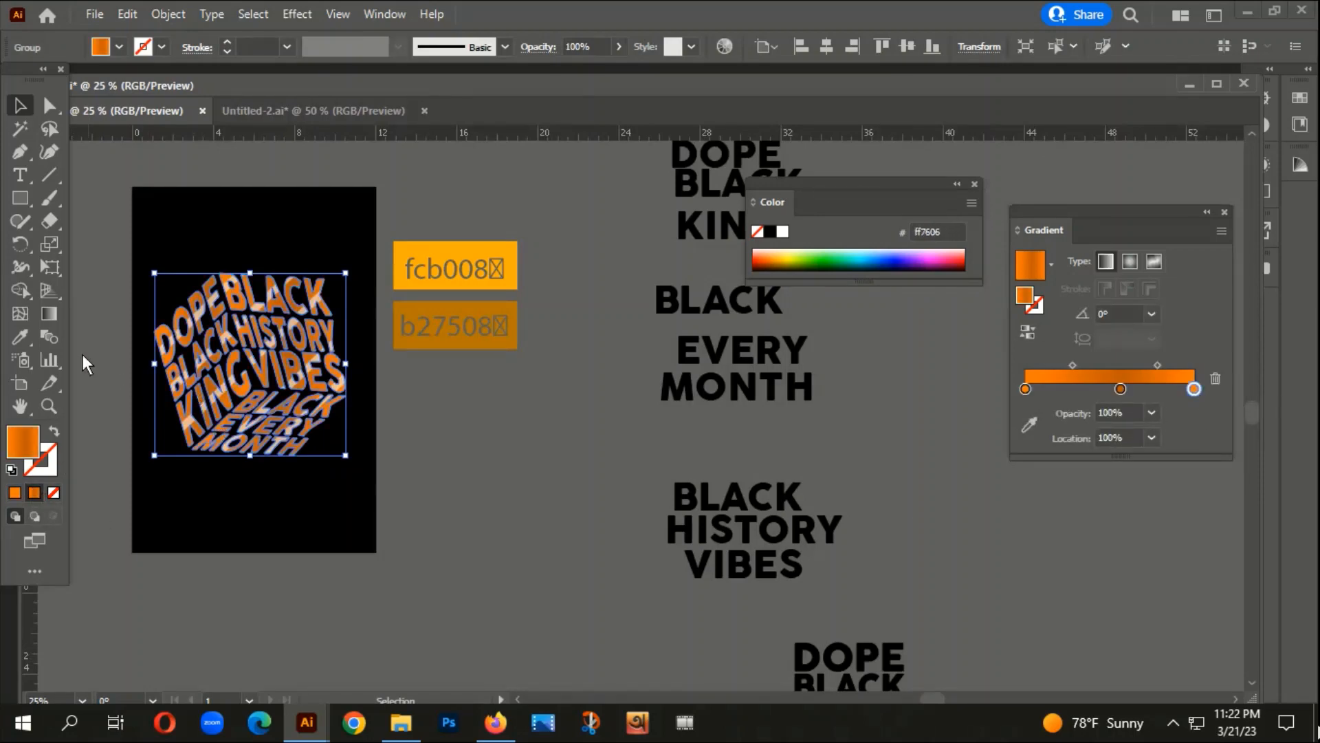
left_click(20, 337)
left_click(510, 263)
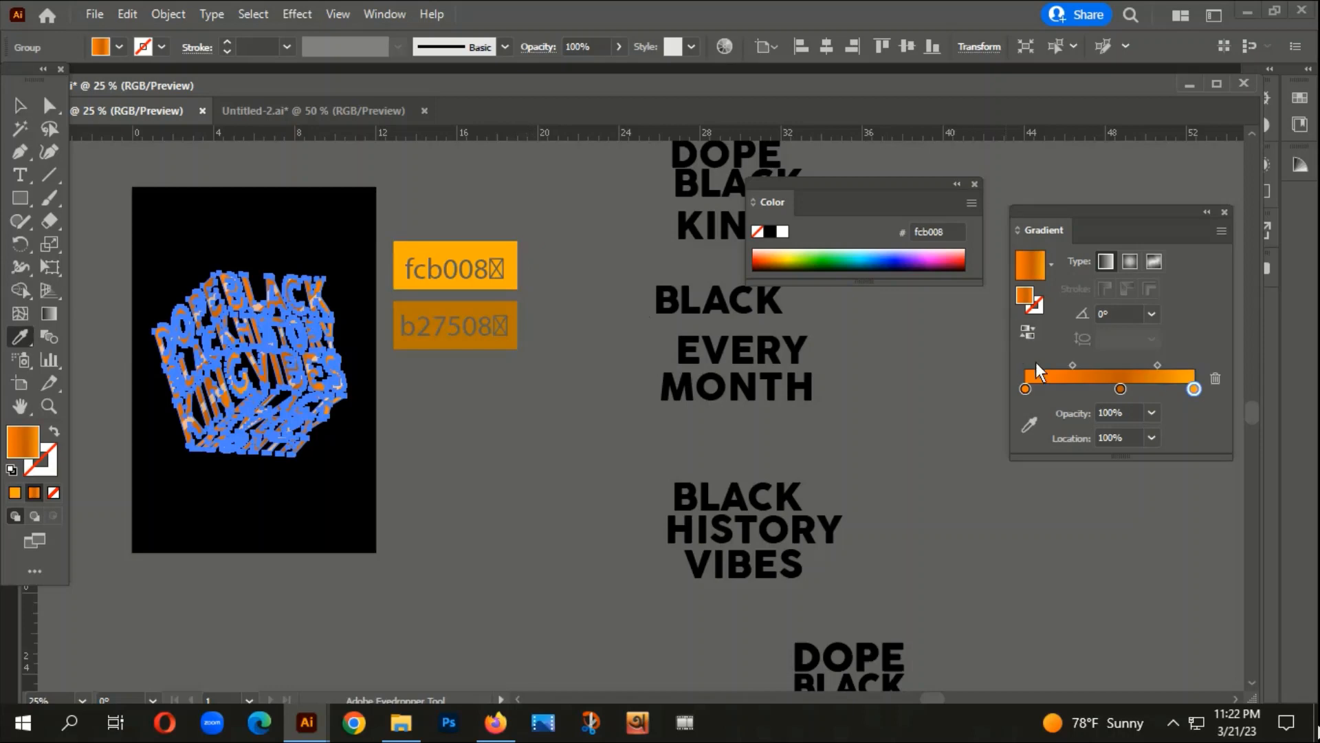
left_click(1027, 389)
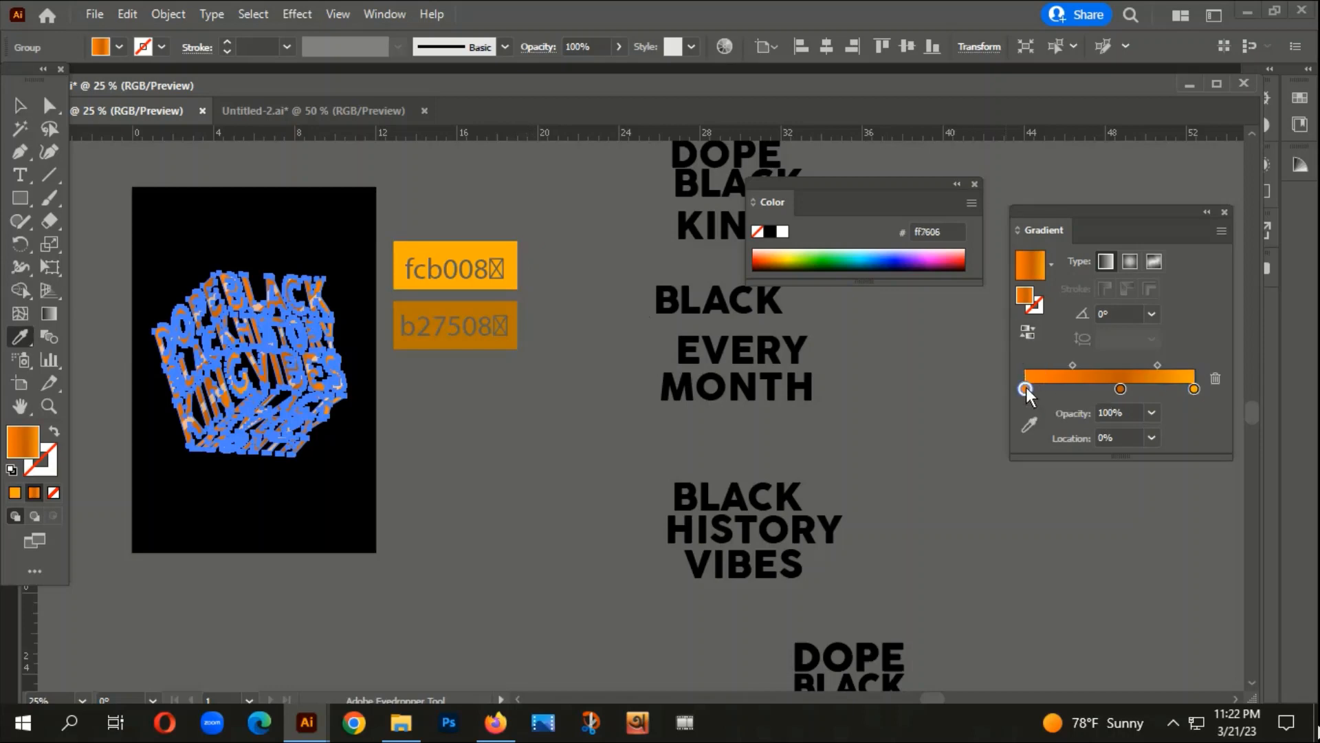
left_click(504, 247)
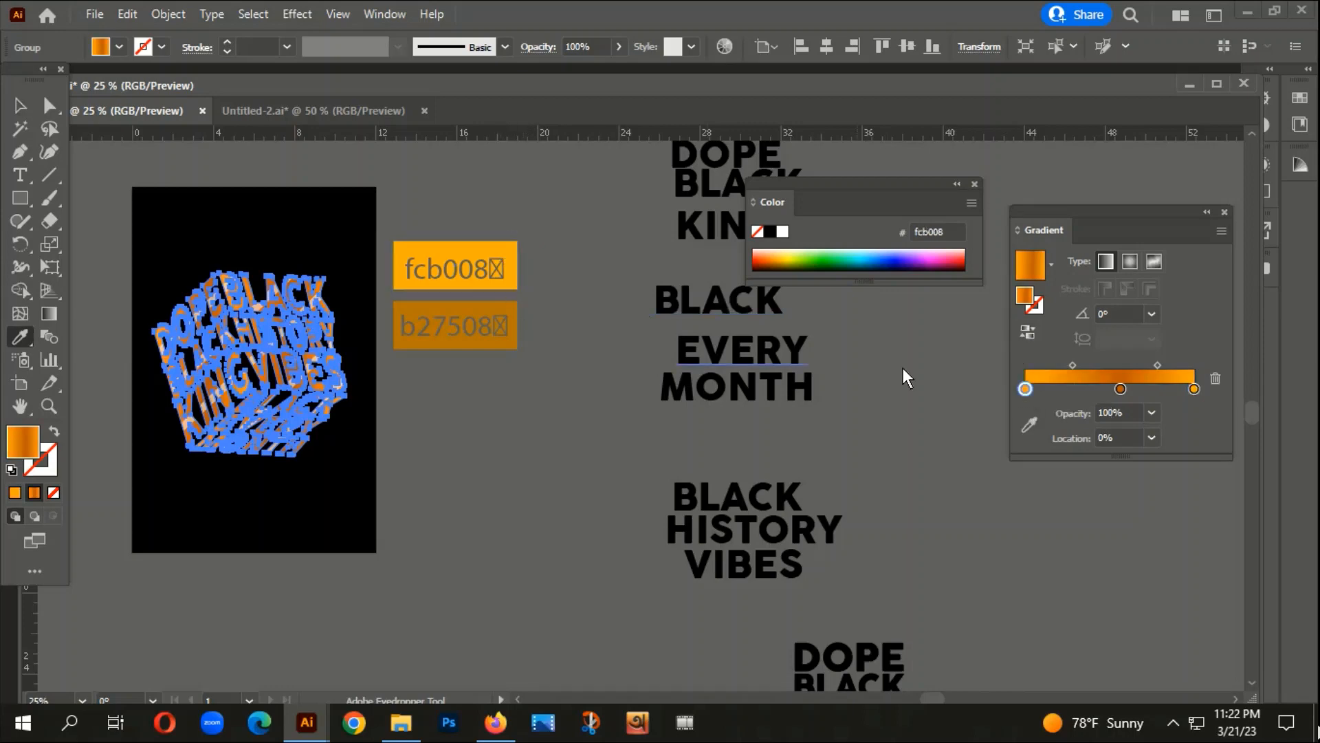
Step: Set the gradient's middle stop to b27508, sampled from the dark orange swatch, and deselect the lettering
left_click(1118, 390)
left_click(489, 303)
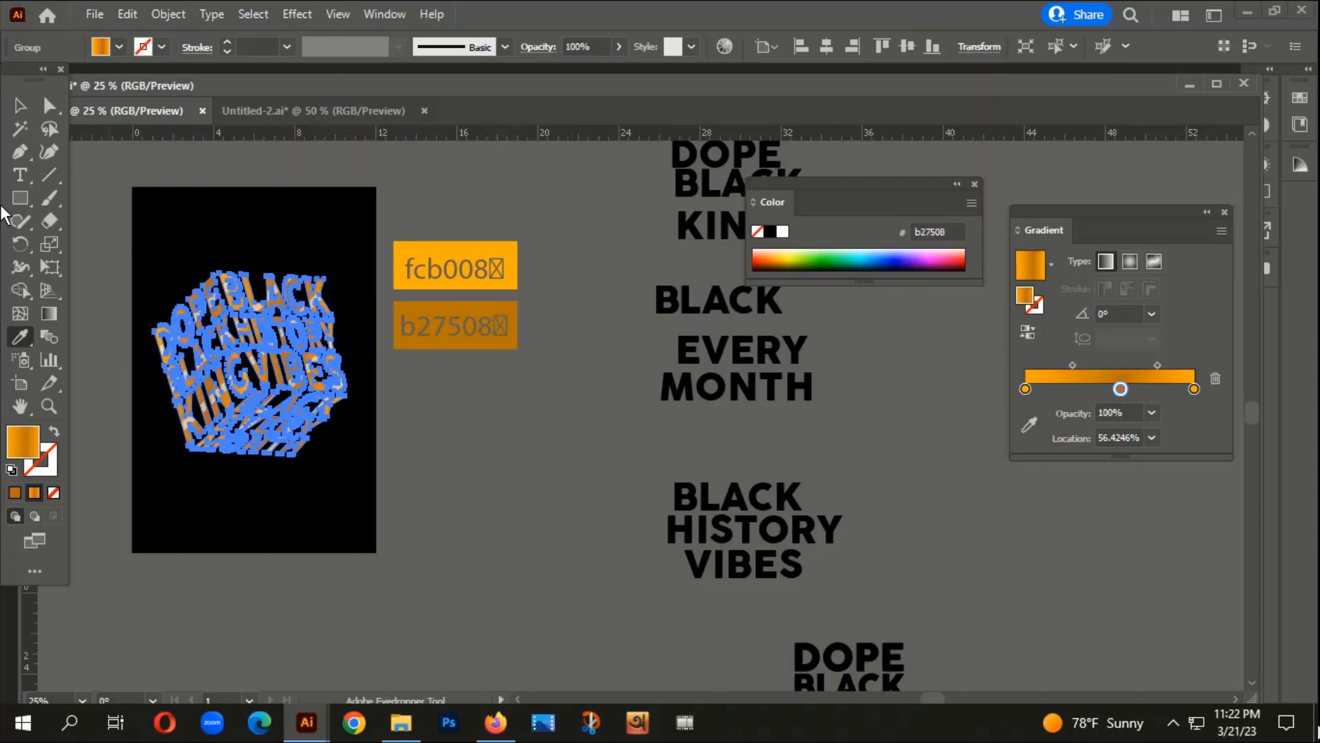
left_click(19, 106)
left_click(285, 154)
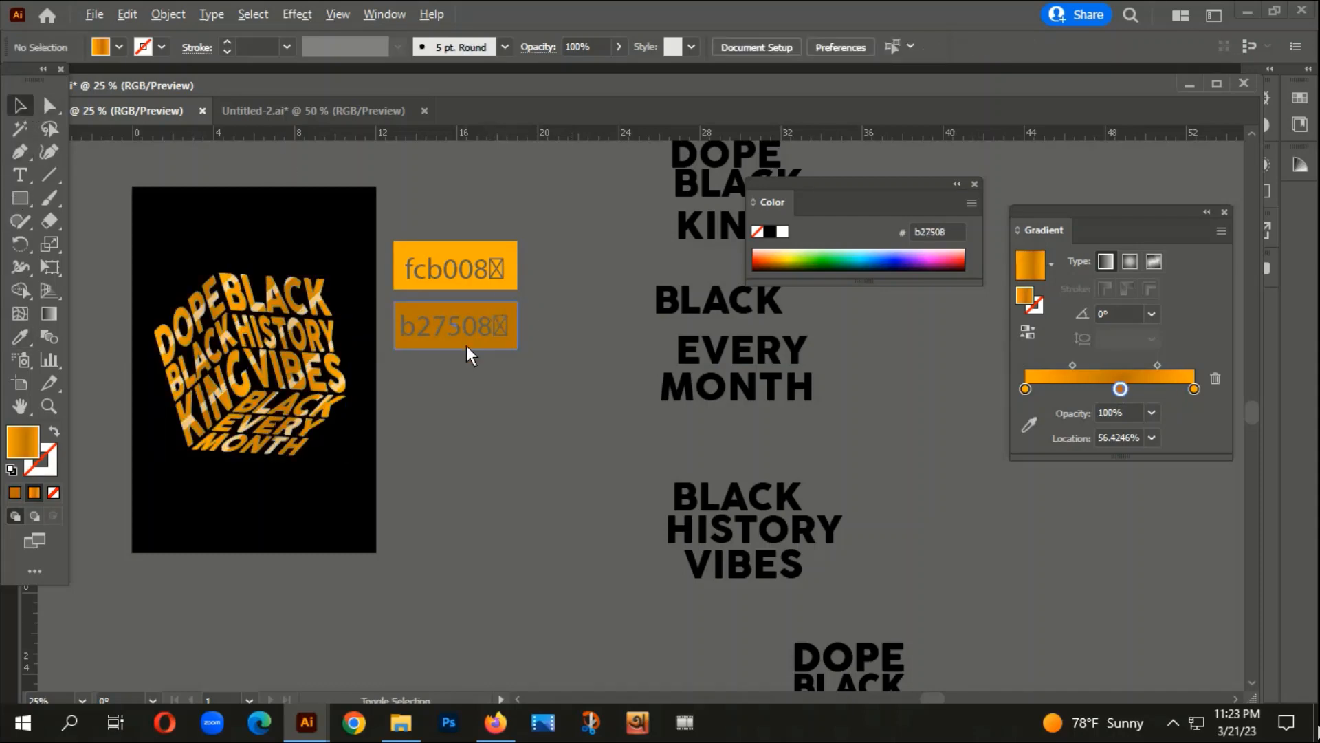
scroll(466, 345, "down", 1)
left_click_drag(378, 520, 629, 530)
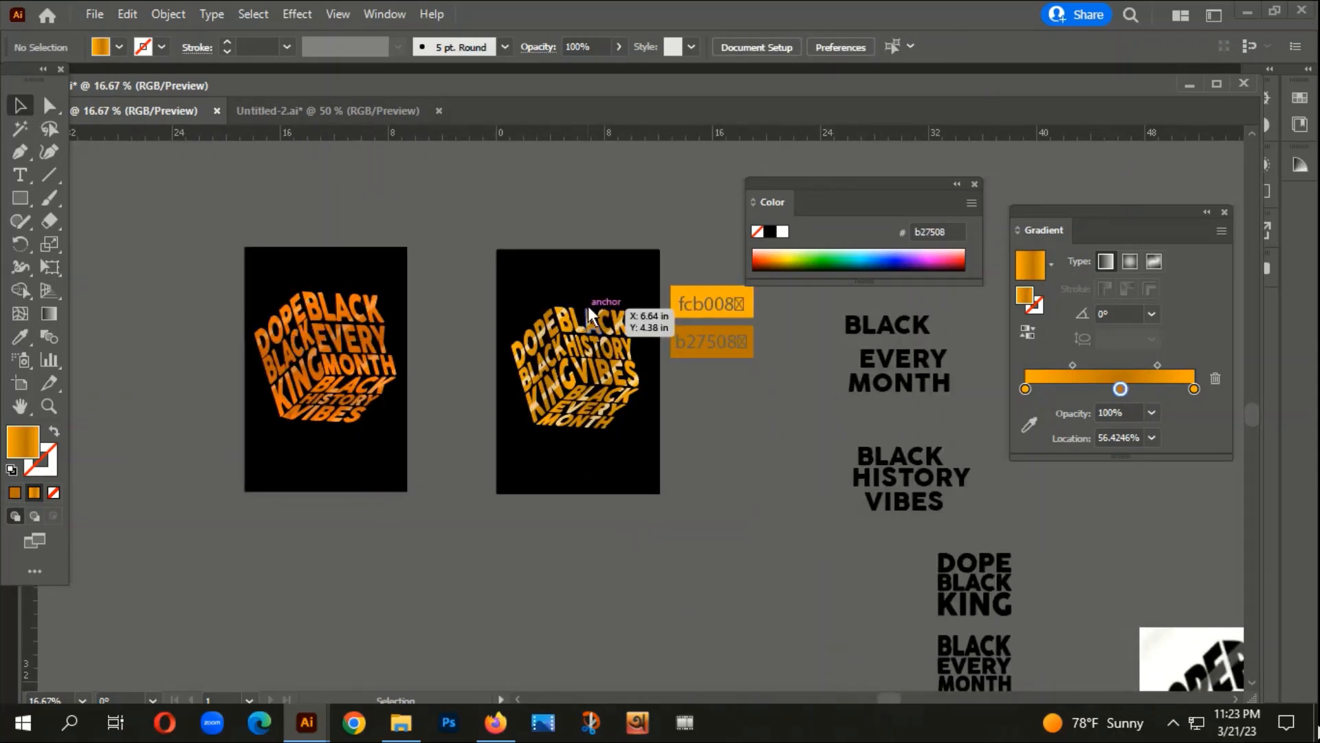